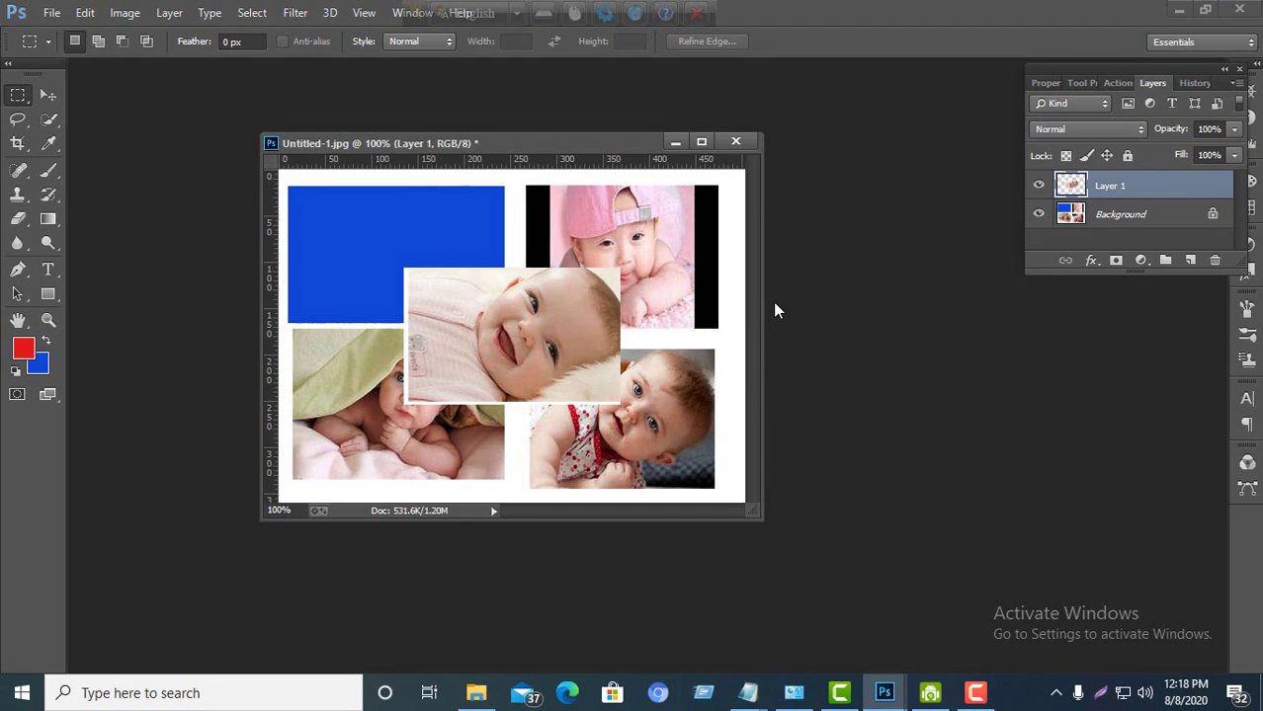
Step: Delete the pasted photo layer, and step back through the history to before the upper-left photo was cut from the background
{"action": "key", "text": "Delete"}
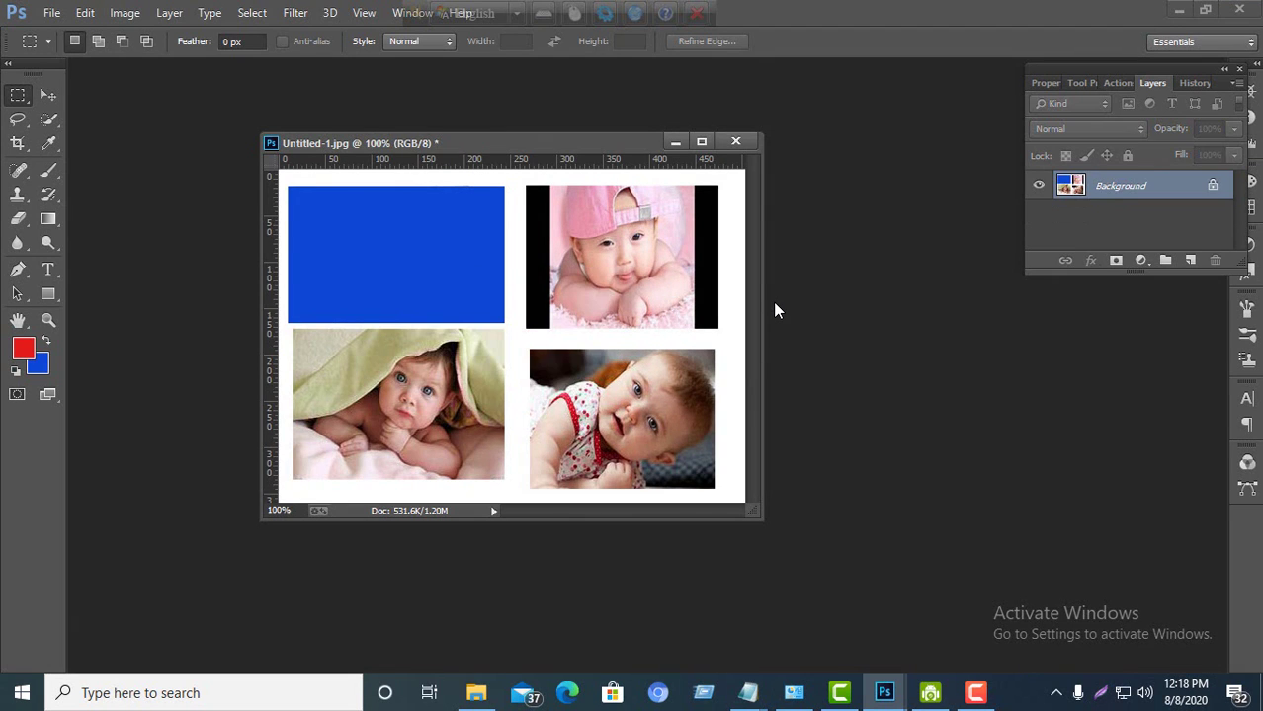
{"action": "key", "text": "ctrl+alt+z"}
{"action": "key", "text": "ctrl+alt+z"}
{"action": "key", "text": "ctrl+alt+z"}
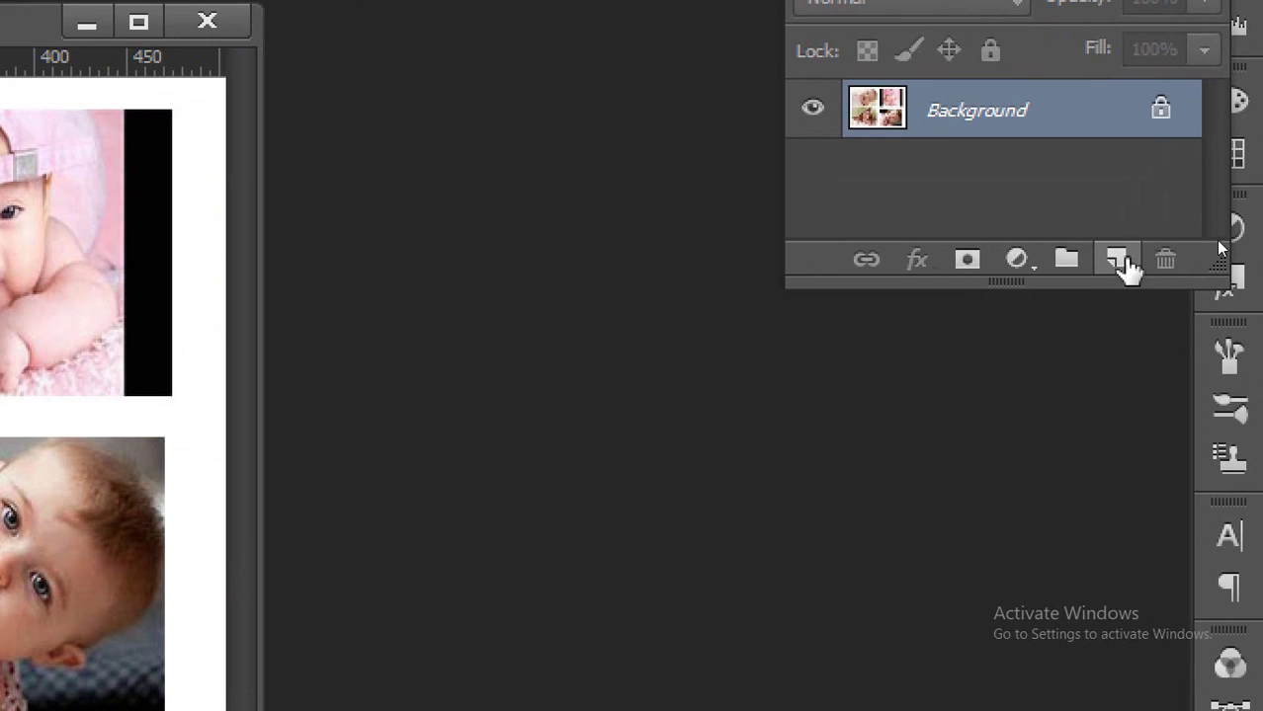
Step: Add a new empty layer, and try to cut the selected upper-left photo while that layer is active
{"action": "left_click", "coordinate": [1118, 260]}
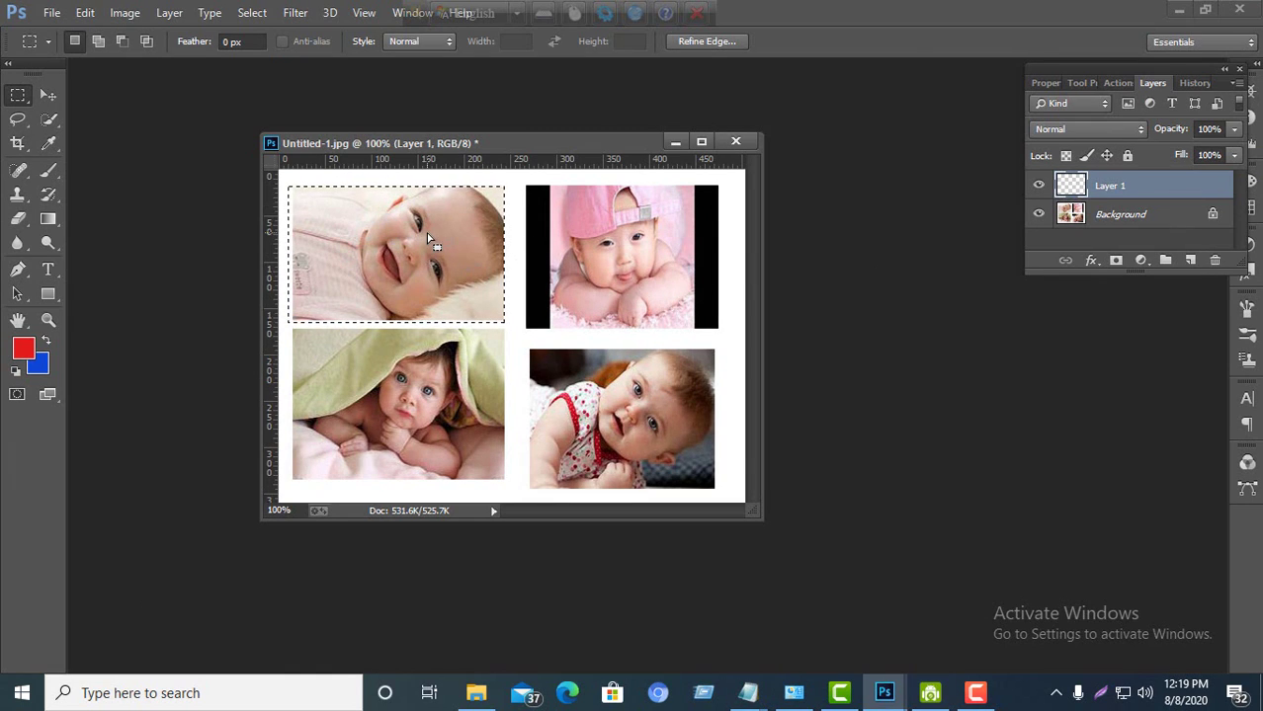
{"action": "left_click", "coordinate": [85, 12]}
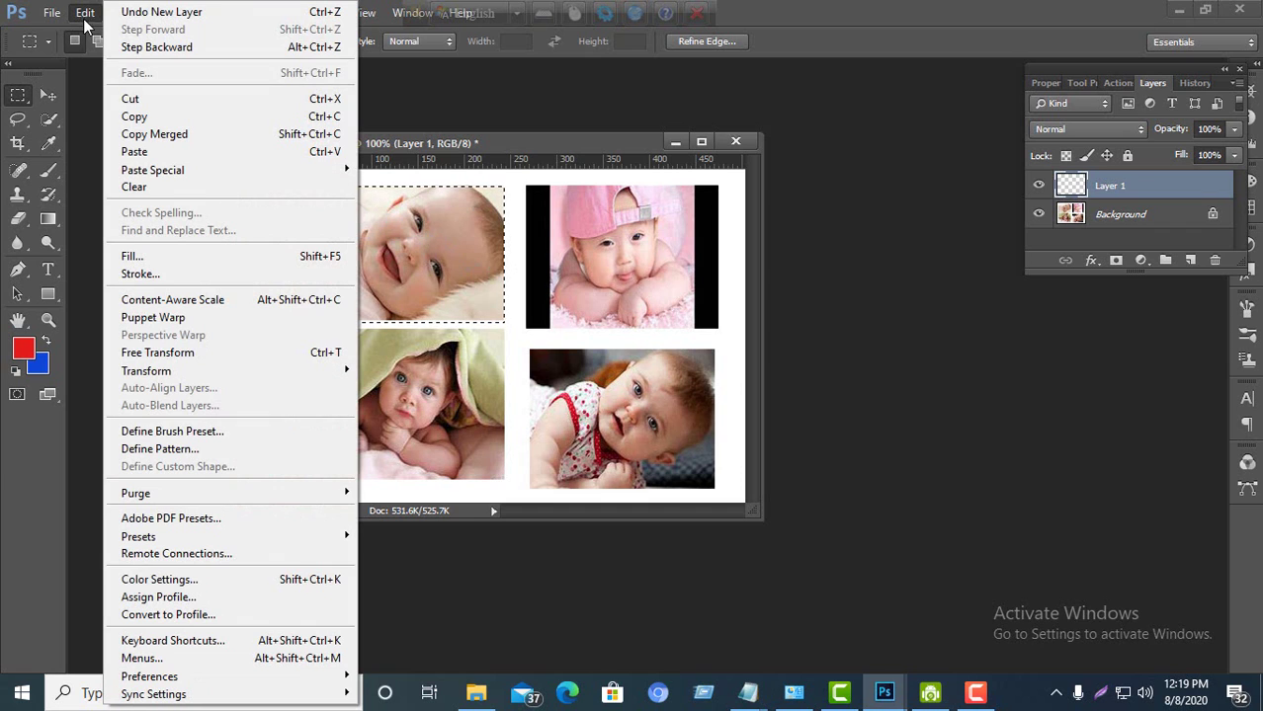
{"action": "left_click", "coordinate": [129, 99]}
{"action": "left_click", "coordinate": [619, 273]}
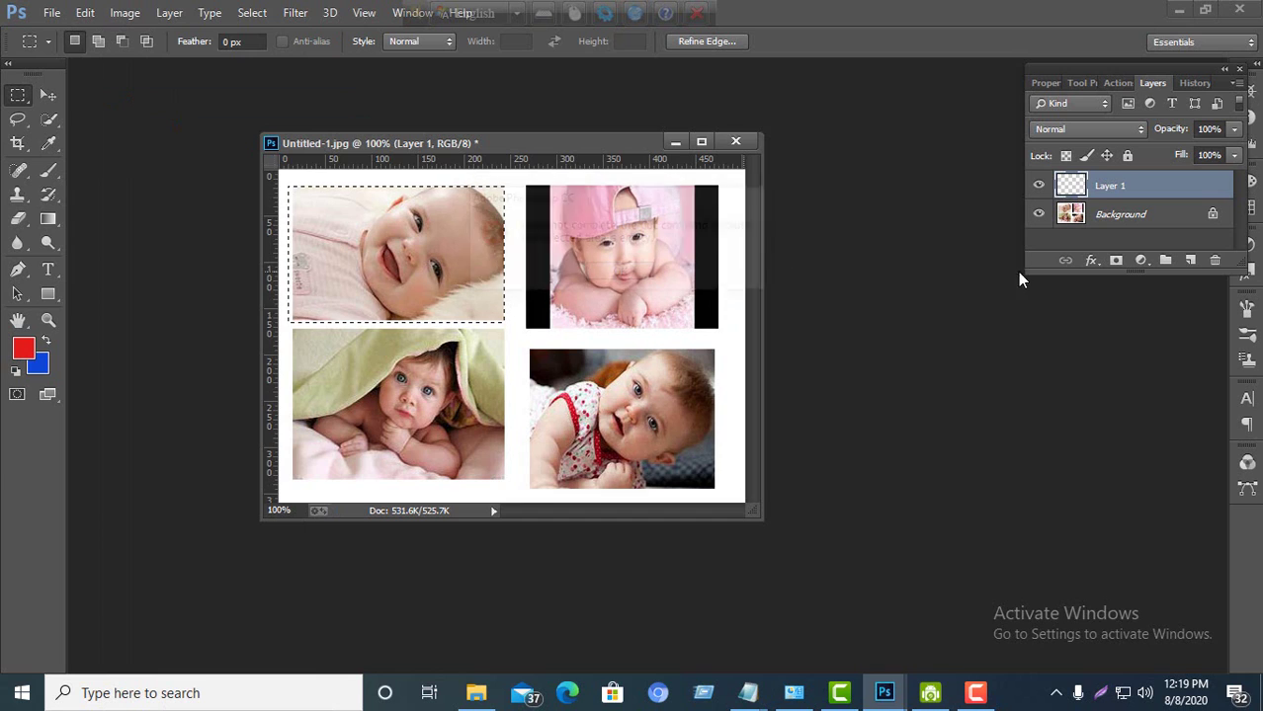
Step: Cut the selected upper-left photo from the Background layer and paste it twice above, starting on Layer 1
{"action": "left_click", "coordinate": [1106, 220]}
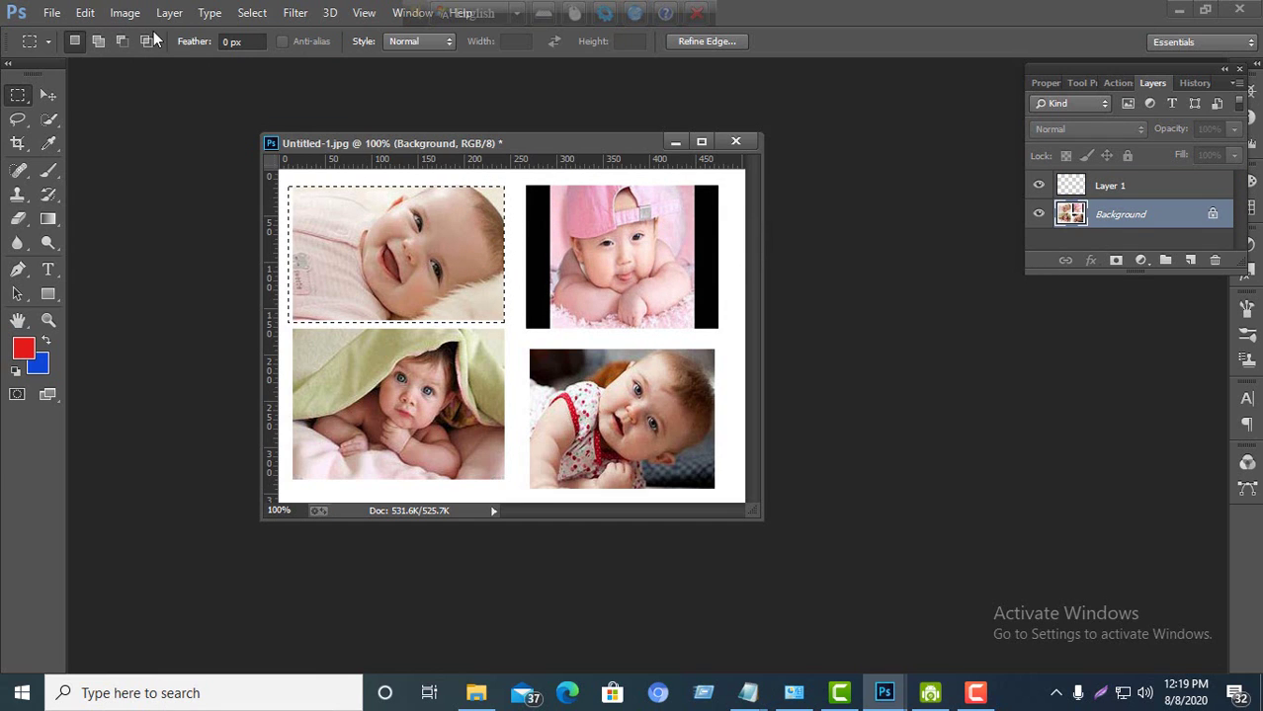
{"action": "left_click", "coordinate": [85, 12]}
{"action": "left_click", "coordinate": [128, 96]}
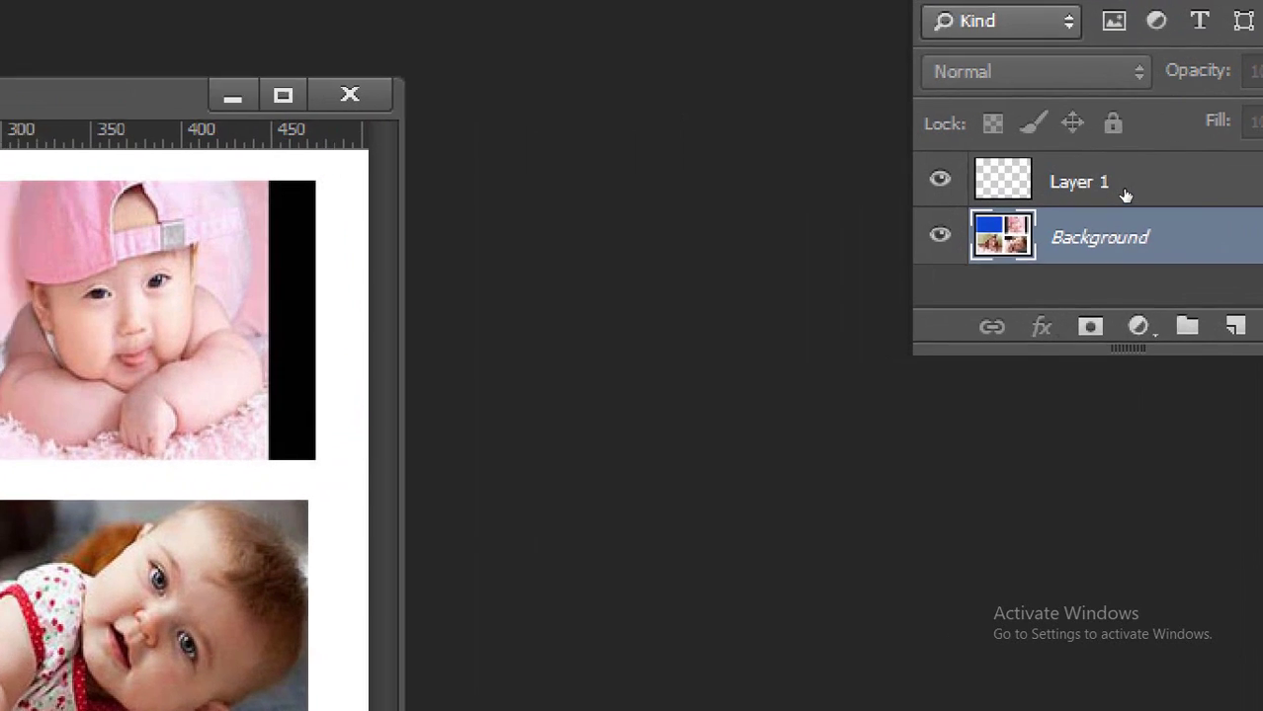
{"action": "left_click", "coordinate": [1097, 184]}
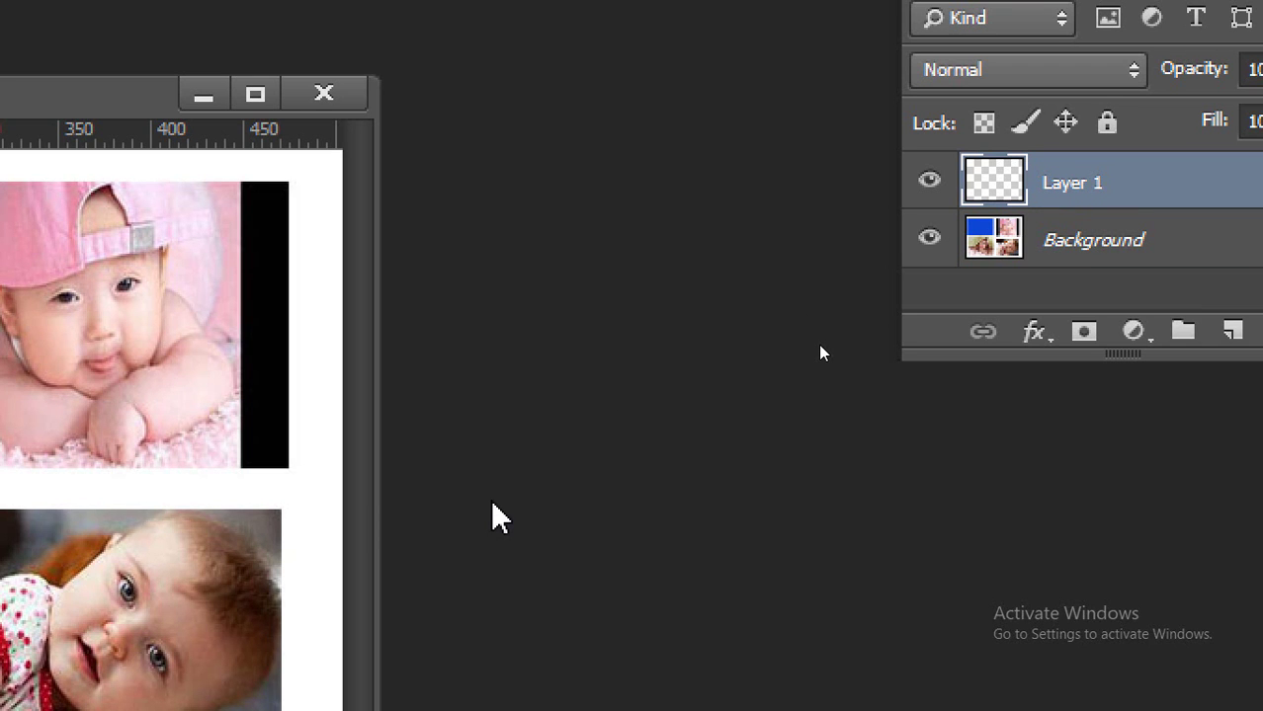
{"action": "key", "text": "ctrl+v"}
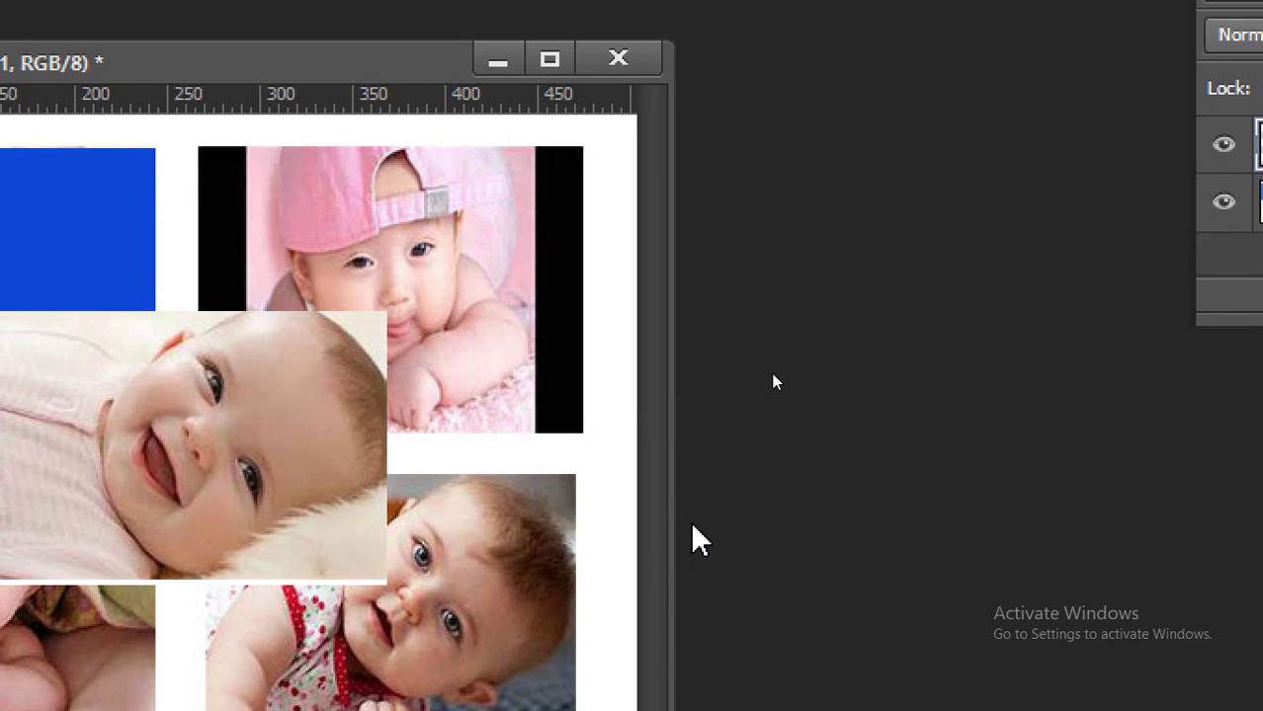
{"action": "key", "text": "ctrl+v"}
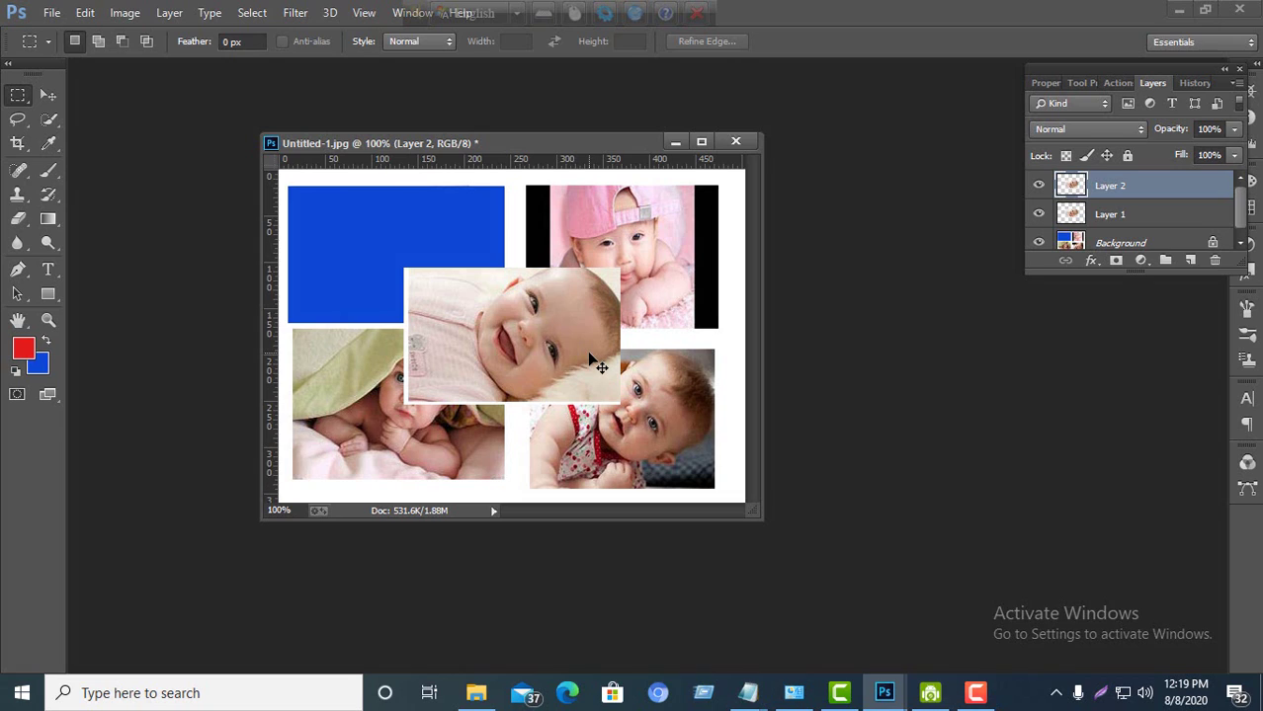
Step: Merge the second pasted copy down into Layer 1, and undo back to before the upper-left photo was cut
{"action": "key", "text": "ctrl+e"}
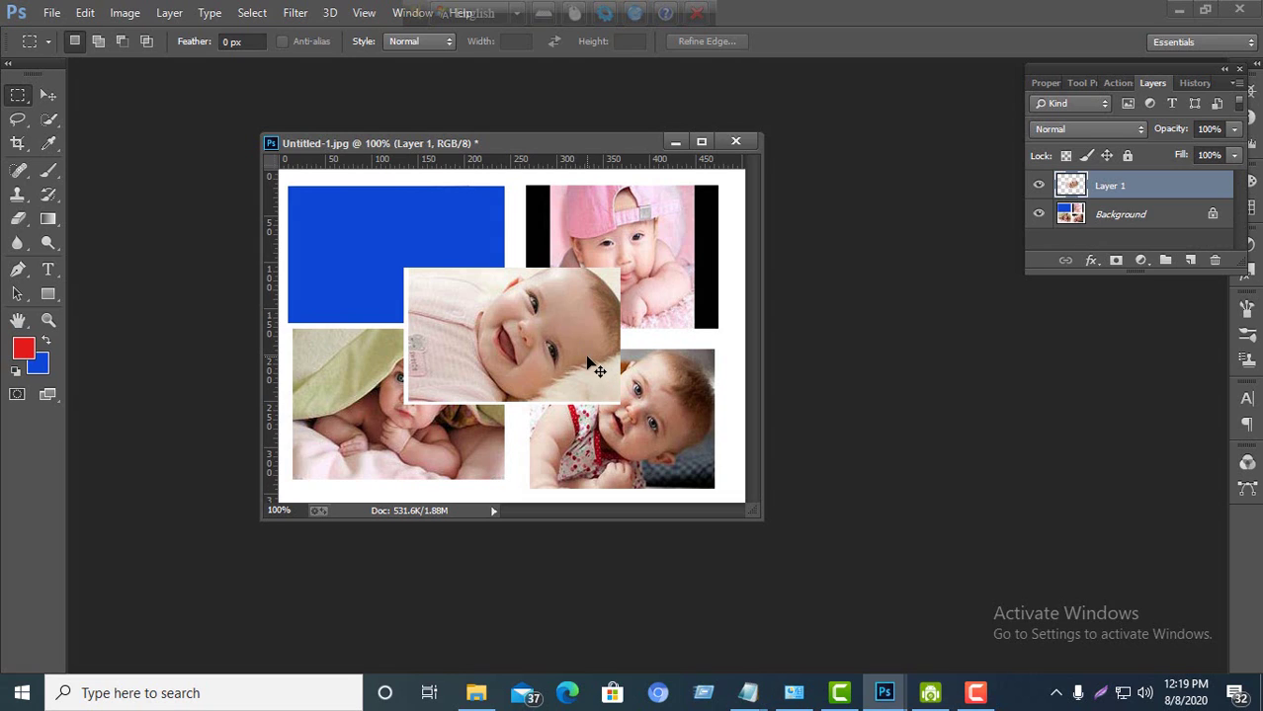
{"action": "key", "text": "ctrl+z"}
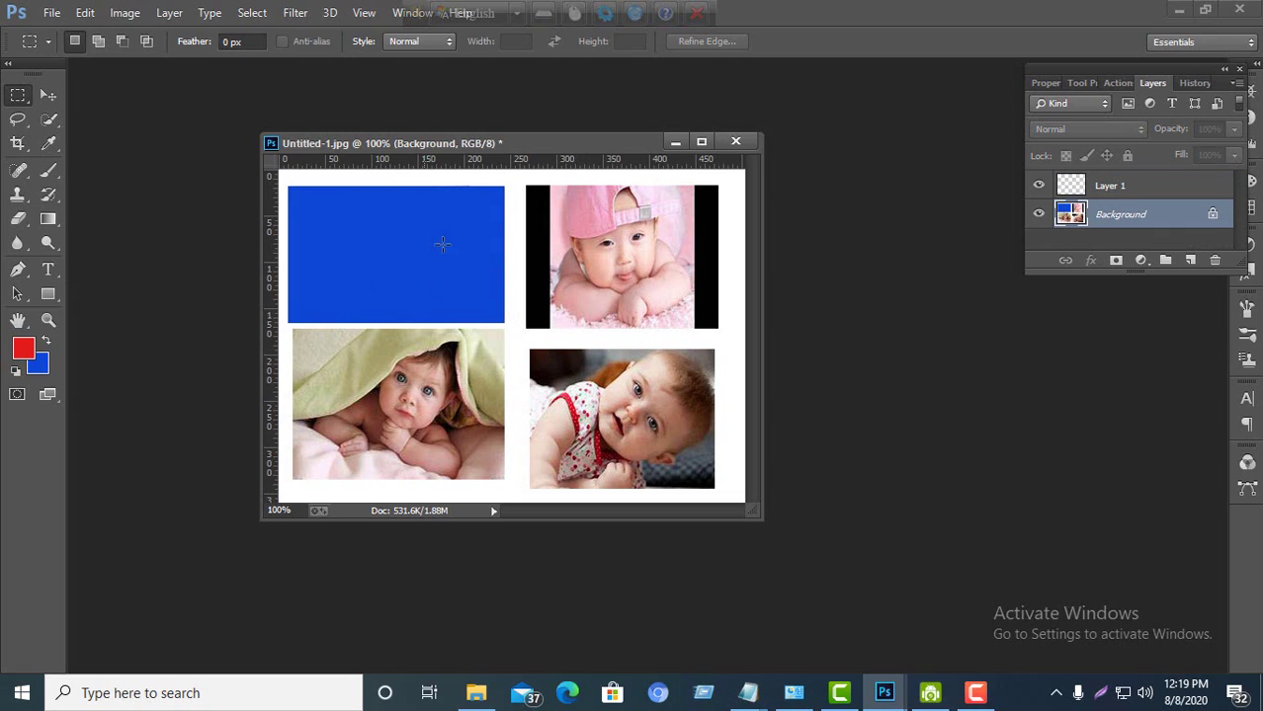
{"action": "key", "text": "ctrl+z"}
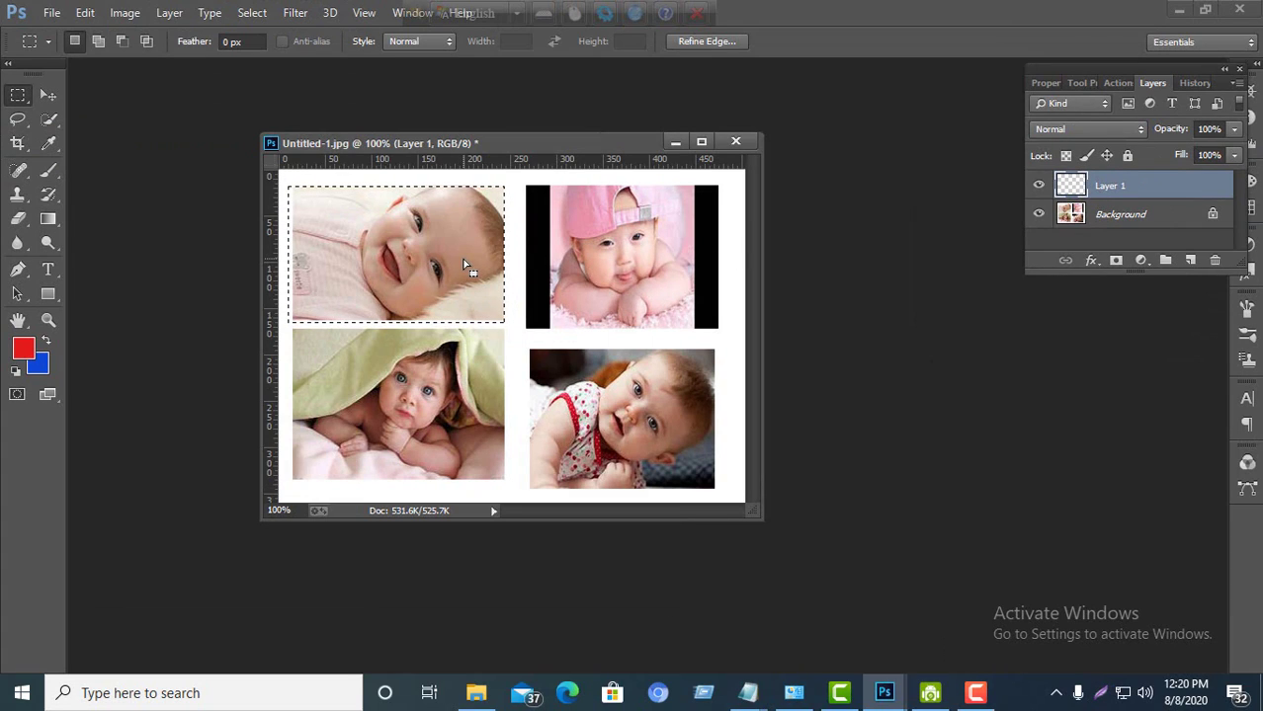
Step: Reselect the upper-left photo with a new rectangular marquee and try to cut it from Layer 1
{"action": "key", "text": "ctrl+d"}
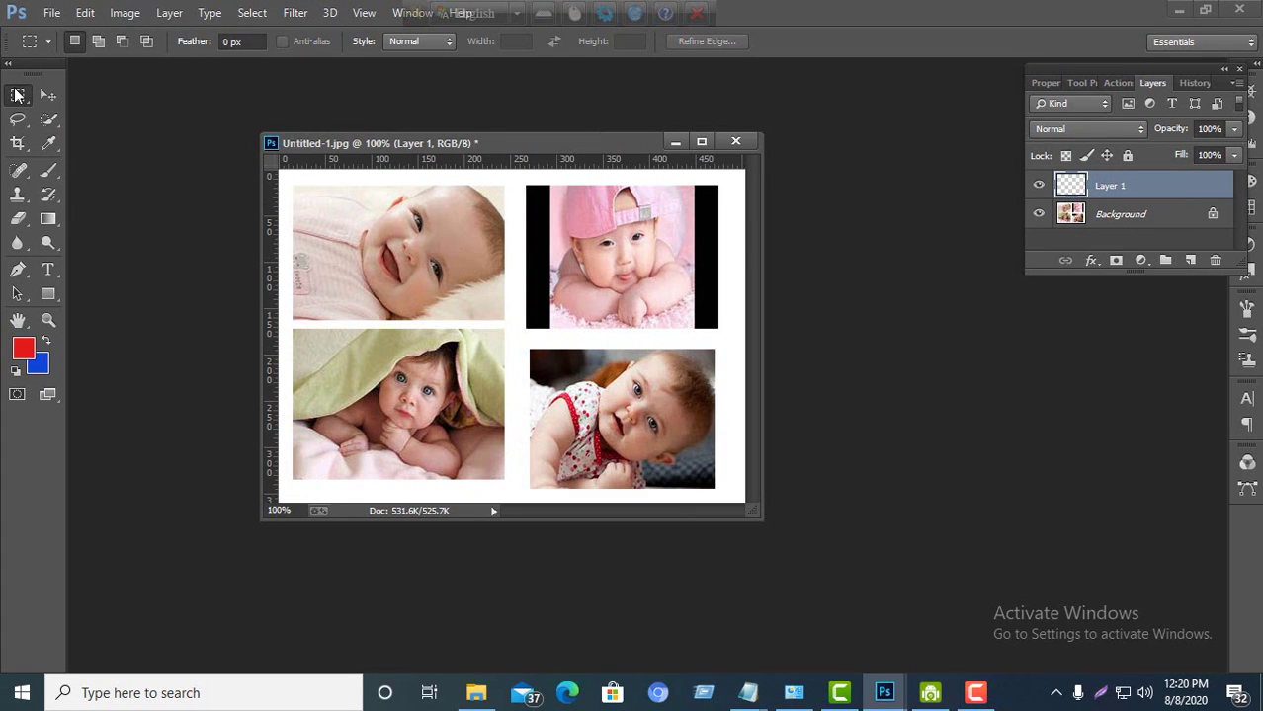
{"action": "left_click_drag", "start_coordinate": [290, 179], "coordinate": [507, 319]}
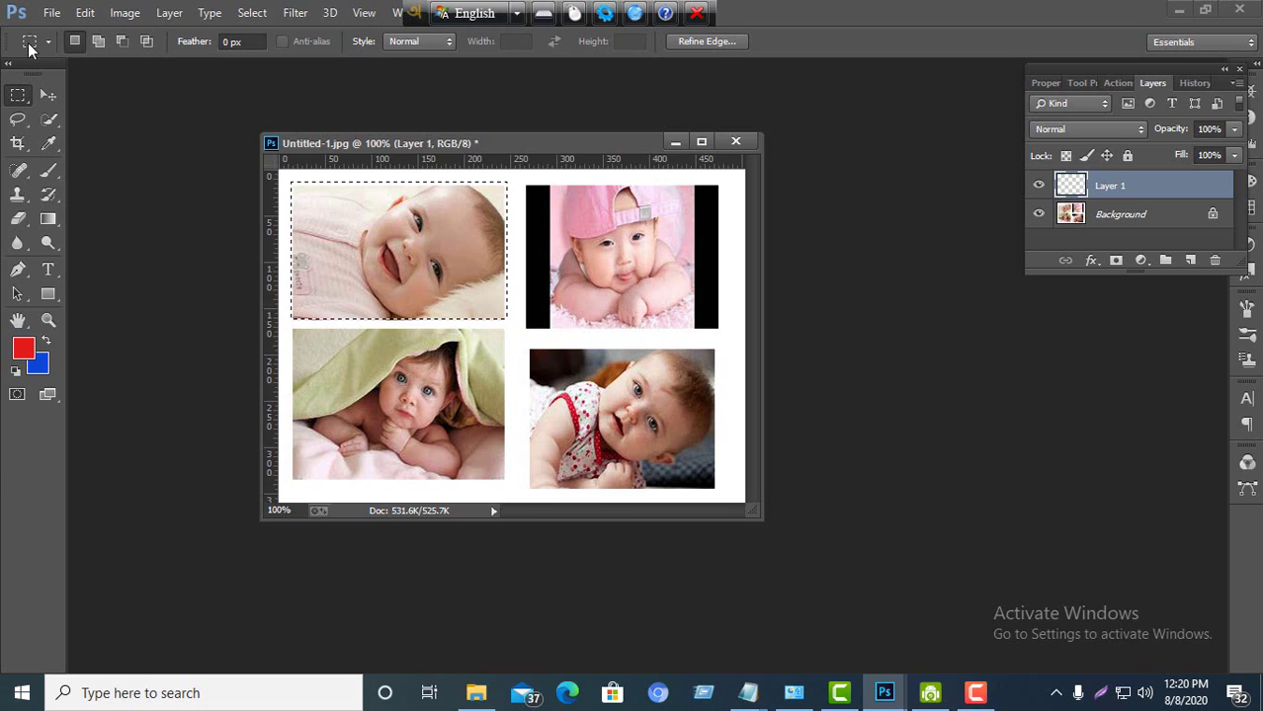
{"action": "left_click", "coordinate": [85, 12]}
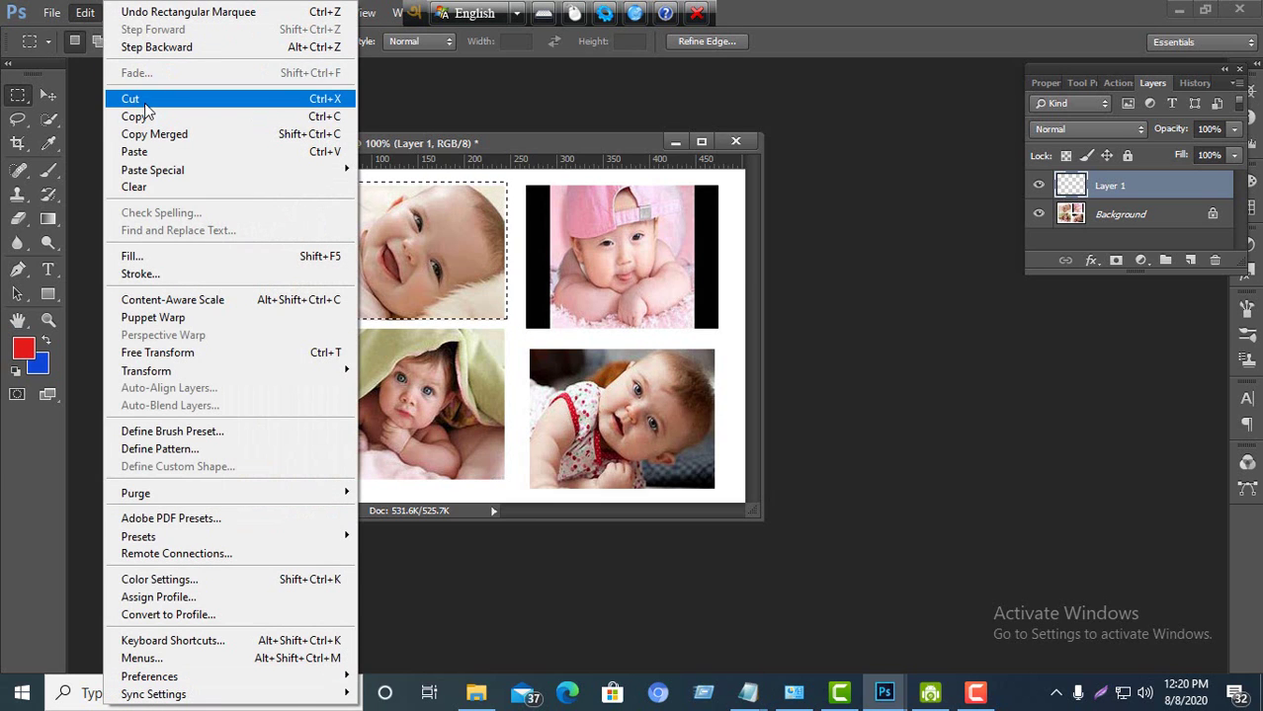
{"action": "left_click", "coordinate": [144, 101]}
{"action": "left_click", "coordinate": [602, 274]}
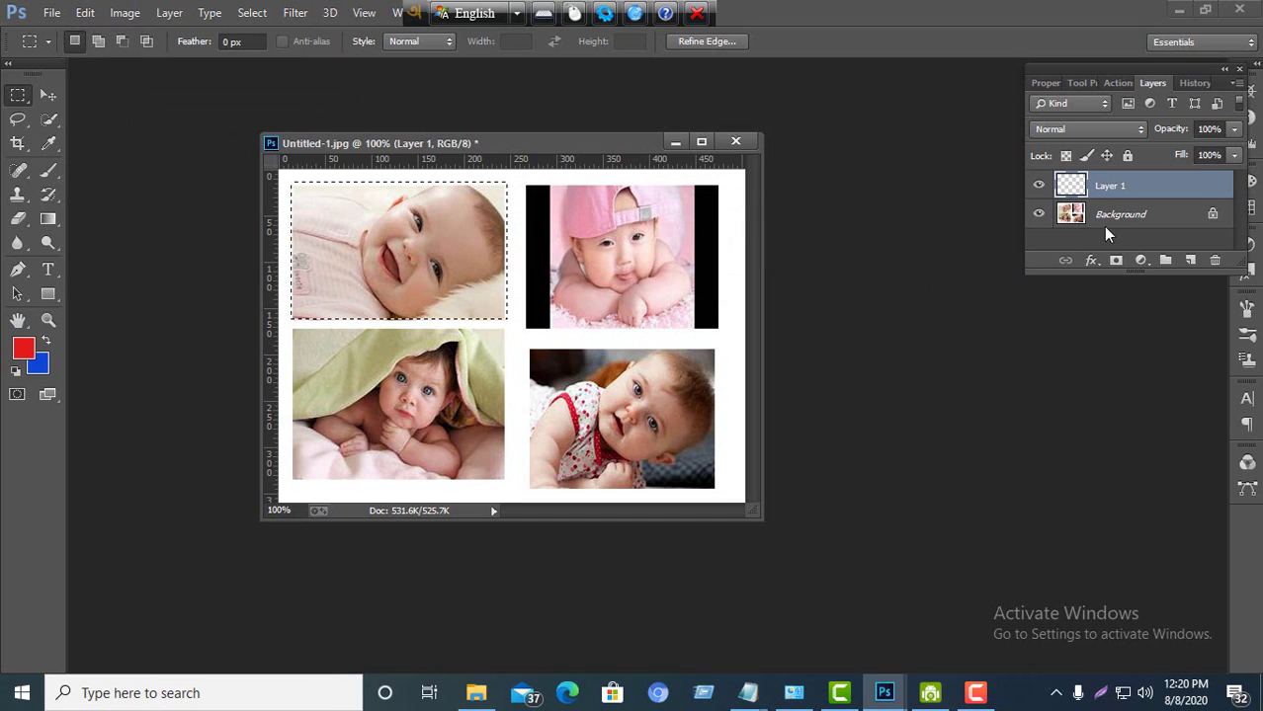
Step: Cut the selected upper-left photo from the Background layer and paste it onto Layer 1
{"action": "left_click", "coordinate": [1106, 228]}
{"action": "left_click", "coordinate": [52, 12]}
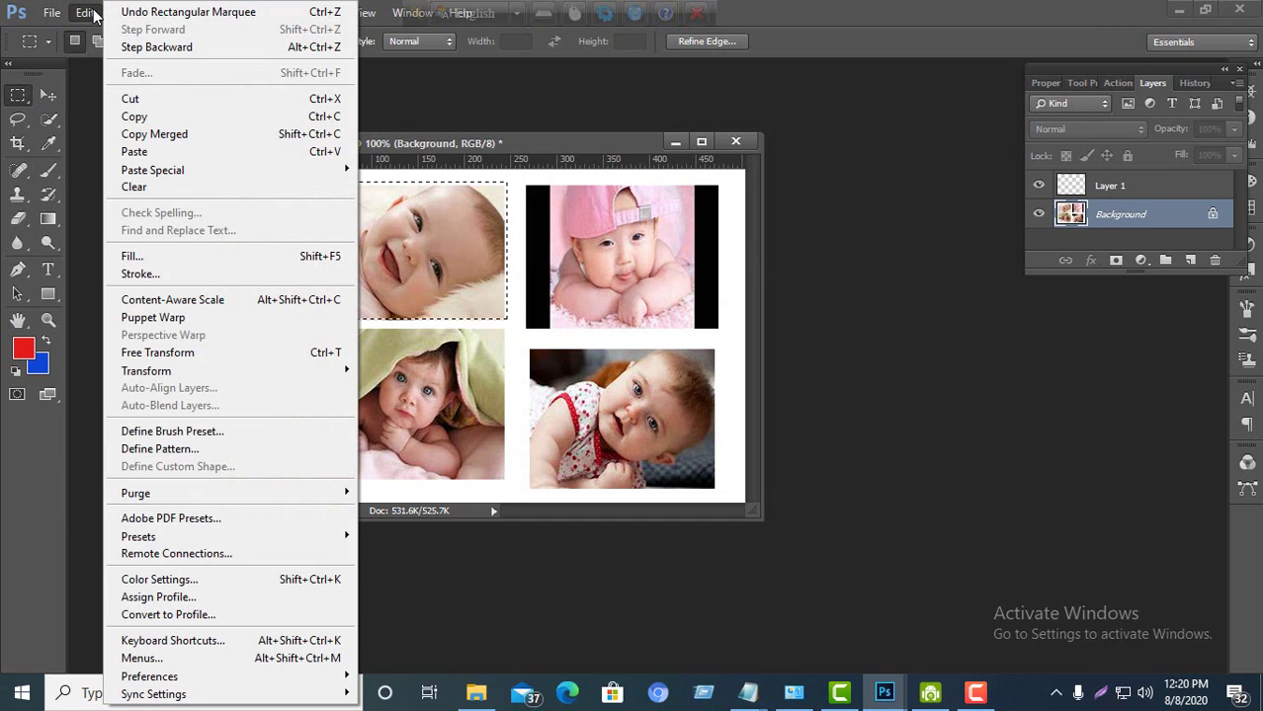
{"action": "left_click", "coordinate": [87, 14]}
{"action": "left_click", "coordinate": [87, 14]}
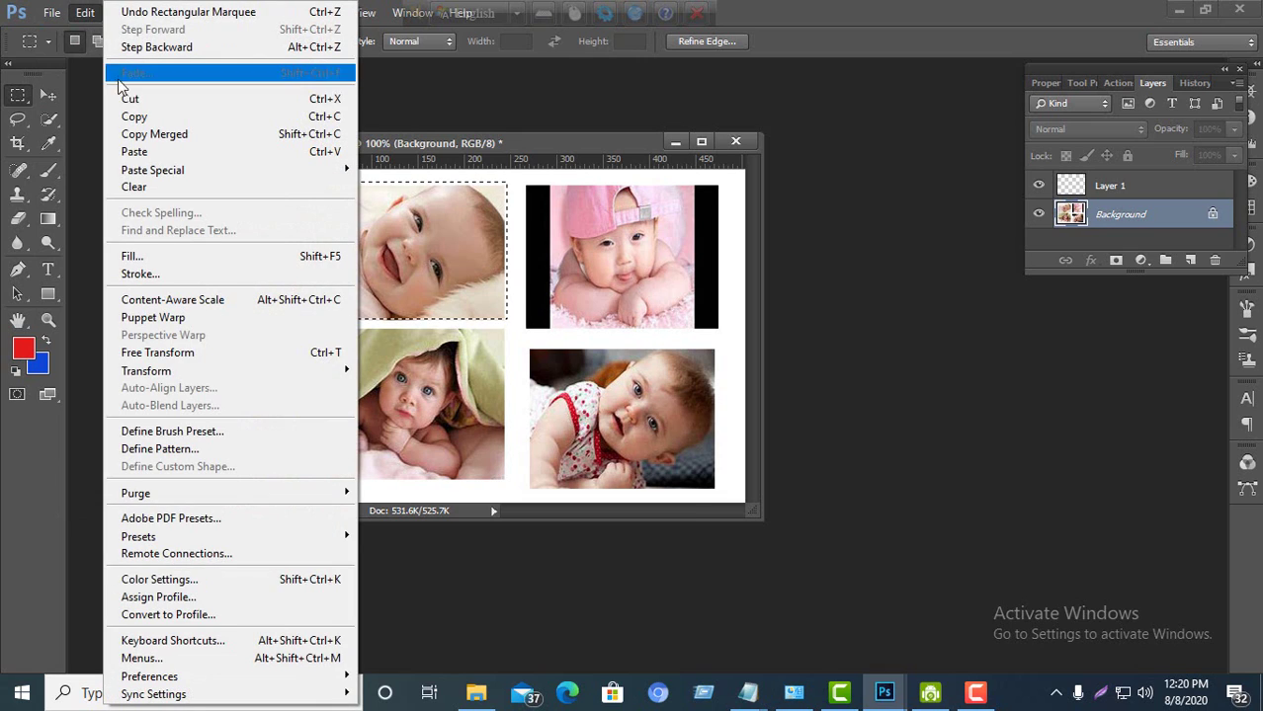
{"action": "left_click", "coordinate": [129, 101]}
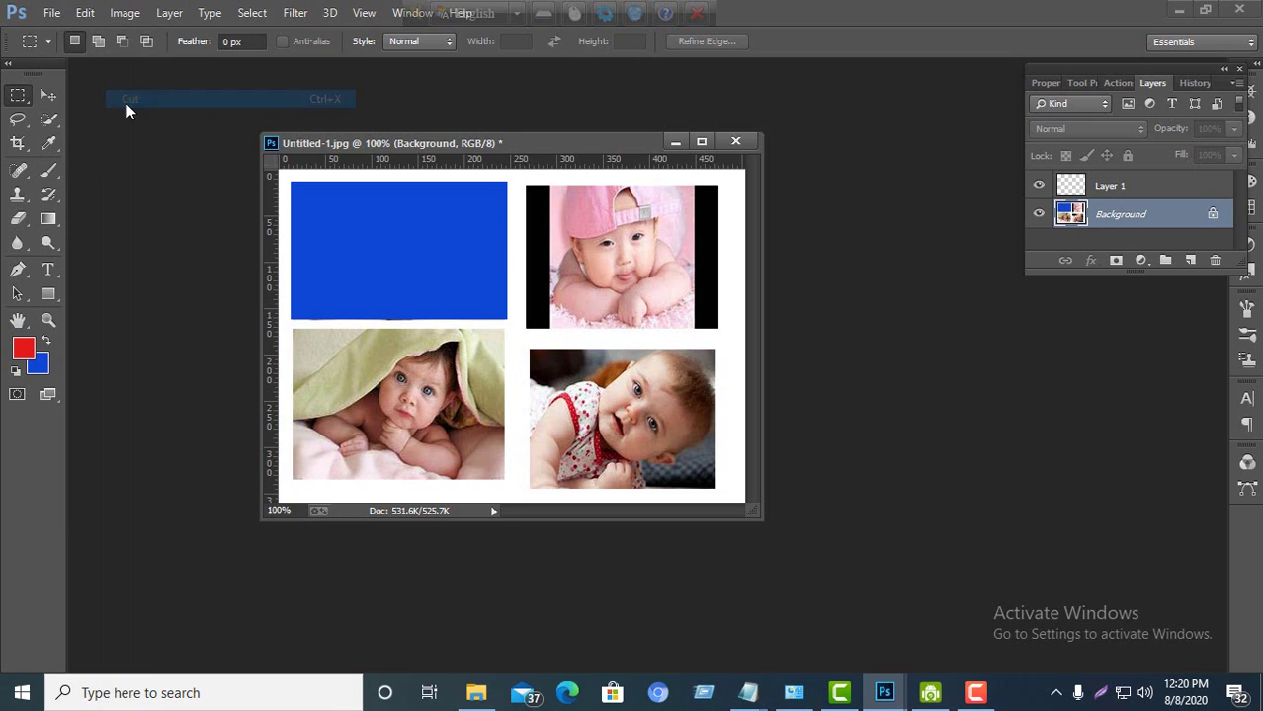
{"action": "left_click", "coordinate": [1112, 191]}
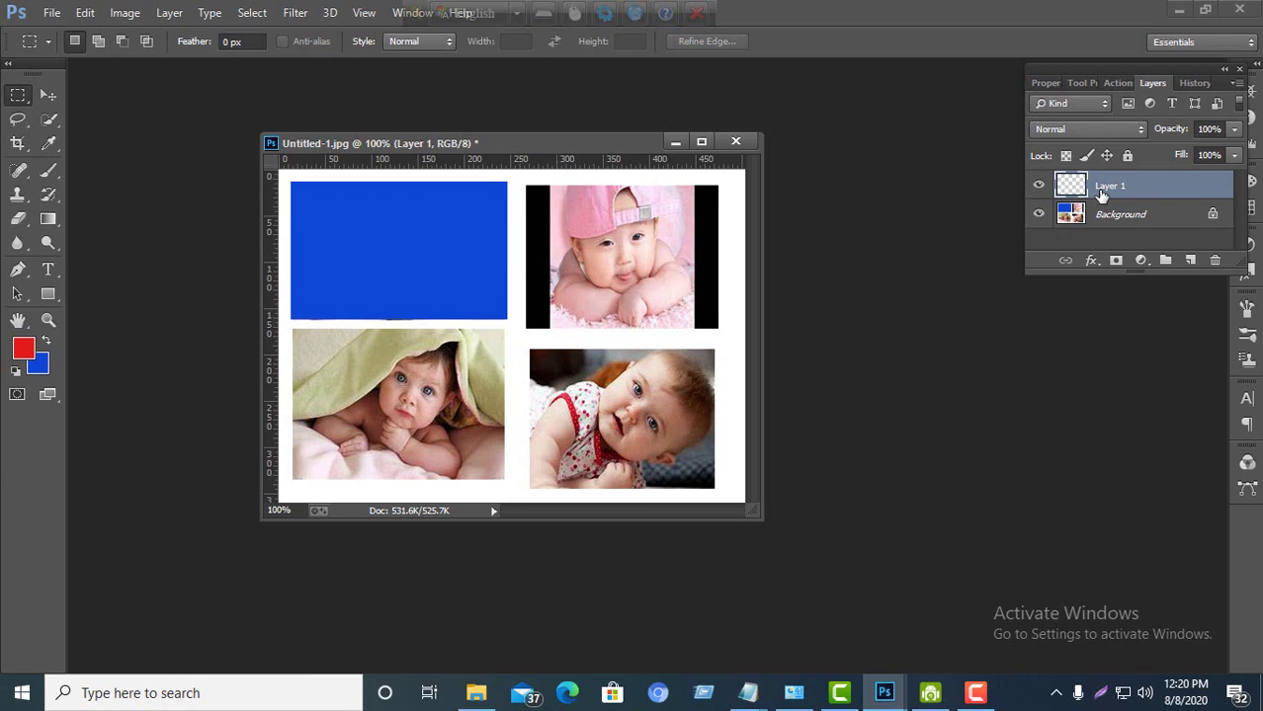
{"action": "key", "text": "ctrl+v"}
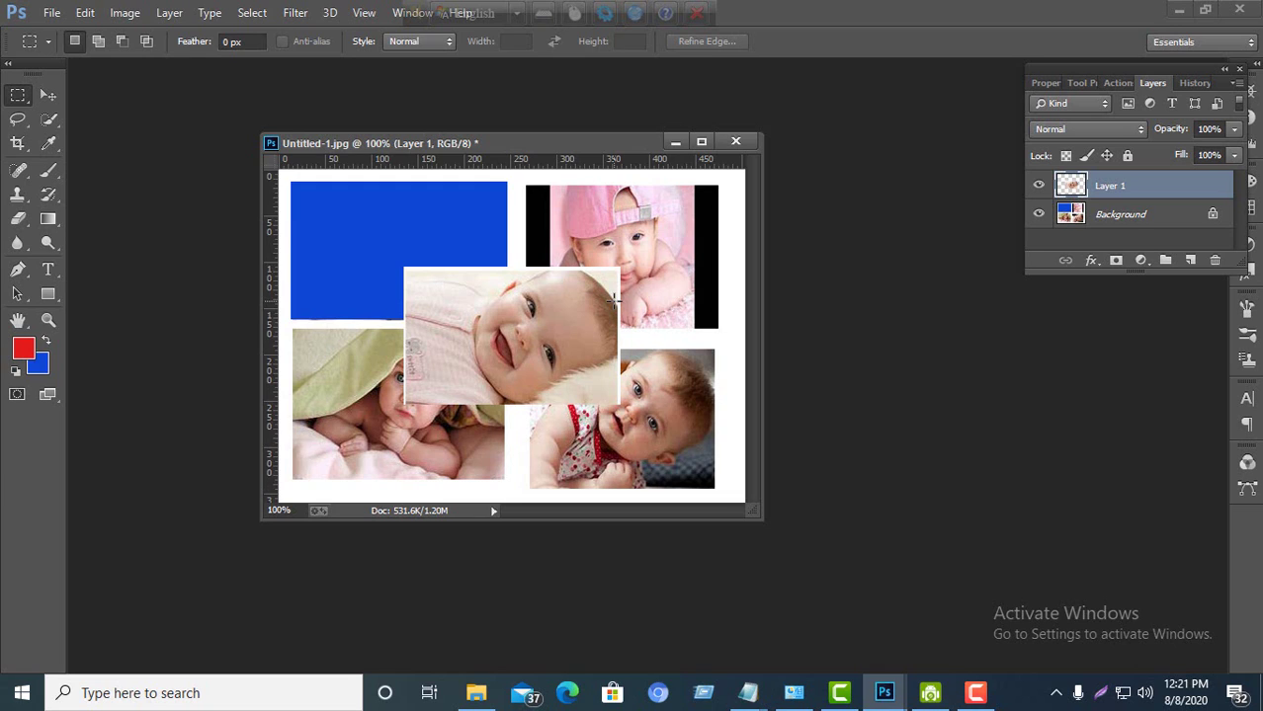
Step: Undo the paste and the cut of the upper-left photo
{"action": "key", "text": "ctrl+x"}
{"action": "key", "text": "ctrl+shift+alt+v"}
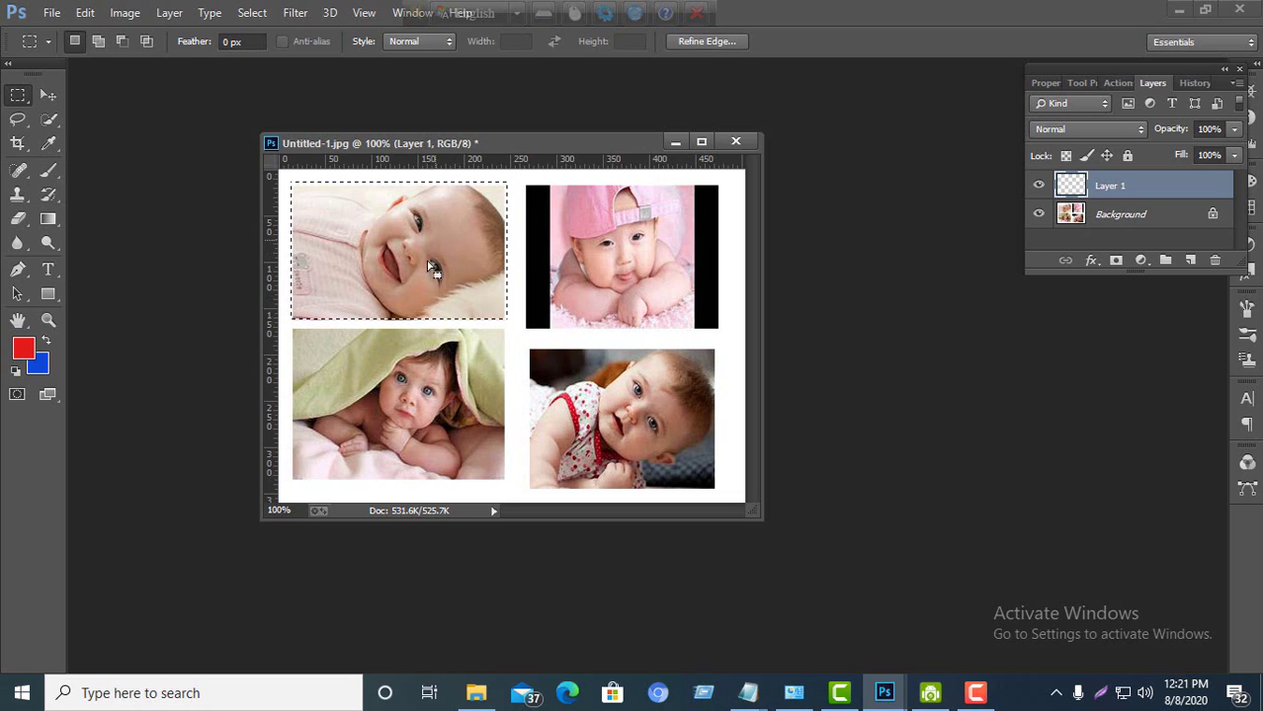
{"action": "key", "text": "ctrl+z"}
{"action": "key", "text": "ctrl+z"}
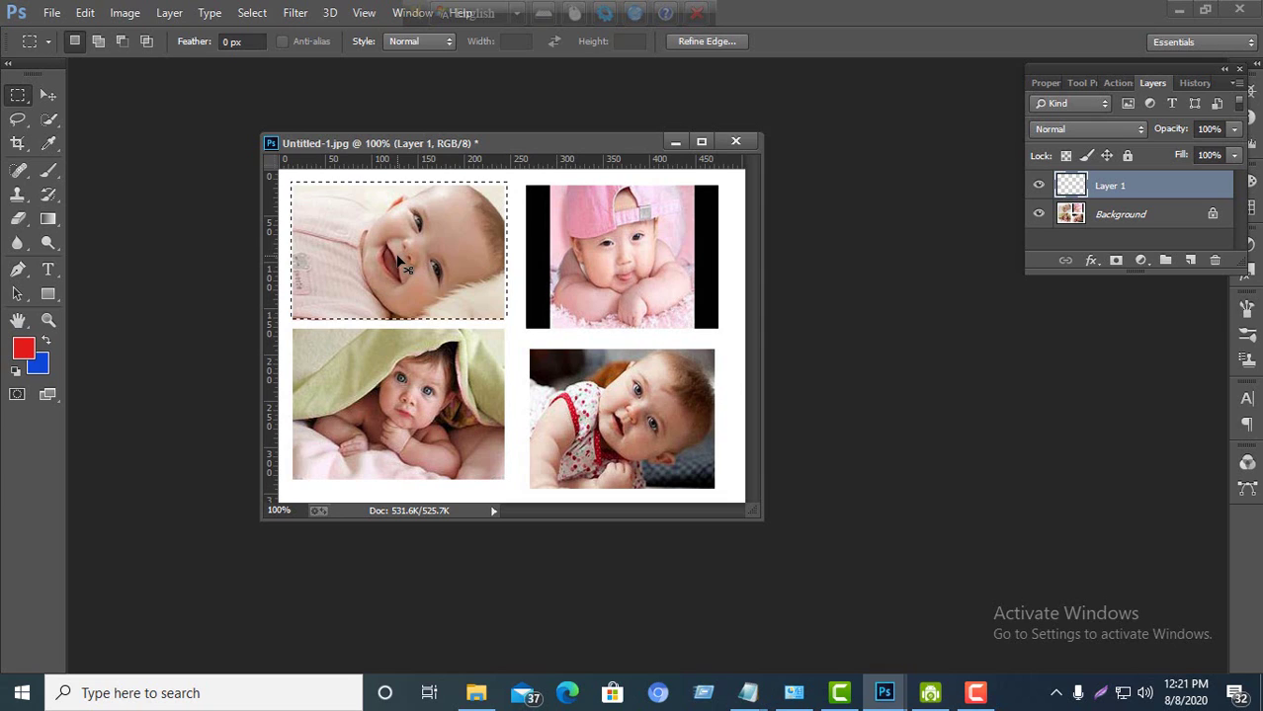
Step: Replace the selection with a rectangular marquee around the lower-right photo, and try to copy it from Layer 1
{"action": "key", "text": "ctrl+d"}
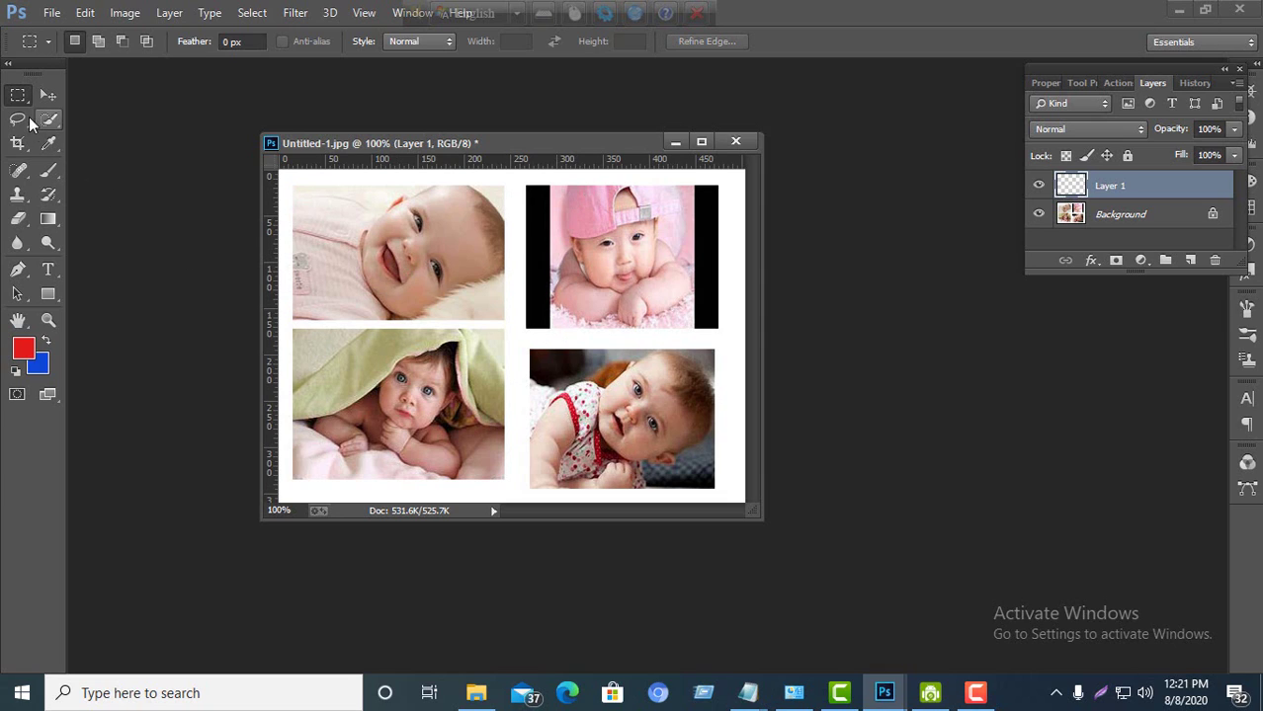
{"action": "right_click", "coordinate": [16, 95]}
{"action": "left_click", "coordinate": [73, 87]}
{"action": "left_click_drag", "start_coordinate": [525, 350], "coordinate": [716, 490]}
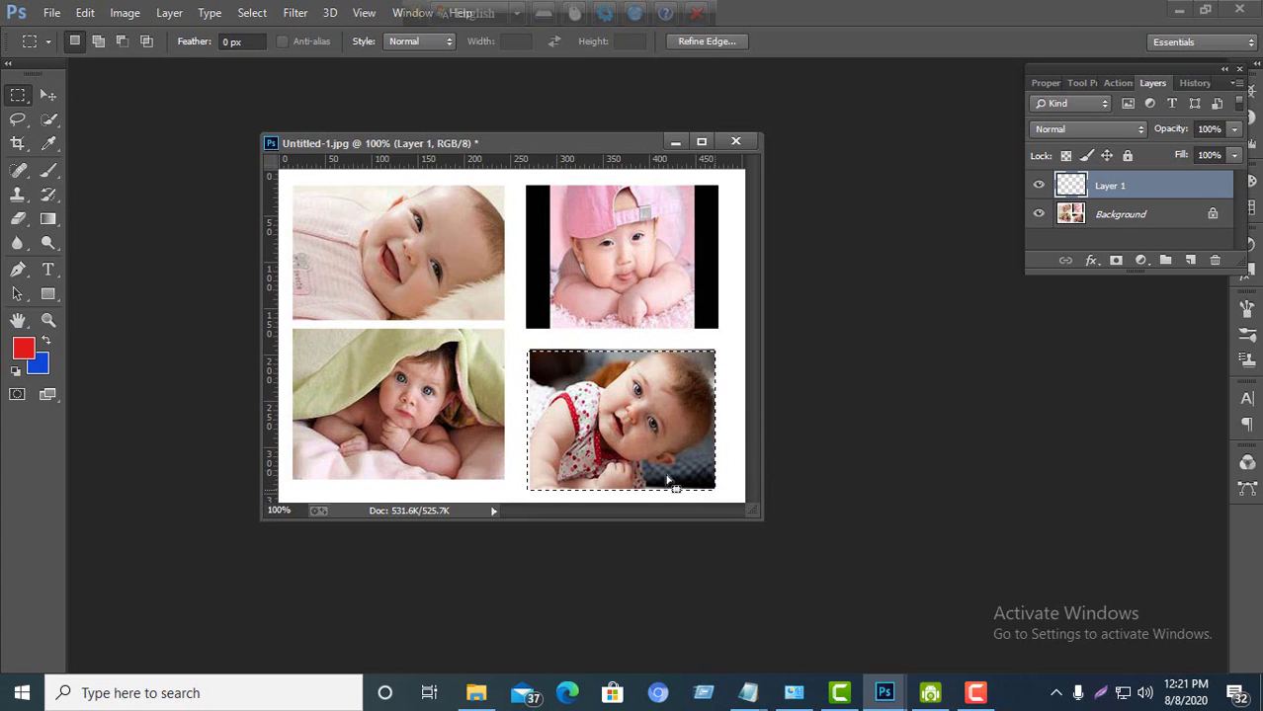
{"action": "left_click", "coordinate": [85, 13]}
{"action": "left_click", "coordinate": [129, 119]}
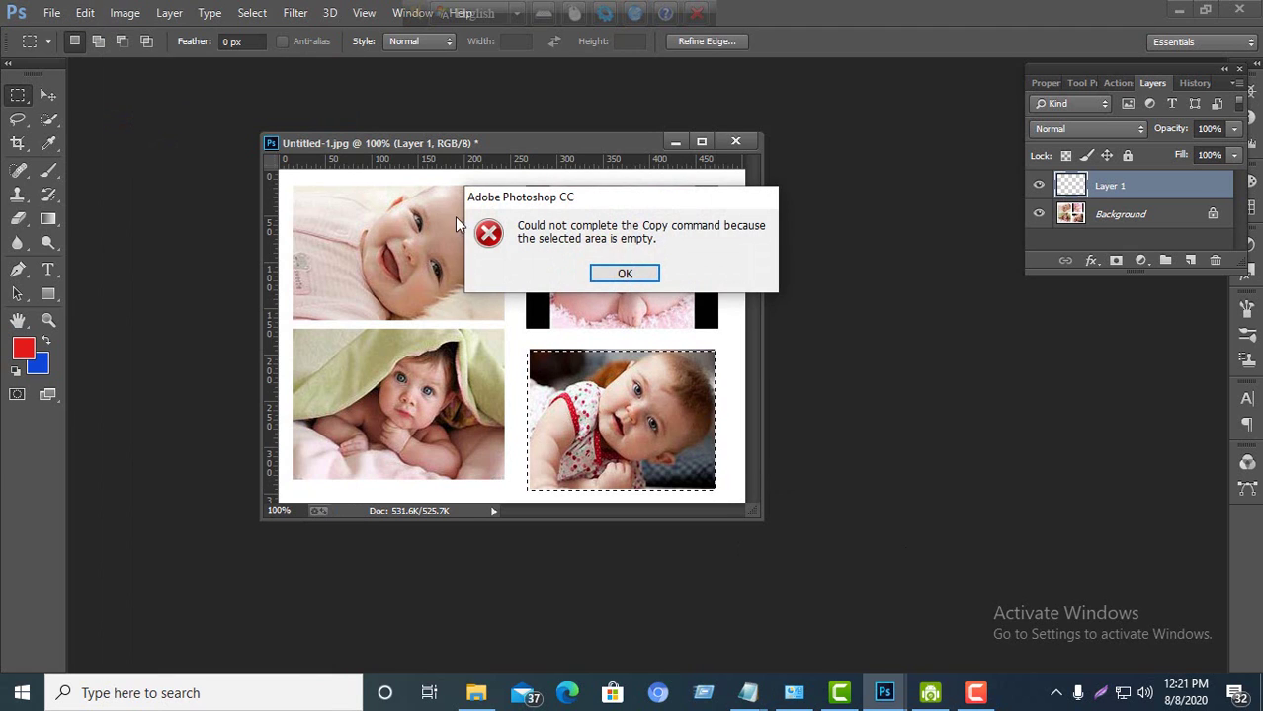
{"action": "left_click", "coordinate": [622, 274]}
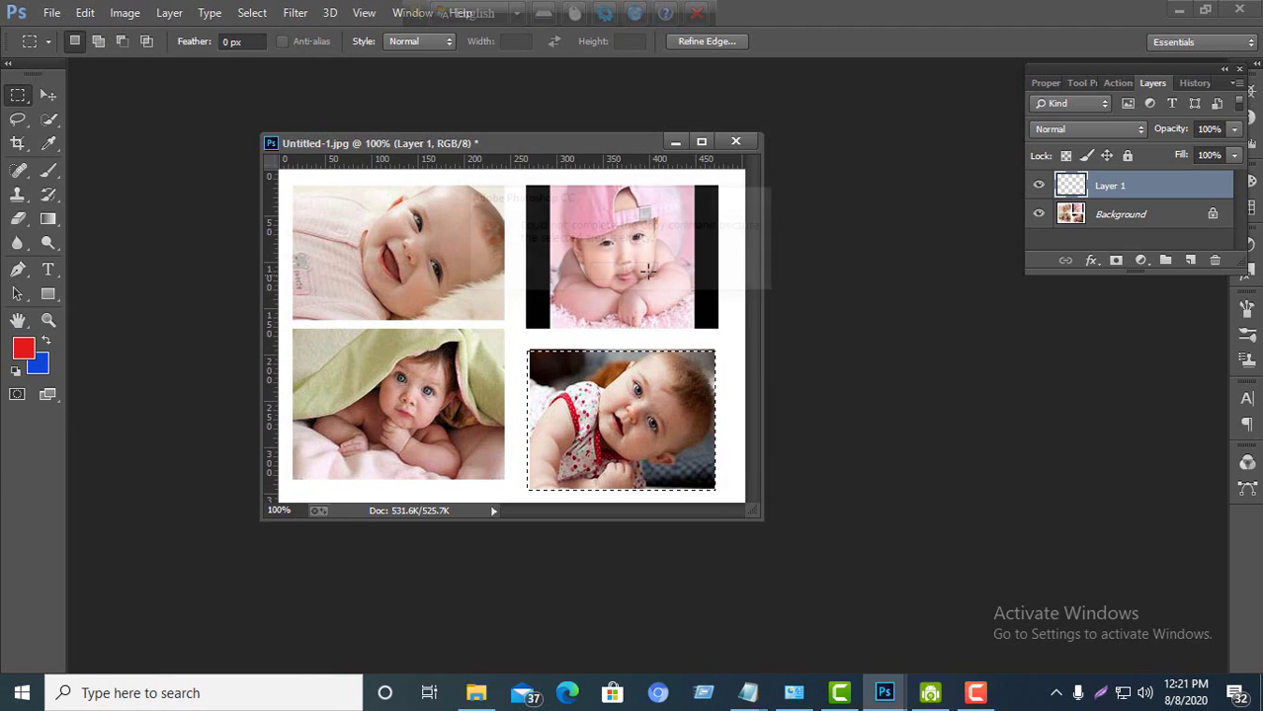
Step: Activate the Background layer and copy the selected lower-right photo with Copy Merged
{"action": "left_click", "coordinate": [1119, 217]}
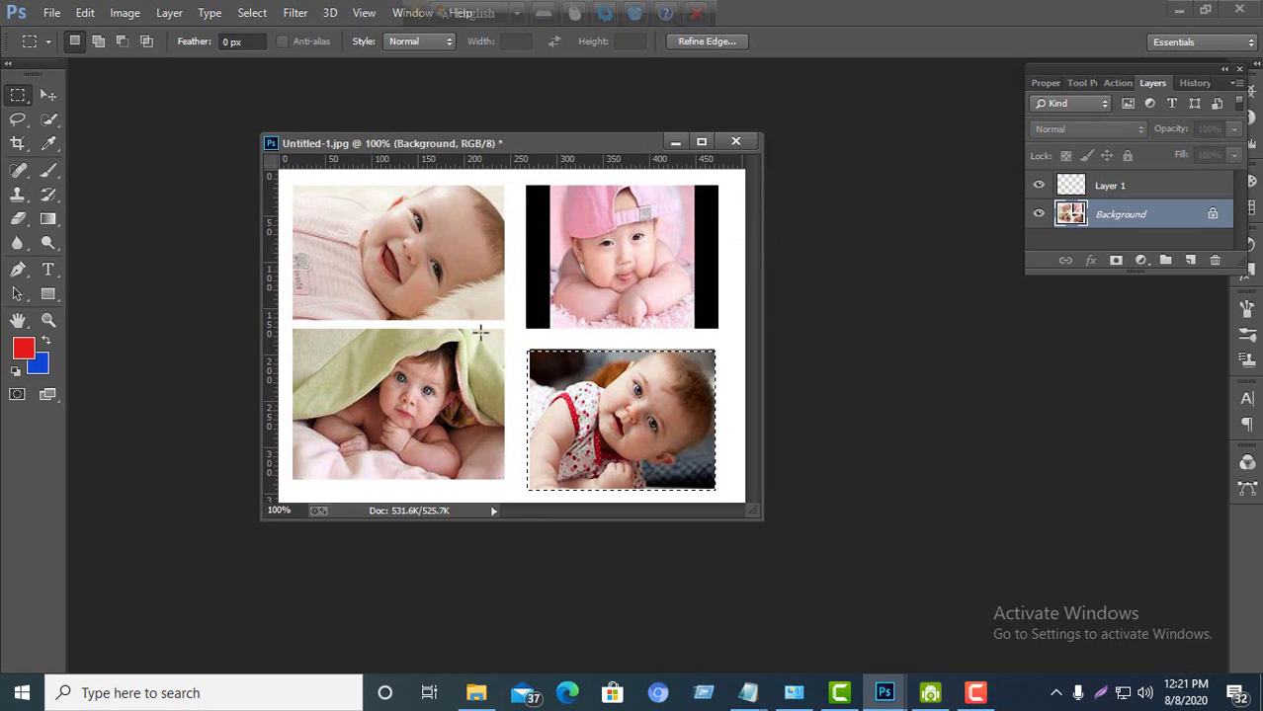
{"action": "left_click", "coordinate": [85, 16]}
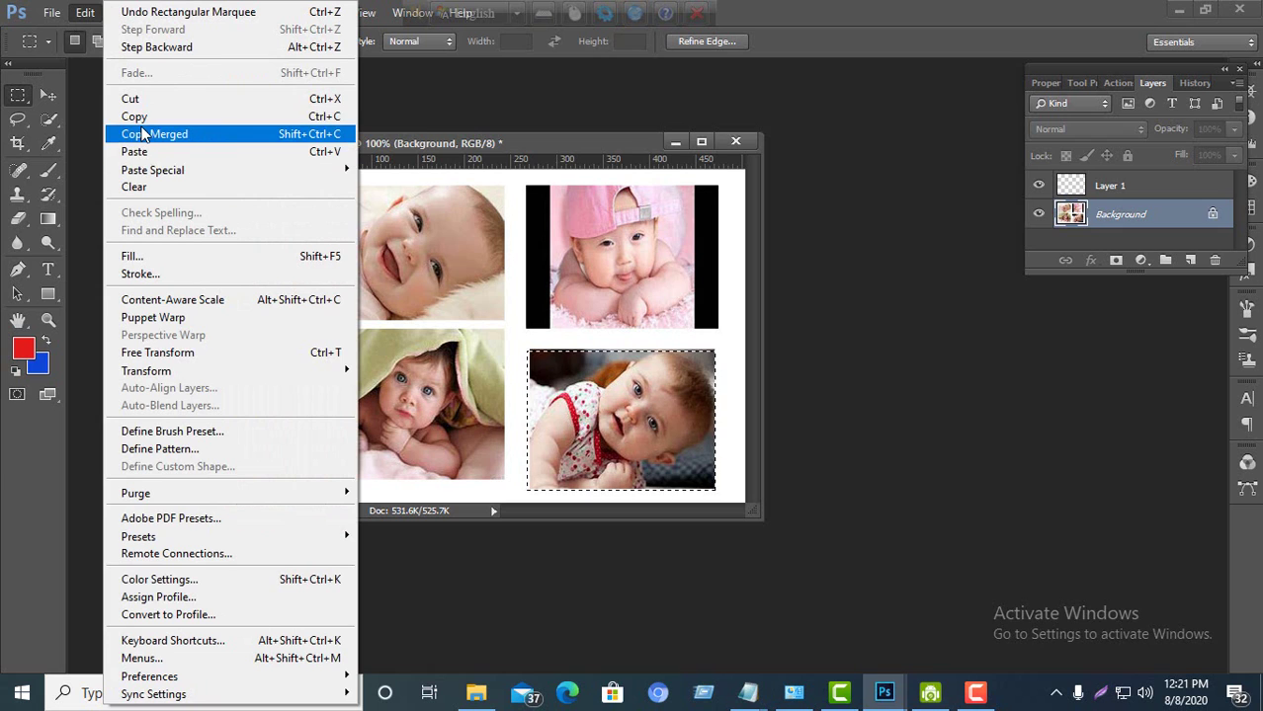
{"action": "left_click", "coordinate": [143, 136]}
Step: Create a new 204 × 151 pixel document from the Clipboard preset, maximize it and paste the copied photo into it
{"action": "left_click", "coordinate": [51, 12]}
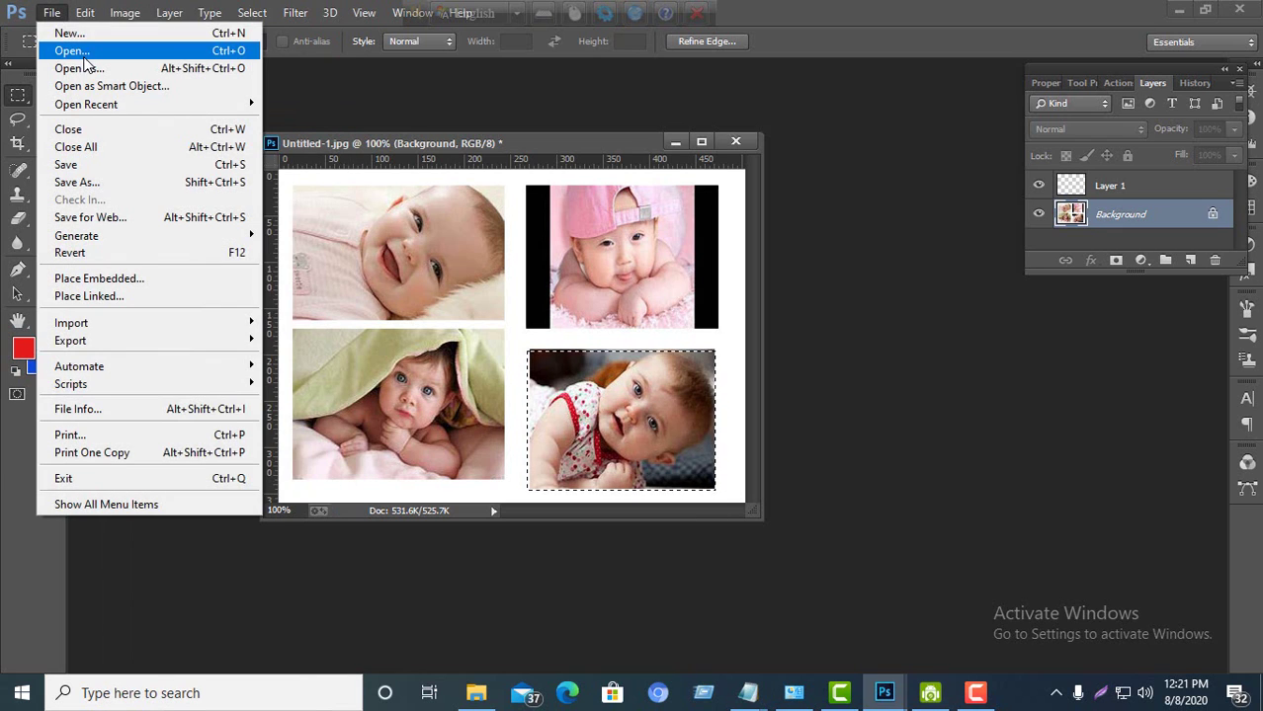
{"action": "left_click", "coordinate": [79, 32]}
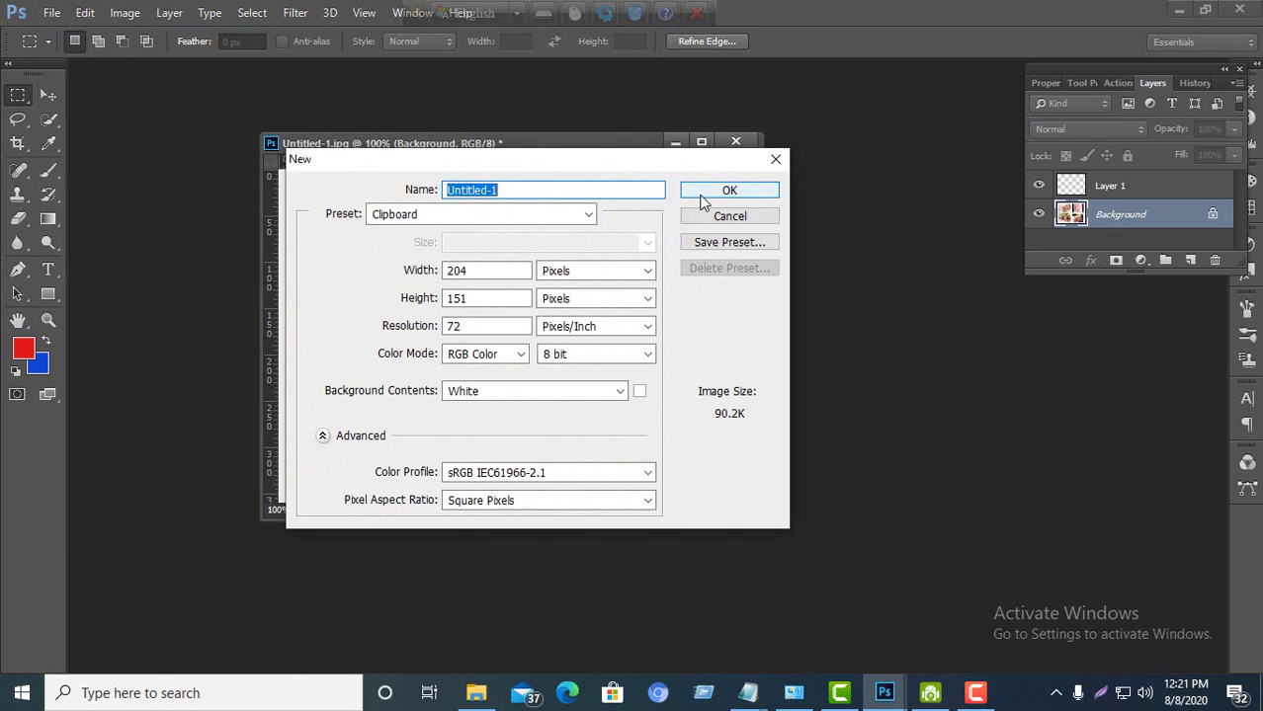
{"action": "left_click", "coordinate": [703, 194]}
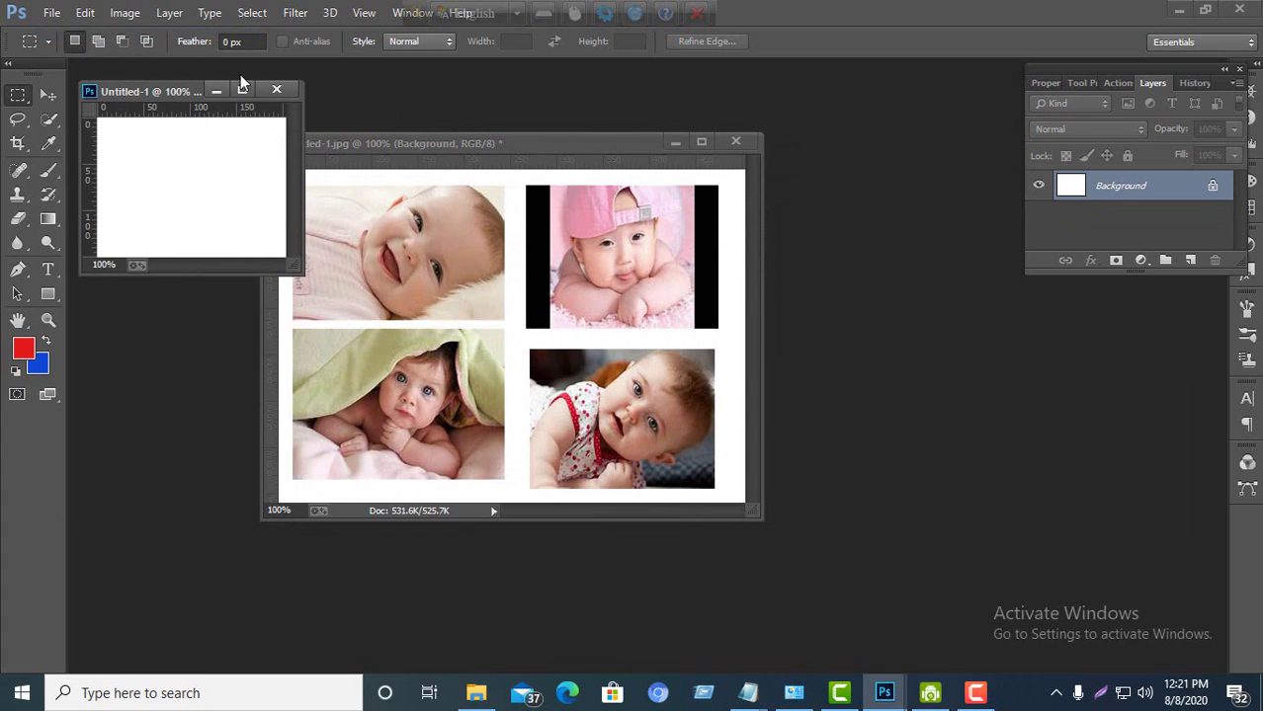
{"action": "left_click", "coordinate": [243, 91]}
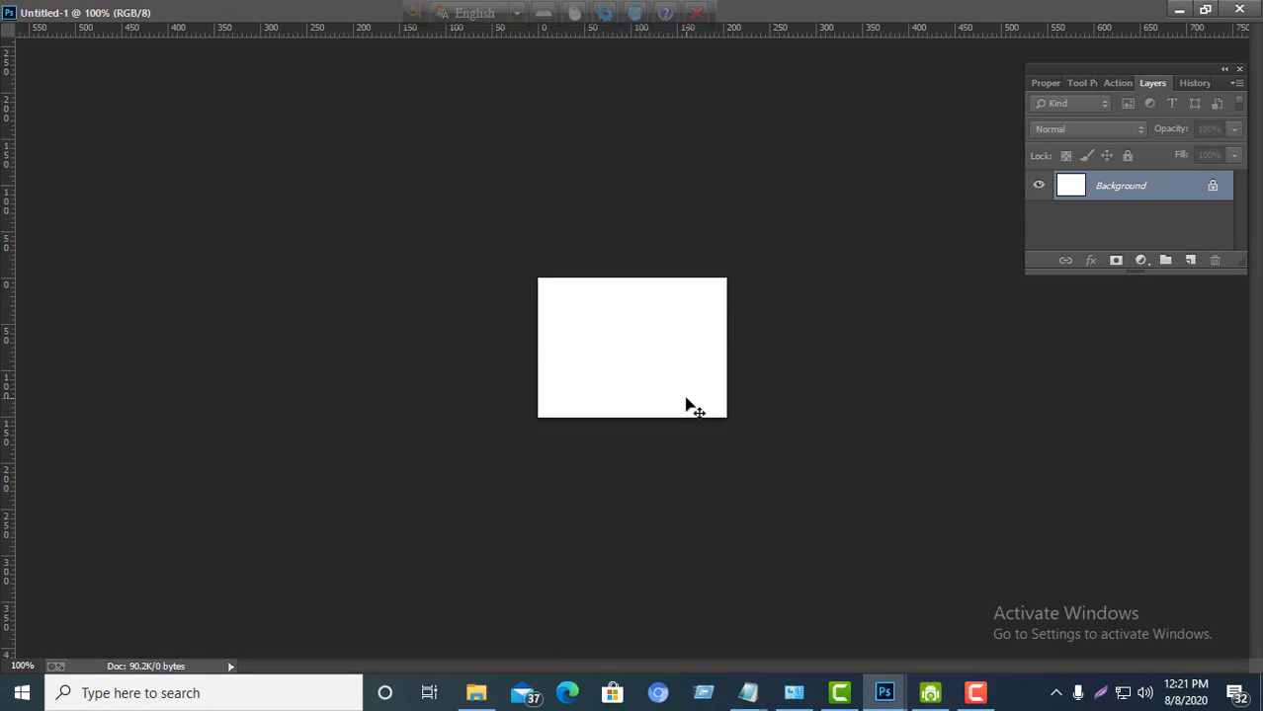
{"action": "key", "text": "ctrl+v"}
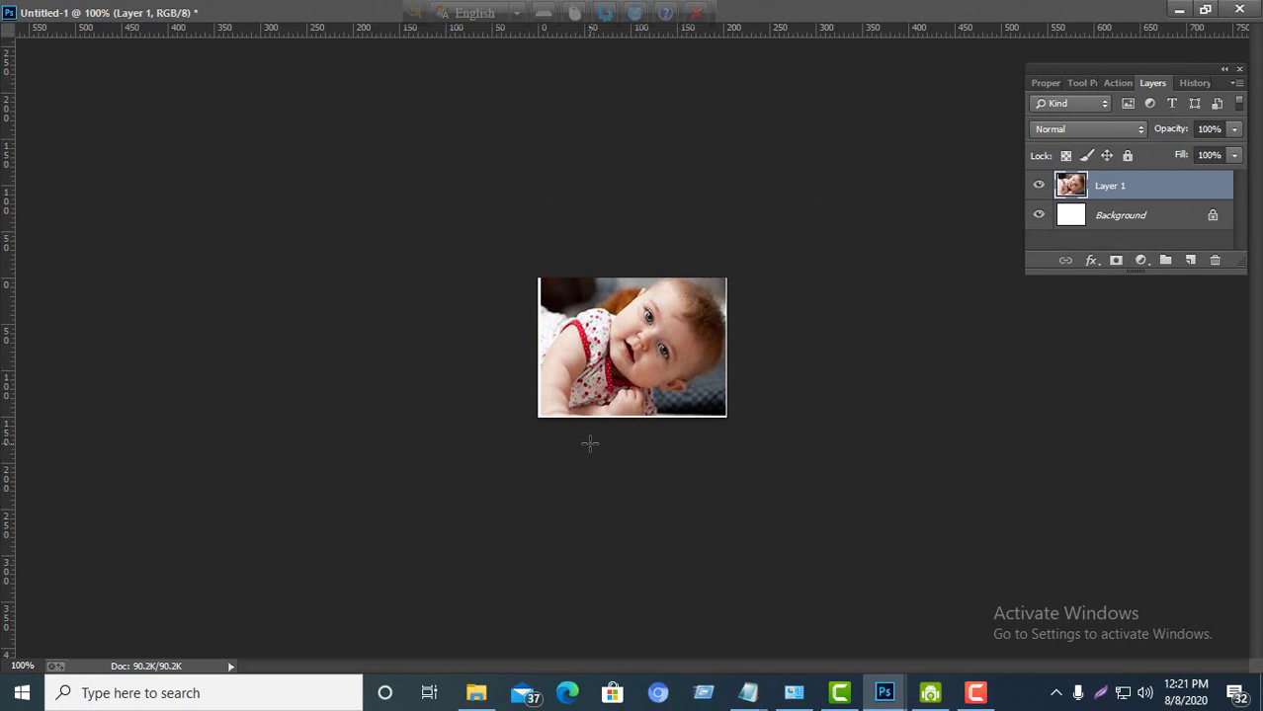
Step: Undo the paste in the new document, restore its window to floating size and switch back to Untitled-1.jpg
{"action": "key", "text": "ctrl+z"}
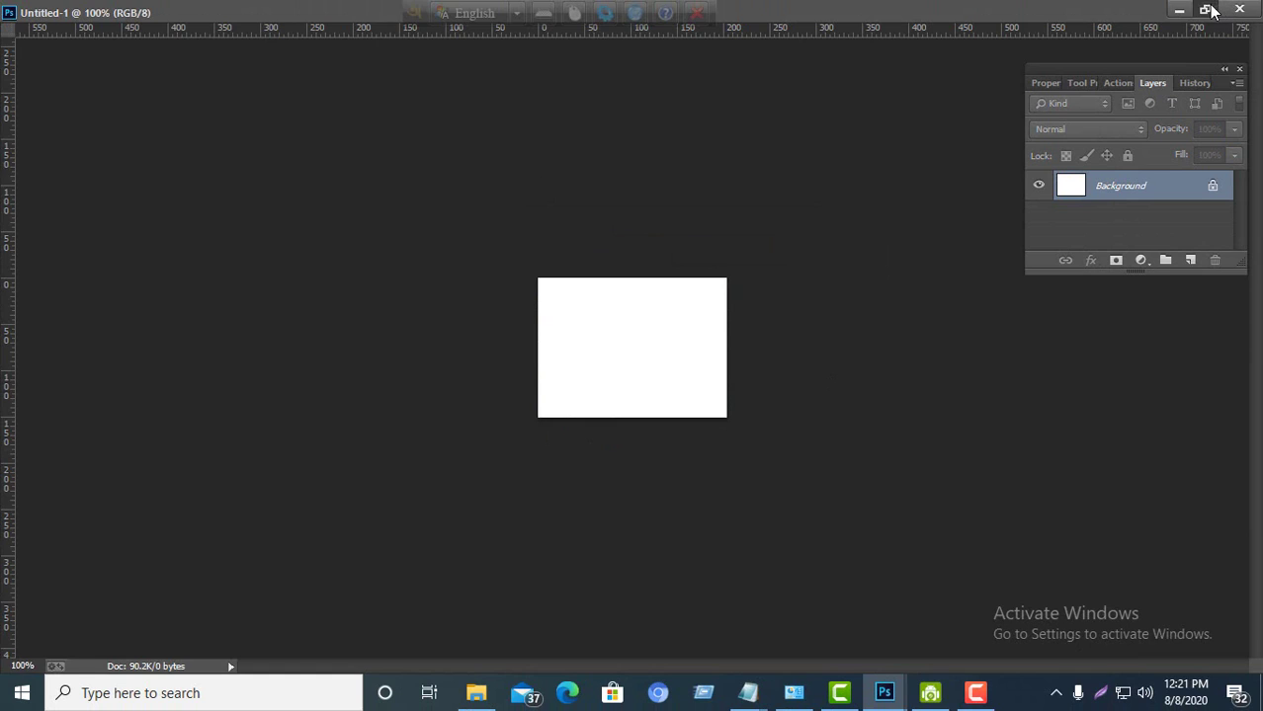
{"action": "left_click", "coordinate": [1204, 9]}
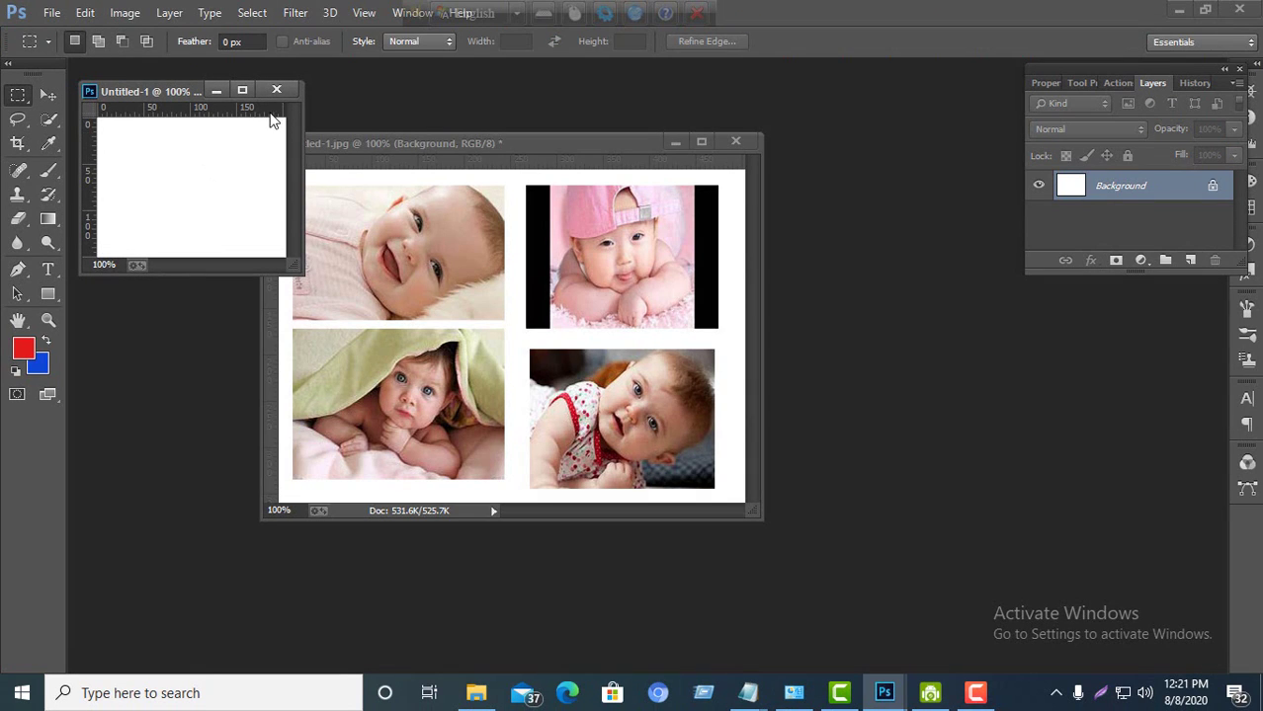
{"action": "left_click", "coordinate": [430, 265]}
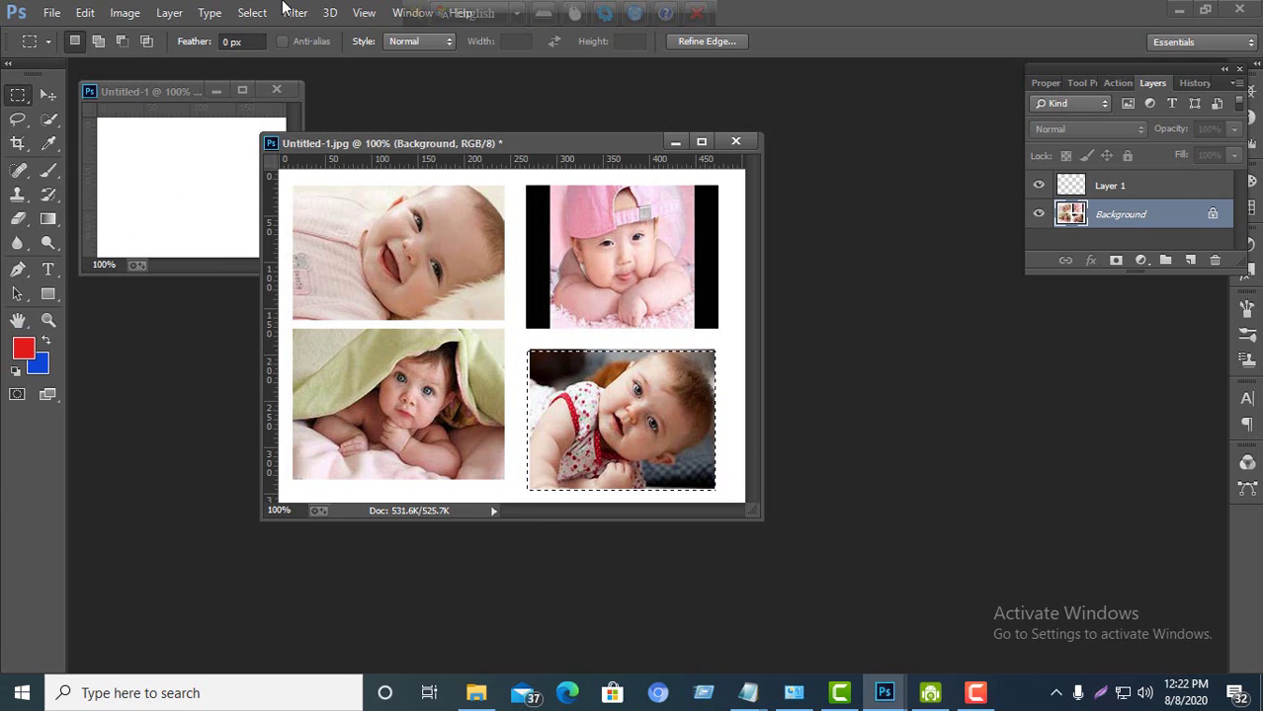
Step: Cut the selected lower-right photo from the Background layer and paste it into the blank new document
{"action": "left_click", "coordinate": [84, 13]}
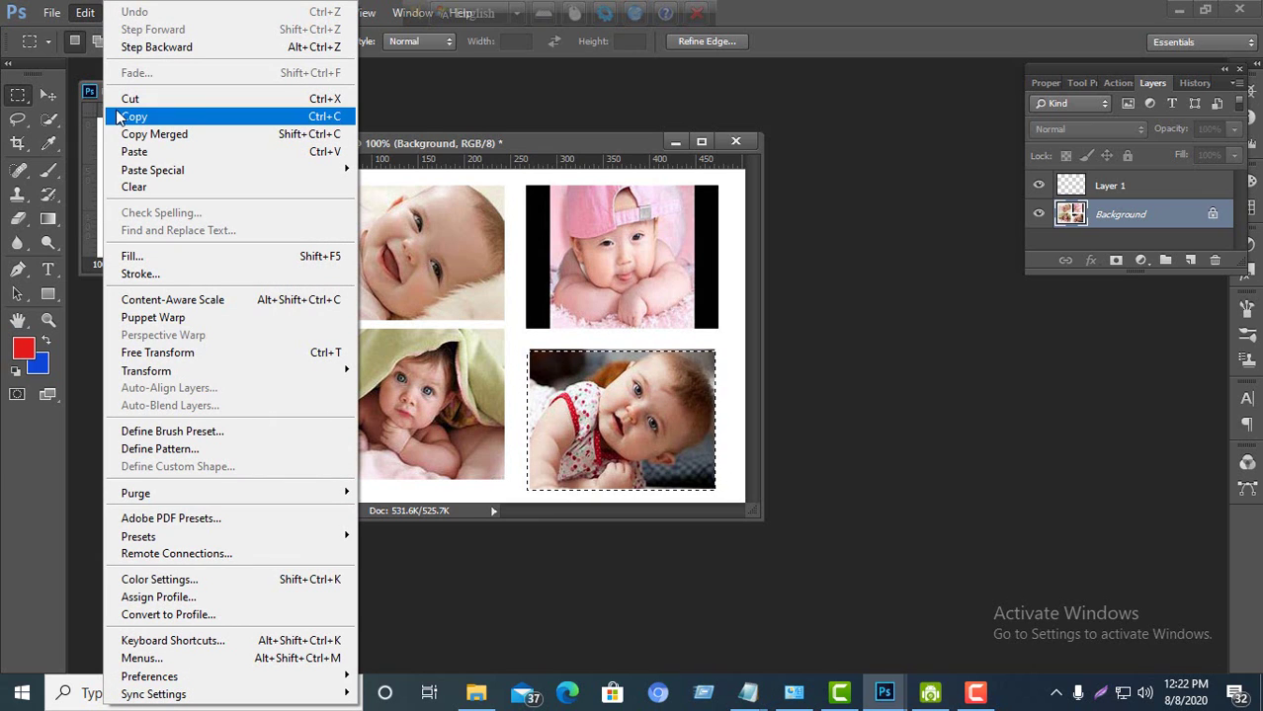
{"action": "left_click", "coordinate": [129, 99]}
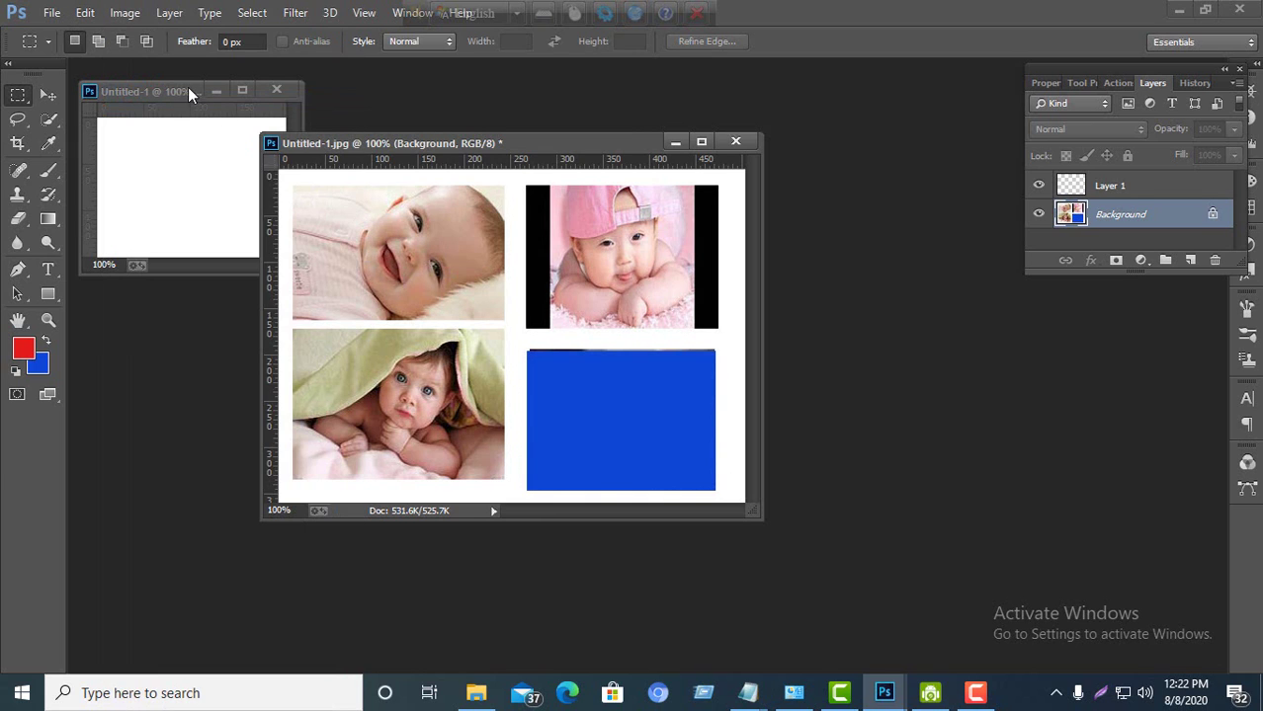
{"action": "left_click", "coordinate": [188, 121]}
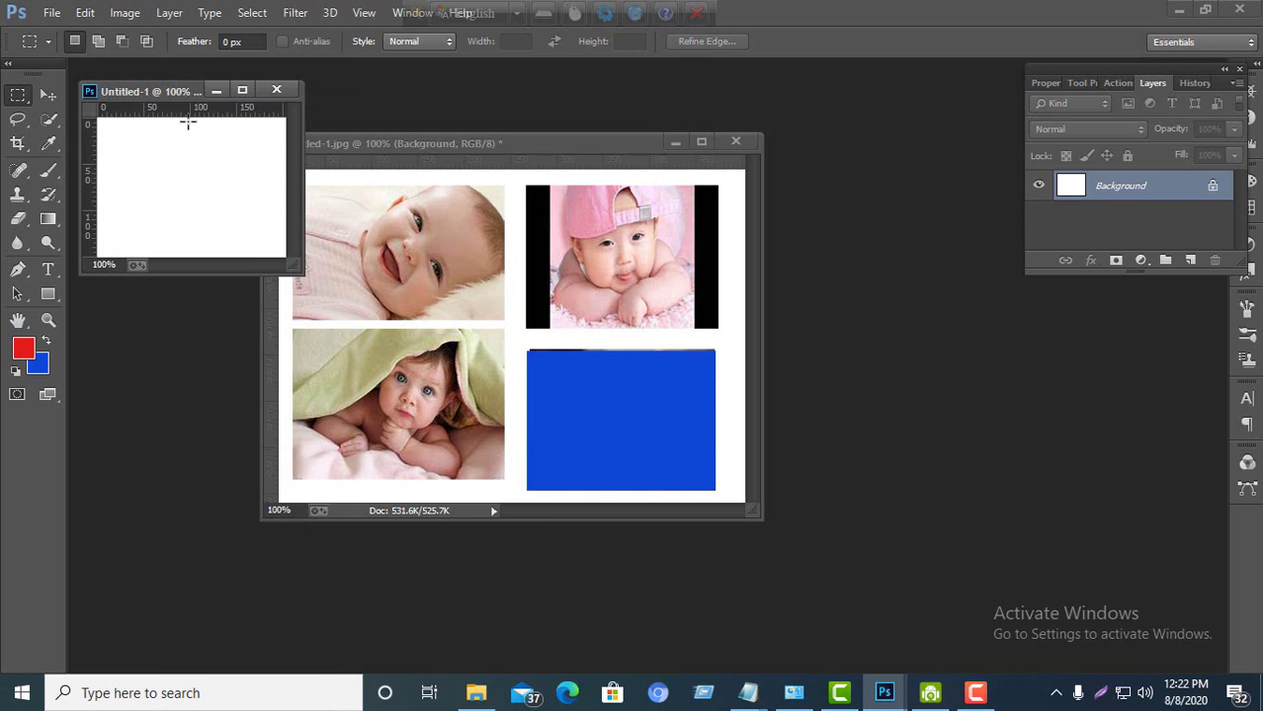
{"action": "left_click", "coordinate": [87, 13]}
{"action": "left_click", "coordinate": [135, 152]}
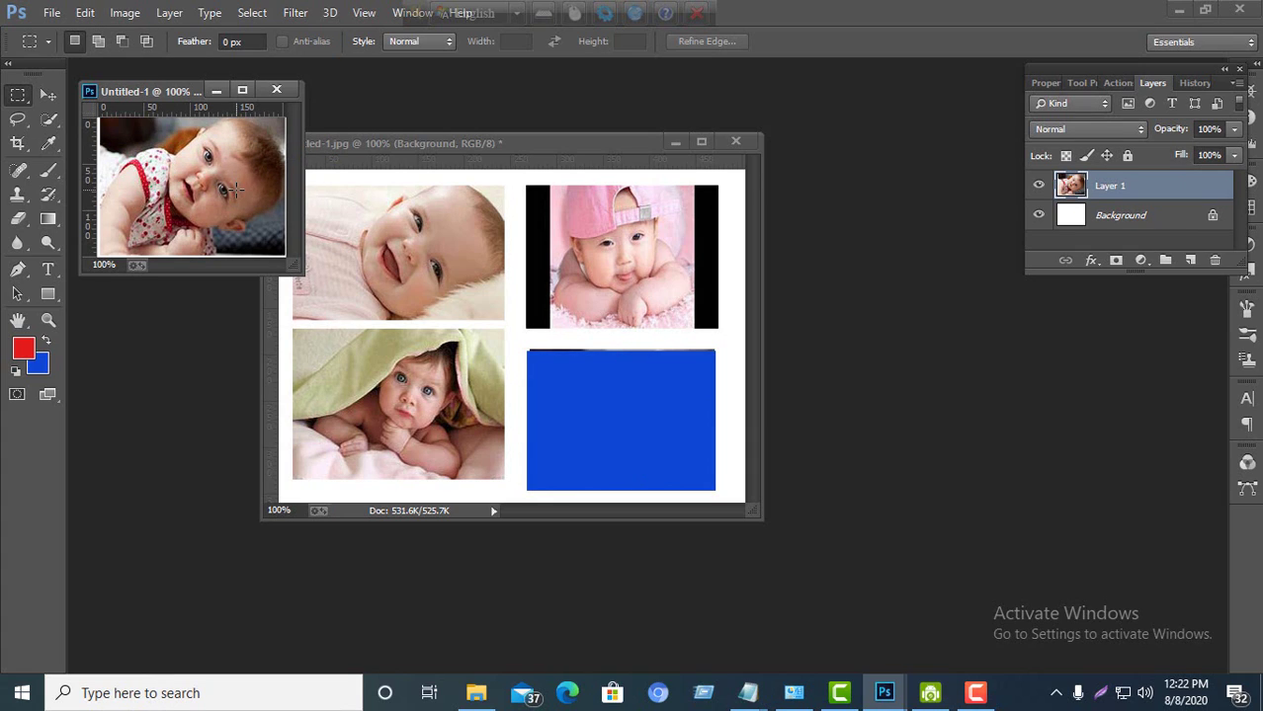
Step: Close the new document without saving, undo the cut of the lower-right photo and remove the selection
{"action": "left_click", "coordinate": [278, 91]}
{"action": "left_click", "coordinate": [635, 275]}
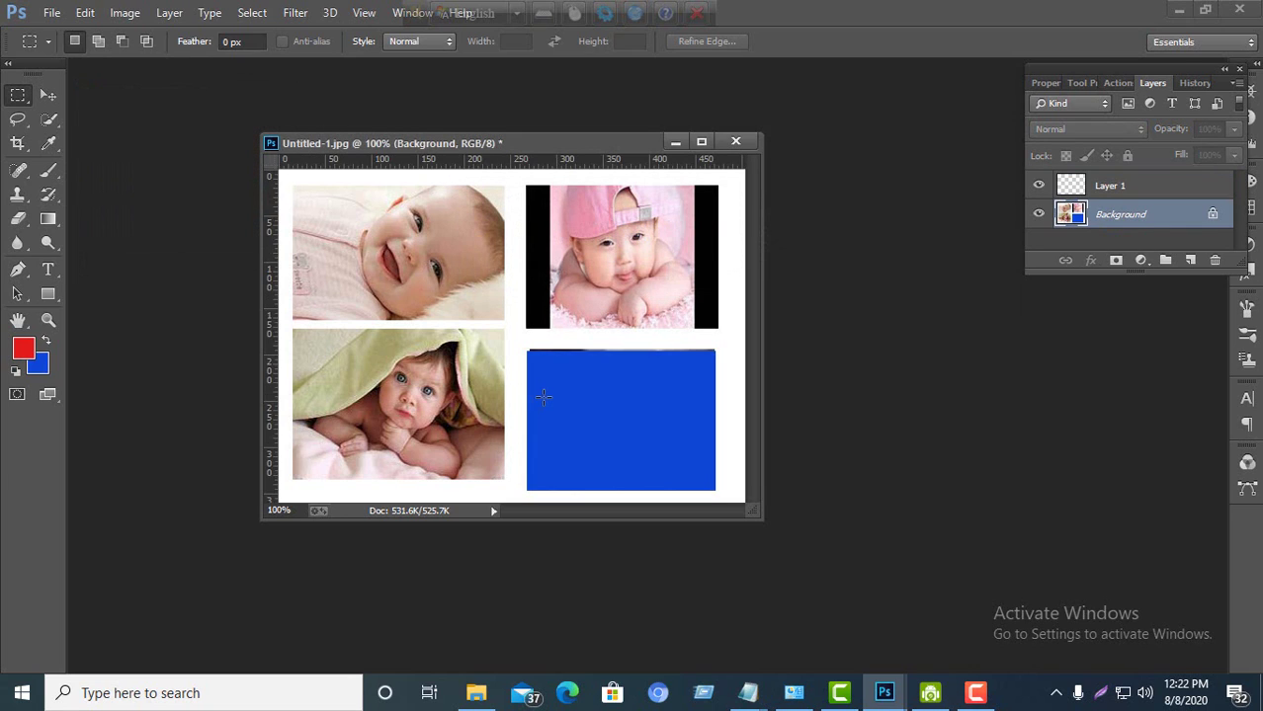
{"action": "key", "text": "ctrl+z"}
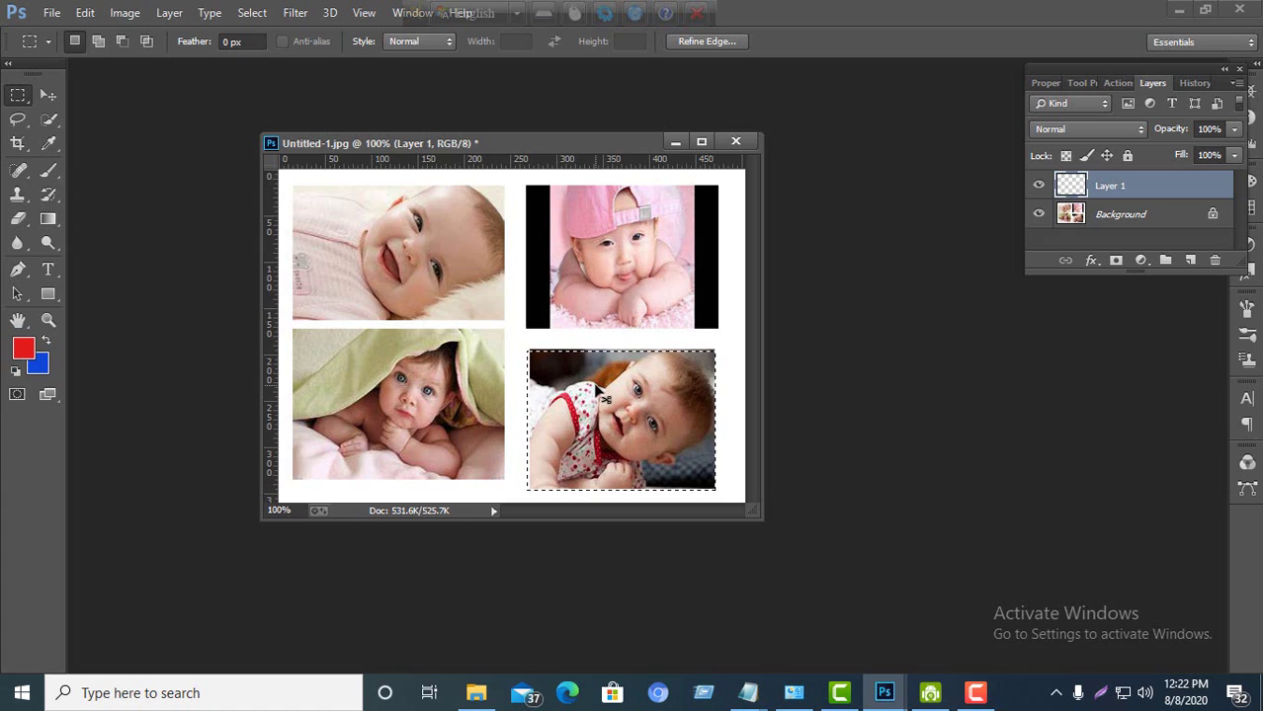
{"action": "key", "text": "ctrl+d"}
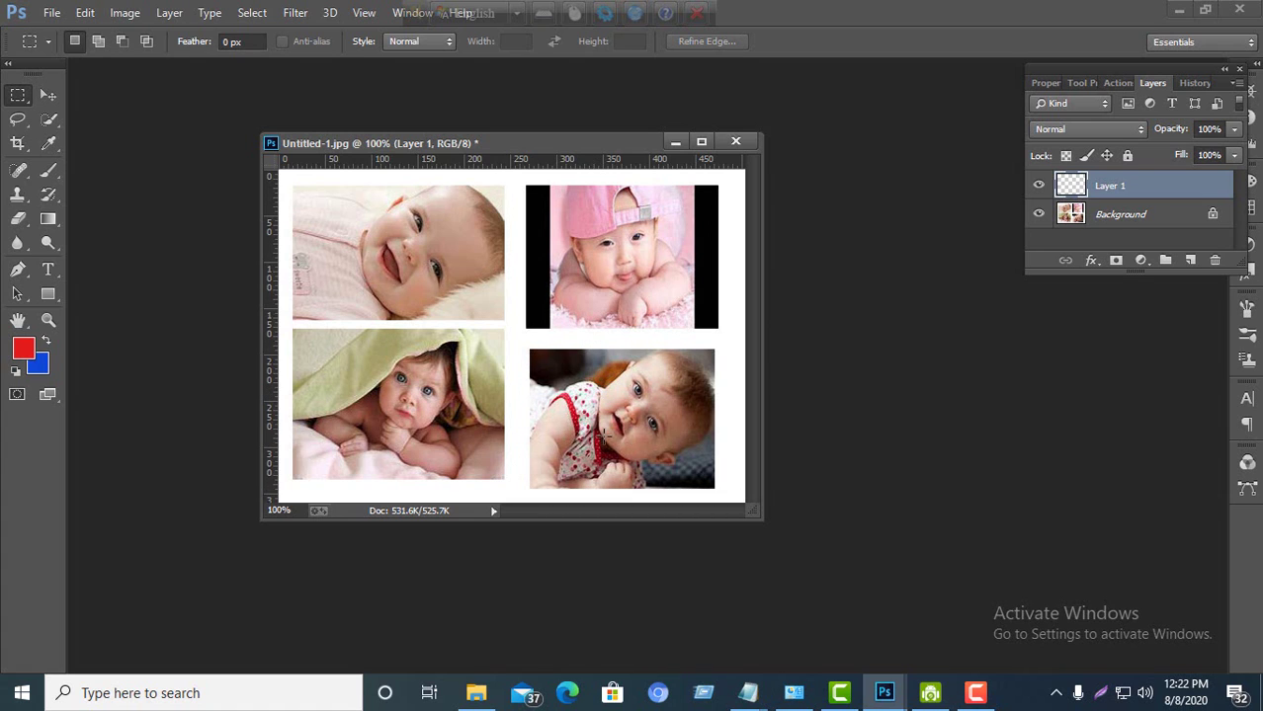
{"action": "left_click", "coordinate": [700, 143]}
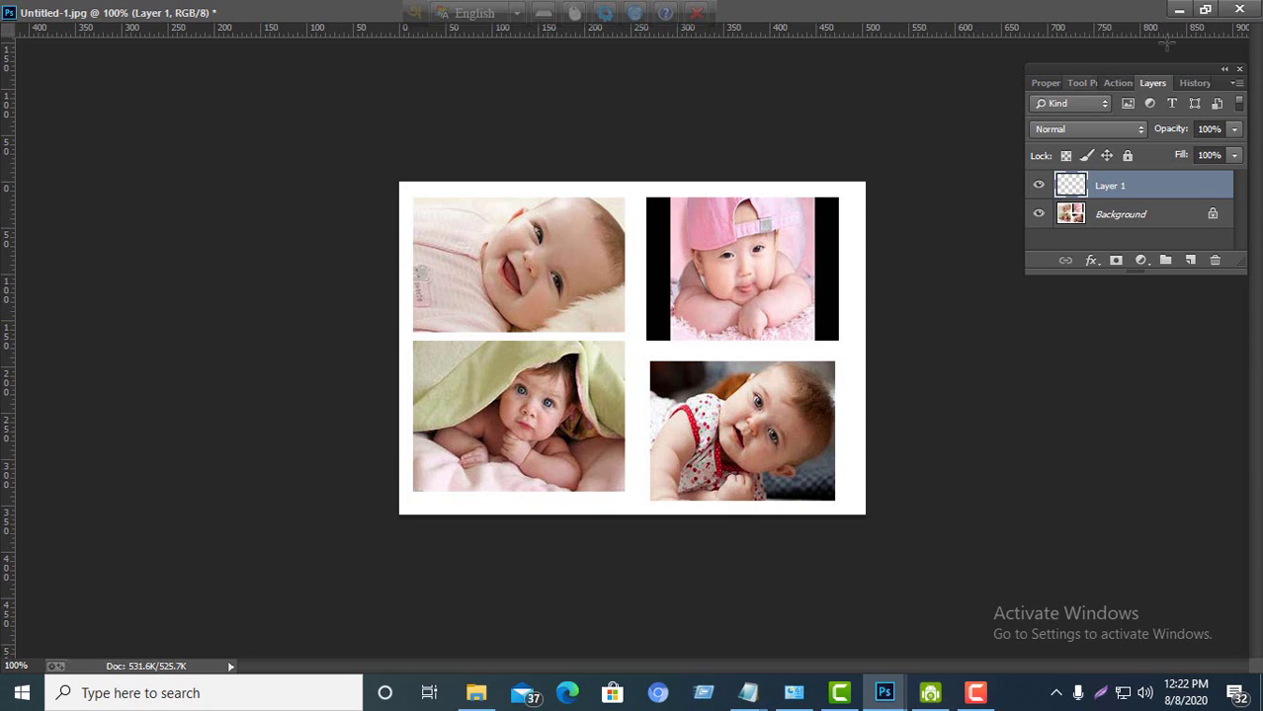
{"action": "left_click", "coordinate": [1204, 10]}
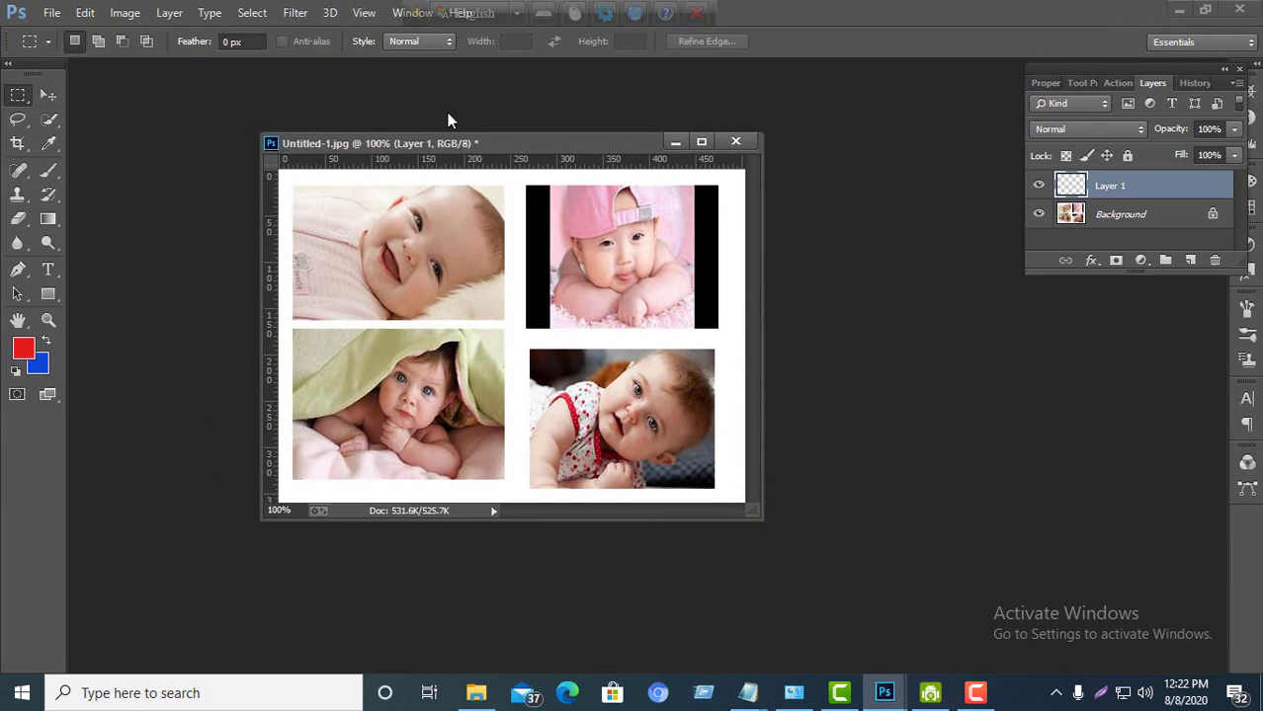
Step: Select the lower-left photo with the Rectangular Marquee tool and try to copy it from Layer 1
{"action": "right_click", "coordinate": [22, 97]}
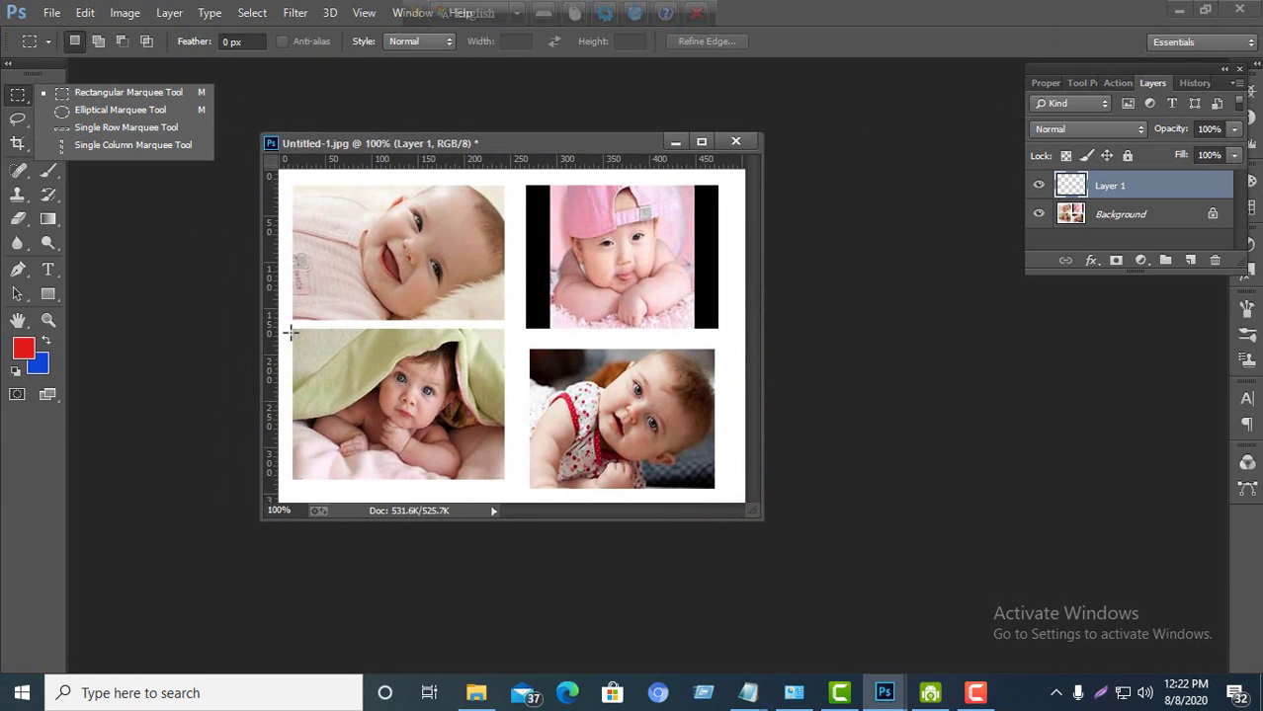
{"action": "left_click_drag", "start_coordinate": [291, 326], "coordinate": [504, 480]}
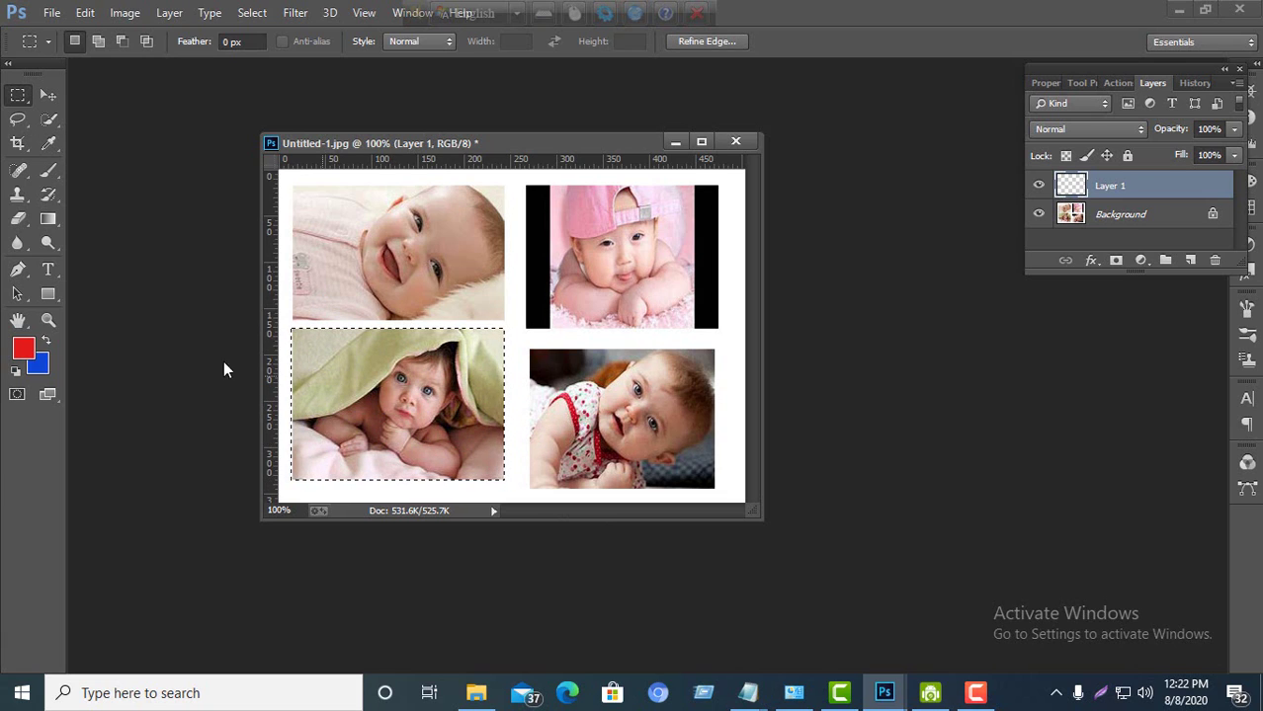
{"action": "left_click", "coordinate": [85, 12]}
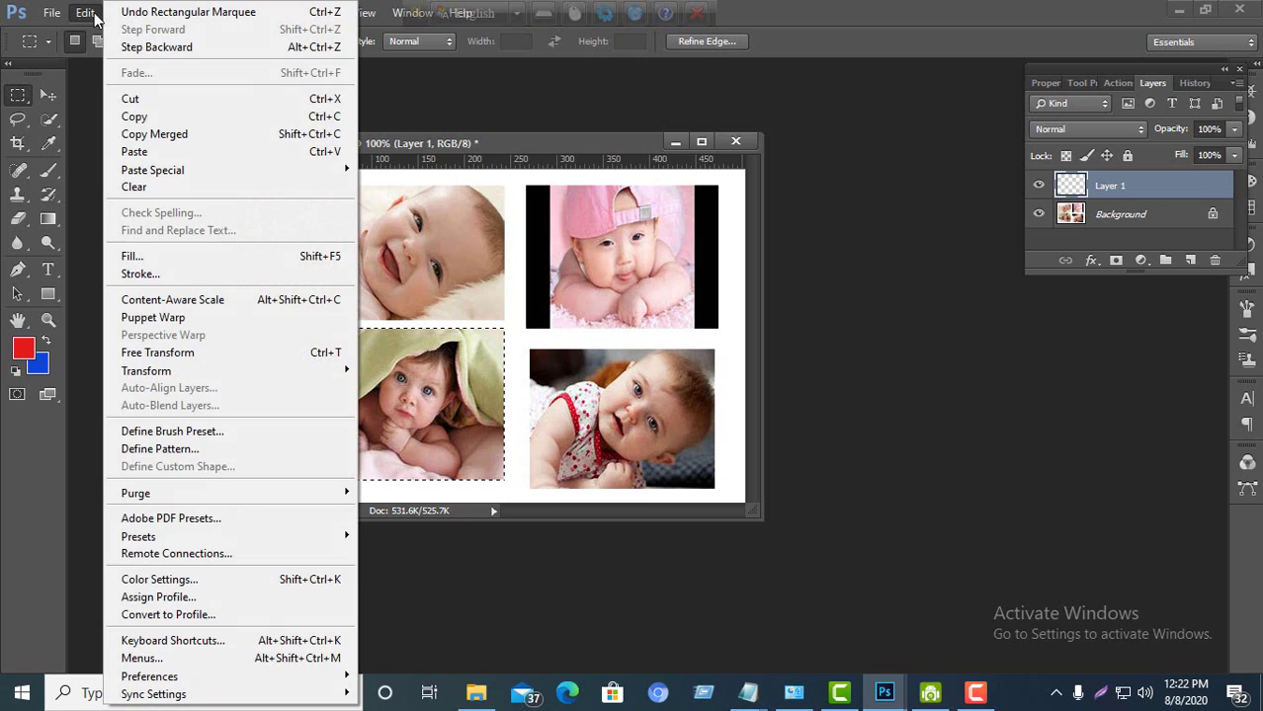
{"action": "left_click", "coordinate": [135, 118]}
{"action": "left_click", "coordinate": [596, 274]}
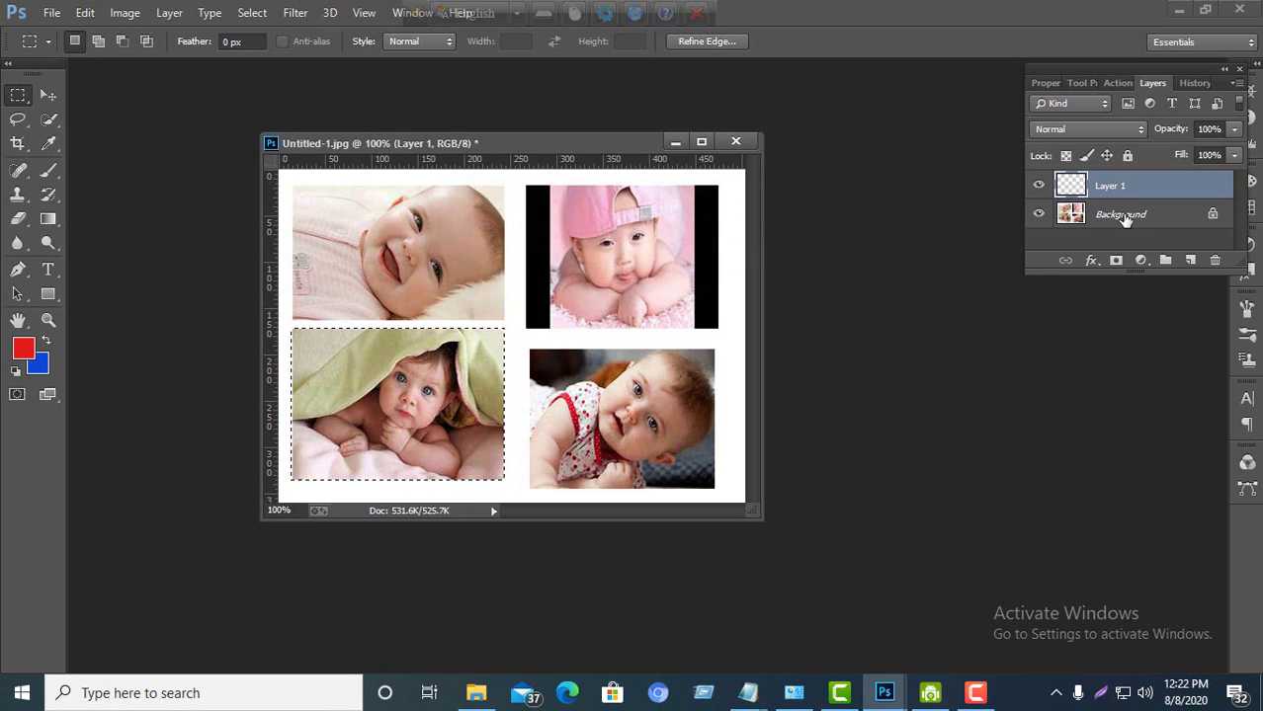
Step: Activate the Background layer and copy the selected lower-left photo
{"action": "left_click", "coordinate": [1122, 216]}
{"action": "left_click", "coordinate": [87, 13]}
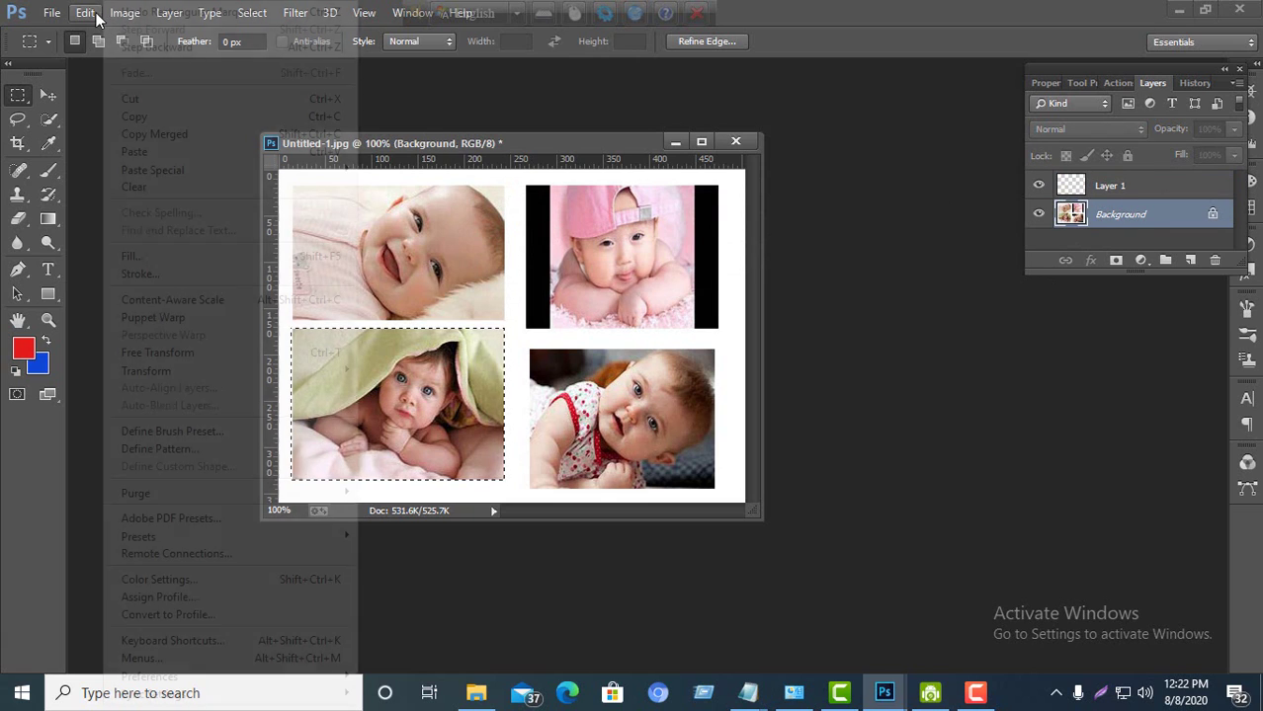
{"action": "left_click", "coordinate": [138, 117]}
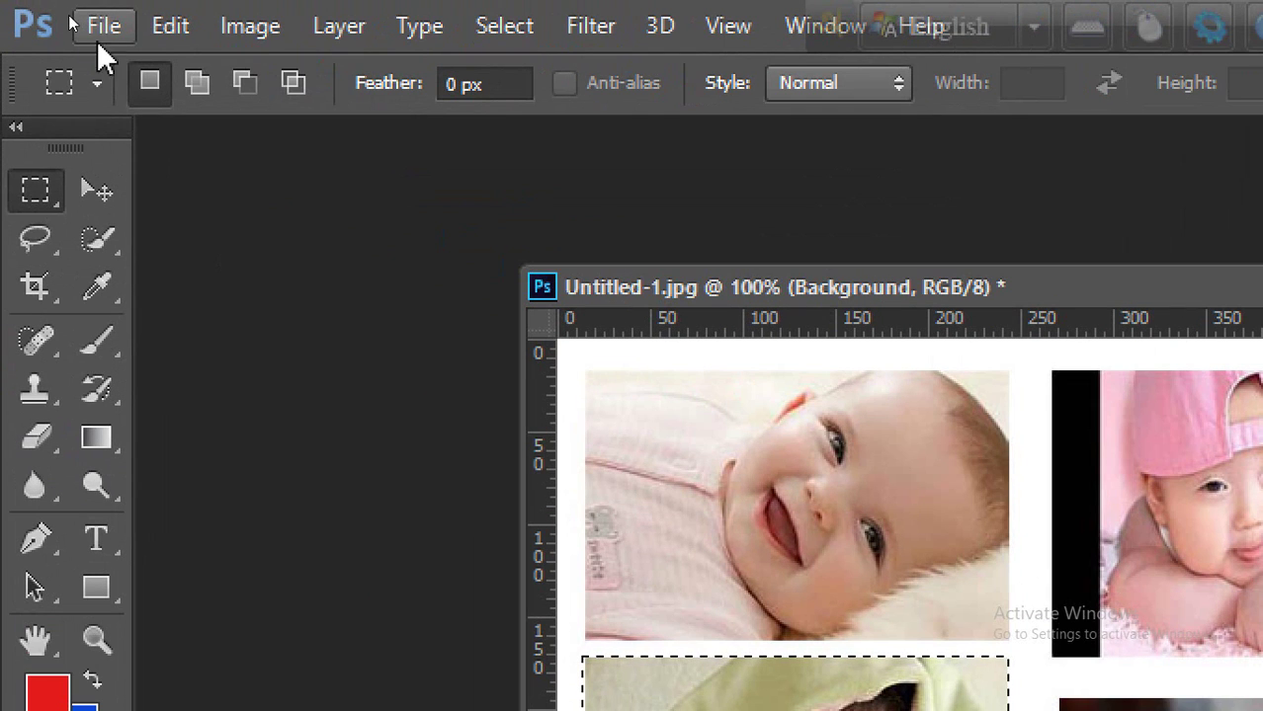
Step: Create a new 231 × 165 pixel document from the Clipboard preset and leave its window floating
{"action": "left_click", "coordinate": [118, 24]}
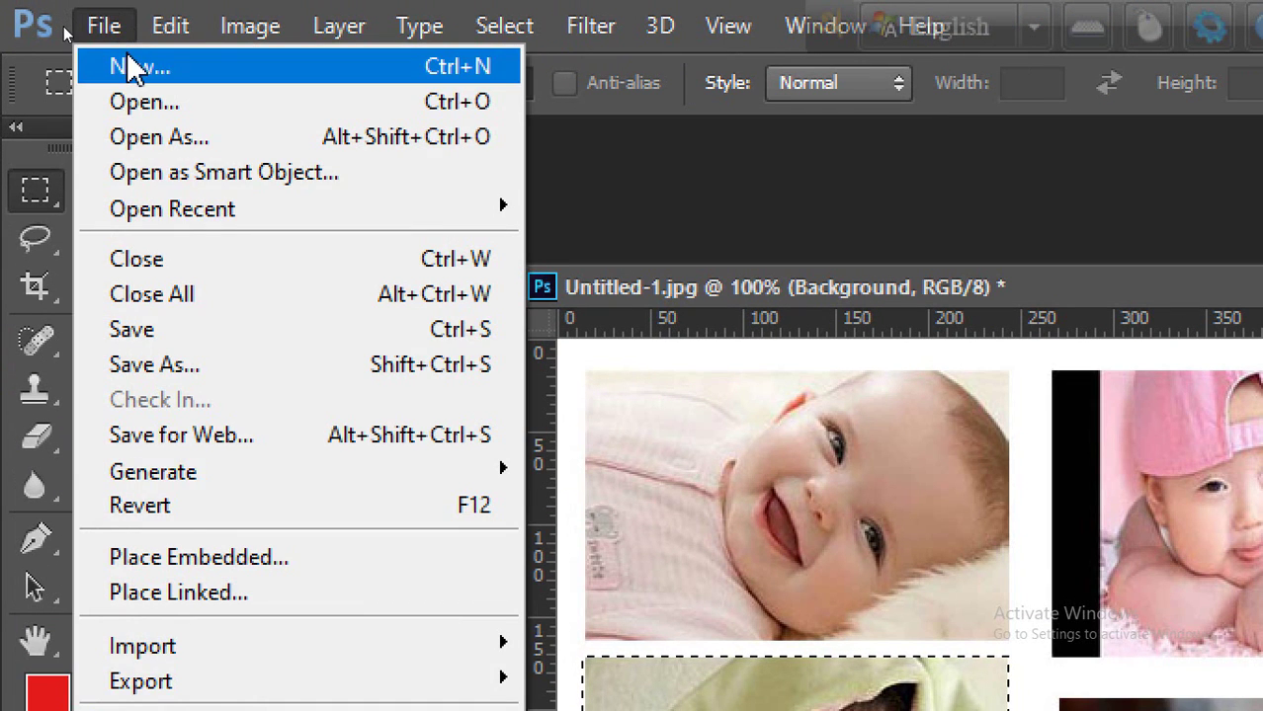
{"action": "left_click", "coordinate": [128, 61]}
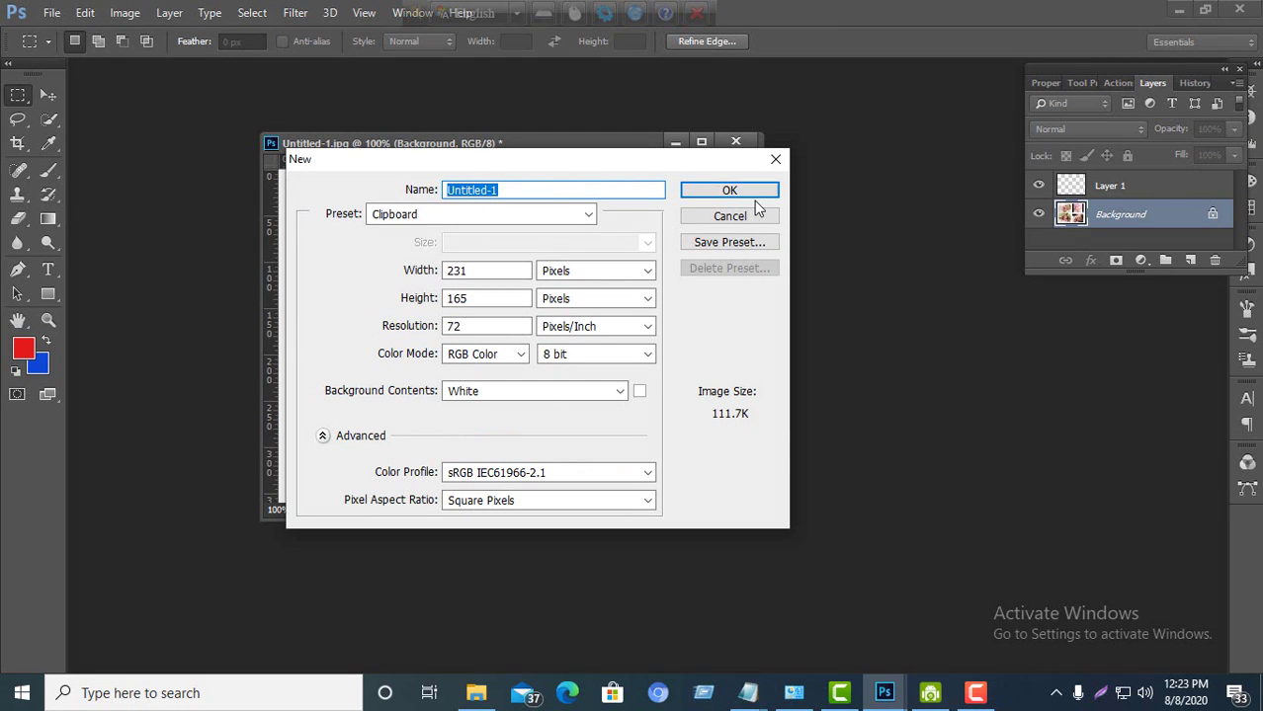
{"action": "left_click", "coordinate": [745, 193]}
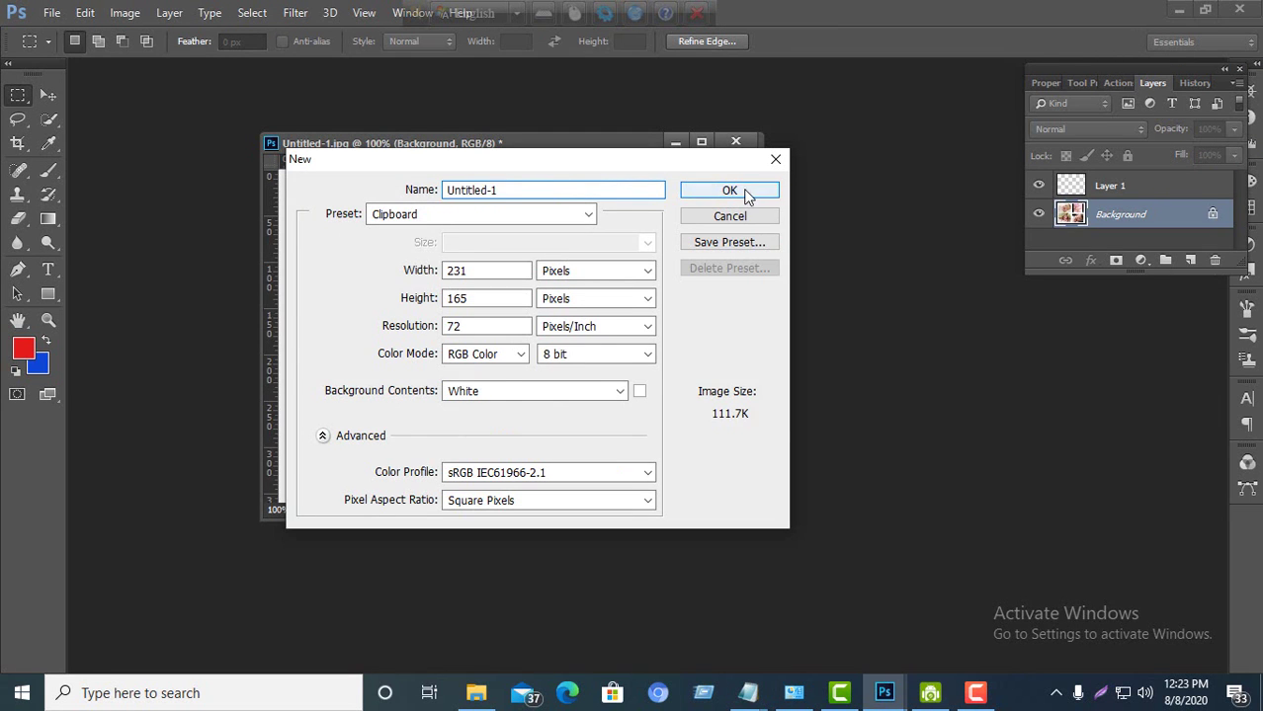
{"action": "left_click", "coordinate": [266, 89]}
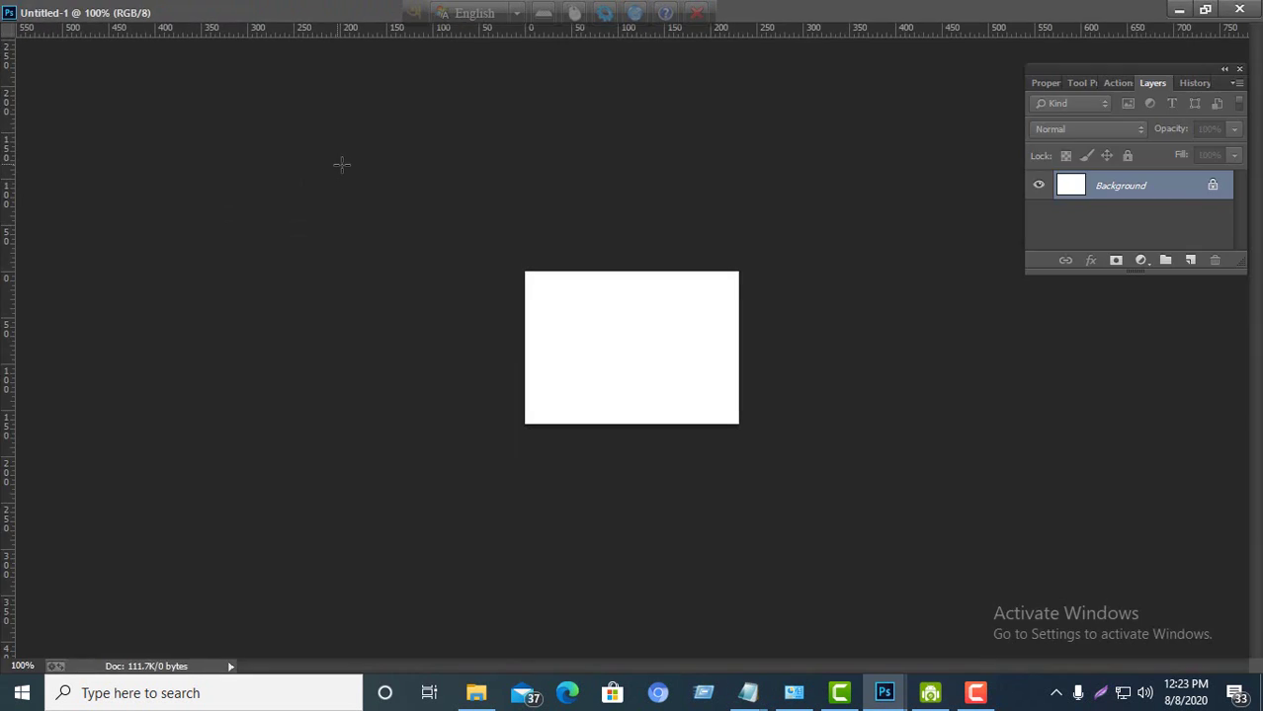
{"action": "left_click", "coordinate": [1205, 10]}
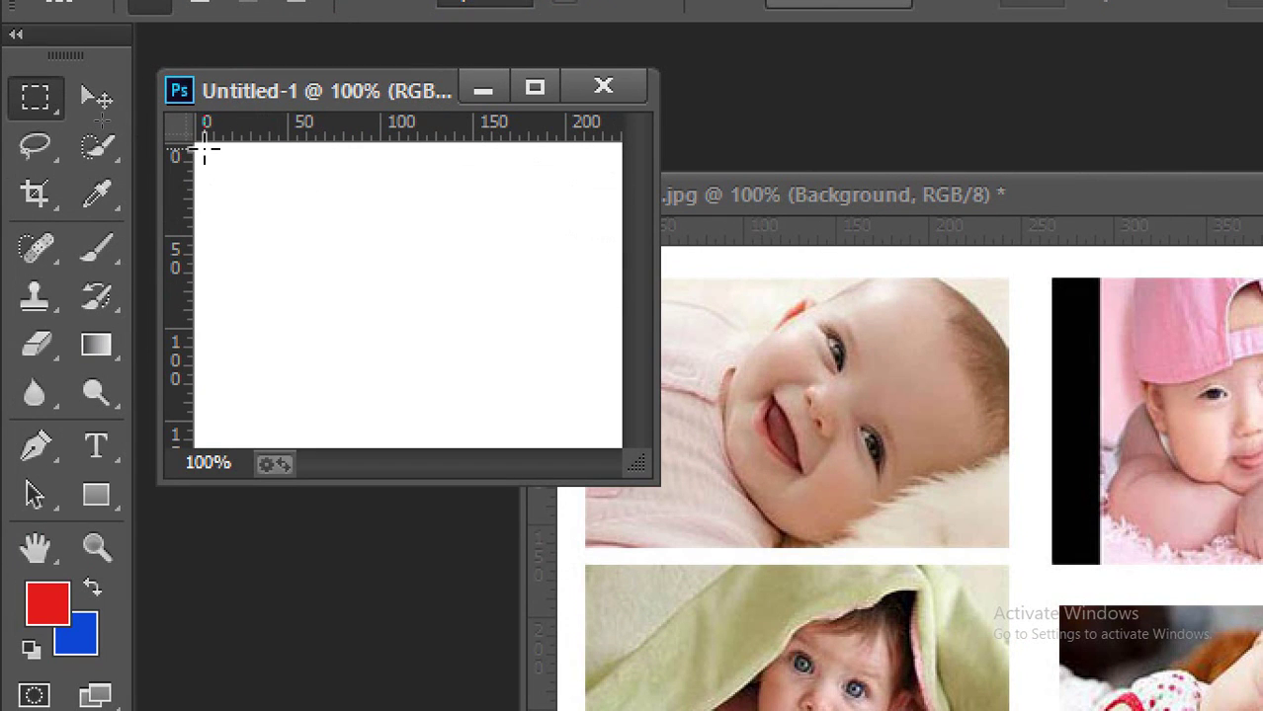
Step: Marquee a rectangle slightly inside the blank canvas edges and place the copied photo inside it with Paste Into
{"action": "left_click_drag", "start_coordinate": [204, 150], "coordinate": [596, 435]}
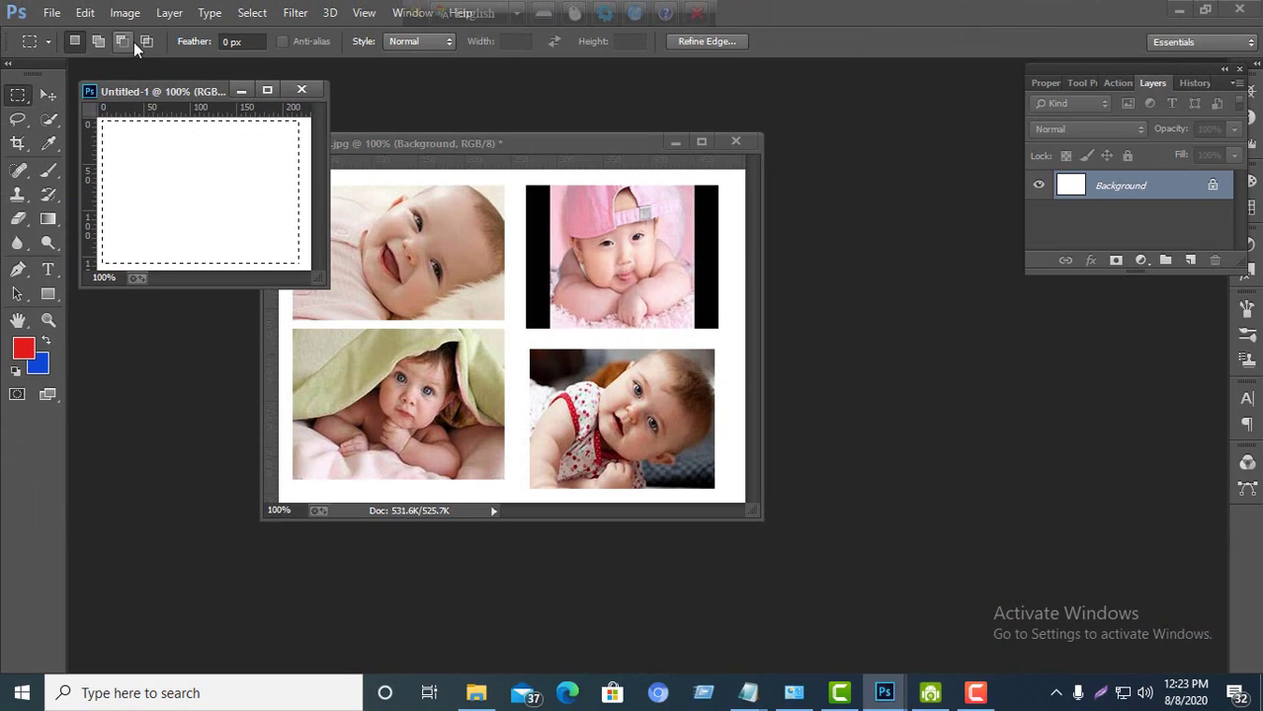
{"action": "left_click", "coordinate": [85, 12]}
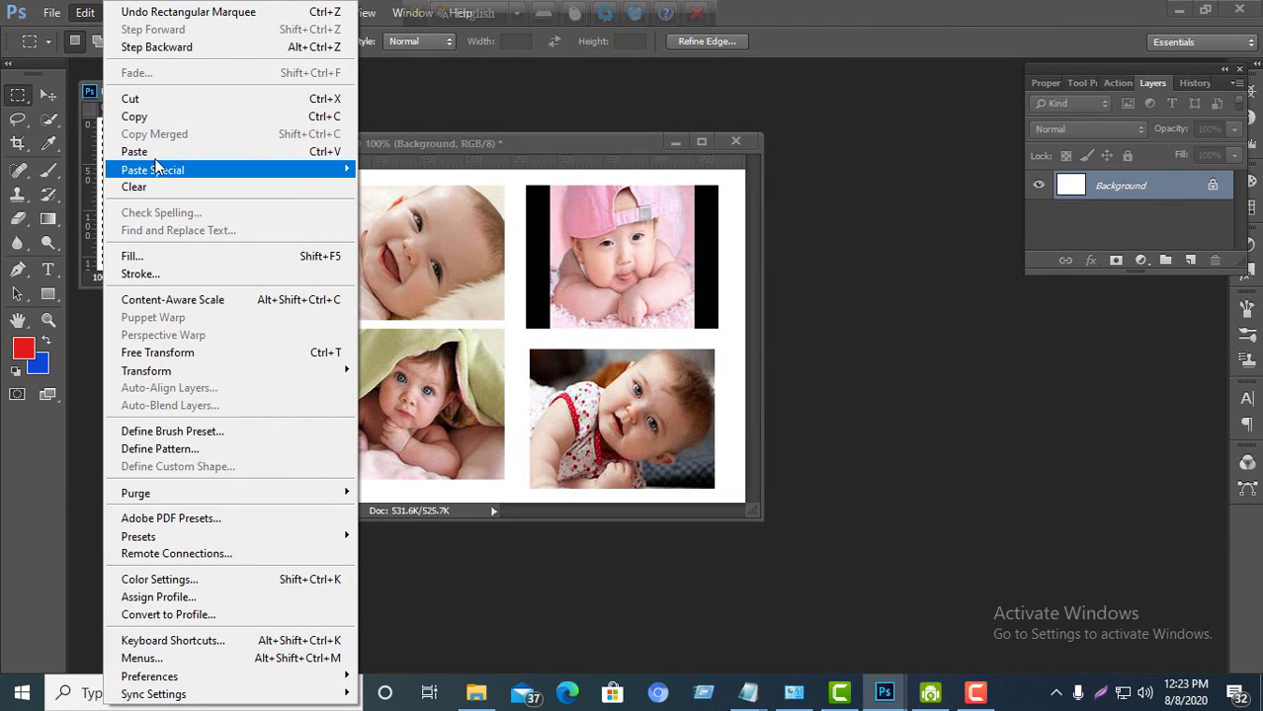
{"action": "mouse_move", "coordinate": [172, 174]}
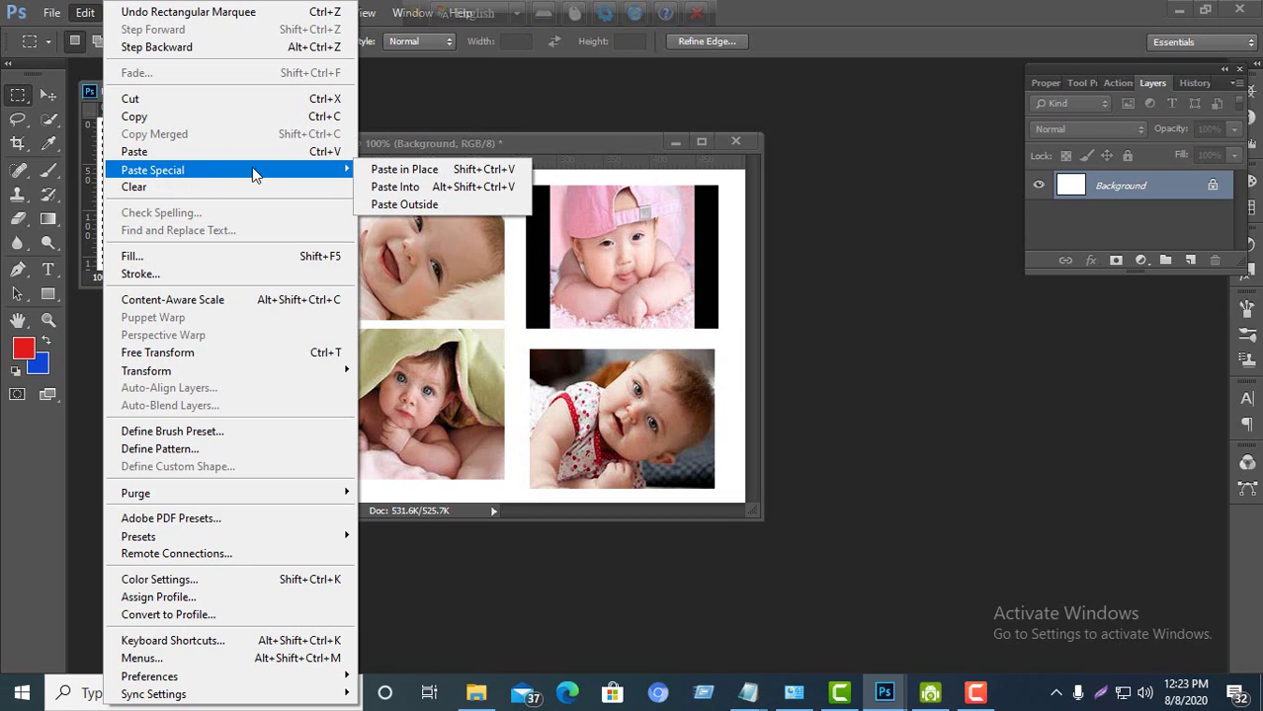
{"action": "left_click", "coordinate": [394, 188]}
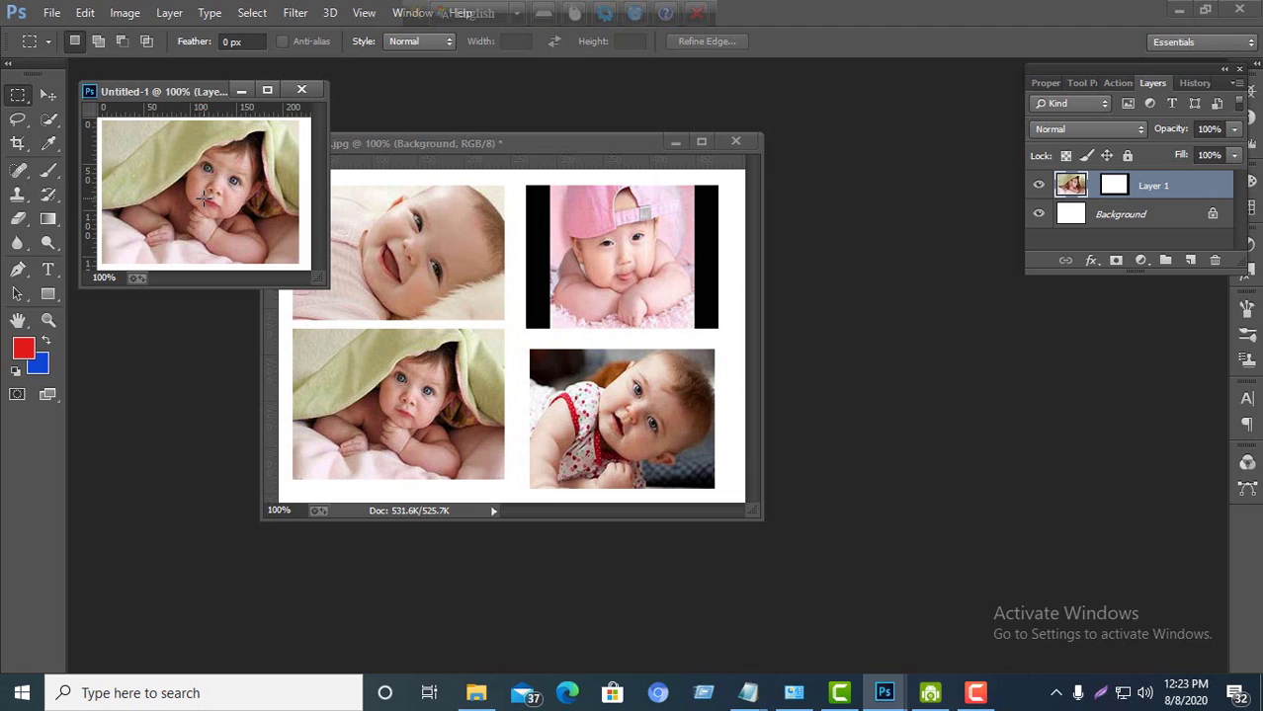
Step: Close the new document without saving and open the banana image 42E9as7NaTaAi4A6JcuFwG-1200-80 from the Desktop
{"action": "left_click", "coordinate": [301, 91]}
{"action": "left_click", "coordinate": [643, 275]}
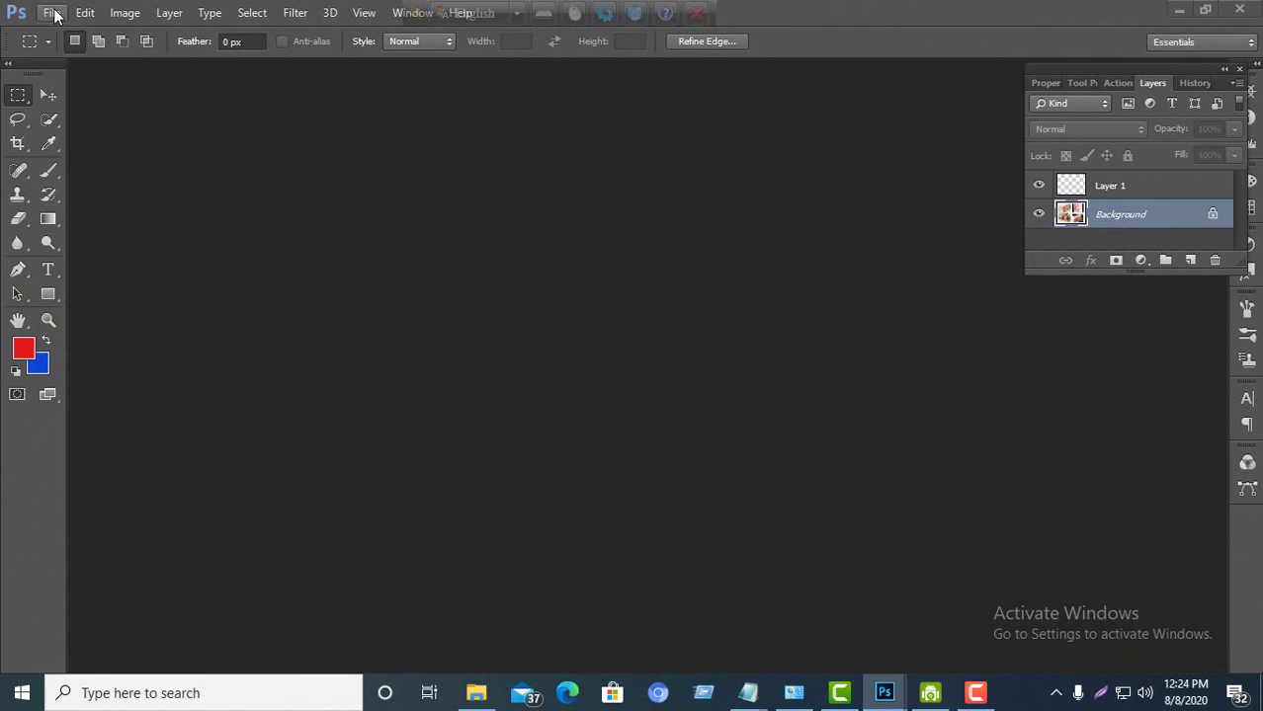
{"action": "left_click", "coordinate": [52, 13]}
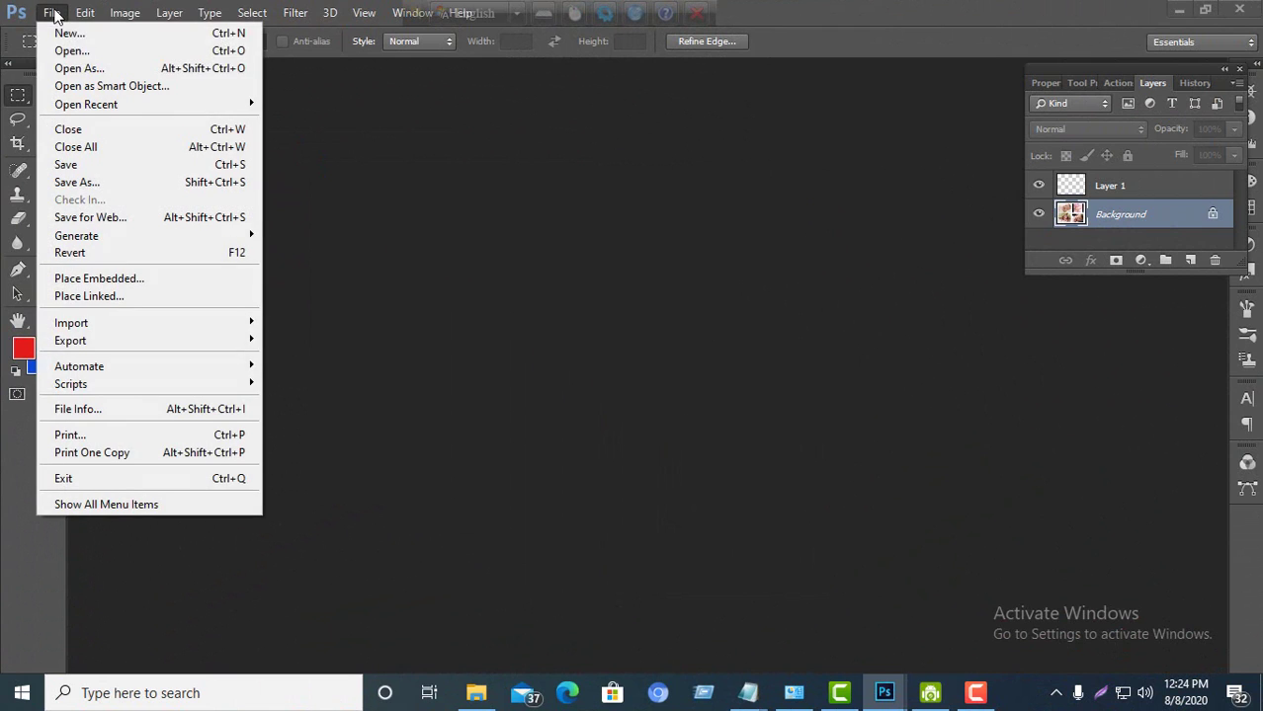
{"action": "left_click", "coordinate": [76, 57]}
{"action": "scroll", "coordinate": [326, 326], "scroll_direction": "down", "scroll_amount": 5}
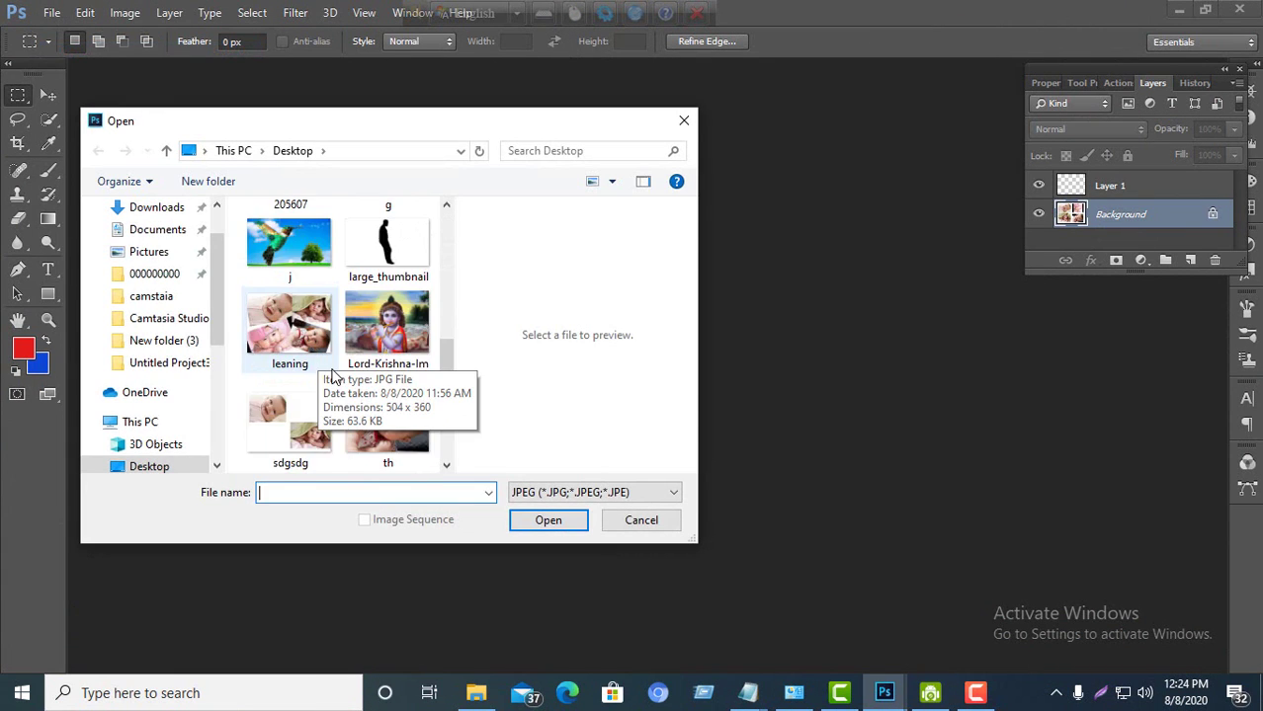
{"action": "scroll", "coordinate": [376, 370], "scroll_direction": "down", "scroll_amount": 3}
{"action": "scroll", "coordinate": [370, 347], "scroll_direction": "up", "scroll_amount": 5}
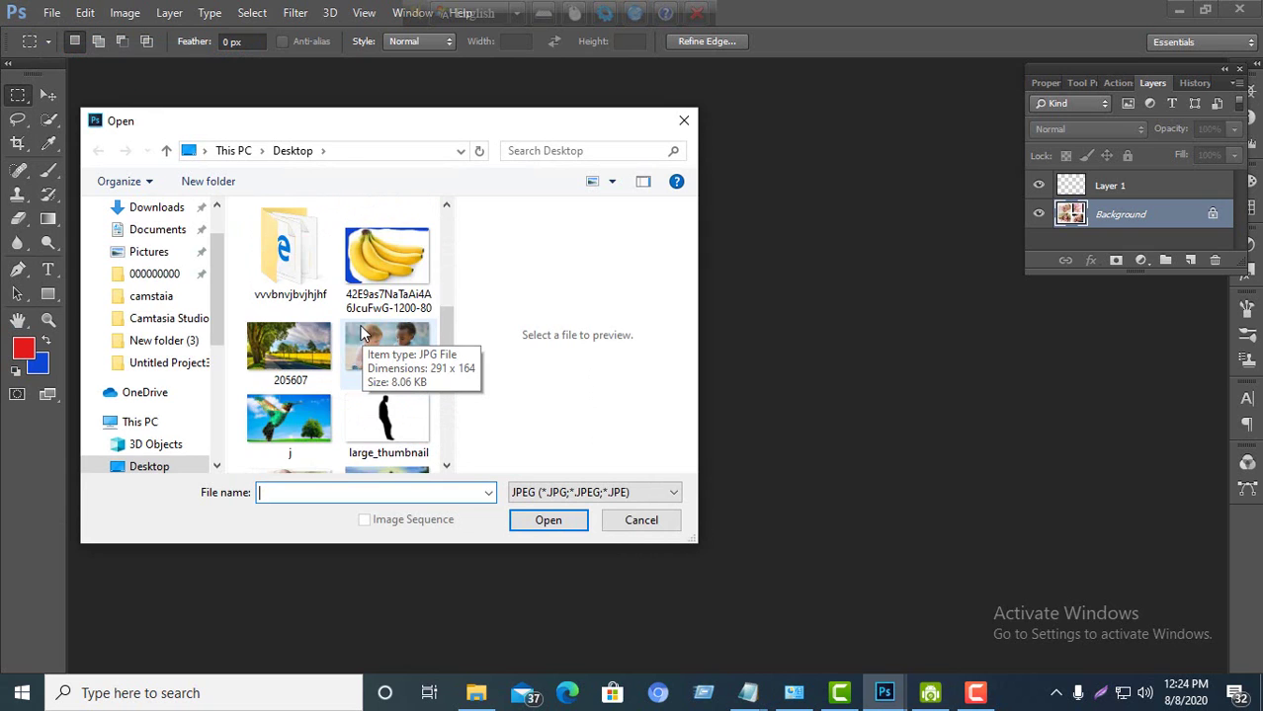
{"action": "scroll", "coordinate": [333, 339], "scroll_direction": "up", "scroll_amount": 2}
{"action": "scroll", "coordinate": [333, 339], "scroll_direction": "down", "scroll_amount": 2}
{"action": "left_click", "coordinate": [387, 269]}
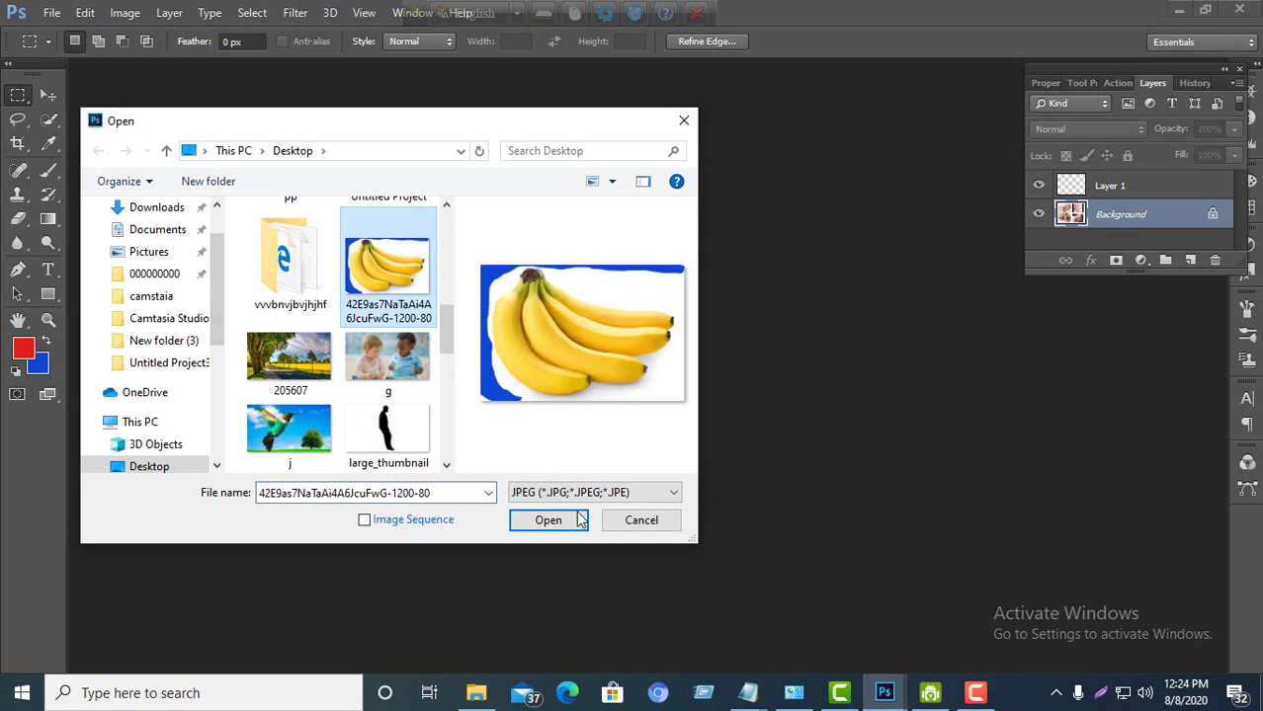
{"action": "left_click", "coordinate": [548, 519]}
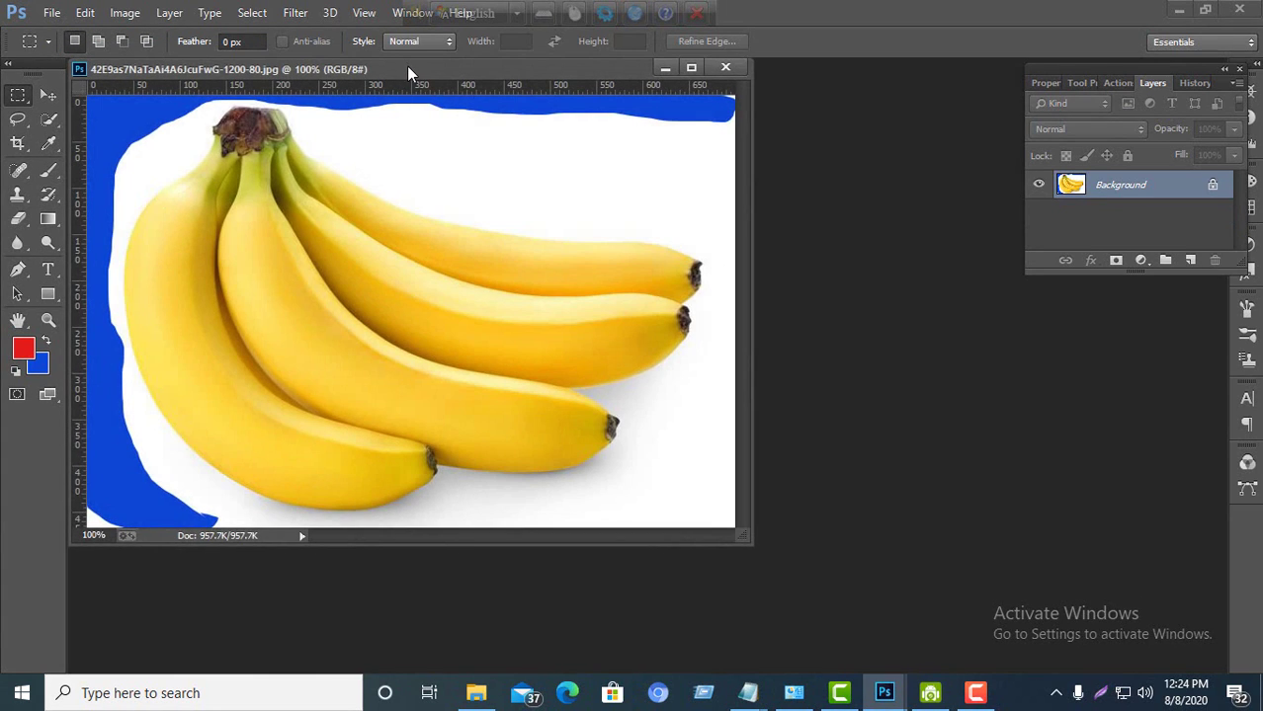
Step: Crop the banana image to trim its outer edges, extending the crop frame's left side outward to the outermost banana before applying it
{"action": "left_click_drag", "start_coordinate": [407, 67], "coordinate": [516, 101]}
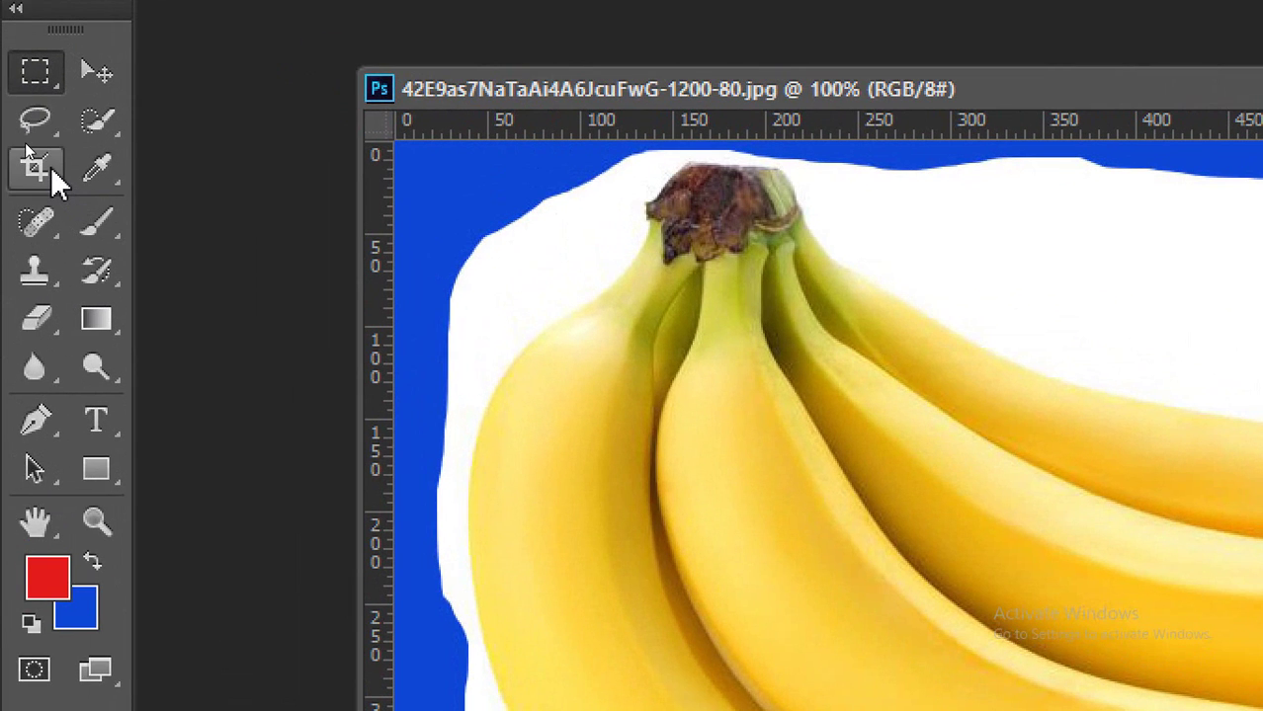
{"action": "left_click", "coordinate": [50, 166]}
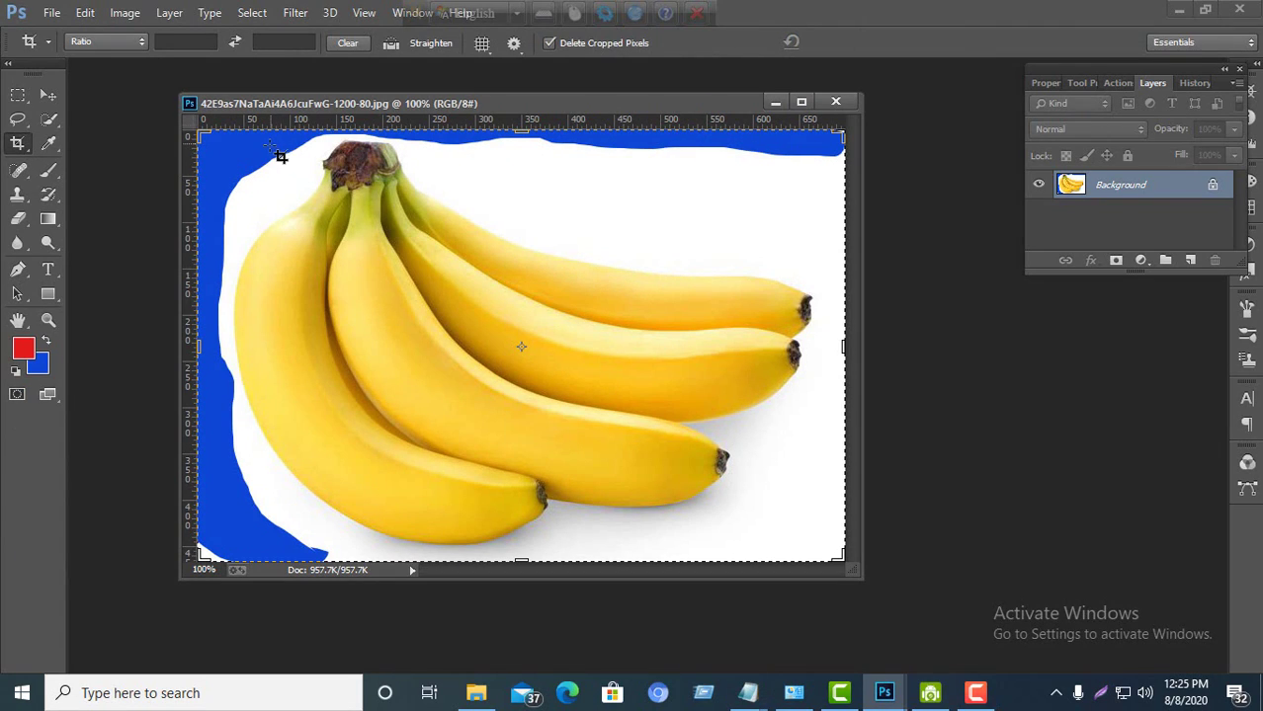
{"action": "left_click_drag", "start_coordinate": [272, 154], "coordinate": [832, 557]}
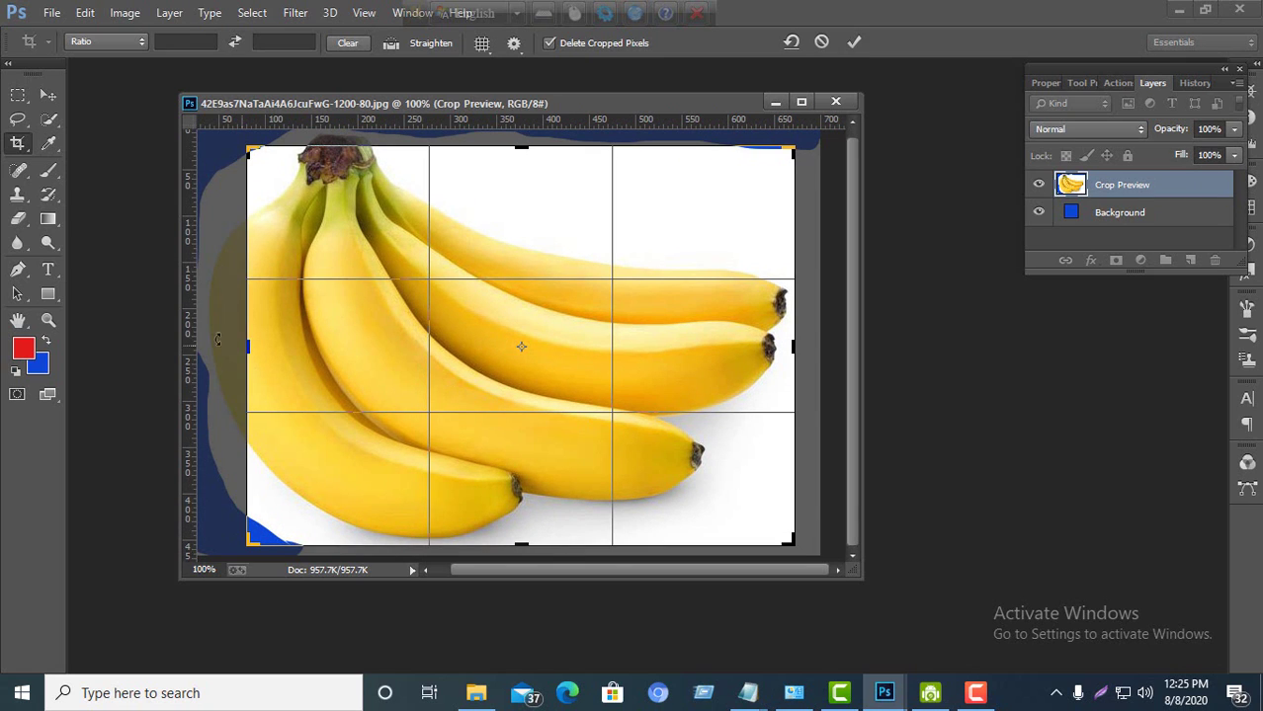
{"action": "left_click_drag", "start_coordinate": [250, 345], "coordinate": [228, 346]}
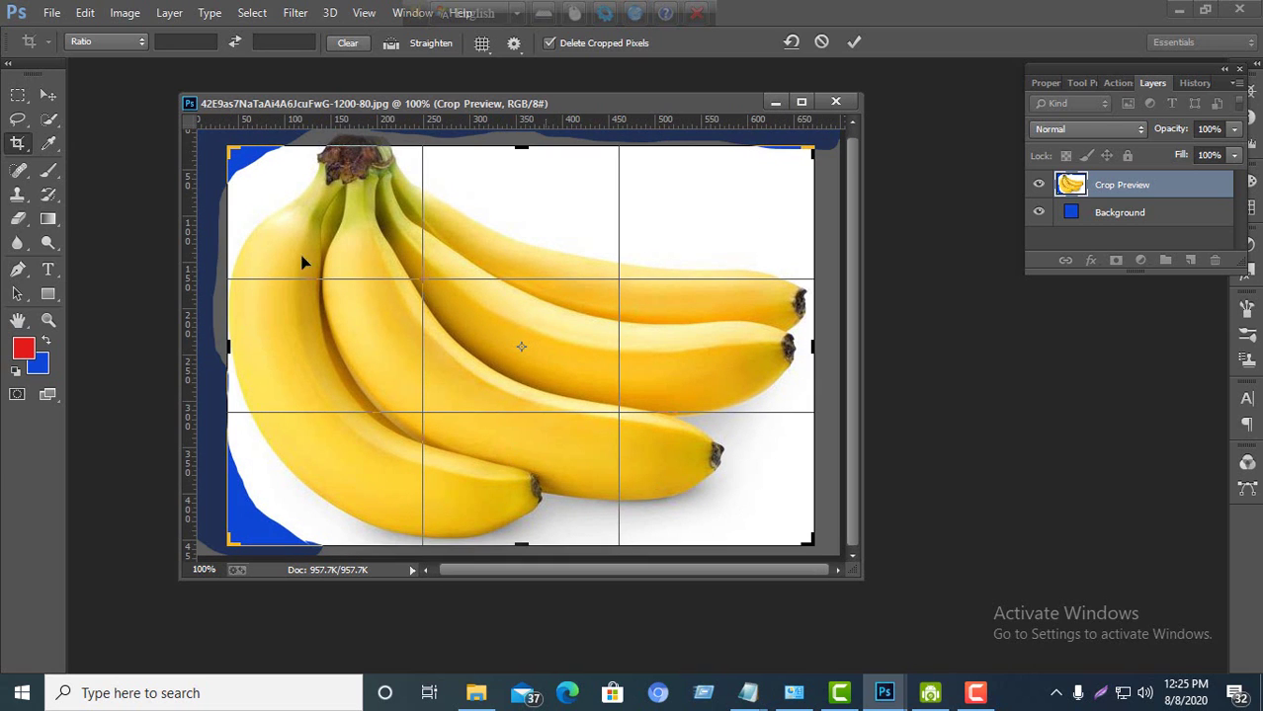
{"action": "key", "text": "Return"}
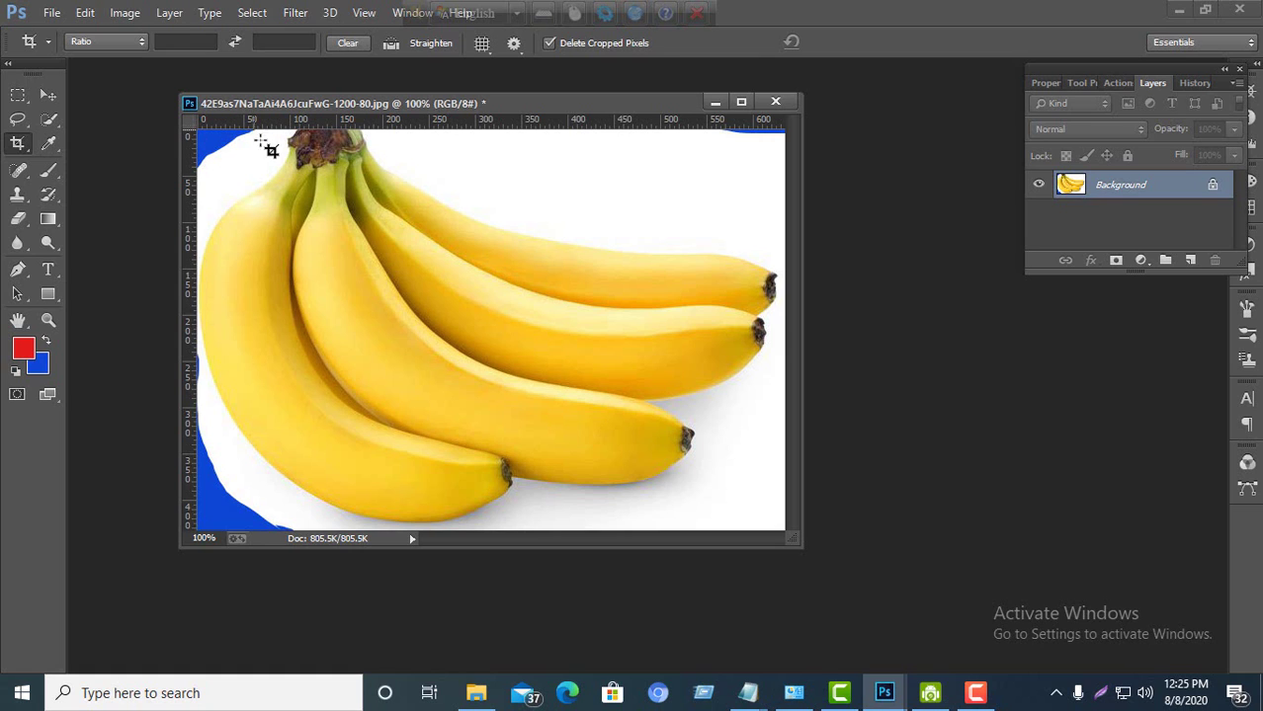
Step: Crop the banana image more tightly past the blue left corners, and apply one more crop close to the new canvas edges
{"action": "left_click_drag", "start_coordinate": [264, 140], "coordinate": [781, 510]}
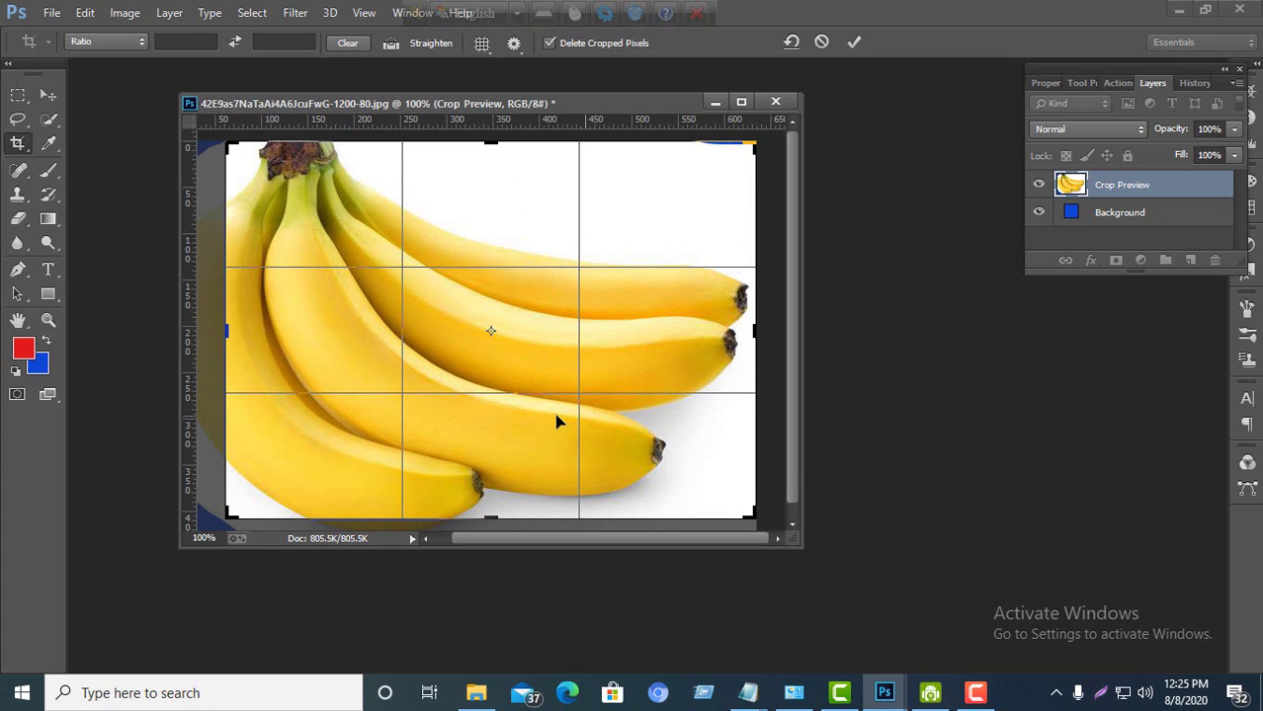
{"action": "key", "text": "Return"}
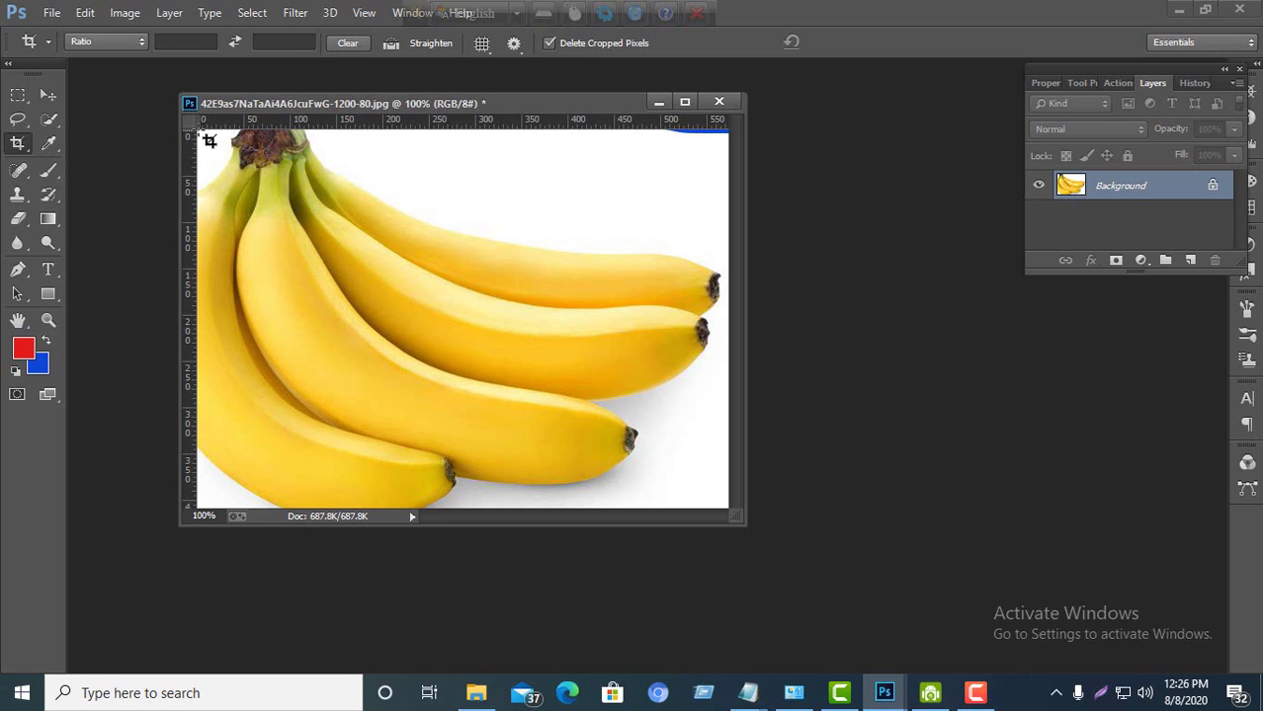
{"action": "left_click_drag", "start_coordinate": [203, 134], "coordinate": [731, 512]}
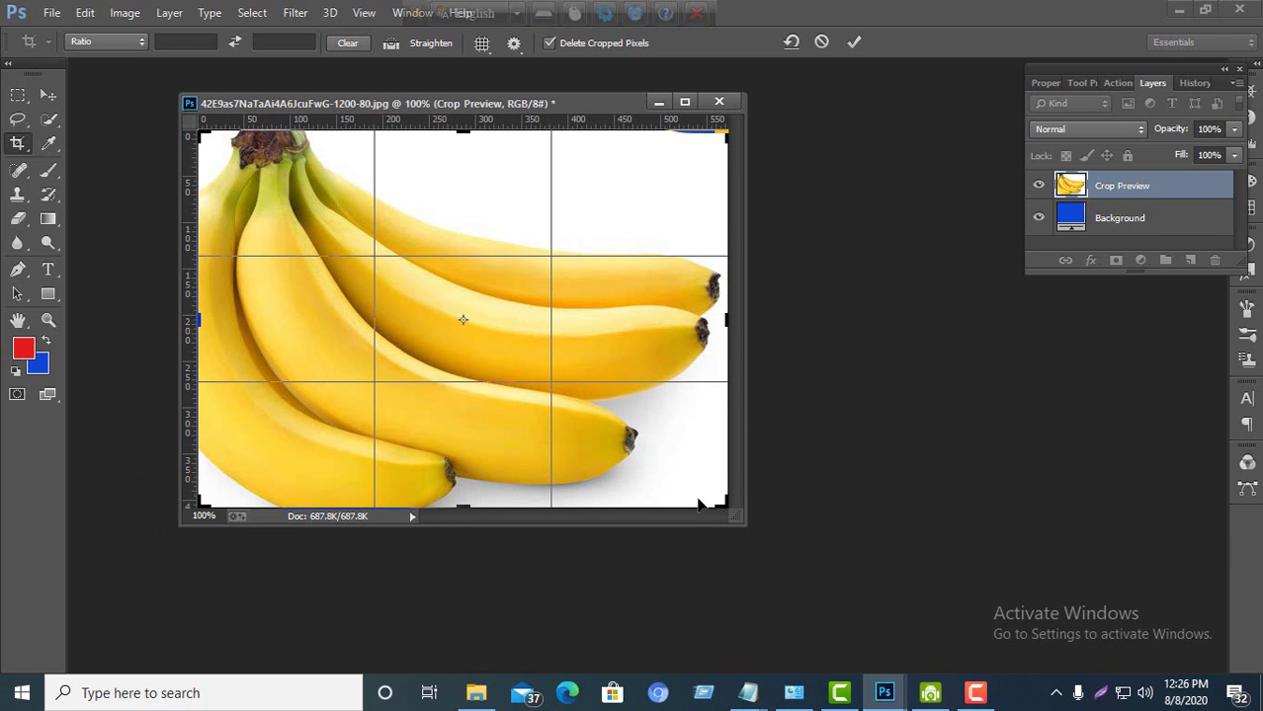
{"action": "mouse_move", "coordinate": [721, 498]}
{"action": "left_mouse_down"}
{"action": "mouse_move", "coordinate": [704, 486]}
{"action": "mouse_move", "coordinate": [738, 505]}
{"action": "mouse_move", "coordinate": [691, 483]}
{"action": "mouse_move", "coordinate": [726, 506]}
{"action": "left_mouse_up"}
{"action": "key", "text": "Return"}
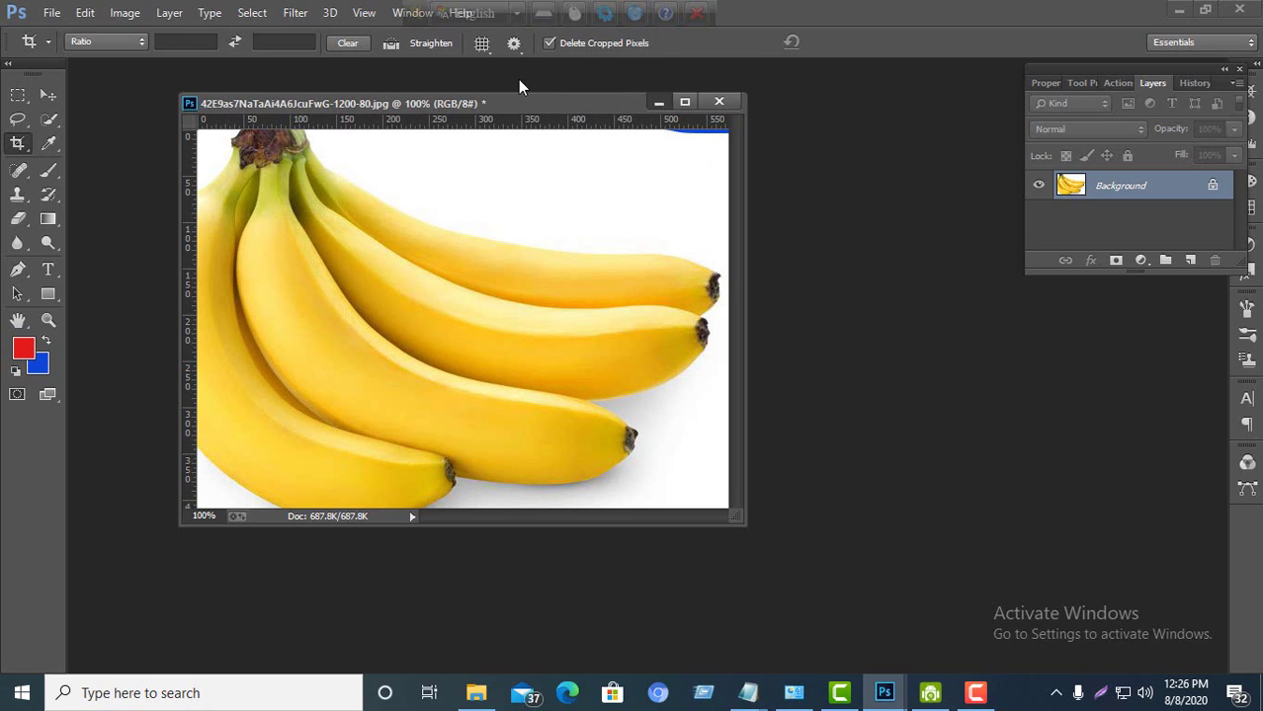
Step: Open the silhouette image large_thumbnail from the Desktop
{"action": "left_click", "coordinate": [52, 13]}
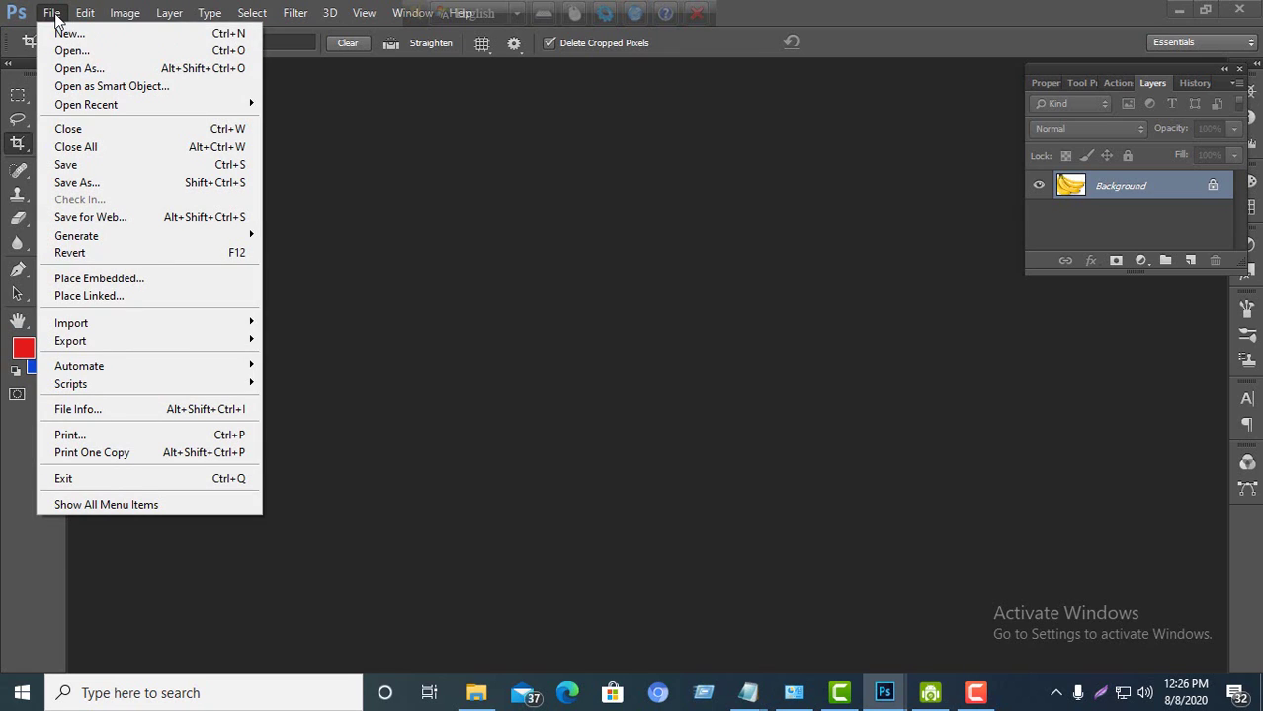
{"action": "left_click", "coordinate": [68, 51]}
{"action": "scroll", "coordinate": [357, 373], "scroll_direction": "down", "scroll_amount": 3}
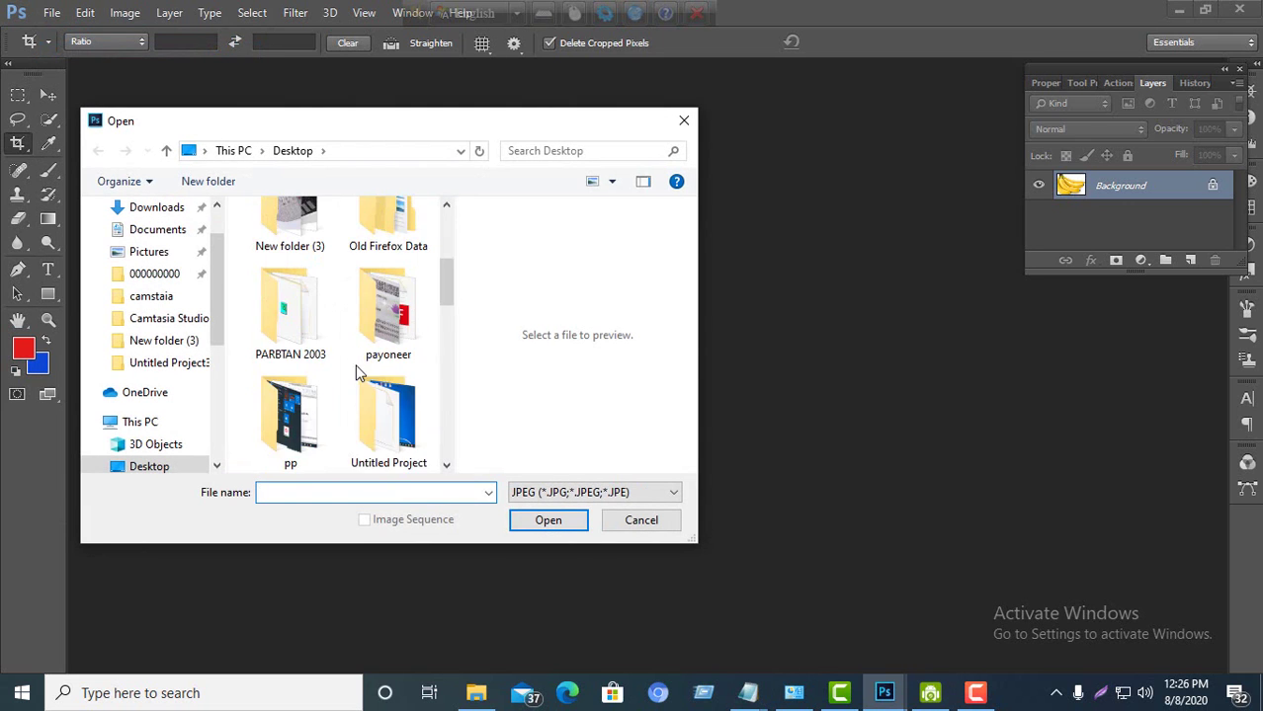
{"action": "scroll", "coordinate": [357, 373], "scroll_direction": "down", "scroll_amount": 3}
{"action": "scroll", "coordinate": [358, 375], "scroll_direction": "down", "scroll_amount": 2}
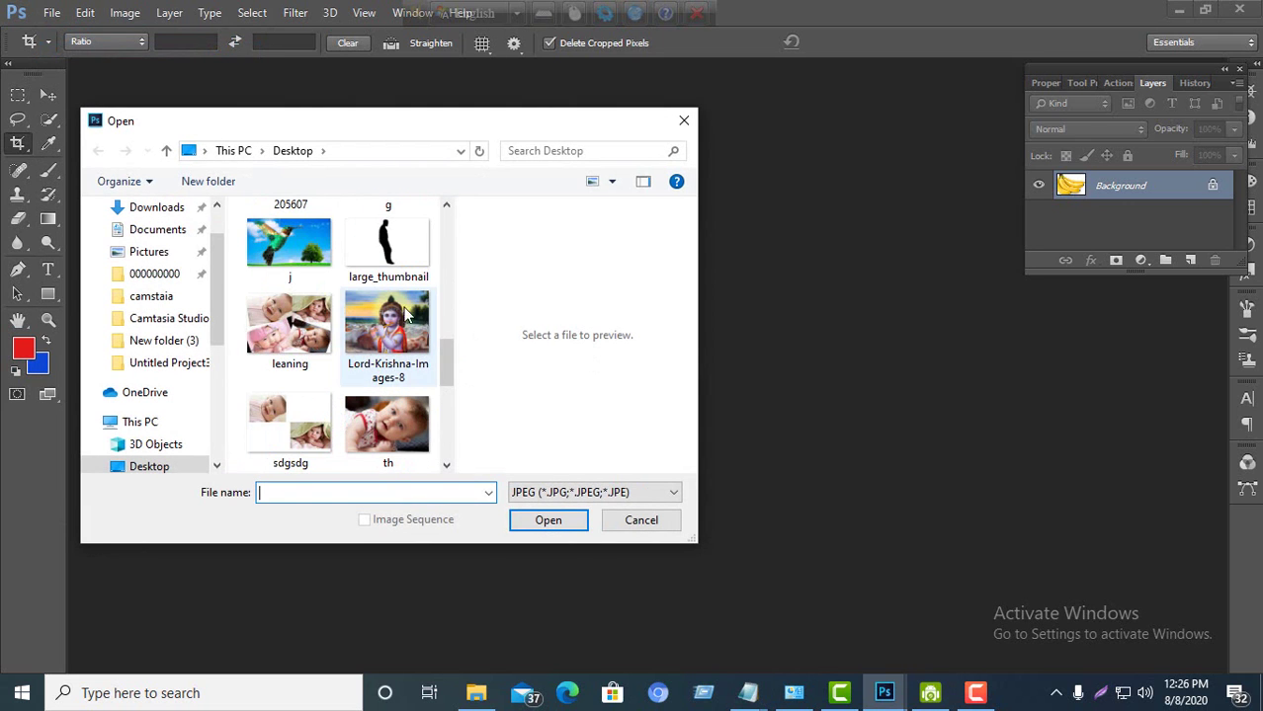
{"action": "double_click", "coordinate": [400, 229]}
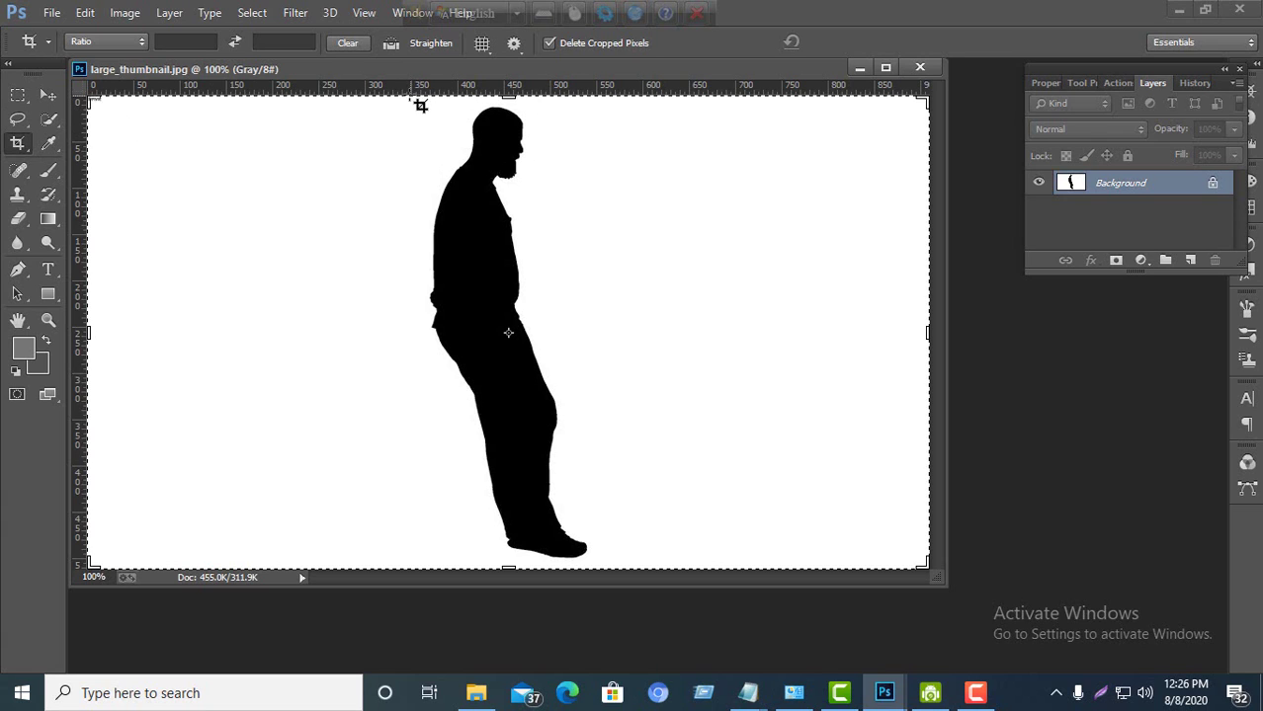
Step: Crop large_thumbnail to a narrow frame around the standing man, rotating the image slightly clockwise and extending the frame to include his head and feet
{"action": "left_click_drag", "start_coordinate": [405, 96], "coordinate": [611, 563]}
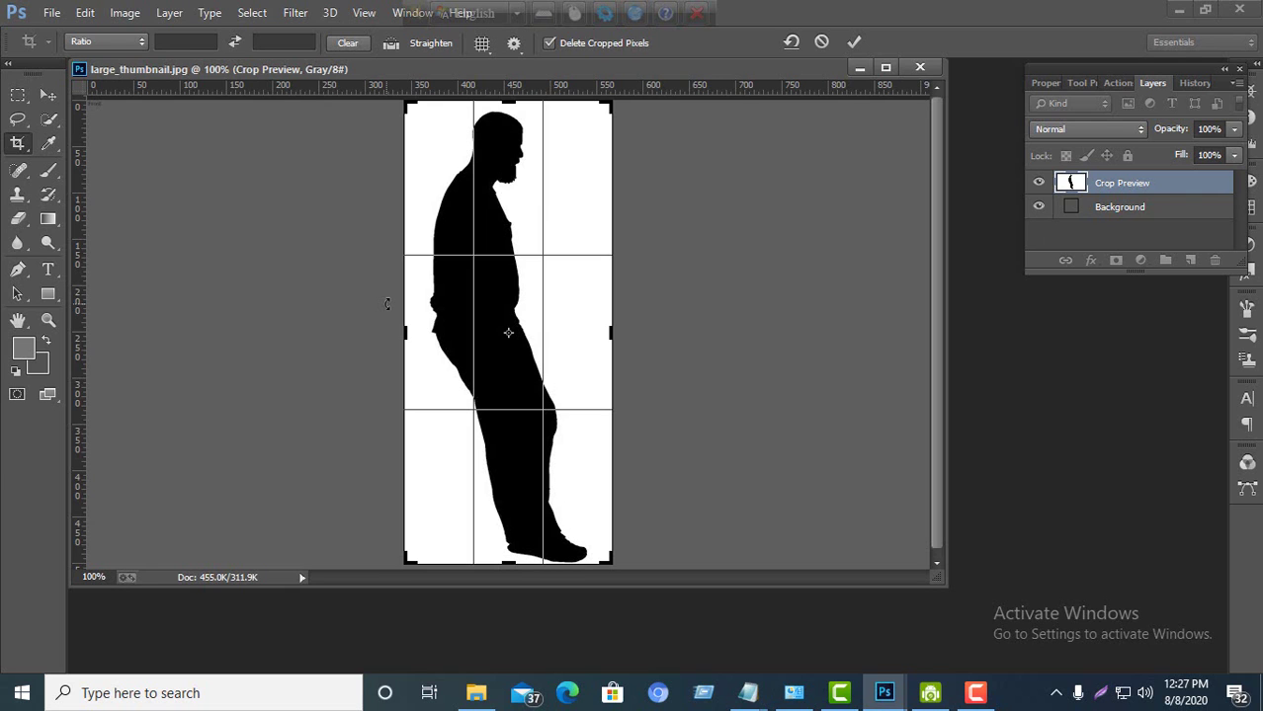
{"action": "key", "text": "f"}
{"action": "key", "text": "f"}
{"action": "scroll", "coordinate": [386, 304], "scroll_direction": "up", "scroll_amount": 1}
{"action": "left_click_drag", "start_coordinate": [379, 304], "coordinate": [382, 276]}
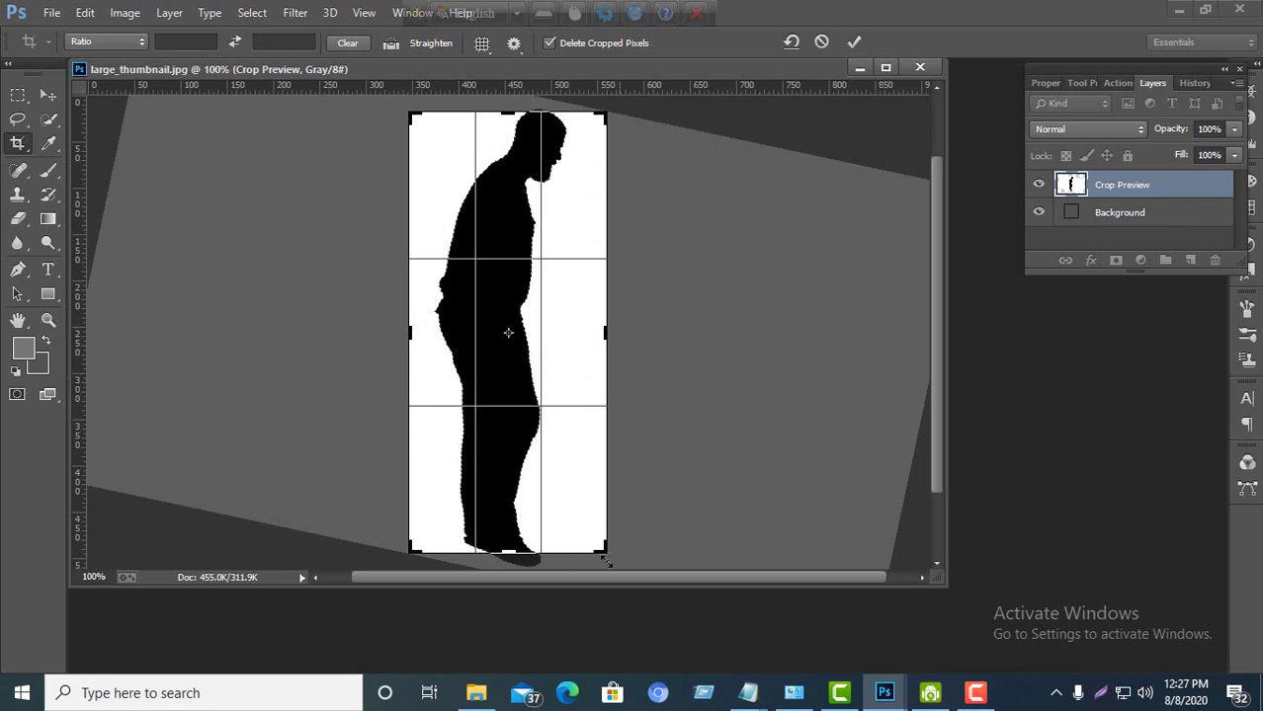
{"action": "left_click_drag", "start_coordinate": [504, 551], "coordinate": [508, 556]}
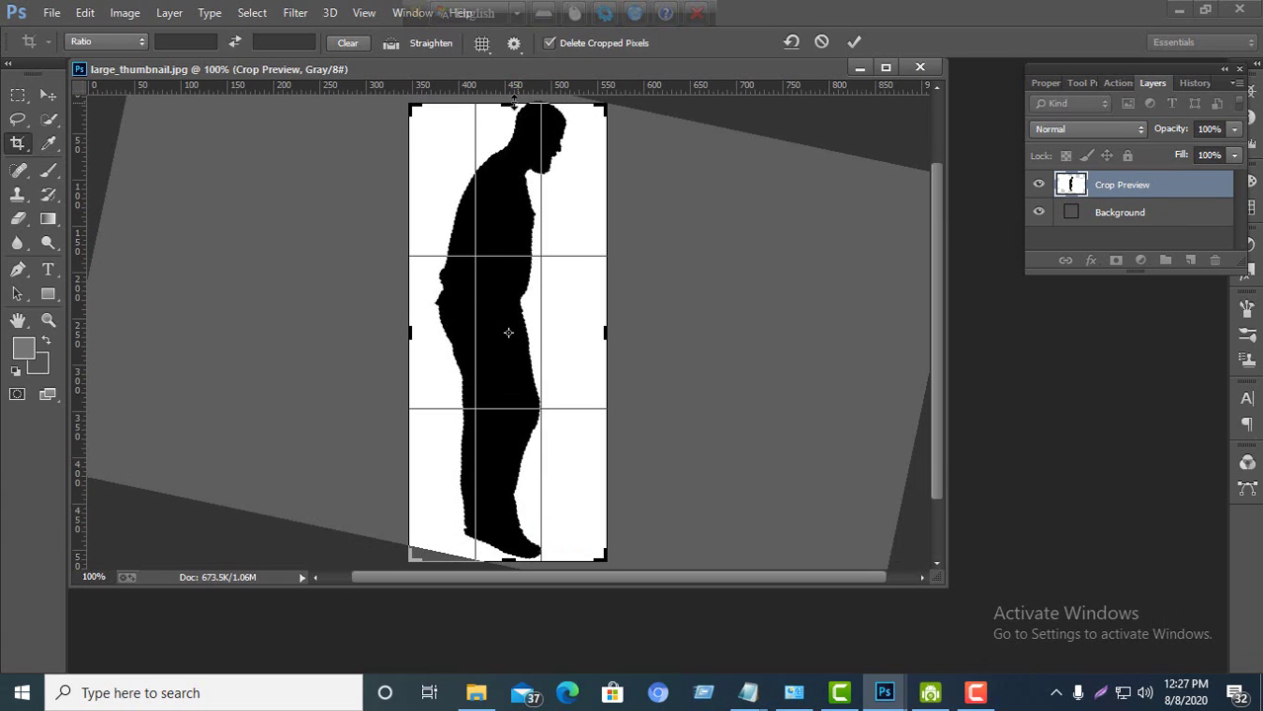
{"action": "left_click_drag", "start_coordinate": [522, 100], "coordinate": [519, 101]}
{"action": "key", "text": "Return"}
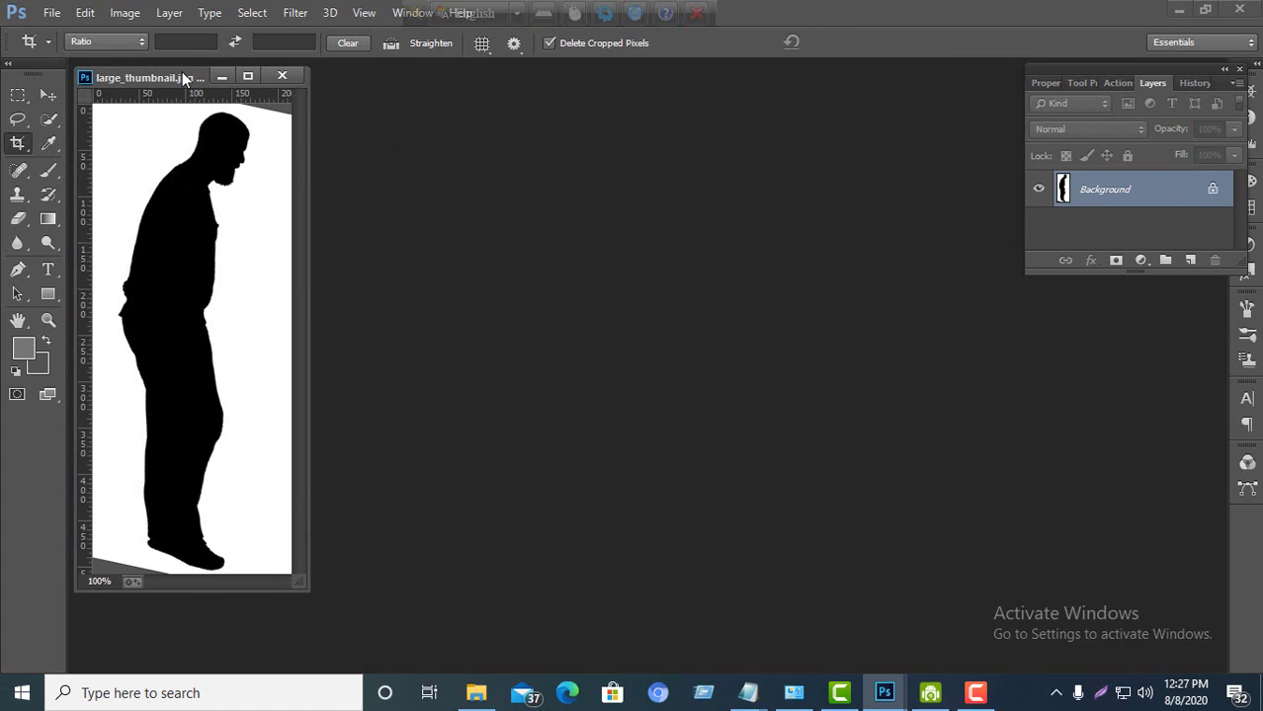
Step: Move the silhouette's document window toward the middle of the workspace and crop the image slightly tighter around the man
{"action": "left_click_drag", "start_coordinate": [183, 77], "coordinate": [563, 83]}
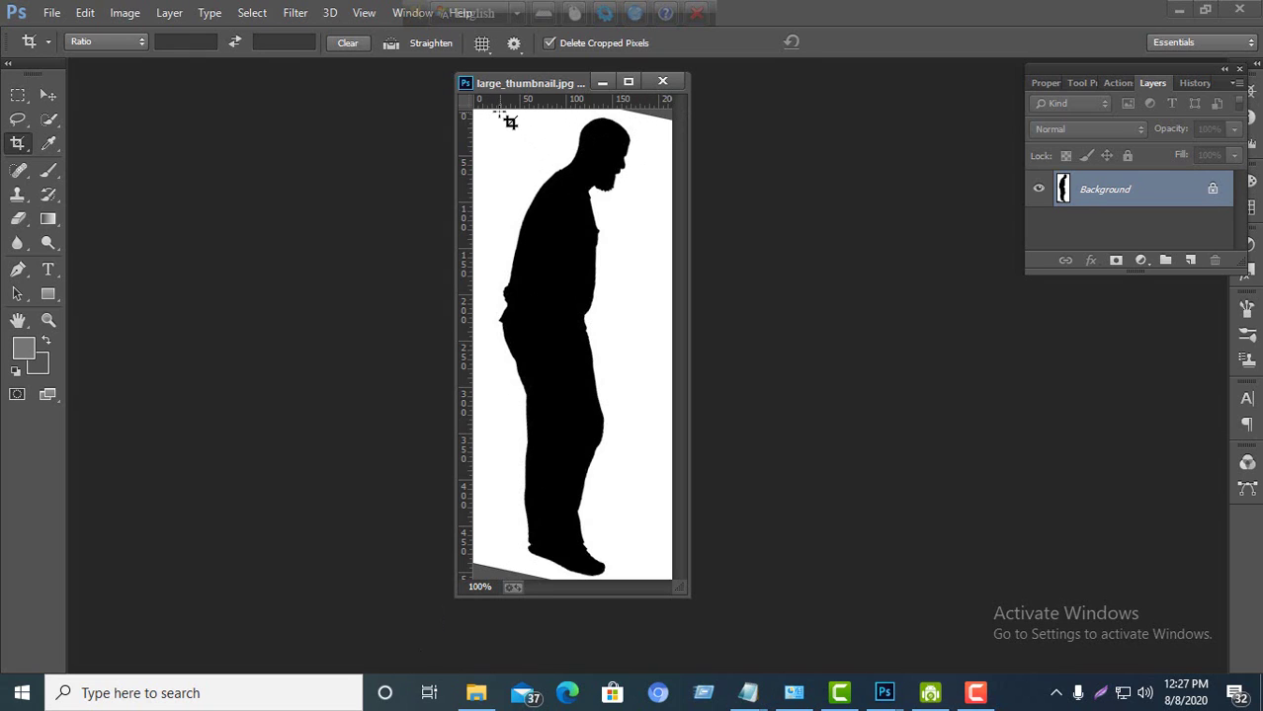
{"action": "left_click_drag", "start_coordinate": [490, 120], "coordinate": [668, 581]}
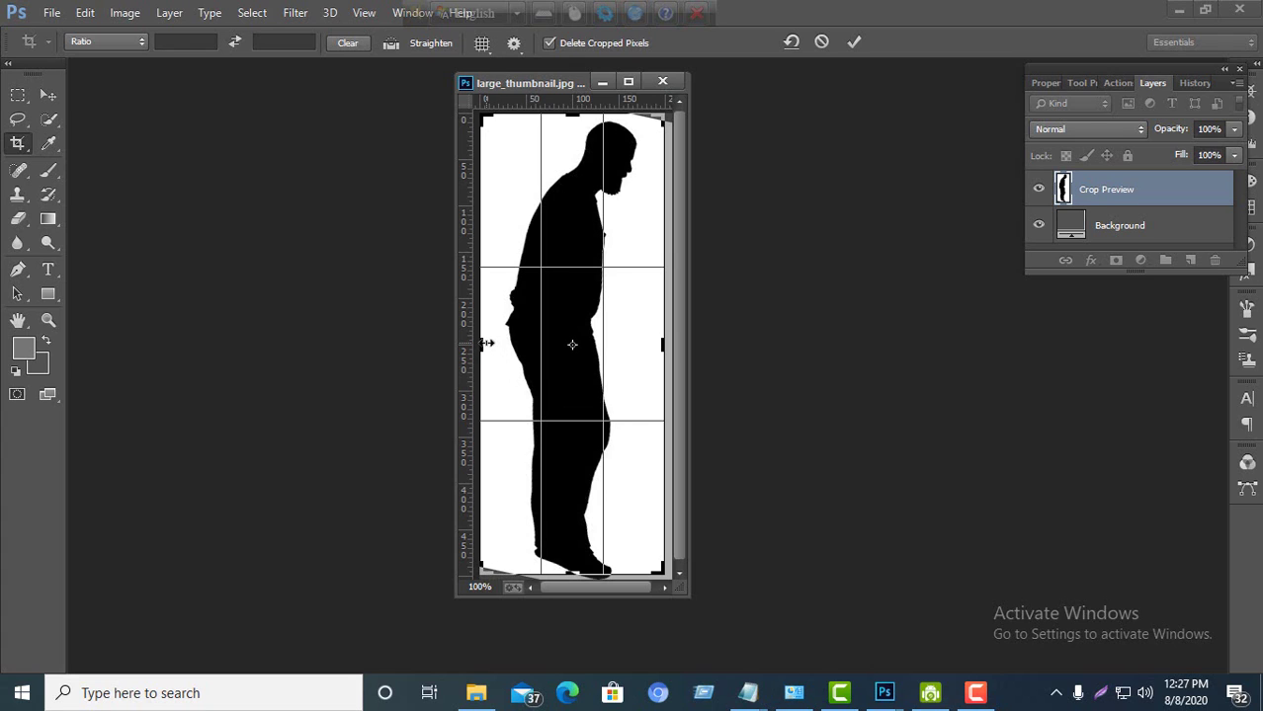
{"action": "left_click_drag", "start_coordinate": [483, 344], "coordinate": [485, 354]}
{"action": "key", "text": "Return"}
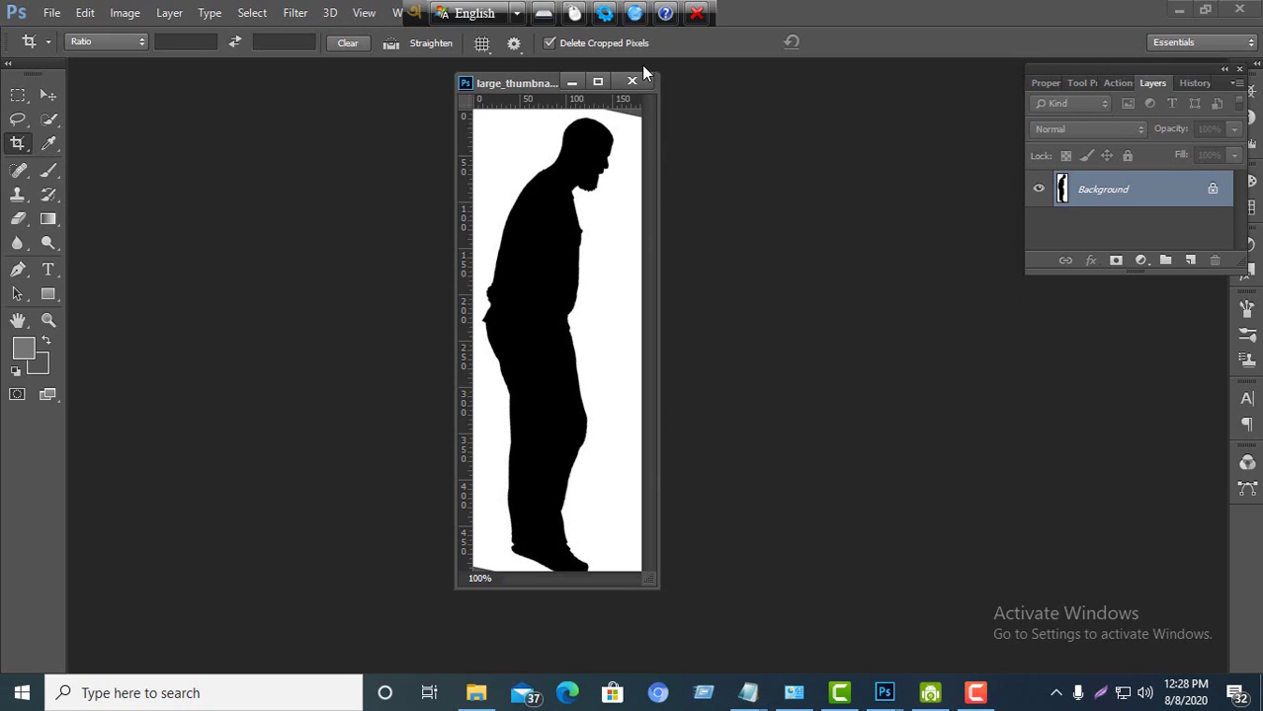
Step: Close large_thumbnail without saving the changes
{"action": "left_click_drag", "start_coordinate": [654, 78], "coordinate": [657, 85]}
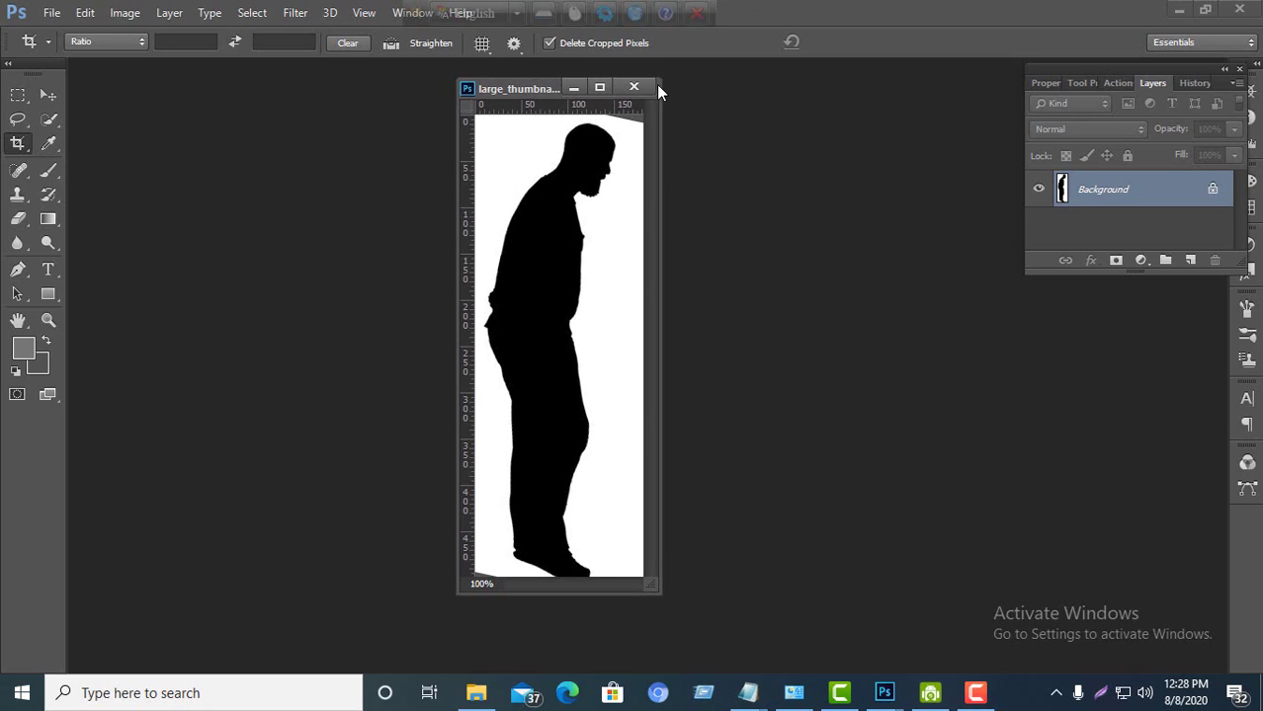
{"action": "left_click", "coordinate": [633, 89]}
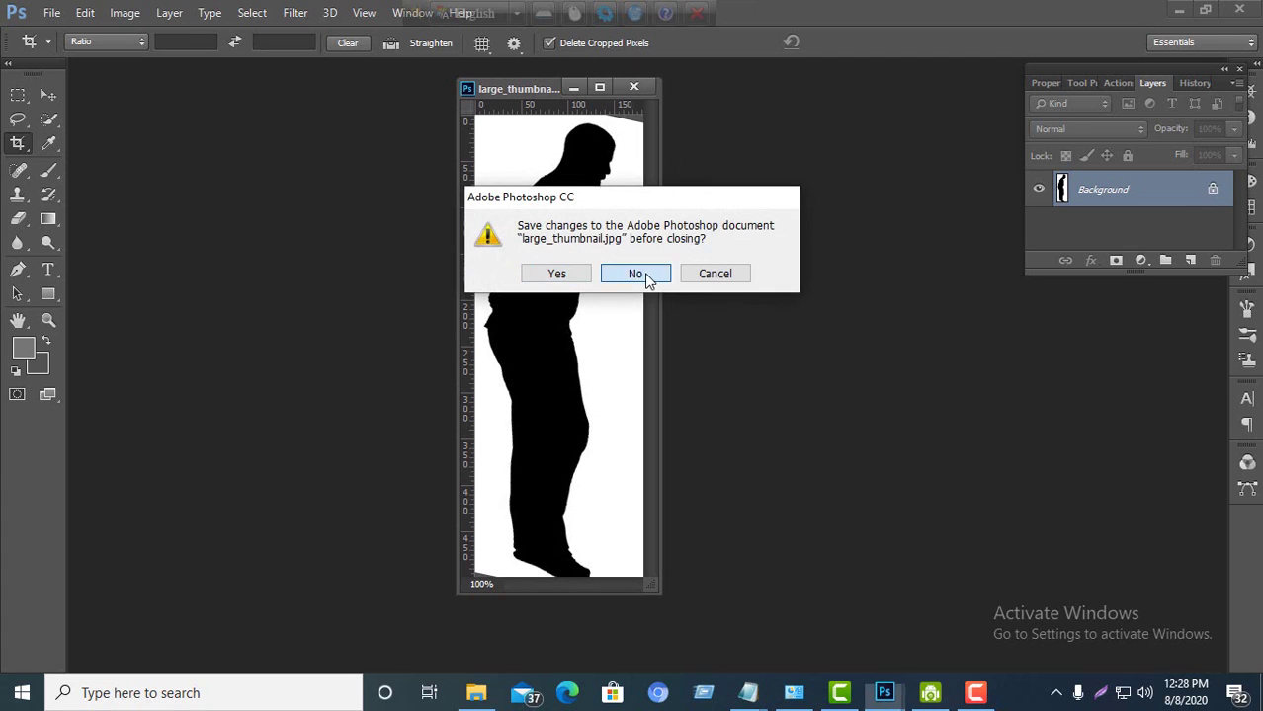
{"action": "left_click", "coordinate": [636, 274]}
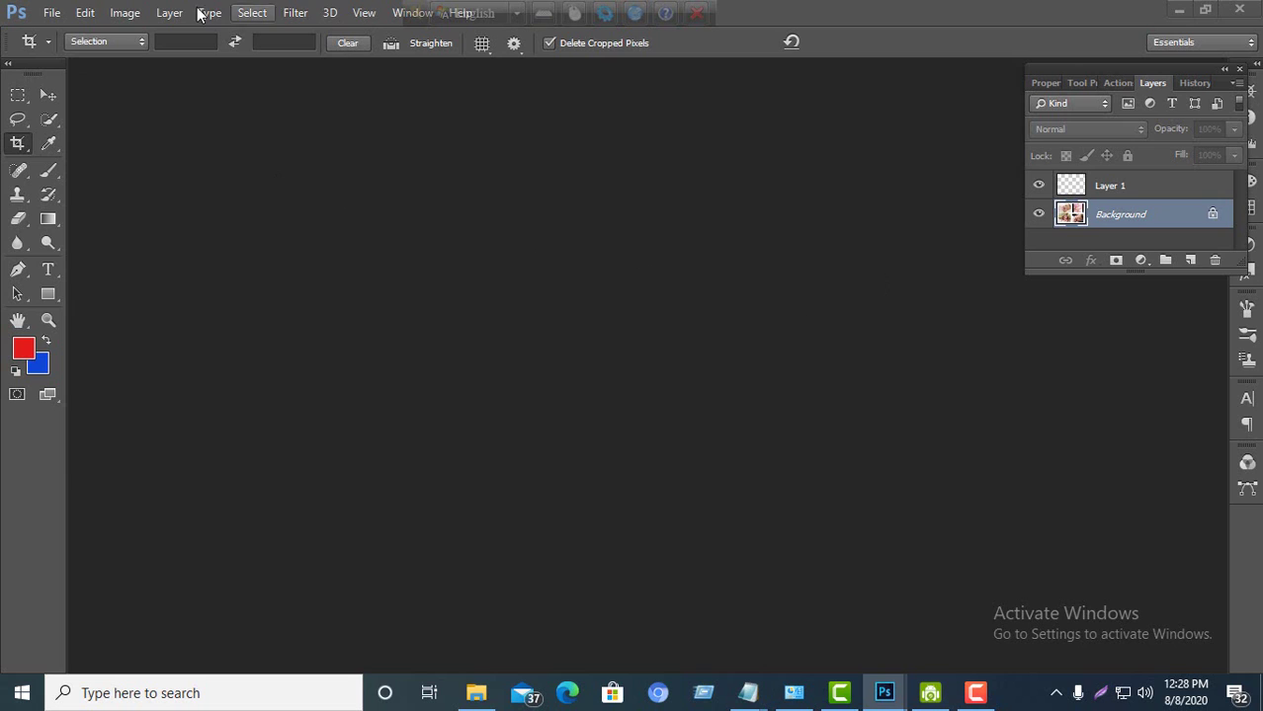
Step: Open the four-photo baby collage Untitled-1 from the Desktop
{"action": "left_click", "coordinate": [62, 12]}
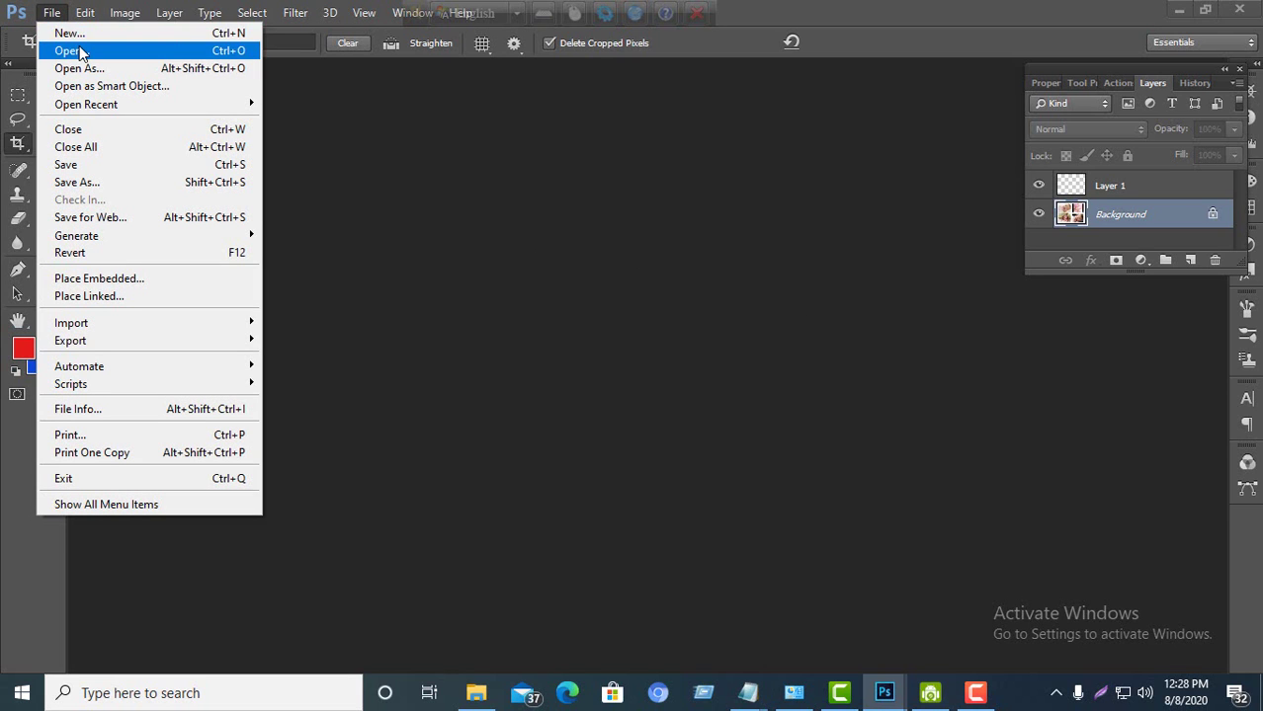
{"action": "left_click", "coordinate": [81, 52]}
{"action": "scroll", "coordinate": [352, 324], "scroll_direction": "down", "scroll_amount": 5}
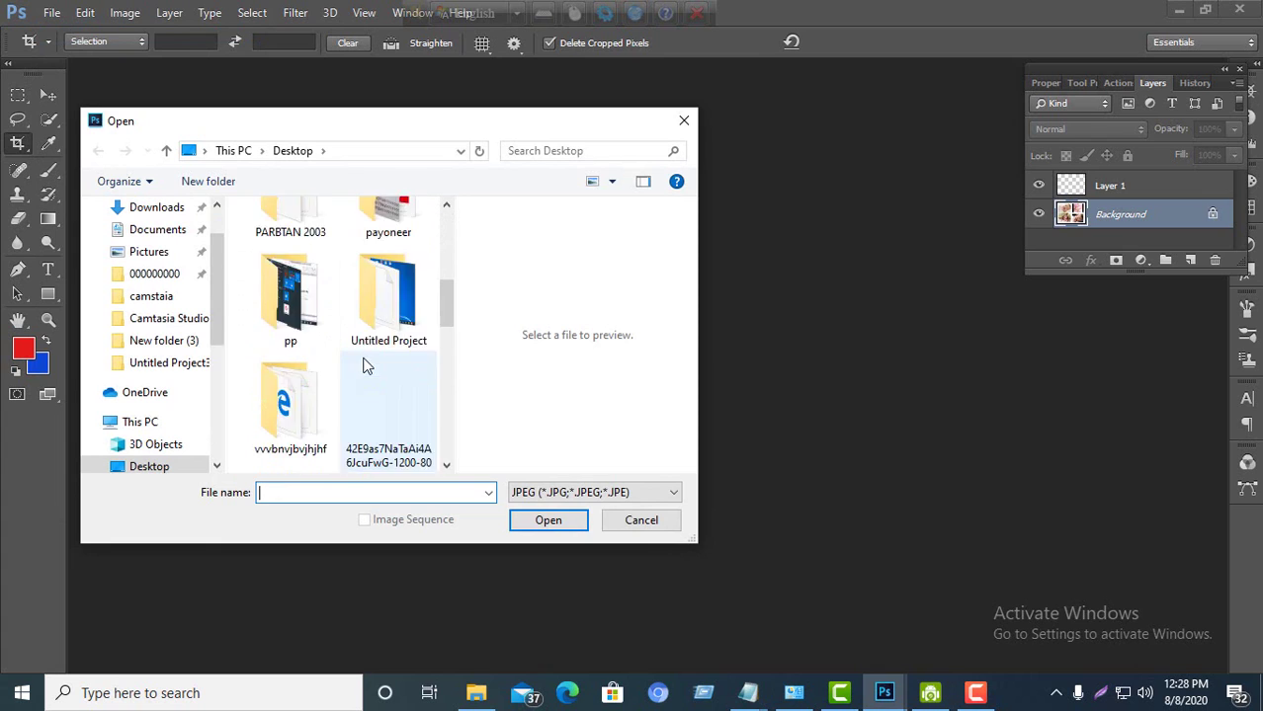
{"action": "scroll", "coordinate": [362, 366], "scroll_direction": "down", "scroll_amount": 6}
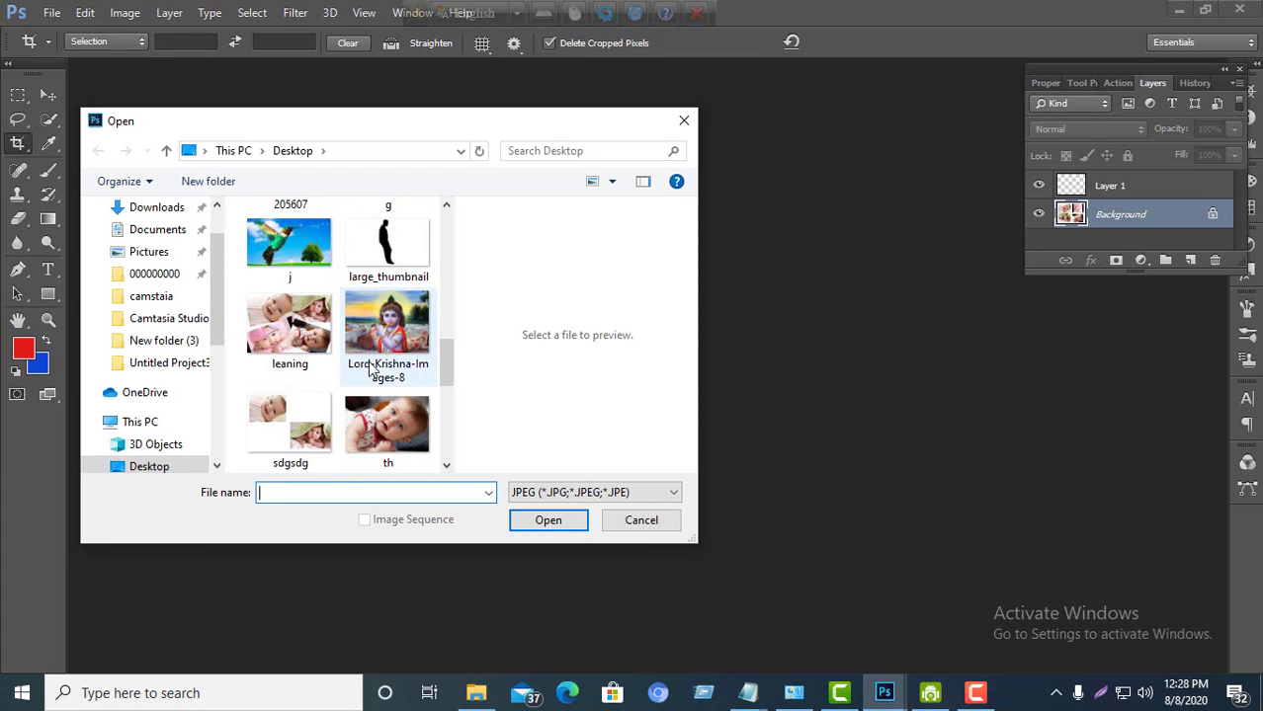
{"action": "scroll", "coordinate": [348, 355], "scroll_direction": "down", "scroll_amount": 1}
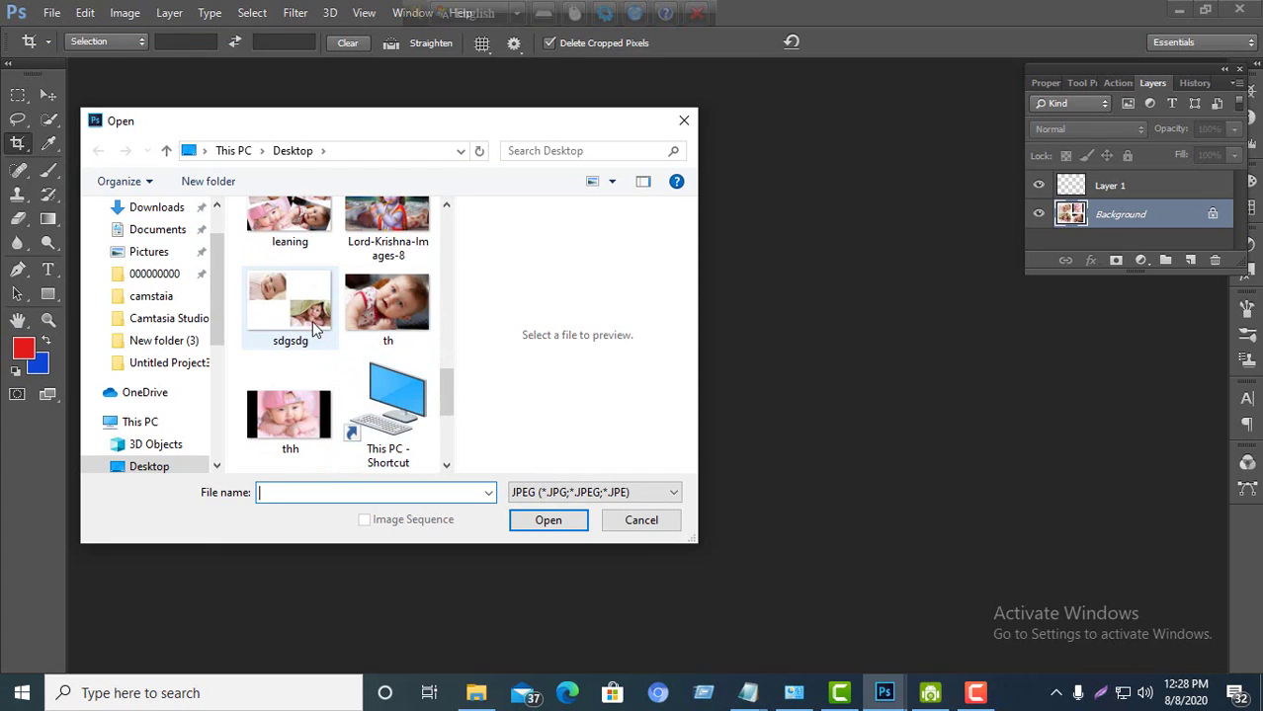
{"action": "scroll", "coordinate": [341, 353], "scroll_direction": "up", "scroll_amount": 3}
{"action": "scroll", "coordinate": [336, 351], "scroll_direction": "down", "scroll_amount": 3}
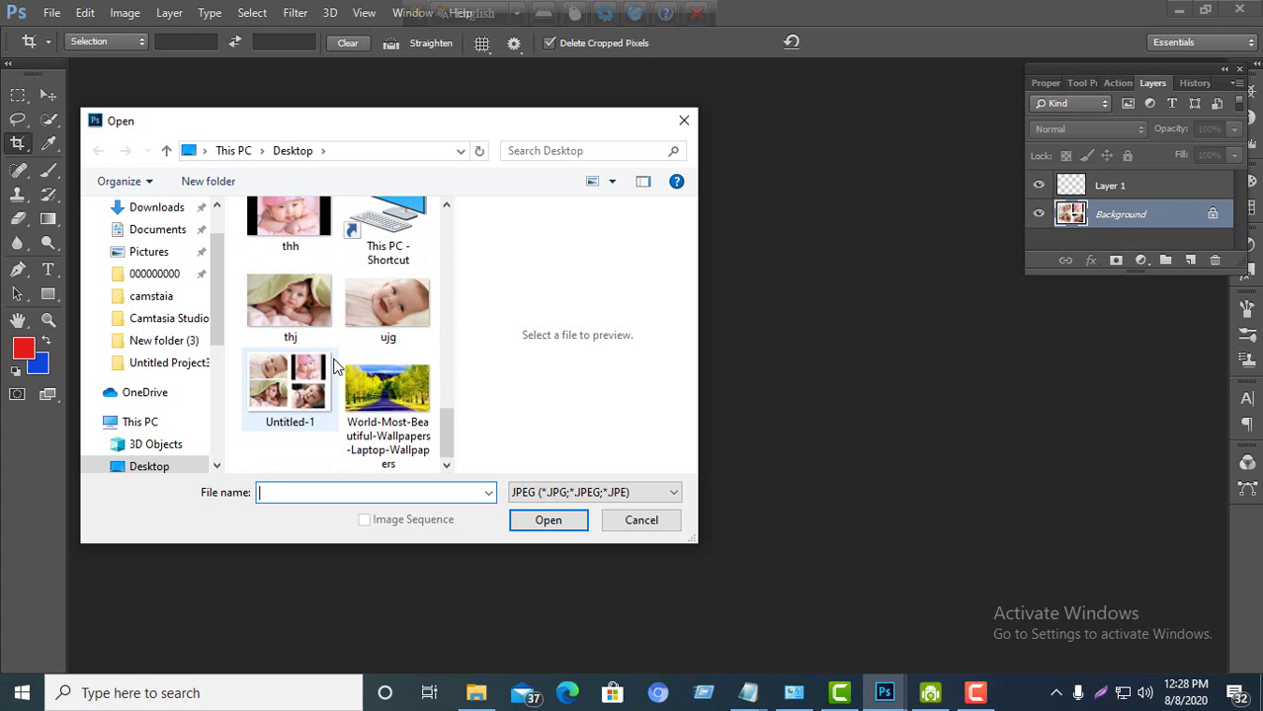
{"action": "left_click", "coordinate": [306, 390]}
{"action": "left_click", "coordinate": [549, 520]}
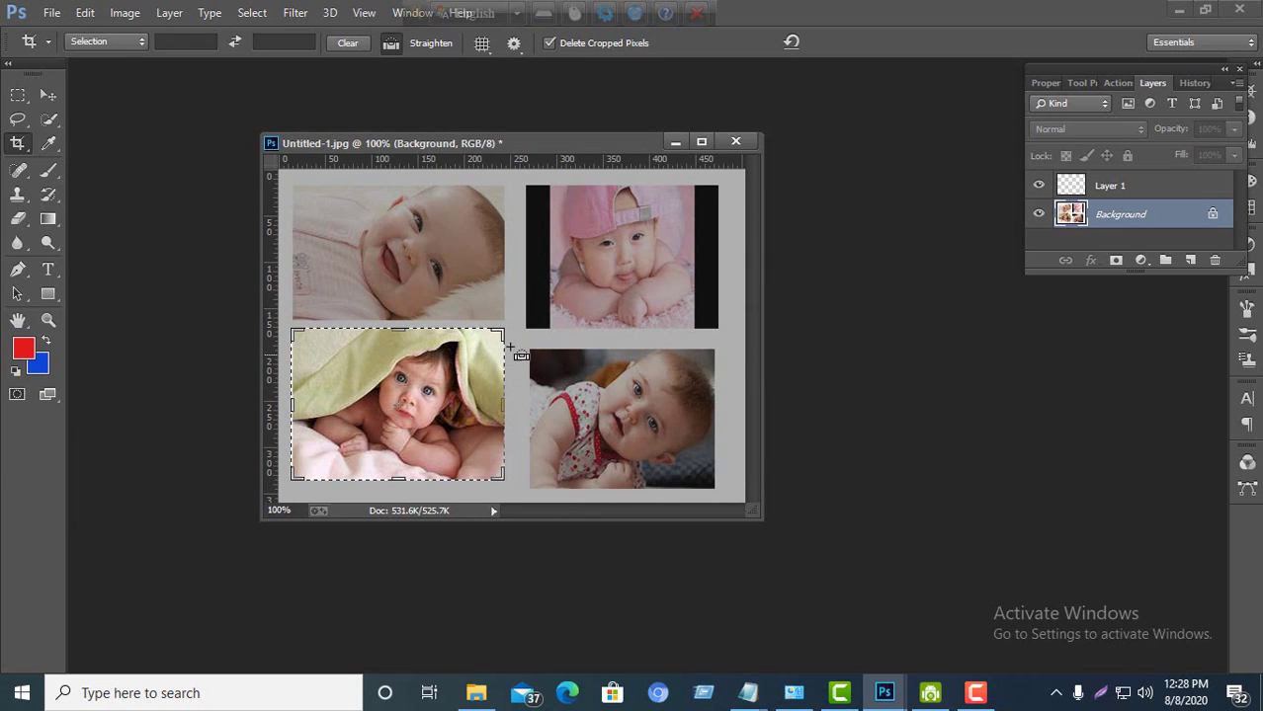
Step: Crop Untitled-1 to the selected lower-left photo of the baby under the green blanket, and close the document without saving
{"action": "left_click", "coordinate": [478, 372]}
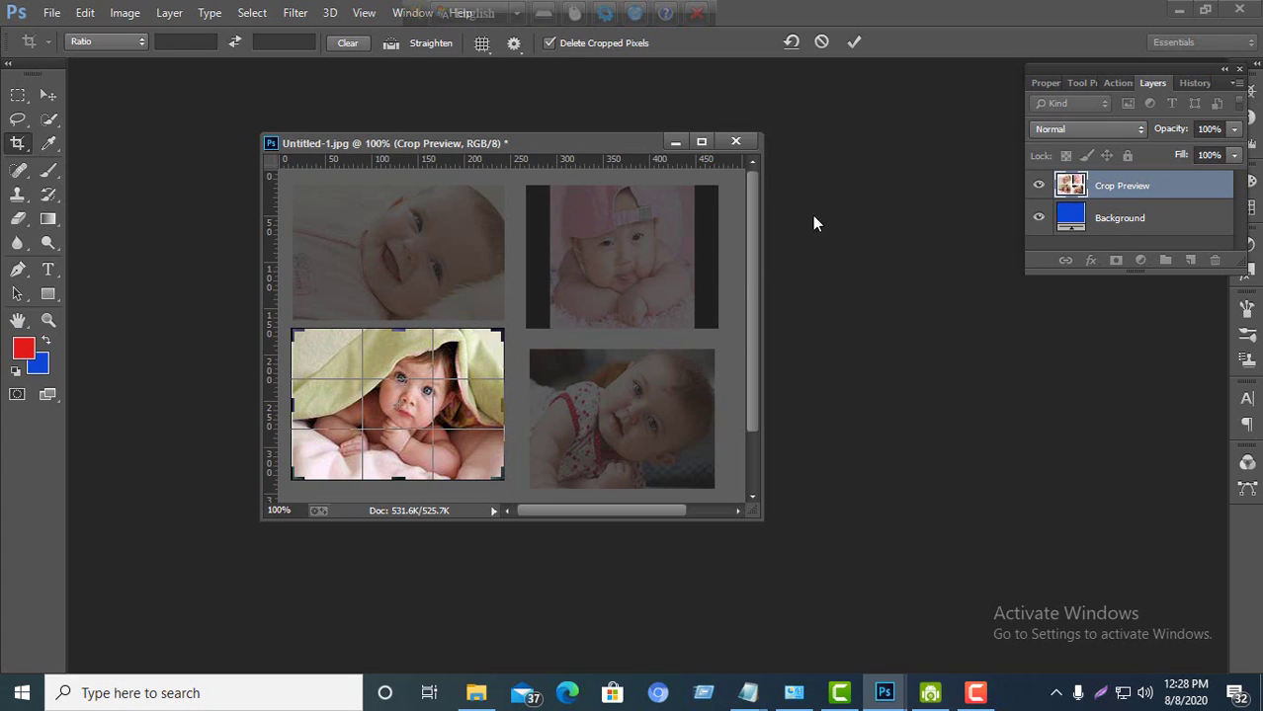
{"action": "left_click", "coordinate": [854, 43]}
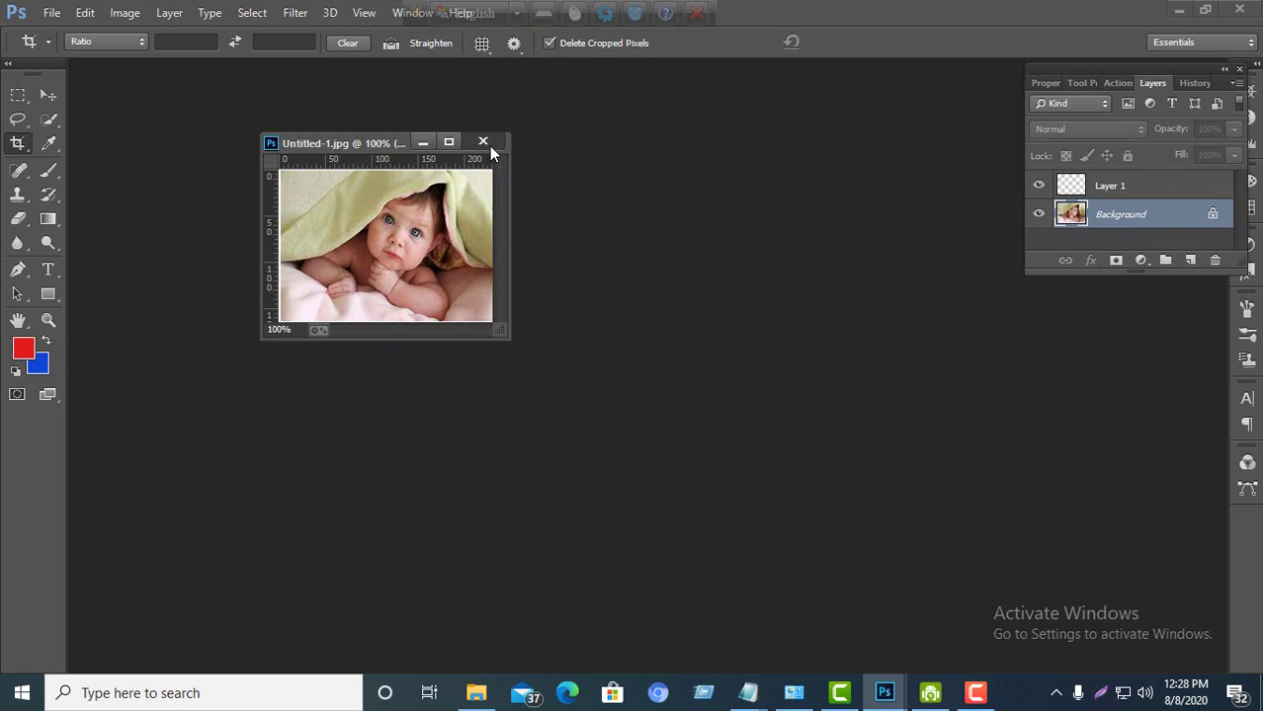
{"action": "left_click", "coordinate": [484, 142]}
{"action": "left_click", "coordinate": [638, 271]}
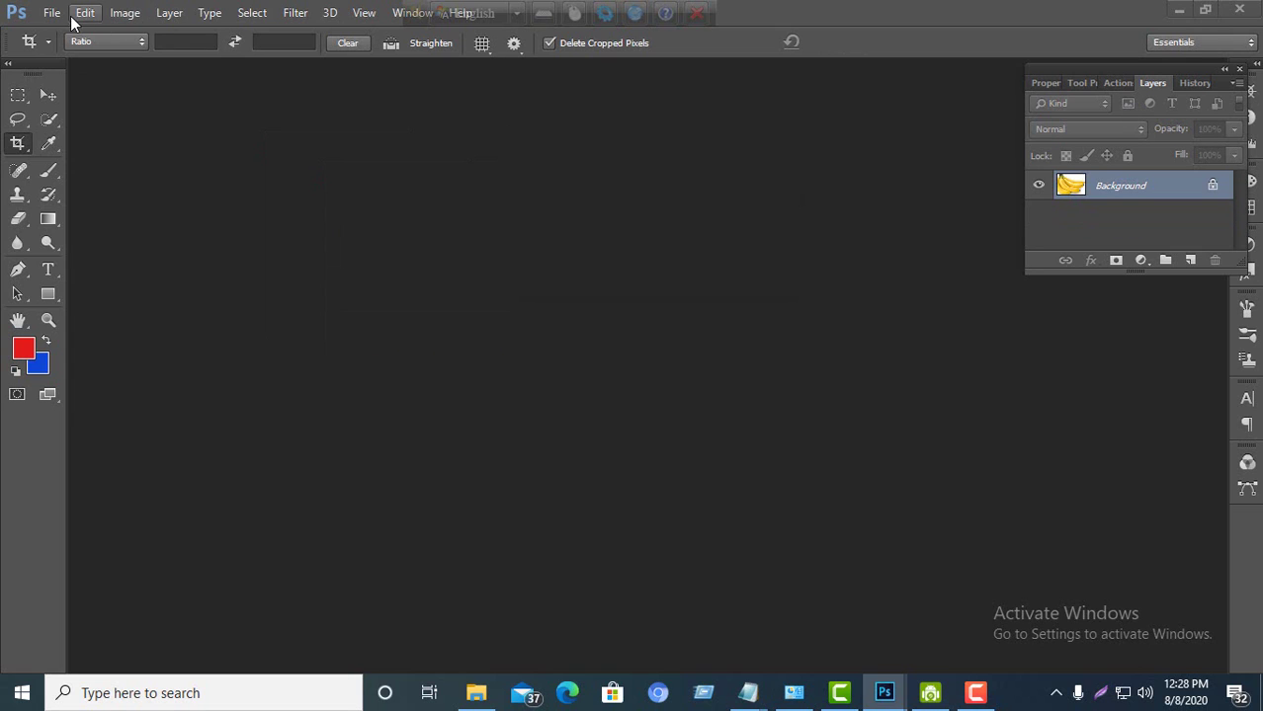
Step: Reopen the four-photo baby collage Untitled-1 from the Desktop
{"action": "left_click", "coordinate": [55, 15]}
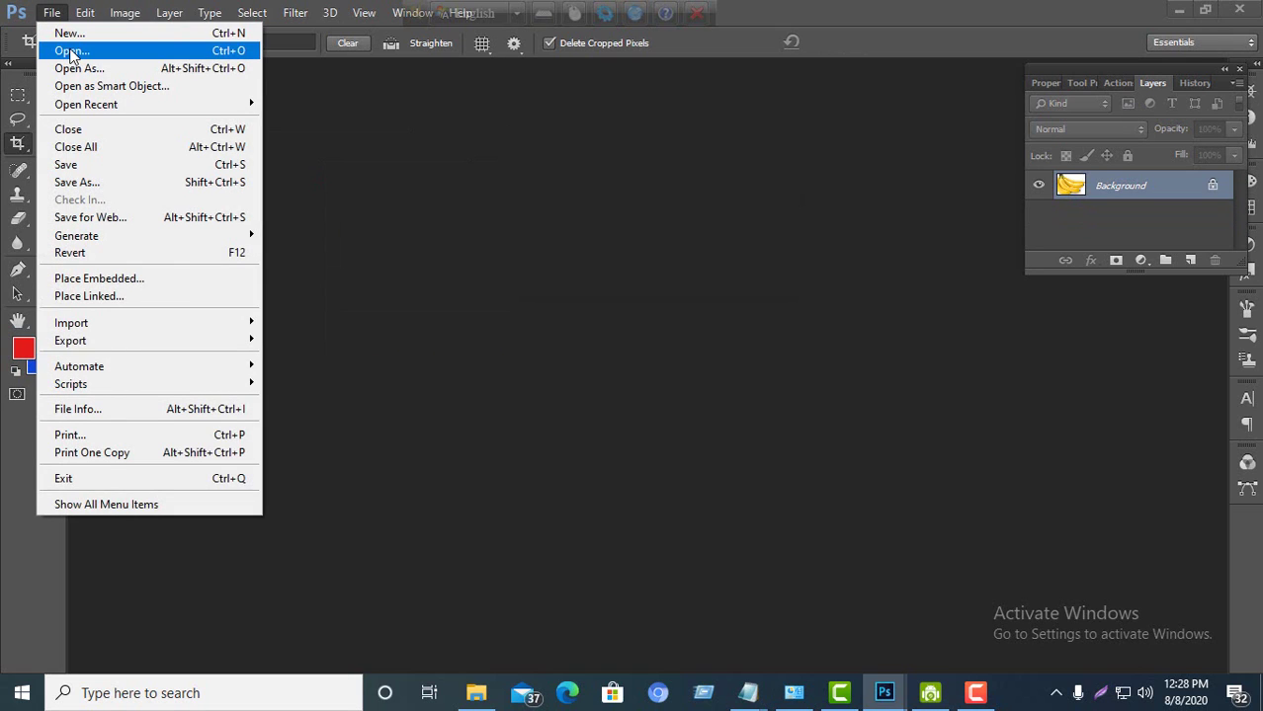
{"action": "left_click", "coordinate": [192, 22]}
{"action": "left_click", "coordinate": [52, 13]}
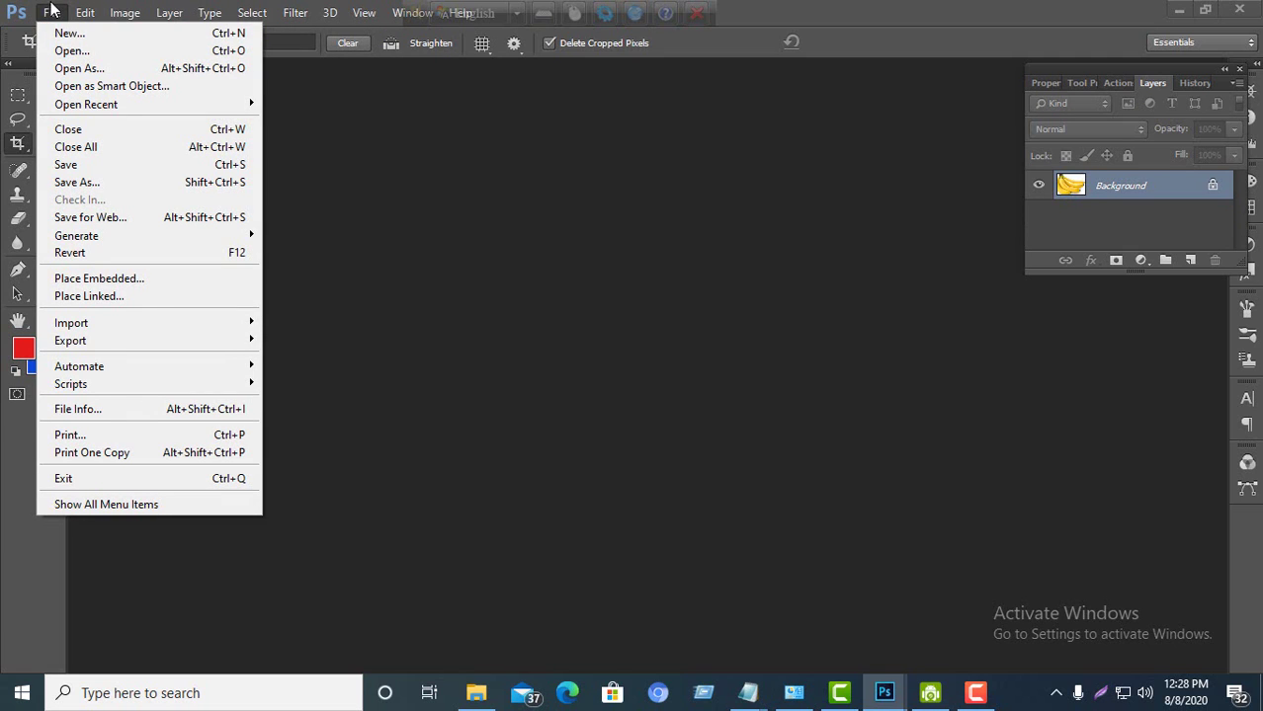
{"action": "left_click", "coordinate": [63, 49]}
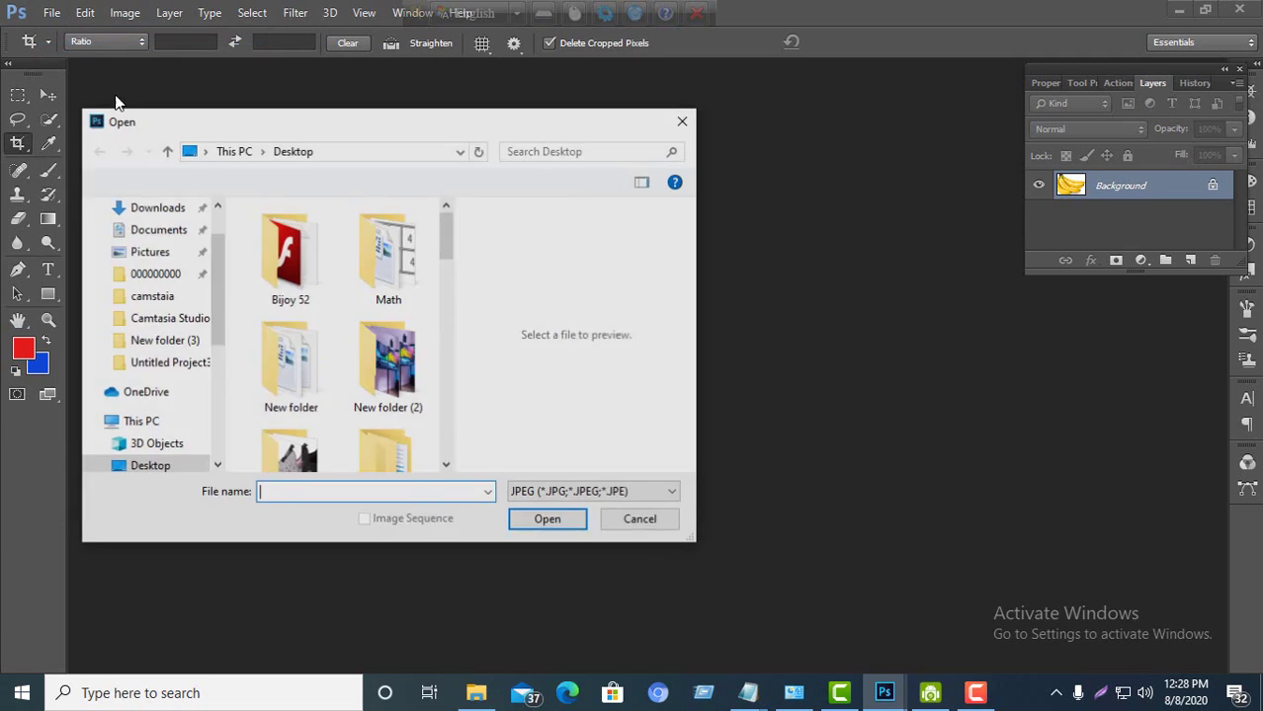
{"action": "scroll", "coordinate": [355, 385], "scroll_direction": "down", "scroll_amount": 8}
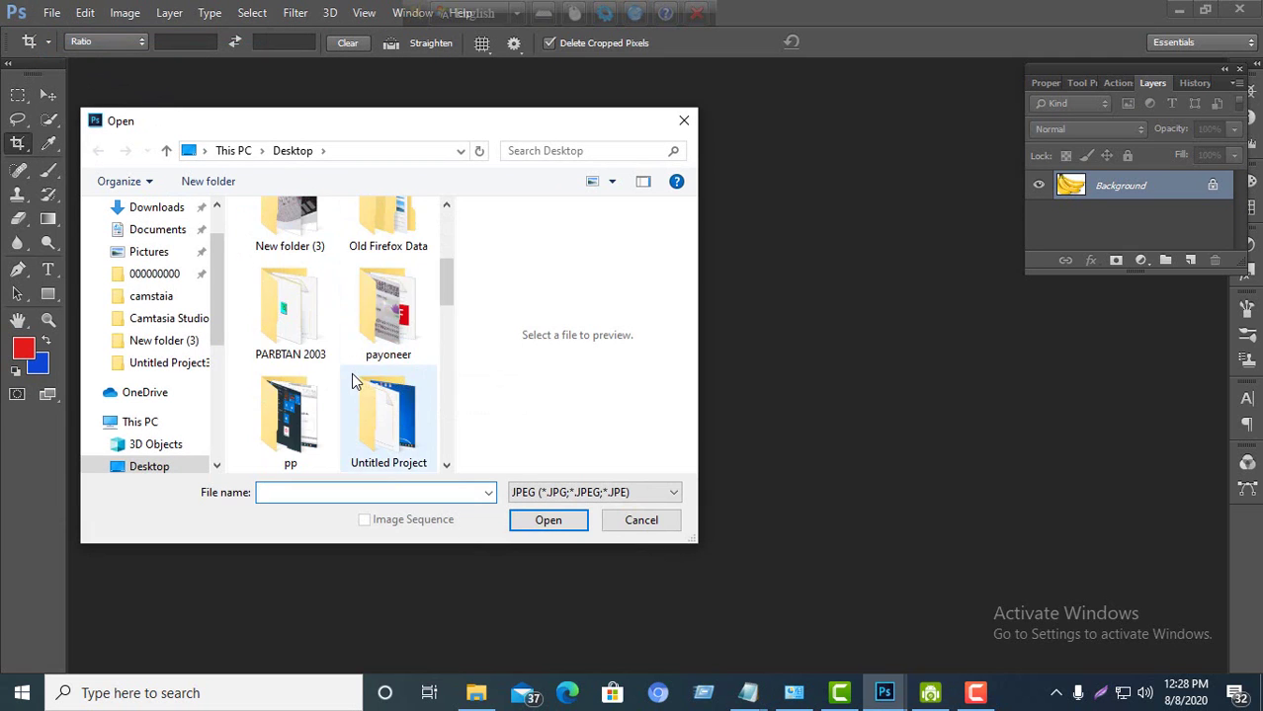
{"action": "scroll", "coordinate": [353, 390], "scroll_direction": "down", "scroll_amount": 2}
{"action": "scroll", "coordinate": [318, 354], "scroll_direction": "down", "scroll_amount": 4}
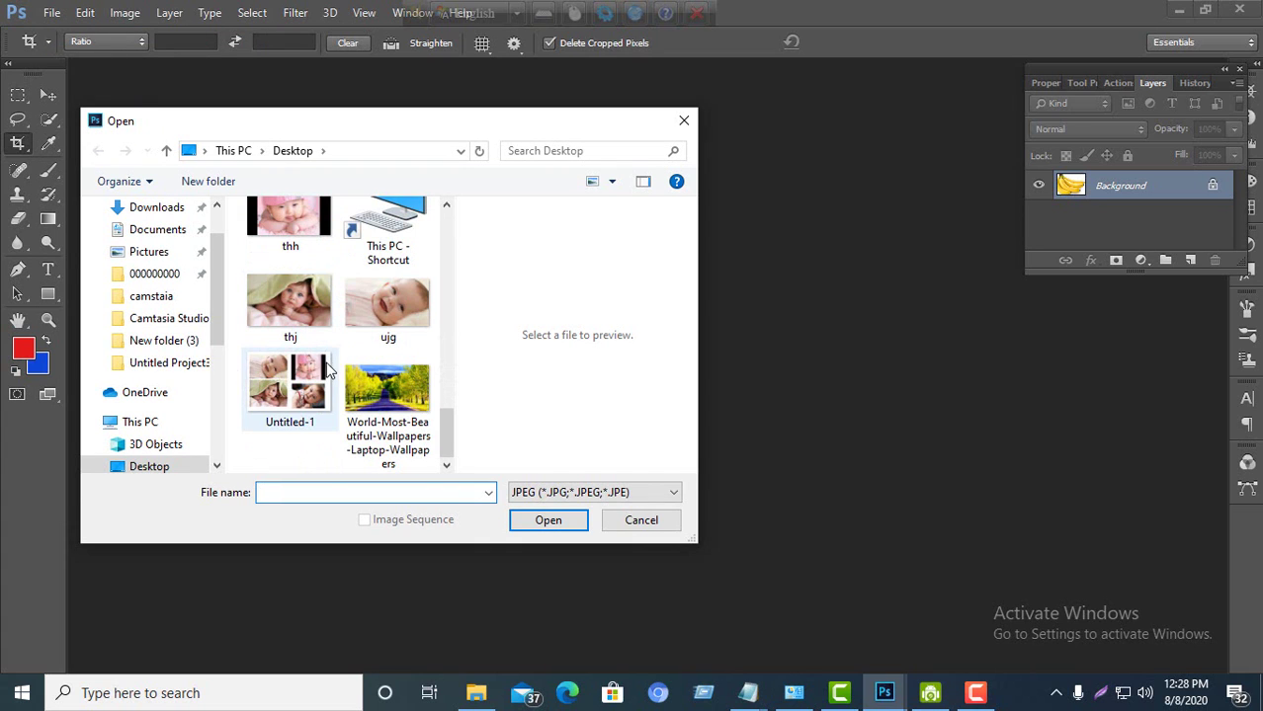
{"action": "left_click", "coordinate": [326, 369]}
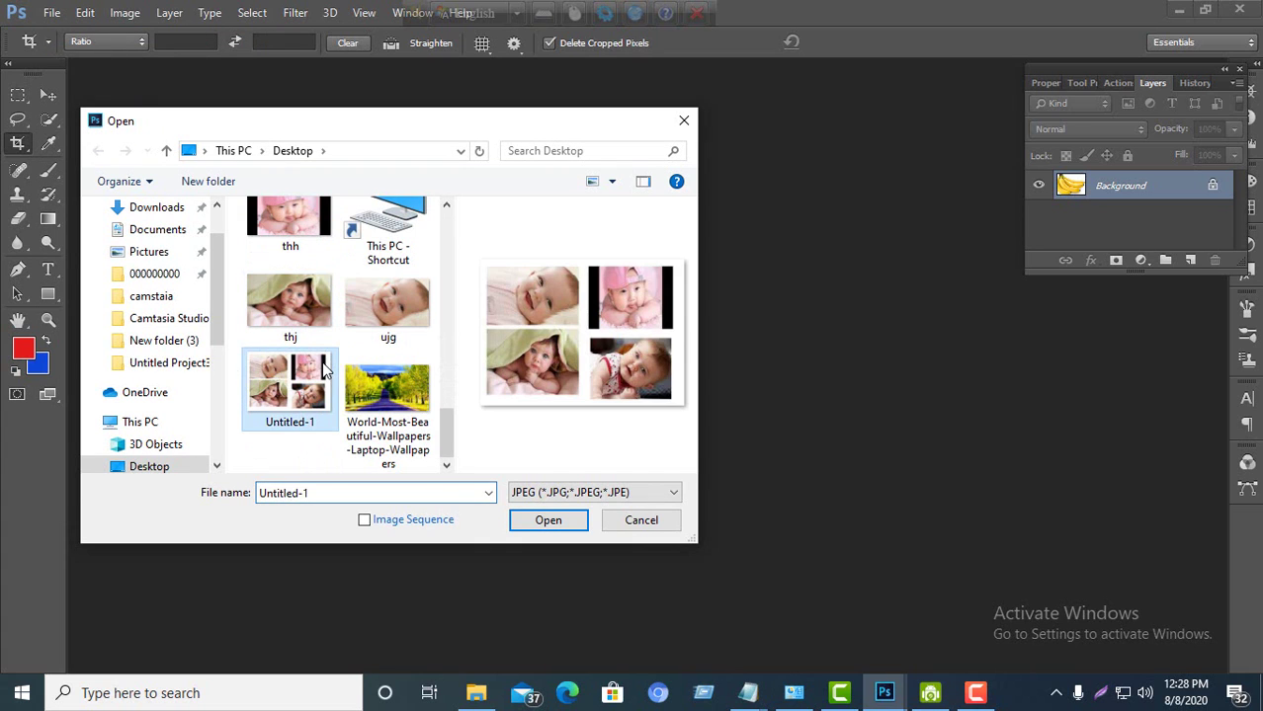
{"action": "left_click", "coordinate": [545, 519]}
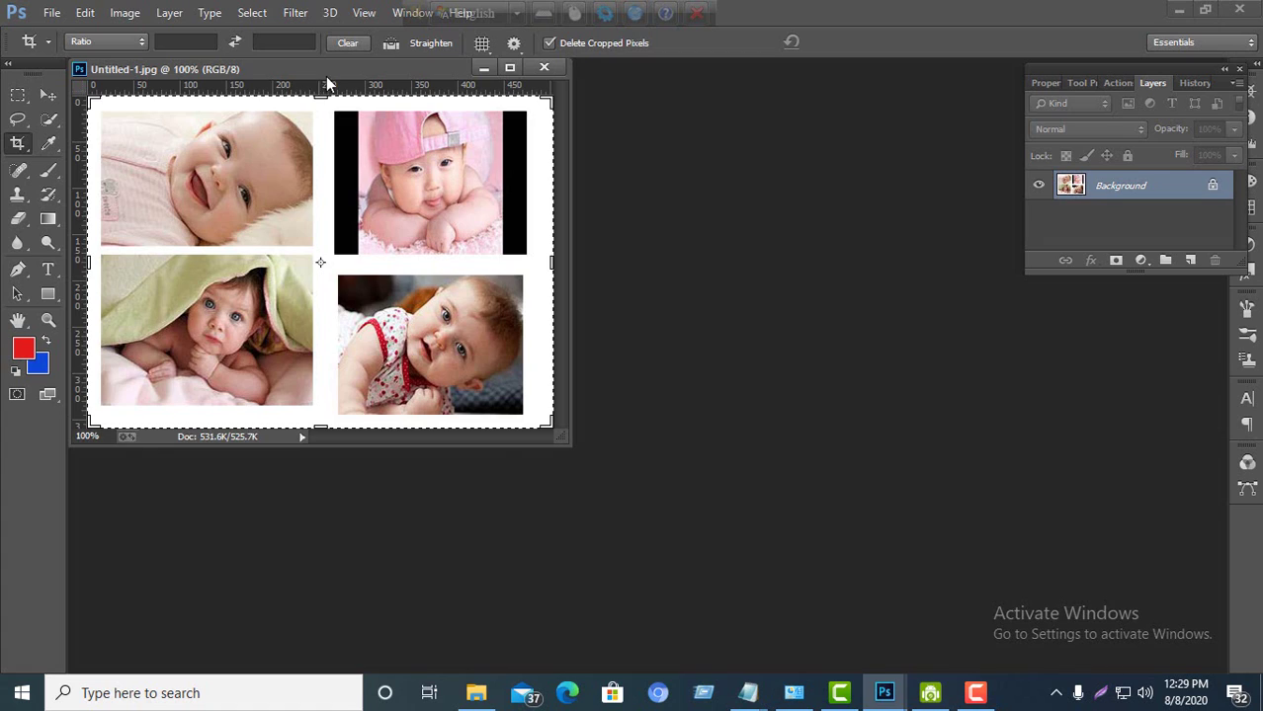
Step: Move the collage window toward the middle of the workspace and split its photos into separate documents with Crop and Straighten Photos
{"action": "left_click_drag", "start_coordinate": [314, 83], "coordinate": [477, 163]}
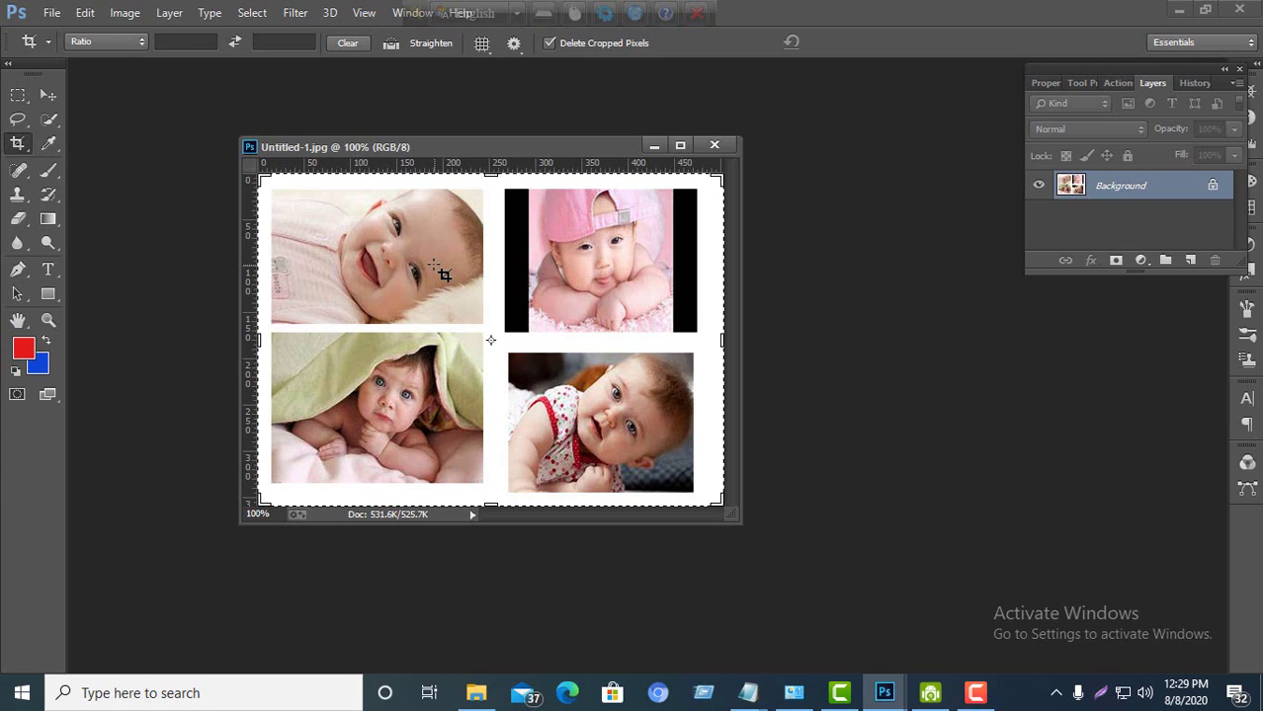
{"action": "left_click", "coordinate": [52, 13]}
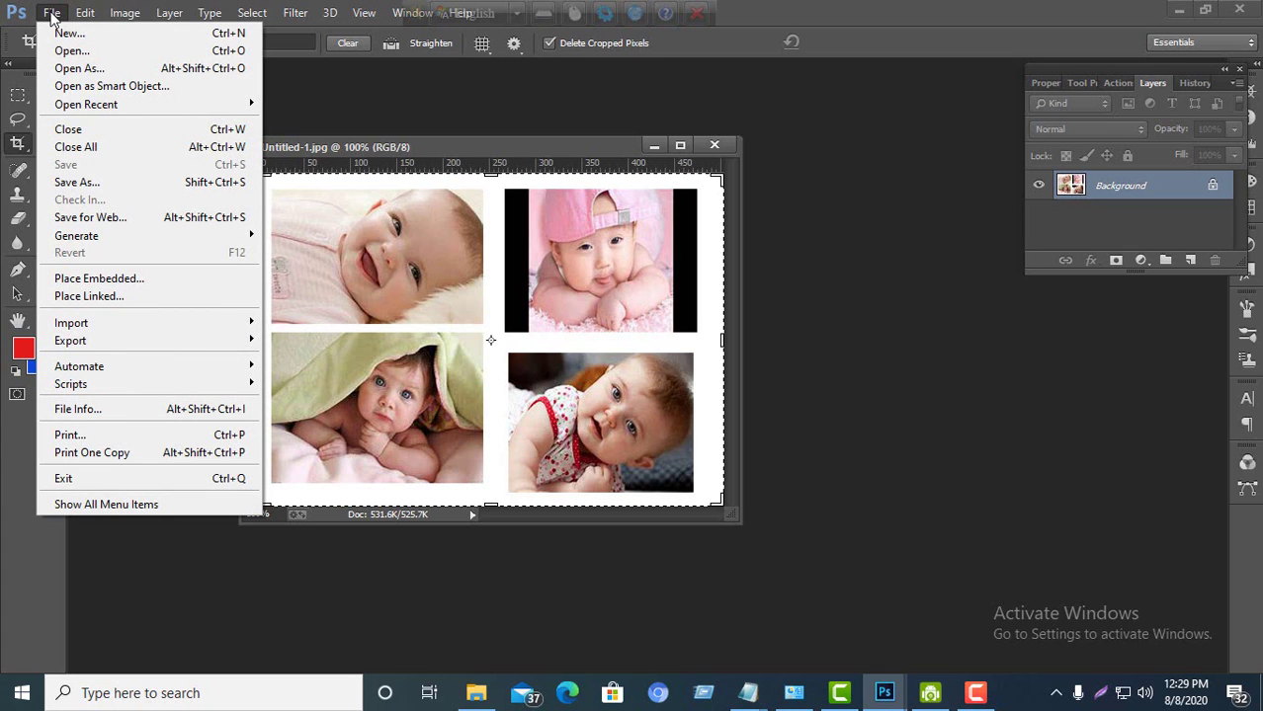
{"action": "mouse_move", "coordinate": [117, 371]}
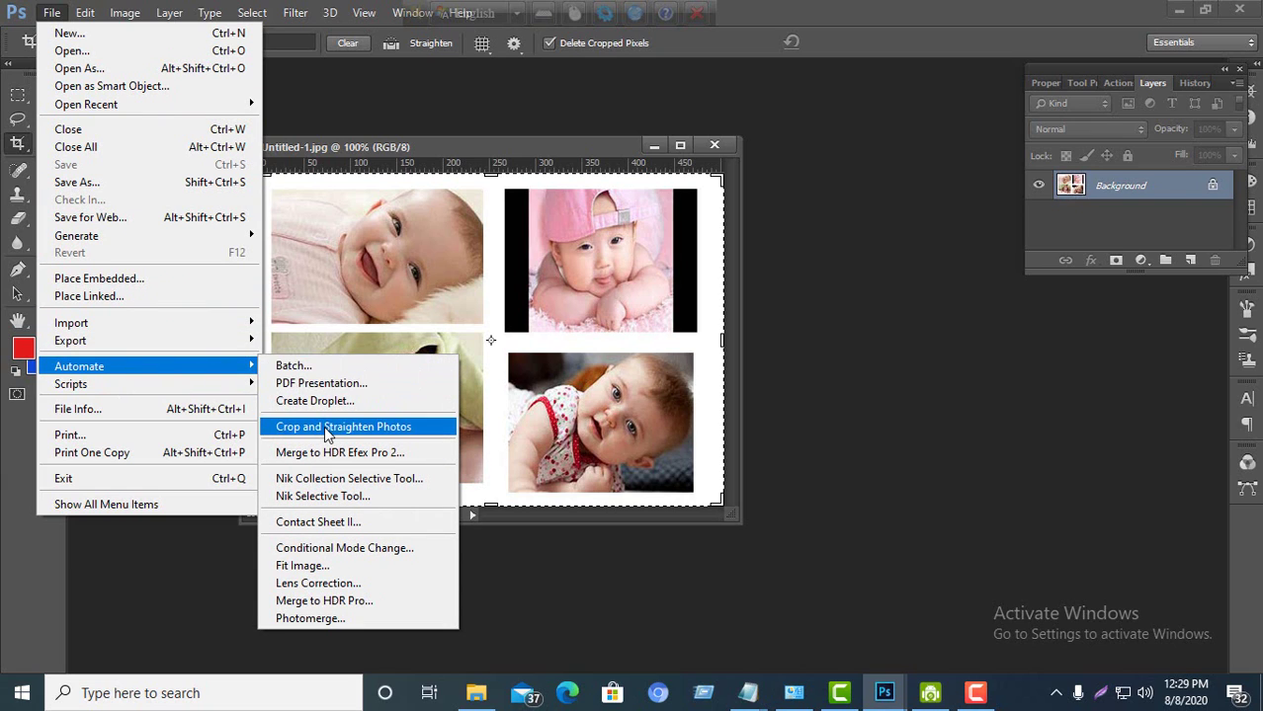
{"action": "left_click", "coordinate": [397, 426]}
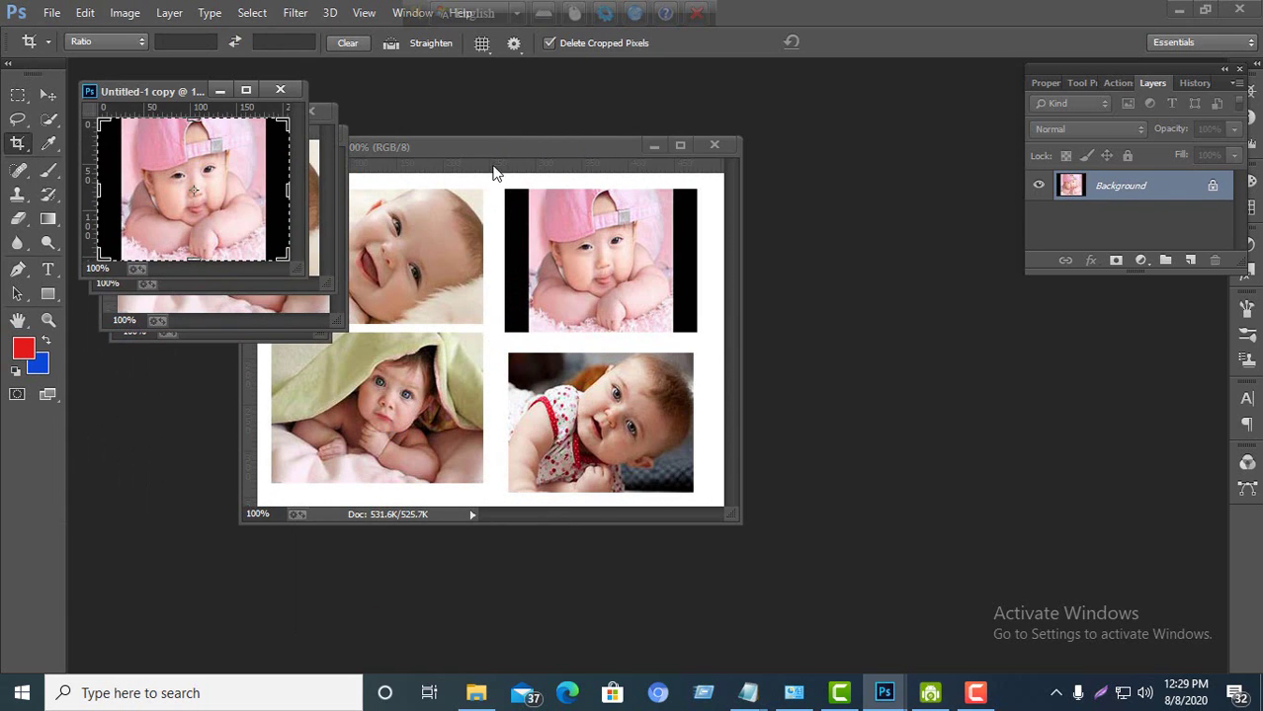
Step: Spread out the document windows so the original collage and each separated baby photo can be seen
{"action": "left_click_drag", "start_coordinate": [491, 146], "coordinate": [713, 143]}
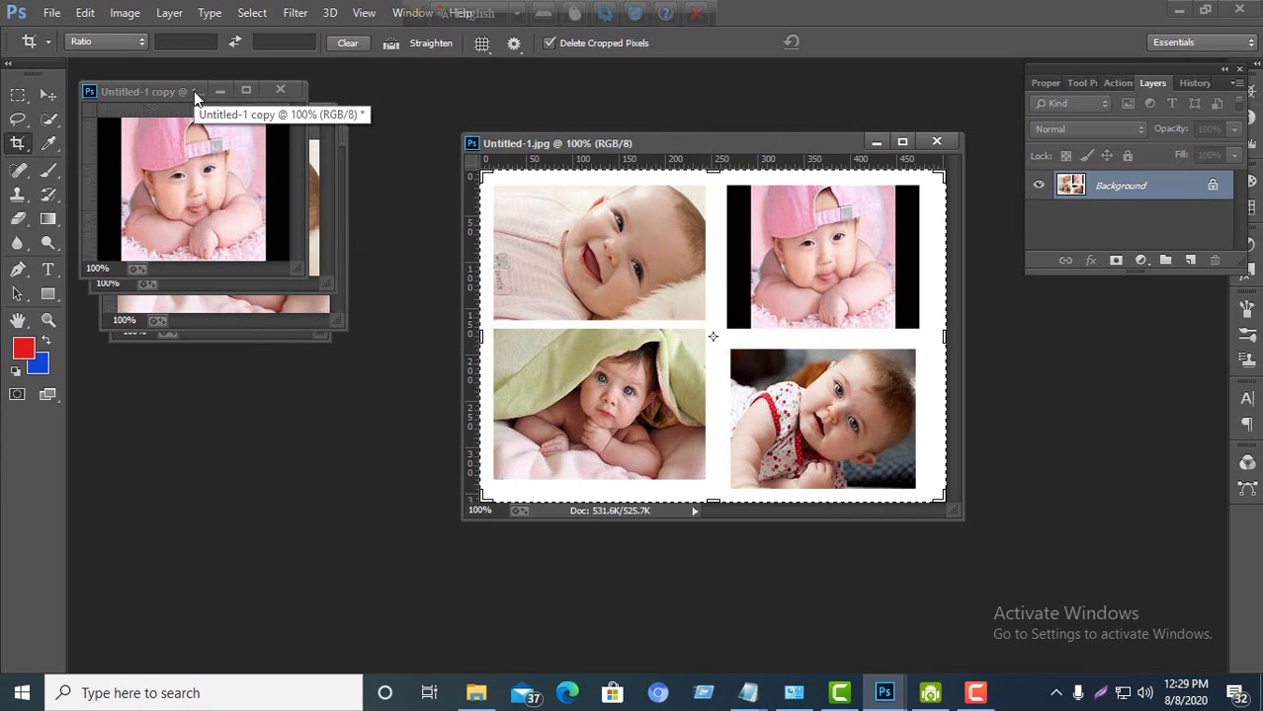
{"action": "left_click_drag", "start_coordinate": [194, 91], "coordinate": [275, 366]}
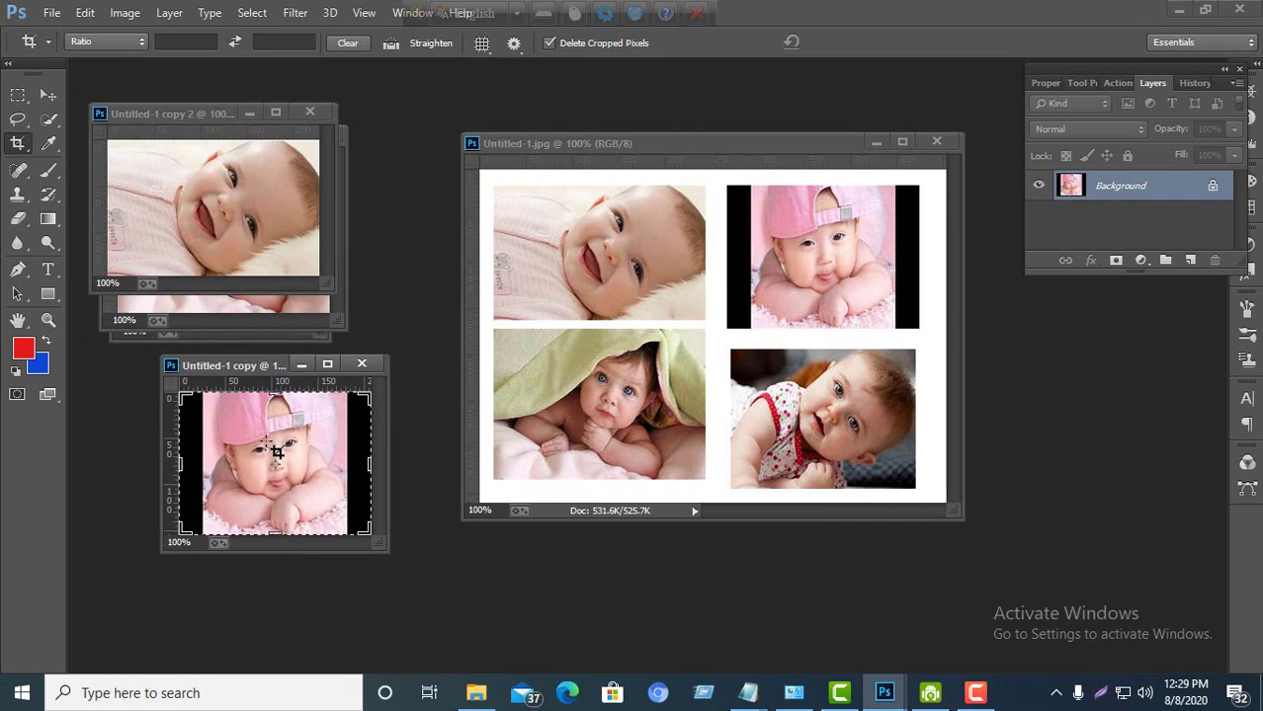
{"action": "left_click_drag", "start_coordinate": [218, 114], "coordinate": [192, 264]}
{"action": "left_click_drag", "start_coordinate": [186, 141], "coordinate": [248, 156]}
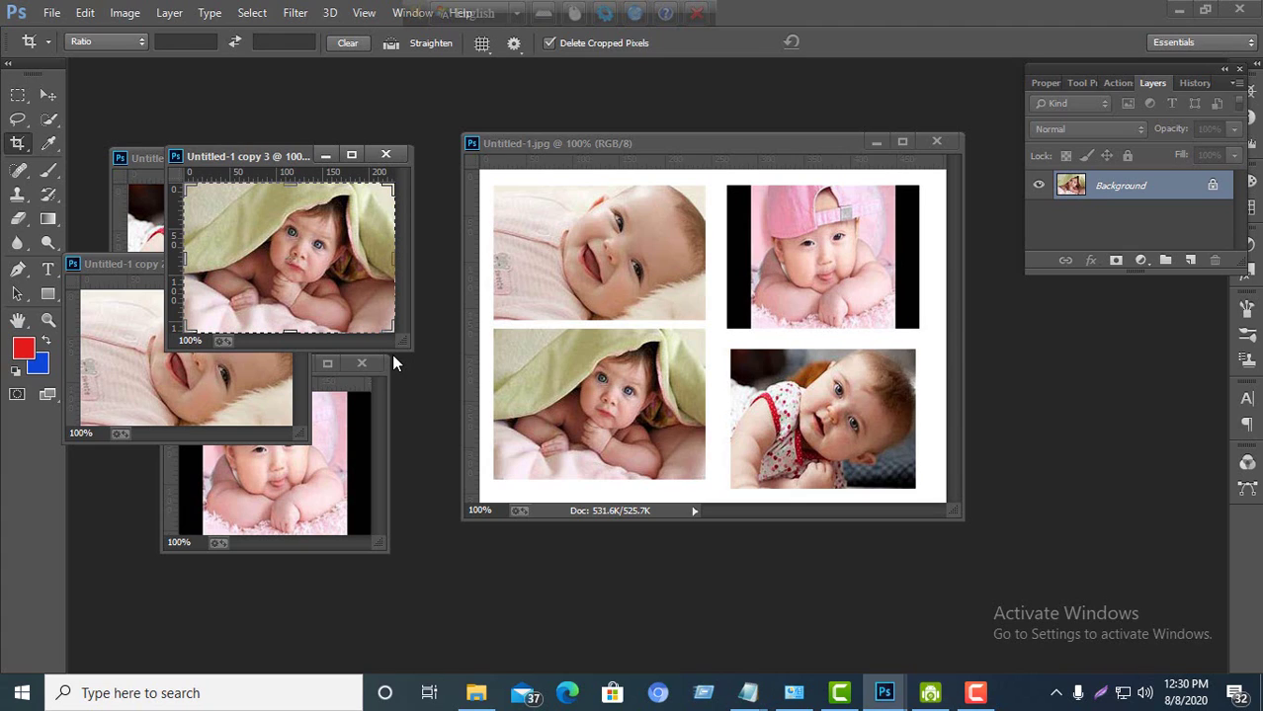
Step: Close all four separated photo copies without saving, leaving only the Untitled-1 collage open
{"action": "left_click", "coordinate": [393, 161]}
{"action": "left_click", "coordinate": [636, 277]}
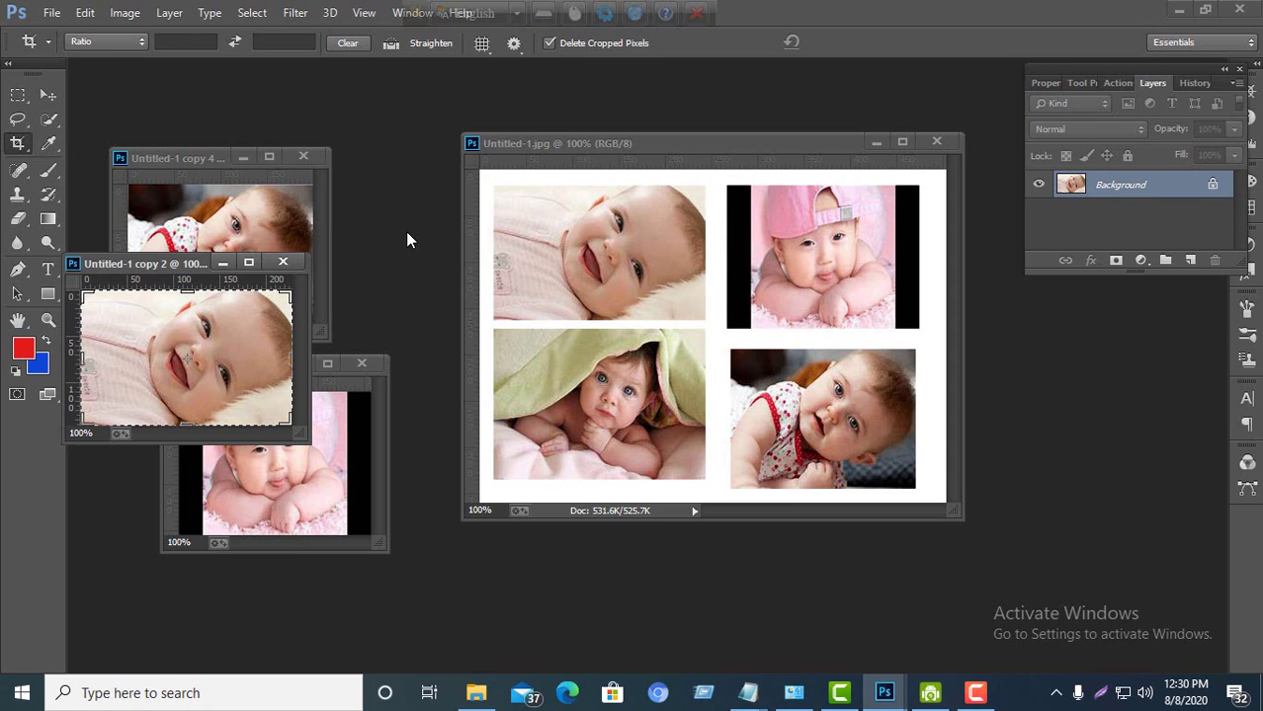
{"action": "left_click", "coordinate": [283, 261]}
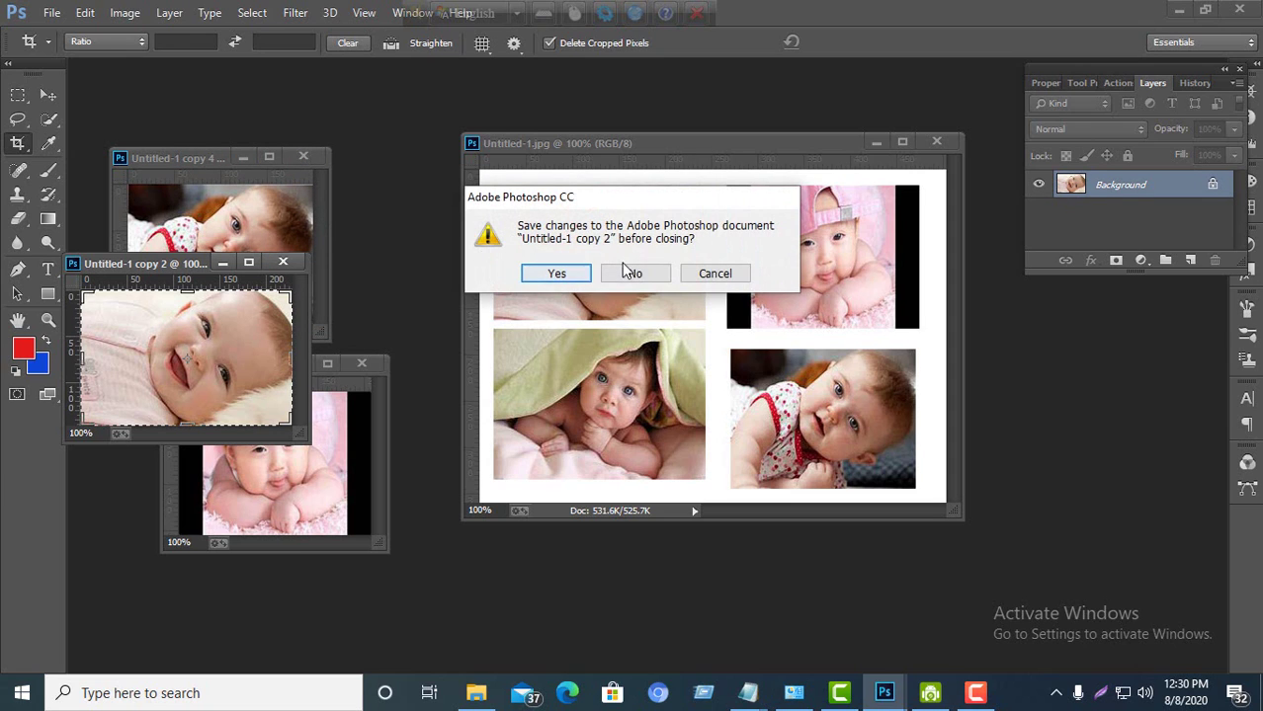
{"action": "left_click", "coordinate": [628, 273]}
{"action": "left_click", "coordinate": [304, 156]}
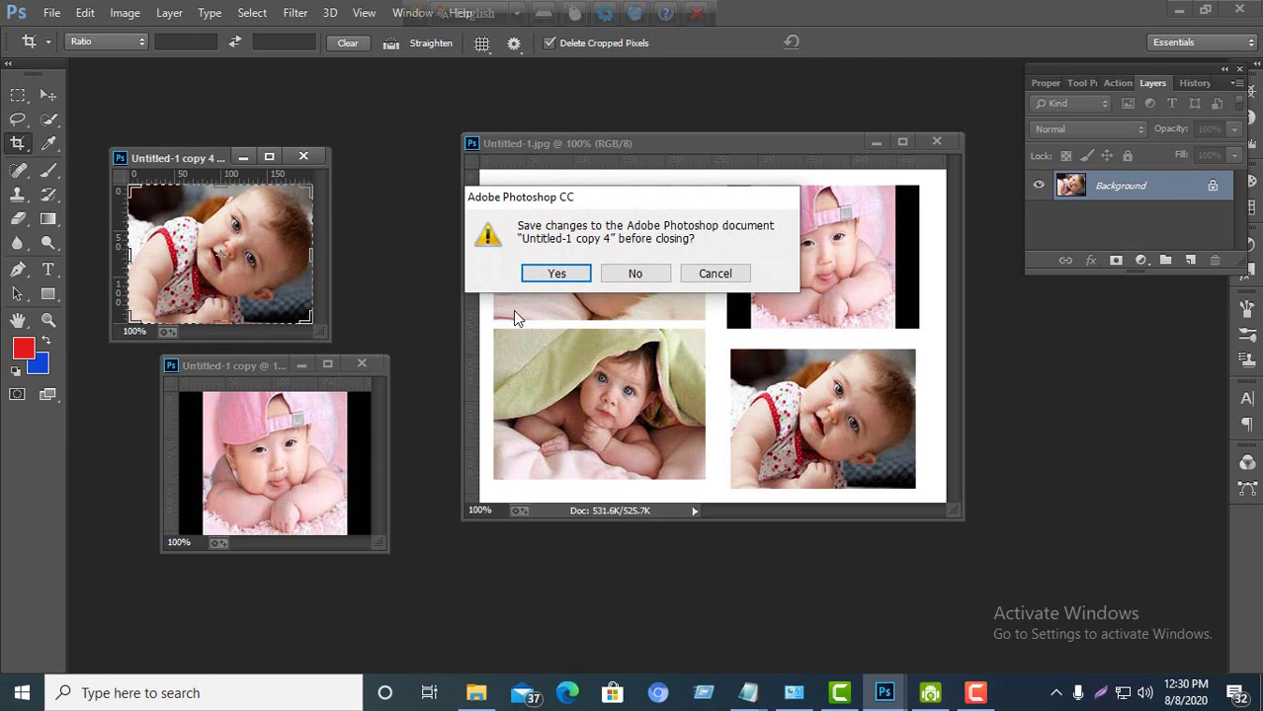
{"action": "left_click", "coordinate": [633, 272]}
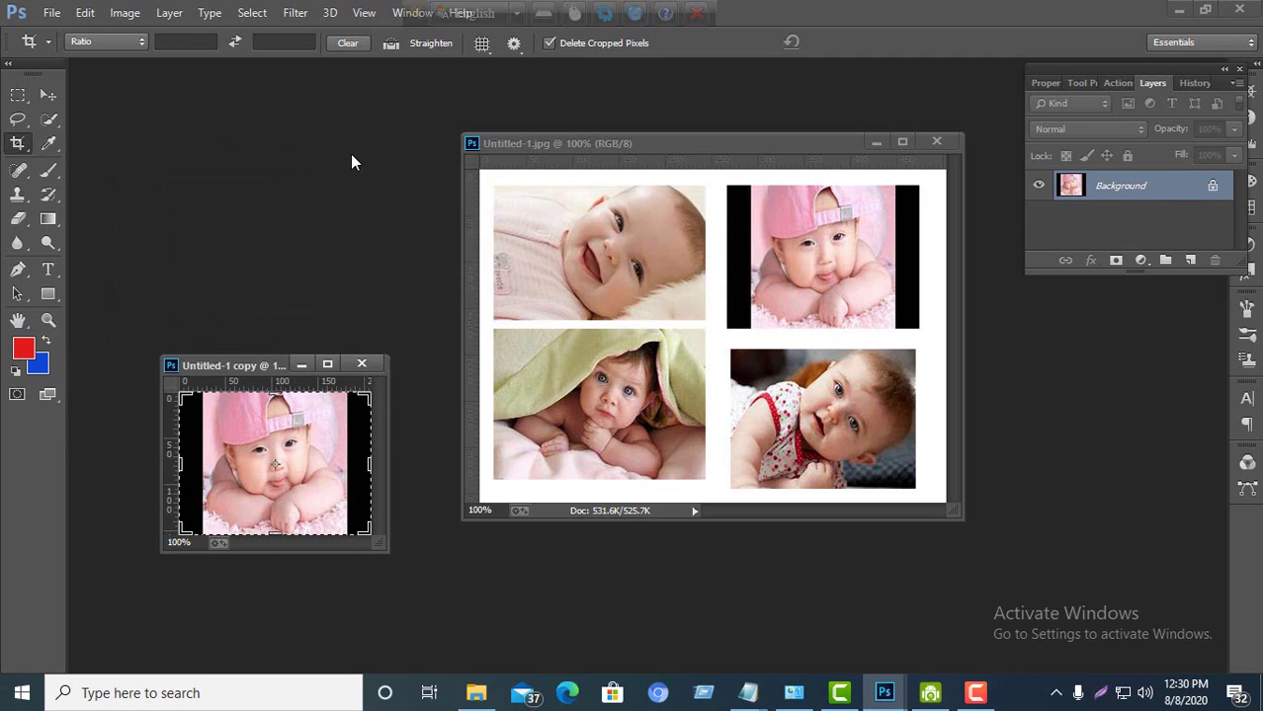
{"action": "left_click", "coordinate": [364, 363]}
{"action": "left_click", "coordinate": [635, 273]}
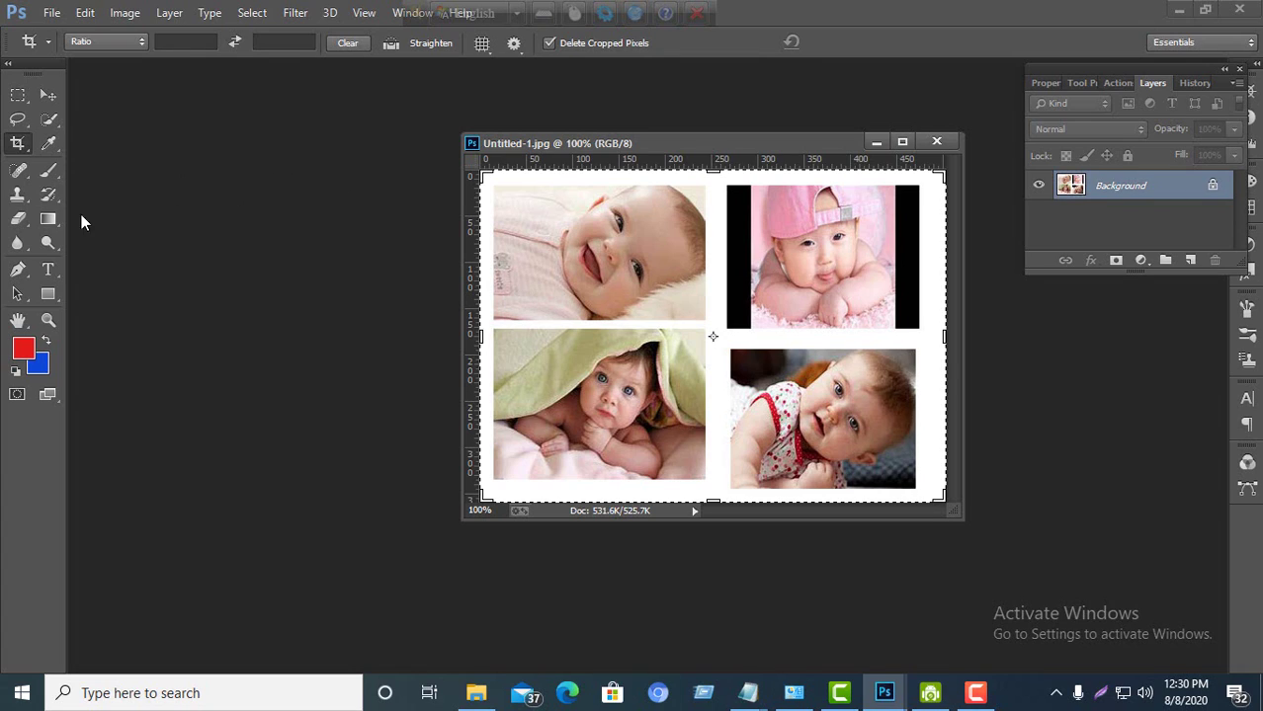
Step: Activate the Eraser tool and set the background color to the very light blue e9edf6
{"action": "left_click", "coordinate": [17, 219]}
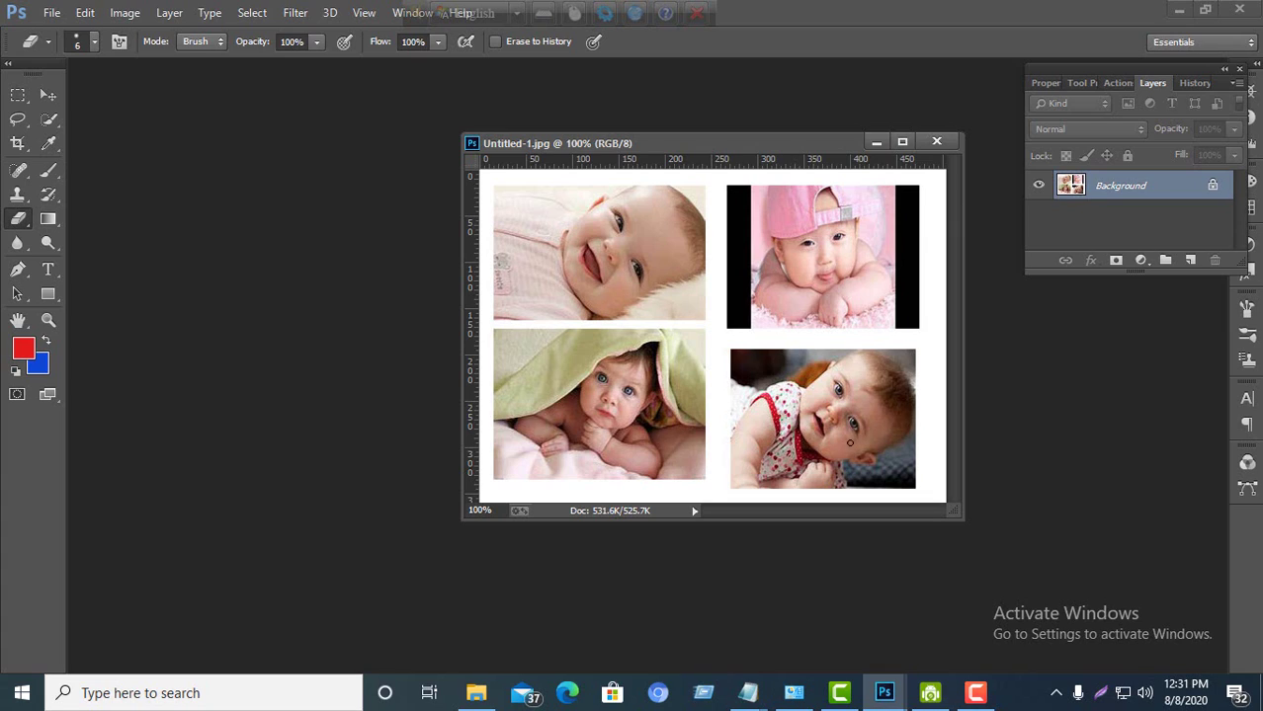
{"action": "left_click", "coordinate": [38, 366]}
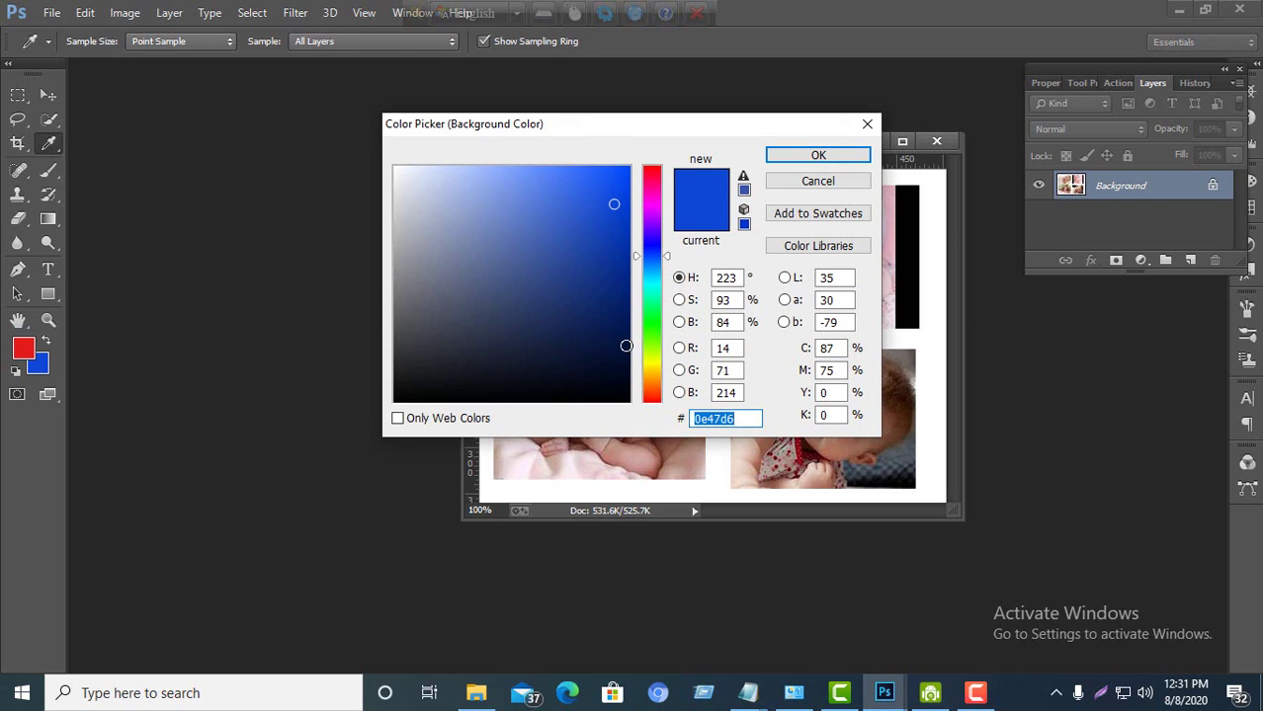
{"action": "left_click", "coordinate": [405, 175]}
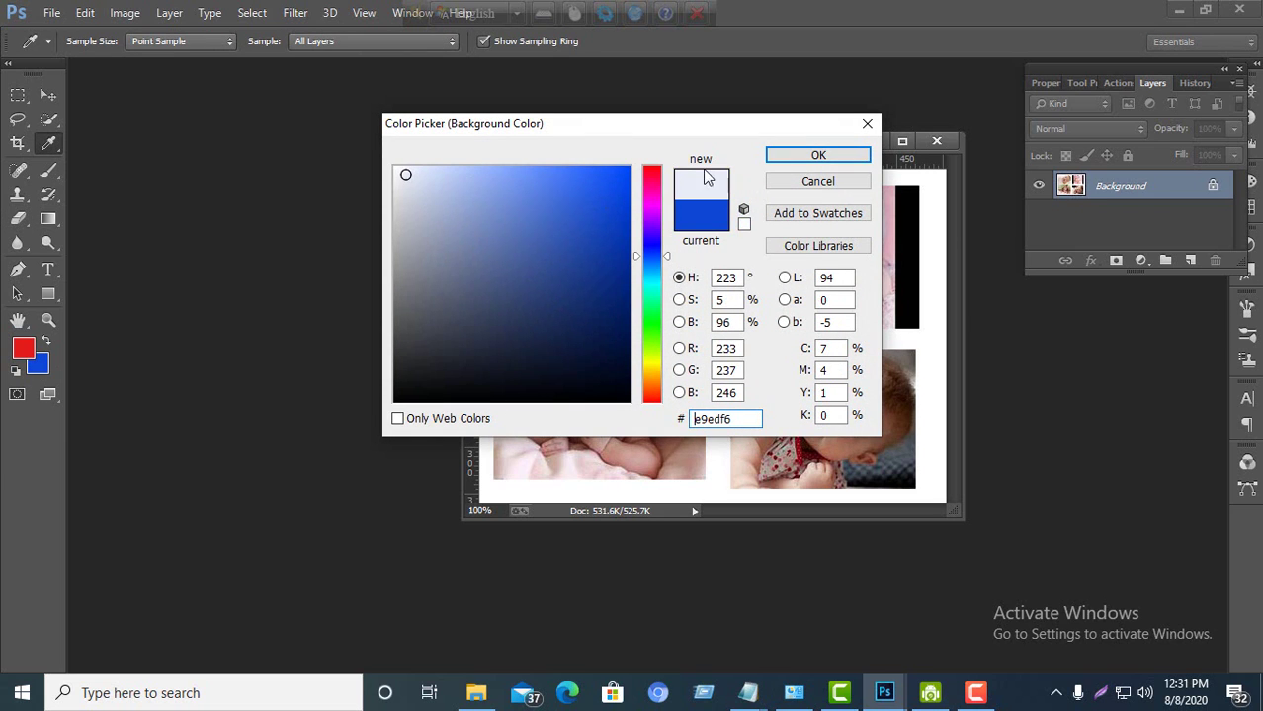
{"action": "left_click", "coordinate": [819, 157]}
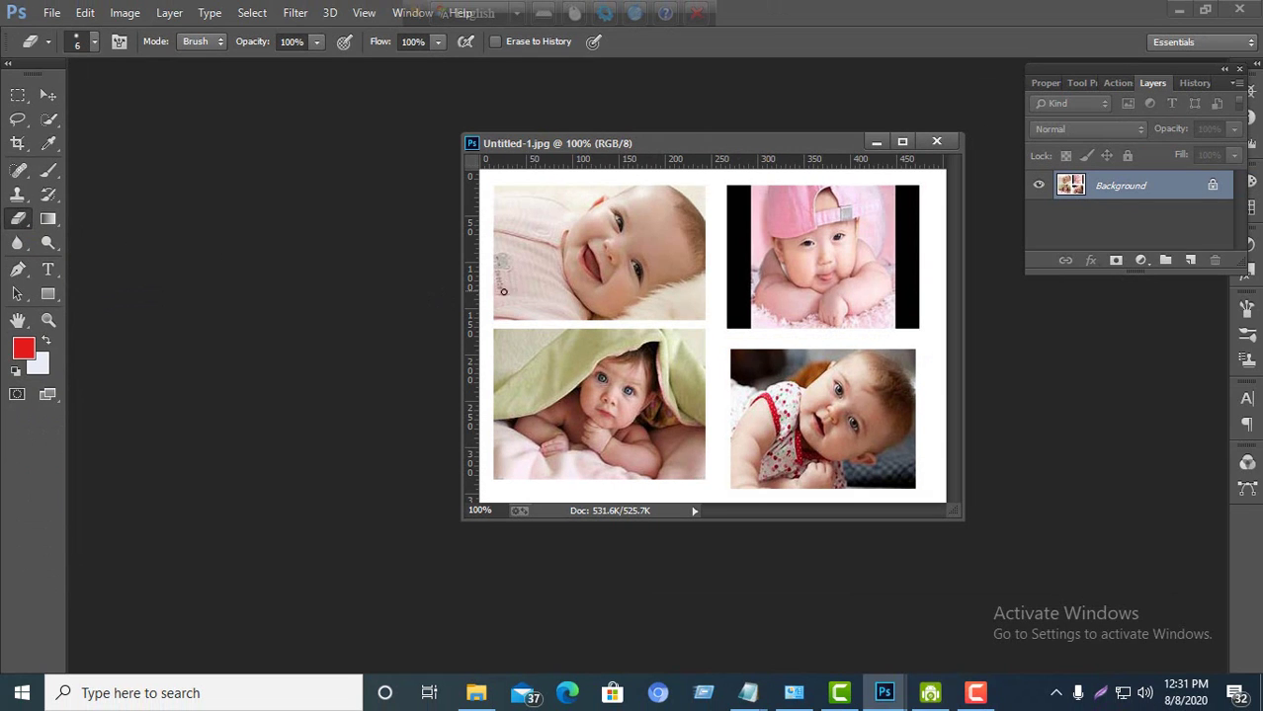
Step: Enlarge the eraser to 59 px and erase the left and middle of the upper-left baby photo to the light background color
{"action": "right_click", "coordinate": [561, 291]}
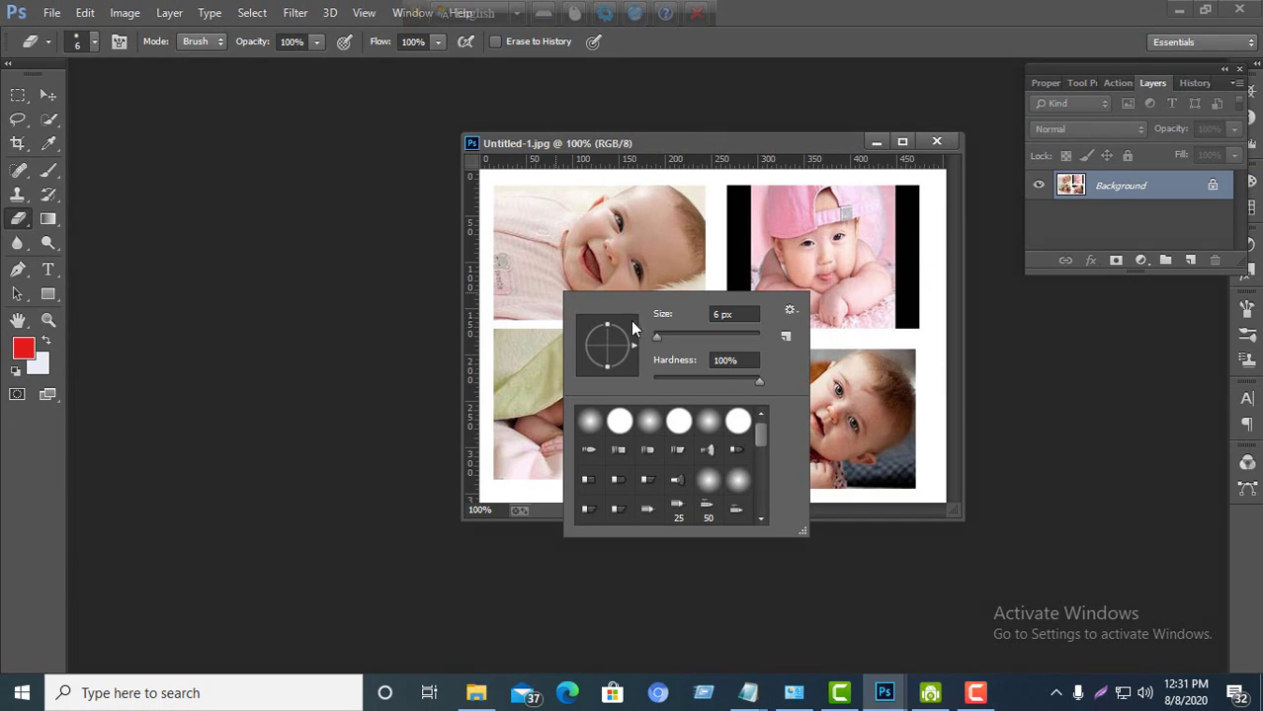
{"action": "left_click", "coordinate": [687, 337]}
{"action": "left_click", "coordinate": [534, 283]}
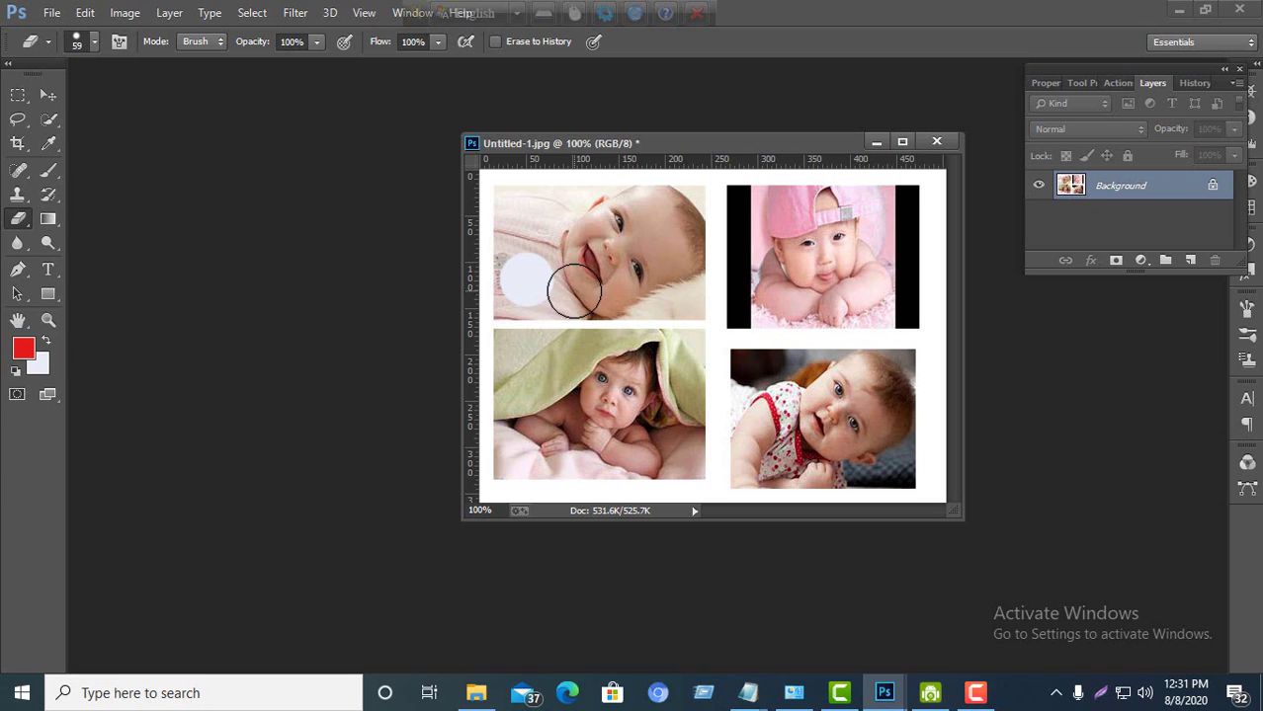
{"action": "left_click_drag", "start_coordinate": [574, 289], "coordinate": [516, 225]}
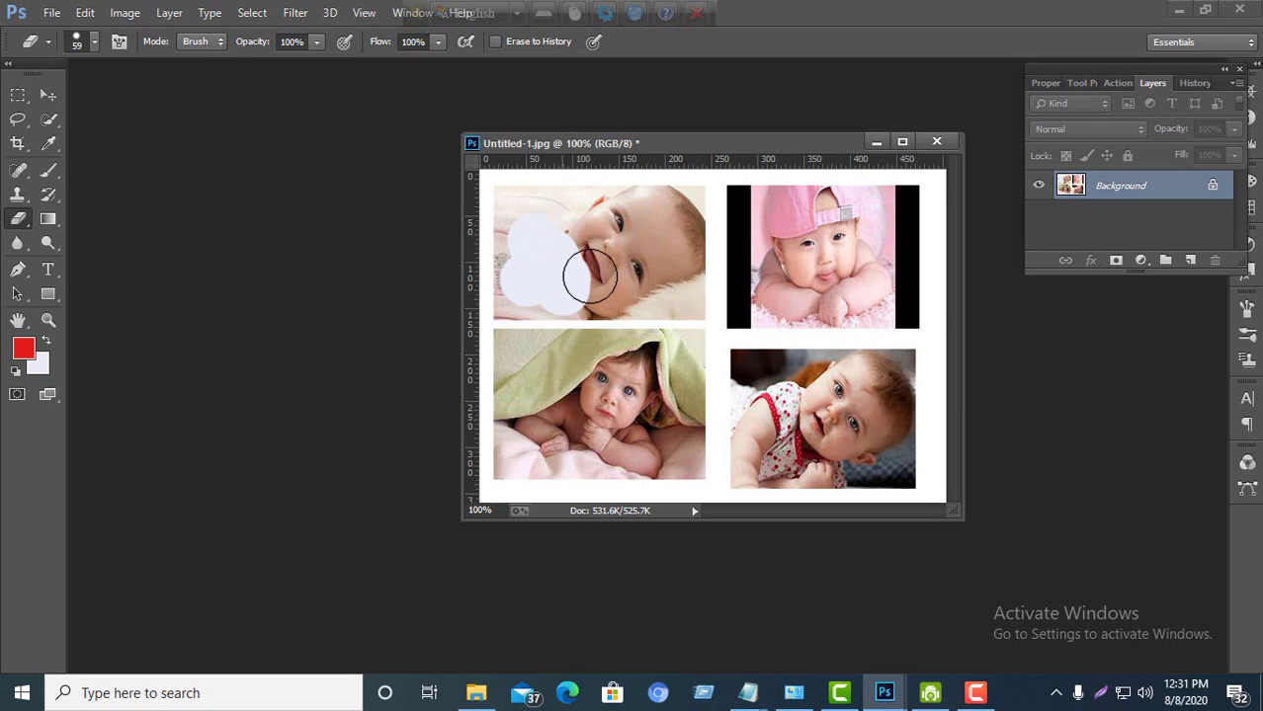
{"action": "mouse_move", "coordinate": [590, 278]}
{"action": "left_mouse_down"}
{"action": "mouse_move", "coordinate": [583, 264]}
{"action": "mouse_move", "coordinate": [627, 282]}
{"action": "mouse_move", "coordinate": [571, 235]}
{"action": "left_mouse_up"}
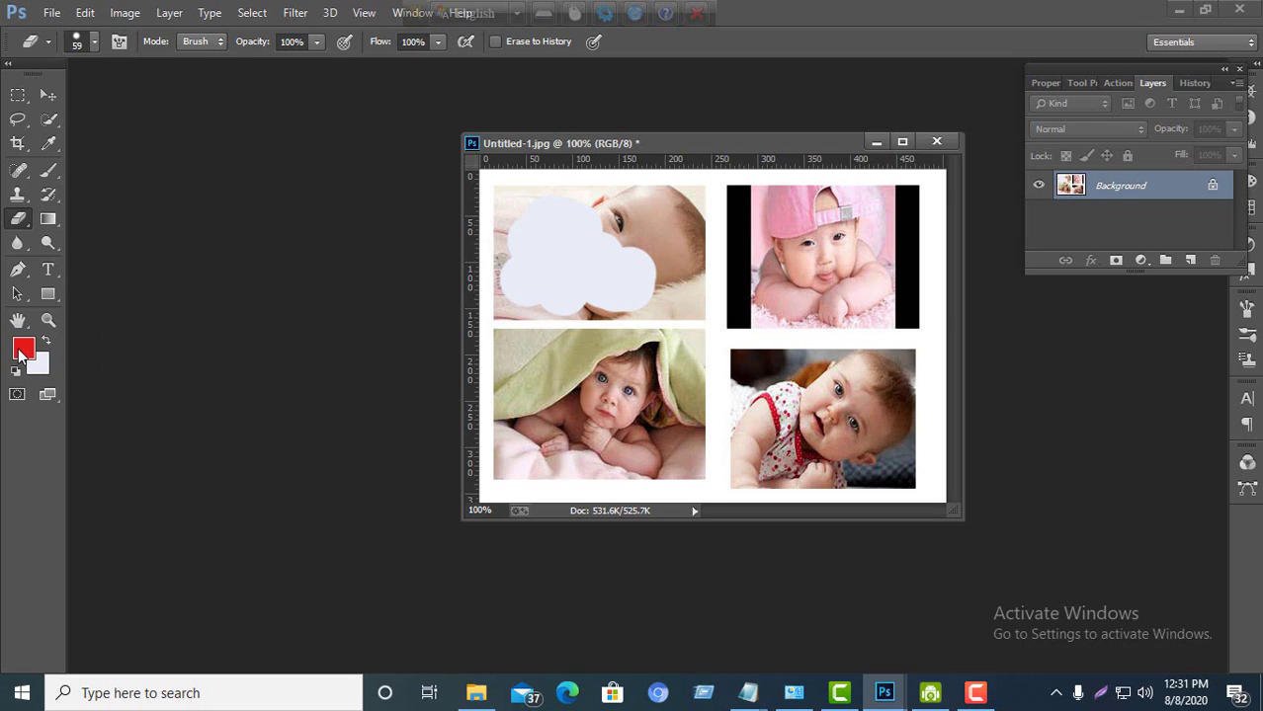
Step: Swap the foreground and background colors and erase the right part of the upper-left baby photo to red
{"action": "left_click", "coordinate": [46, 343]}
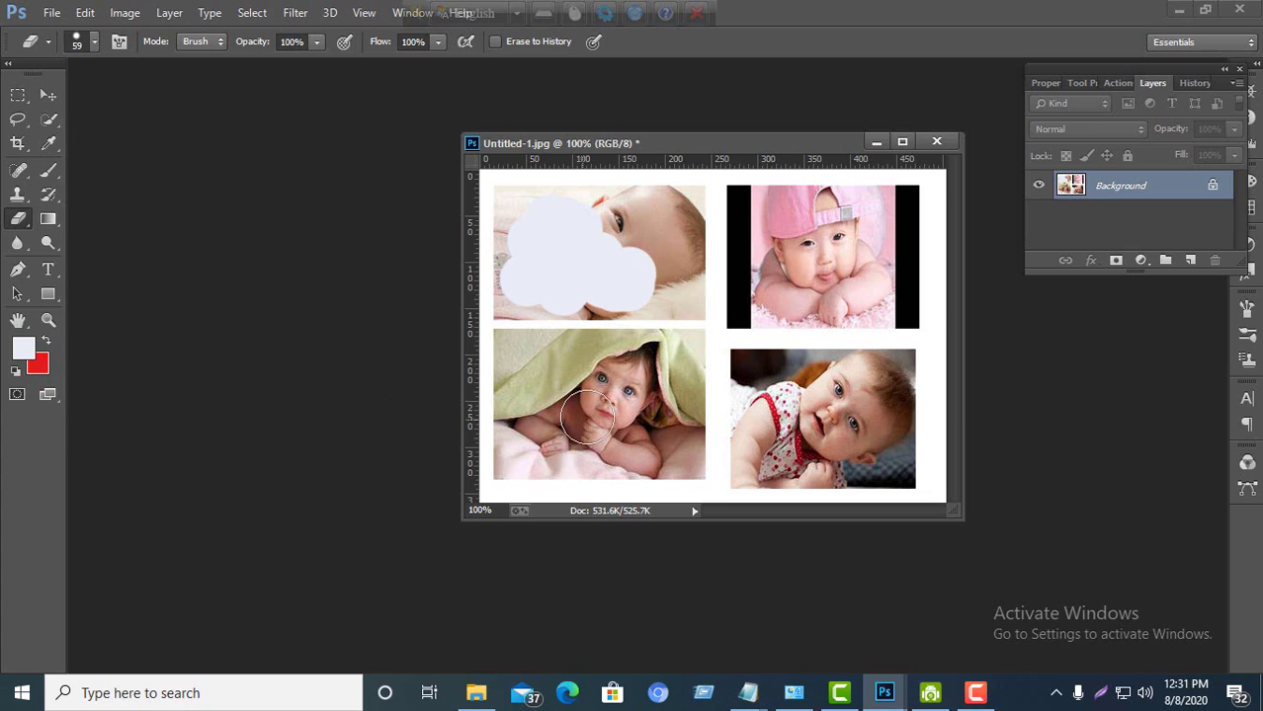
{"action": "left_click", "coordinate": [630, 296]}
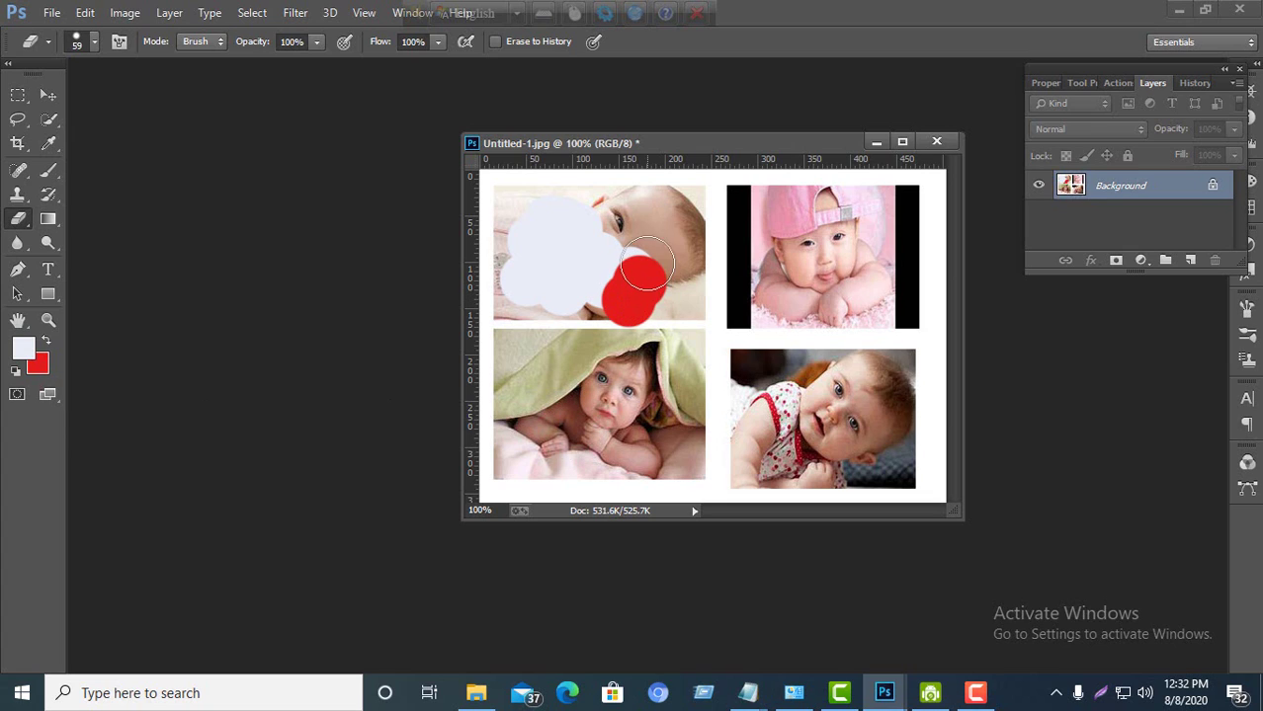
{"action": "left_click", "coordinate": [649, 258]}
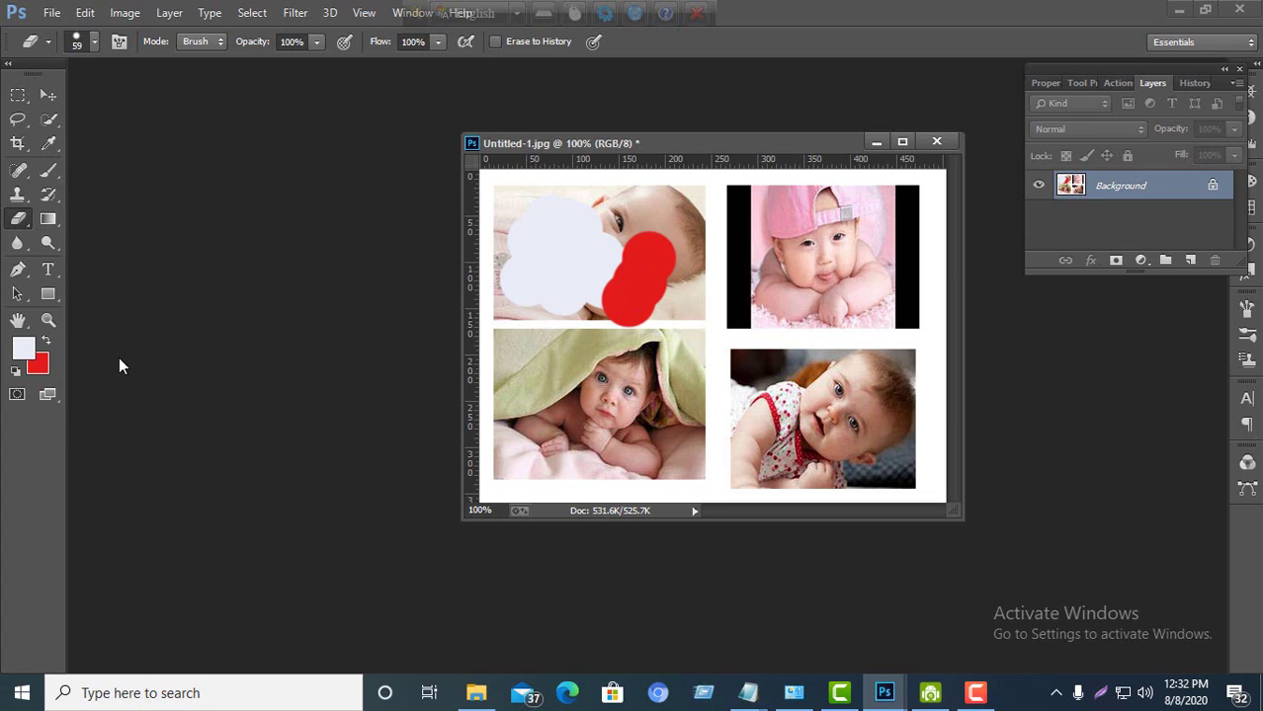
{"action": "left_click", "coordinate": [663, 248]}
{"action": "left_click", "coordinate": [606, 211]}
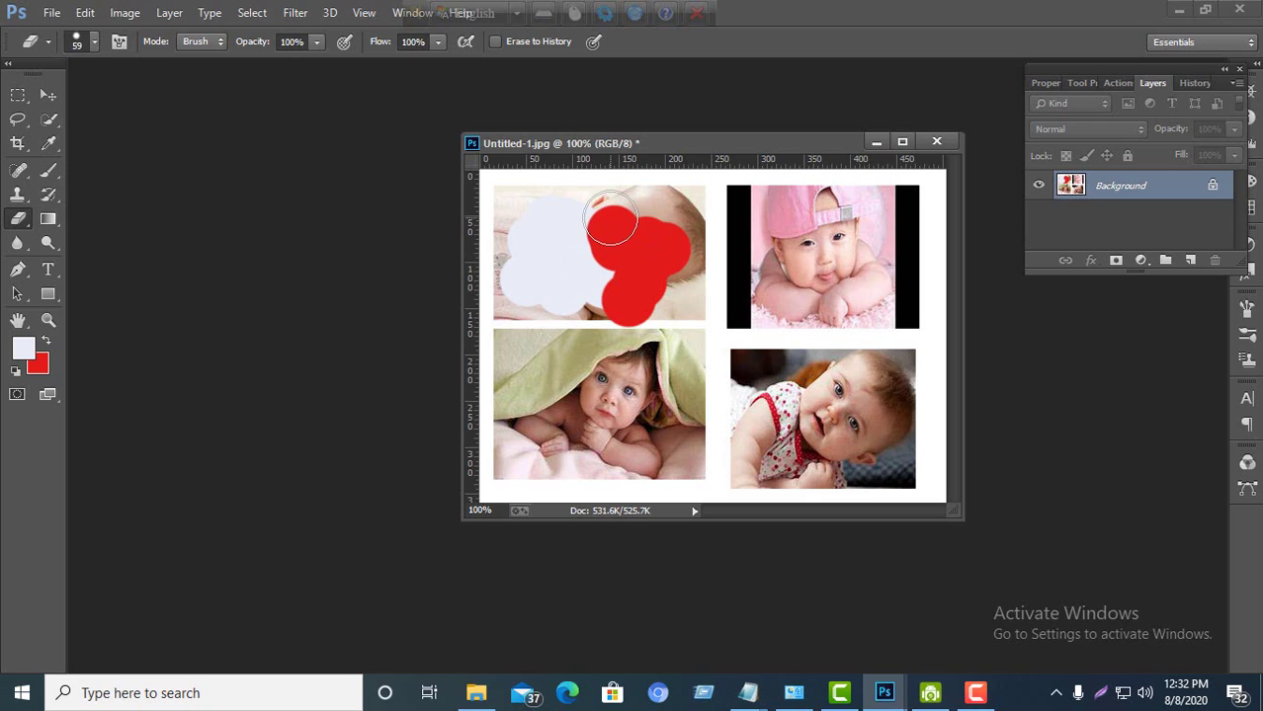
{"action": "mouse_move", "coordinate": [629, 212]}
{"action": "left_mouse_down"}
{"action": "mouse_move", "coordinate": [675, 227]}
{"action": "mouse_move", "coordinate": [670, 280]}
{"action": "left_mouse_up"}
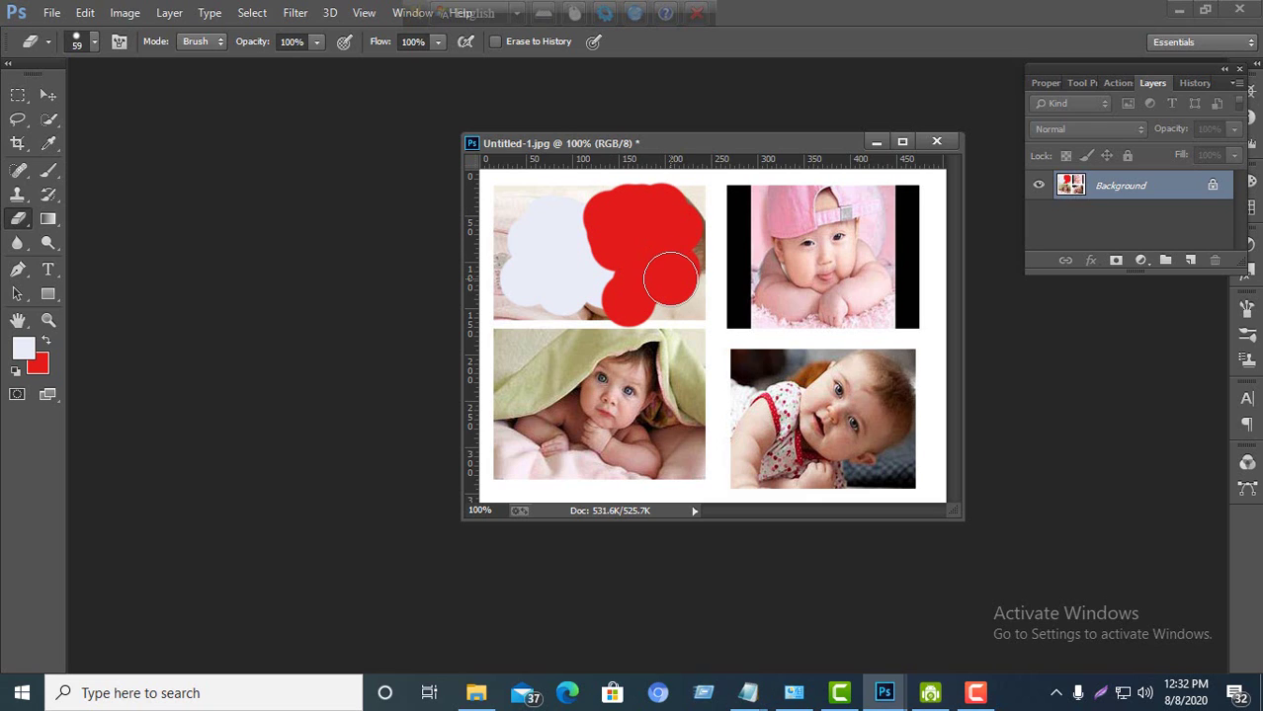
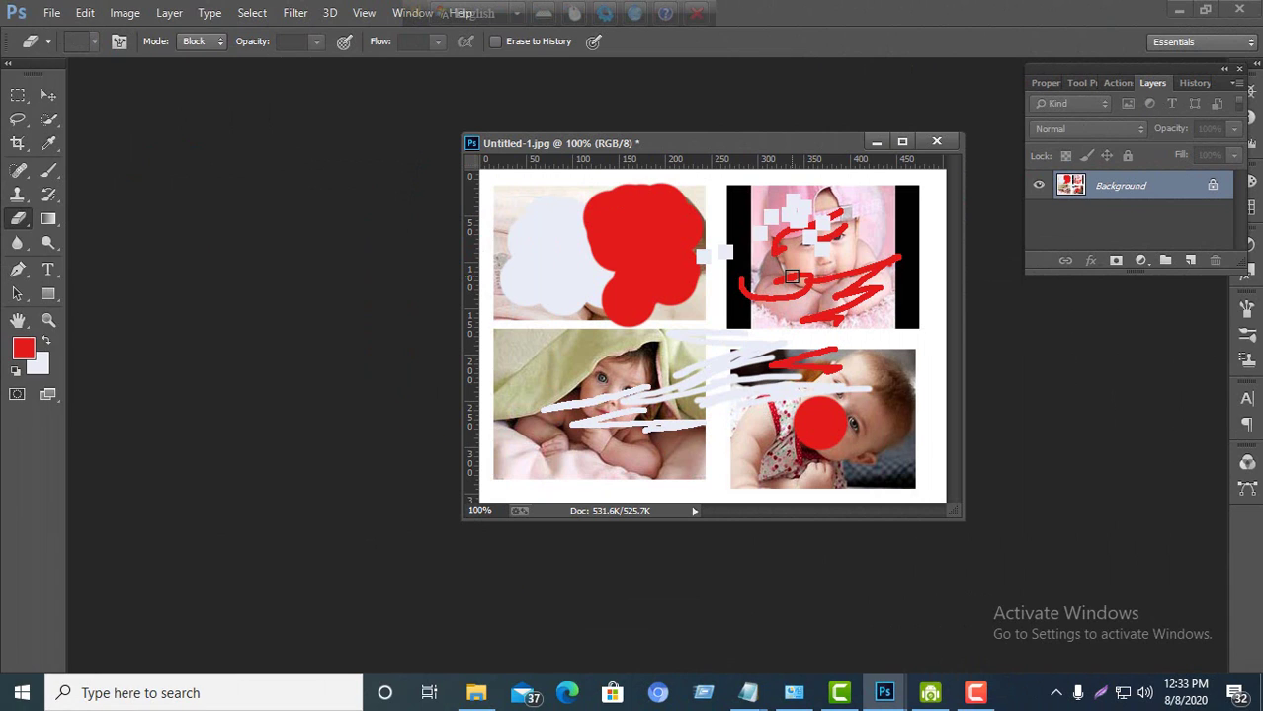
Step: Close the Untitled-1 collage without saving the changes
{"action": "left_click", "coordinate": [938, 141]}
{"action": "left_click", "coordinate": [649, 273]}
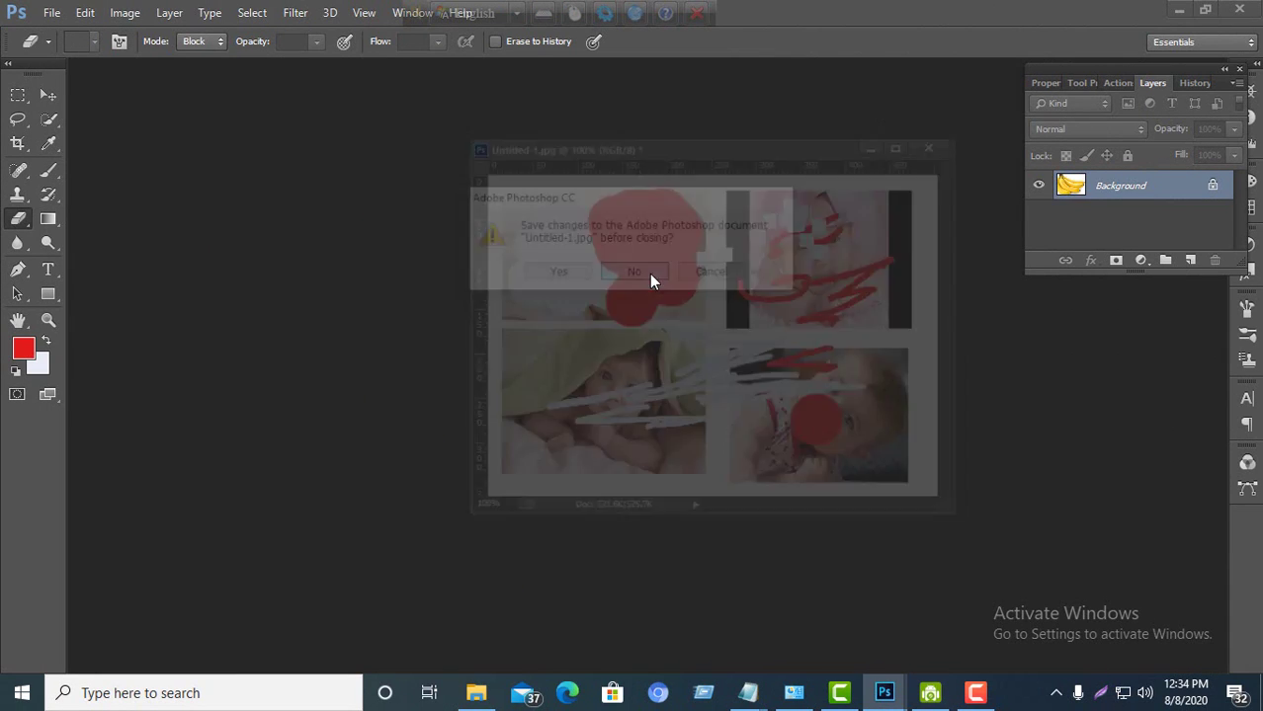
Step: Create a new document with the Default Photoshop Size preset and place its window in the middle of the workspace
{"action": "left_click", "coordinate": [53, 13]}
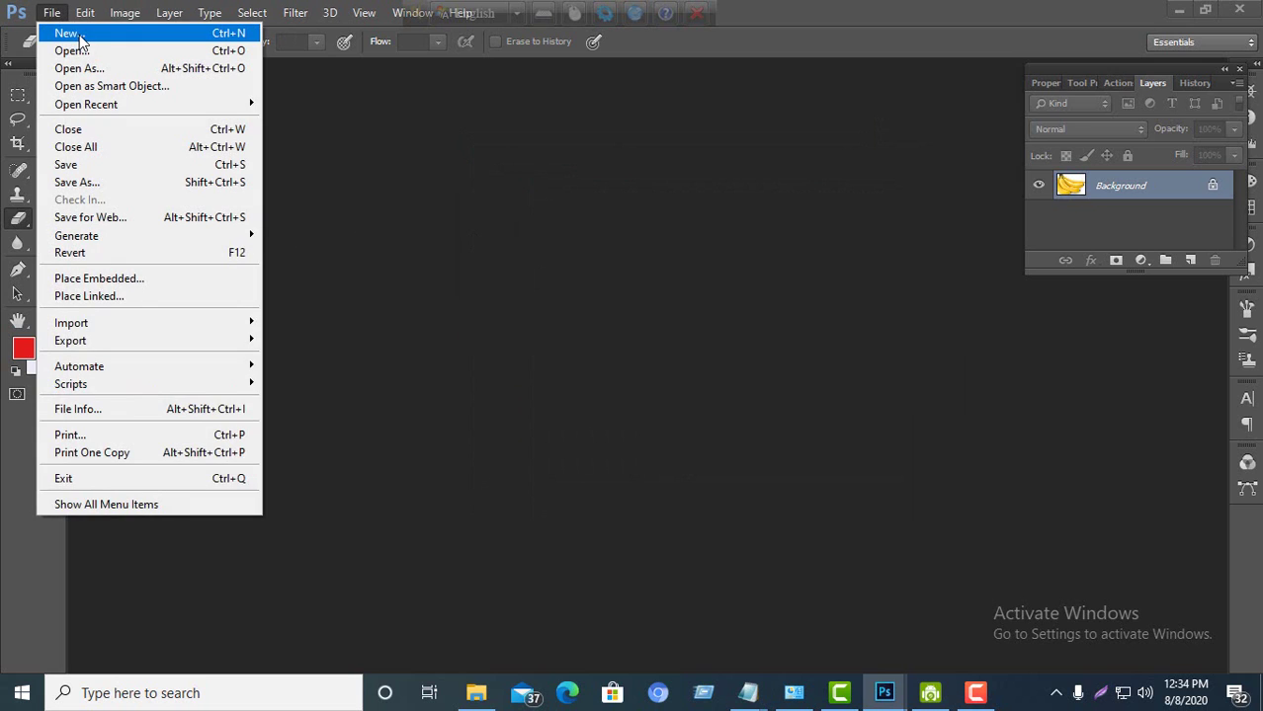
{"action": "left_click", "coordinate": [69, 34]}
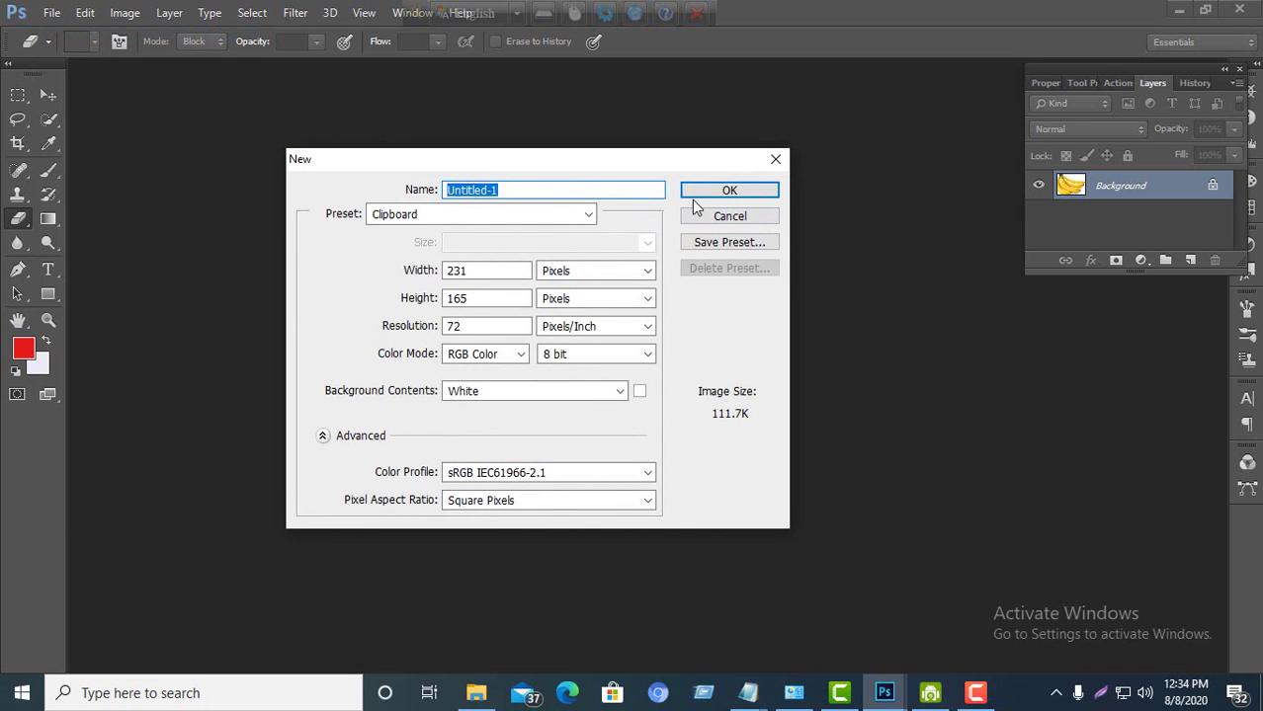
{"action": "left_click", "coordinate": [576, 214]}
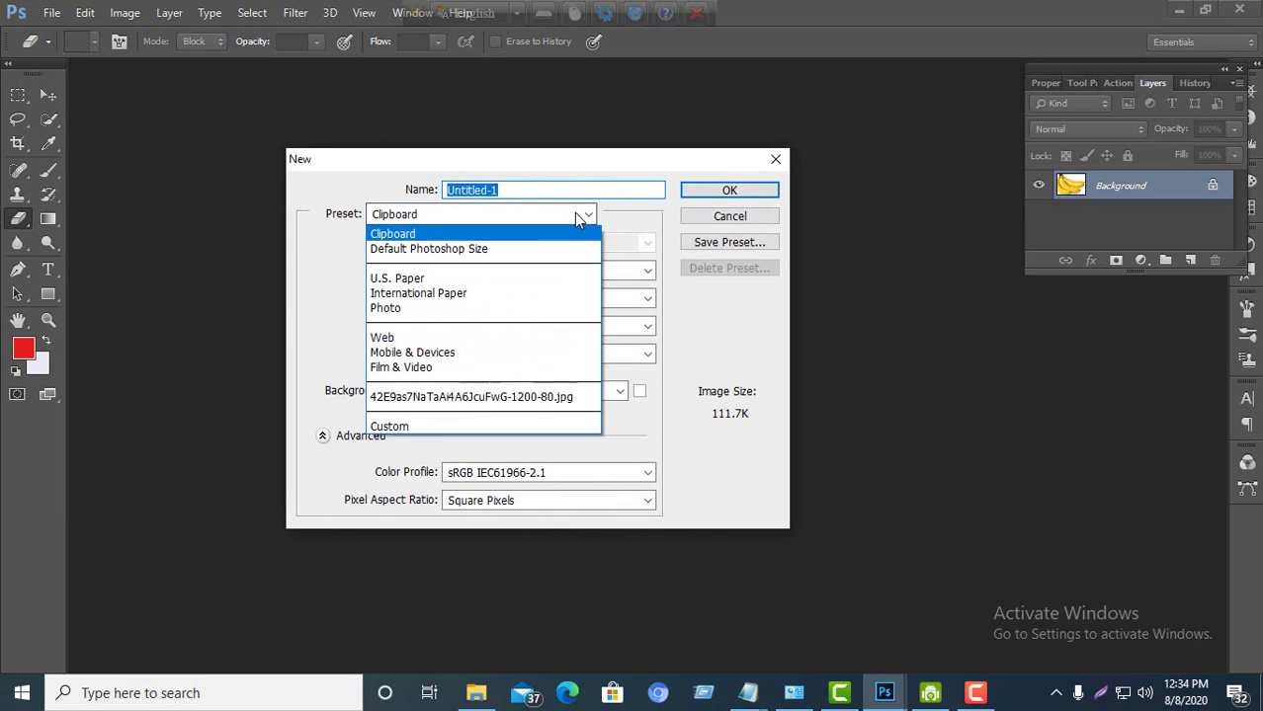
{"action": "left_click", "coordinate": [457, 251]}
{"action": "left_click", "coordinate": [692, 192]}
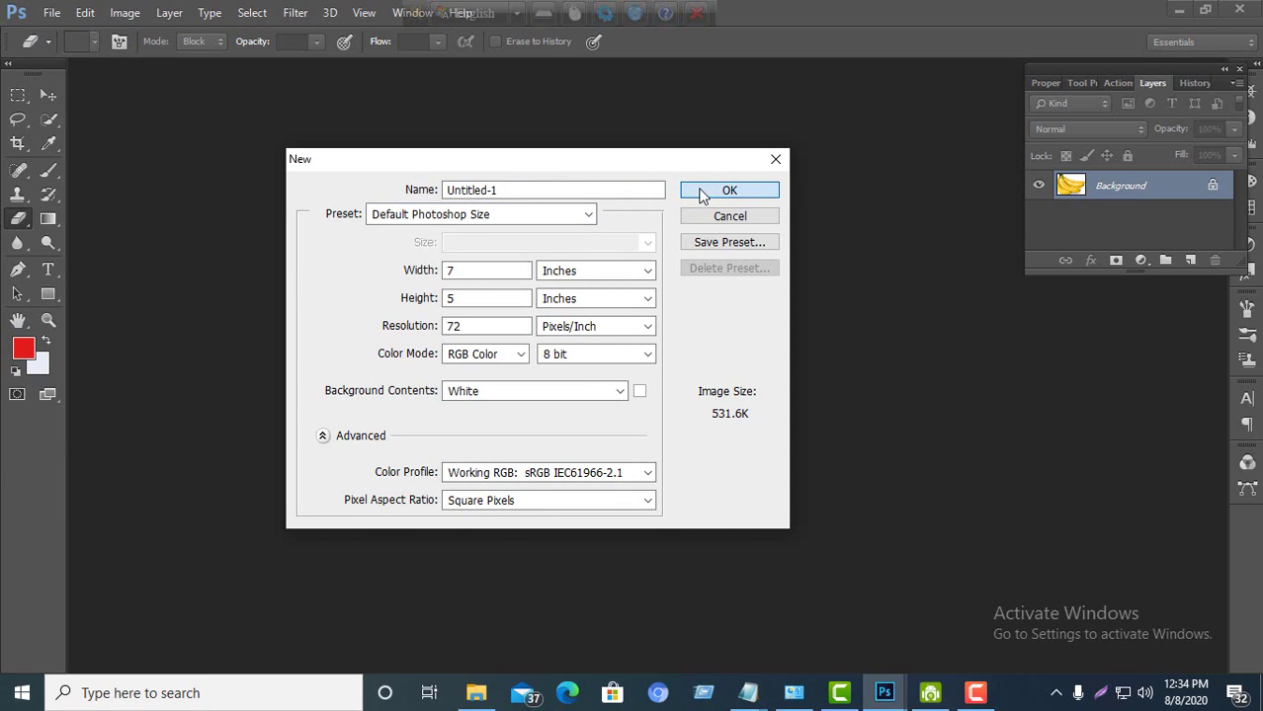
{"action": "left_click_drag", "start_coordinate": [440, 66], "coordinate": [616, 118]}
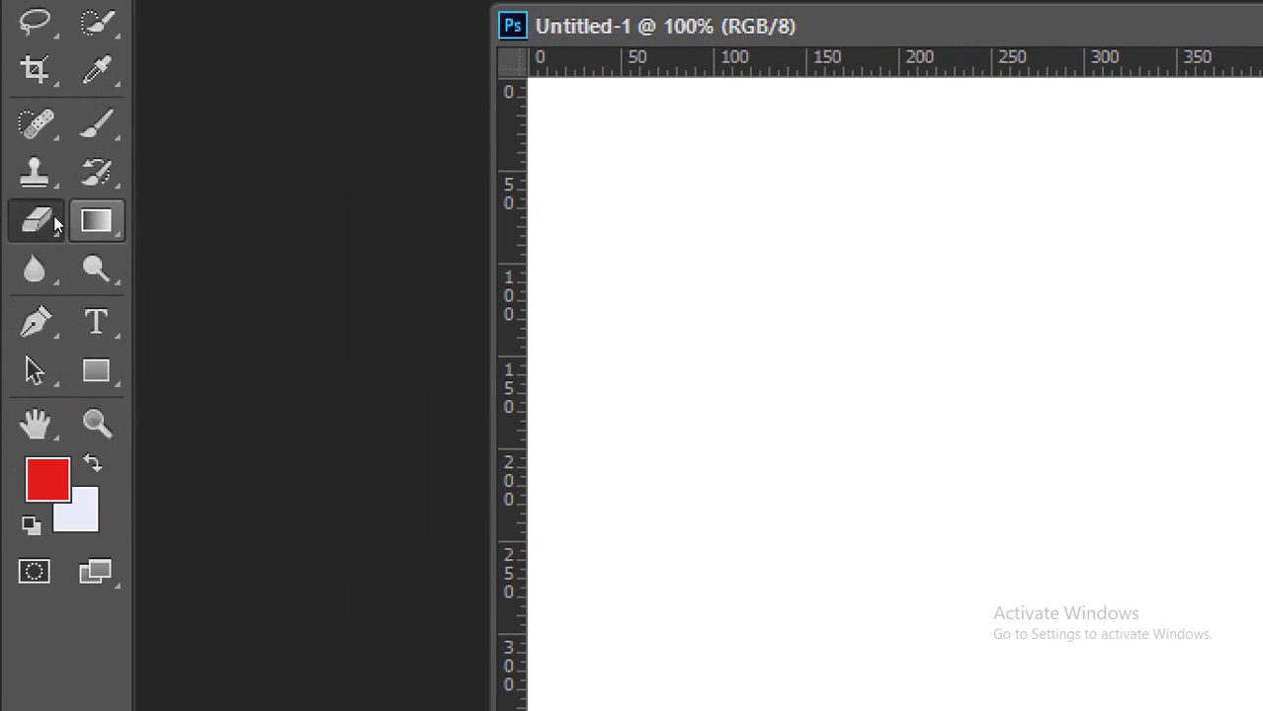
Step: Activate the Gradient tool with the Foreground to Background gradient and fill the canvas horizontally with a red to pale blue linear gradient
{"action": "left_click", "coordinate": [116, 224]}
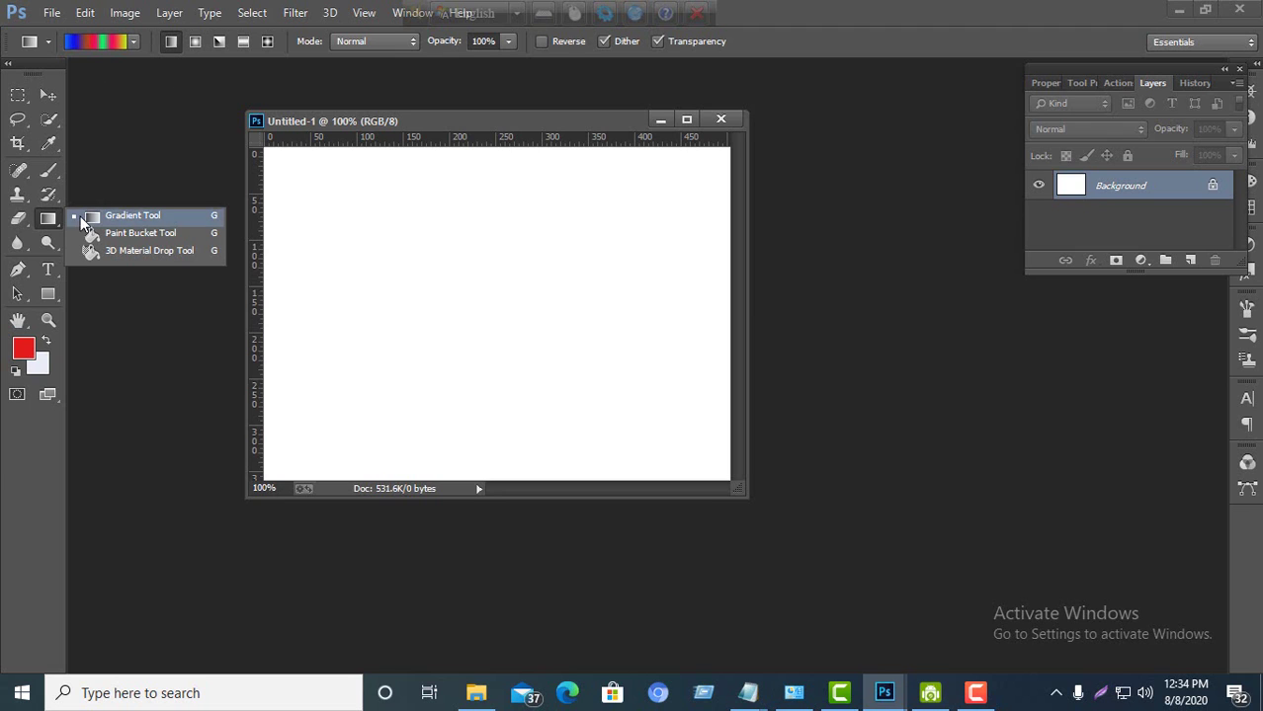
{"action": "left_click", "coordinate": [133, 216]}
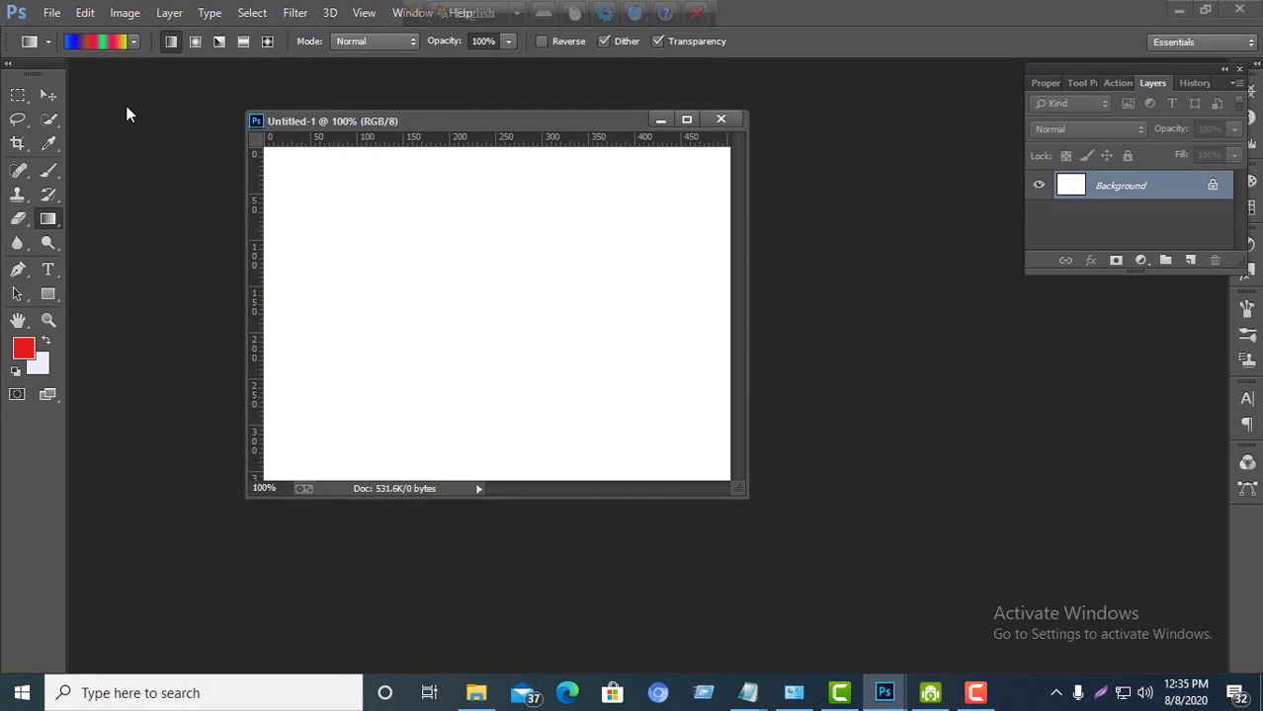
{"action": "left_click", "coordinate": [133, 42]}
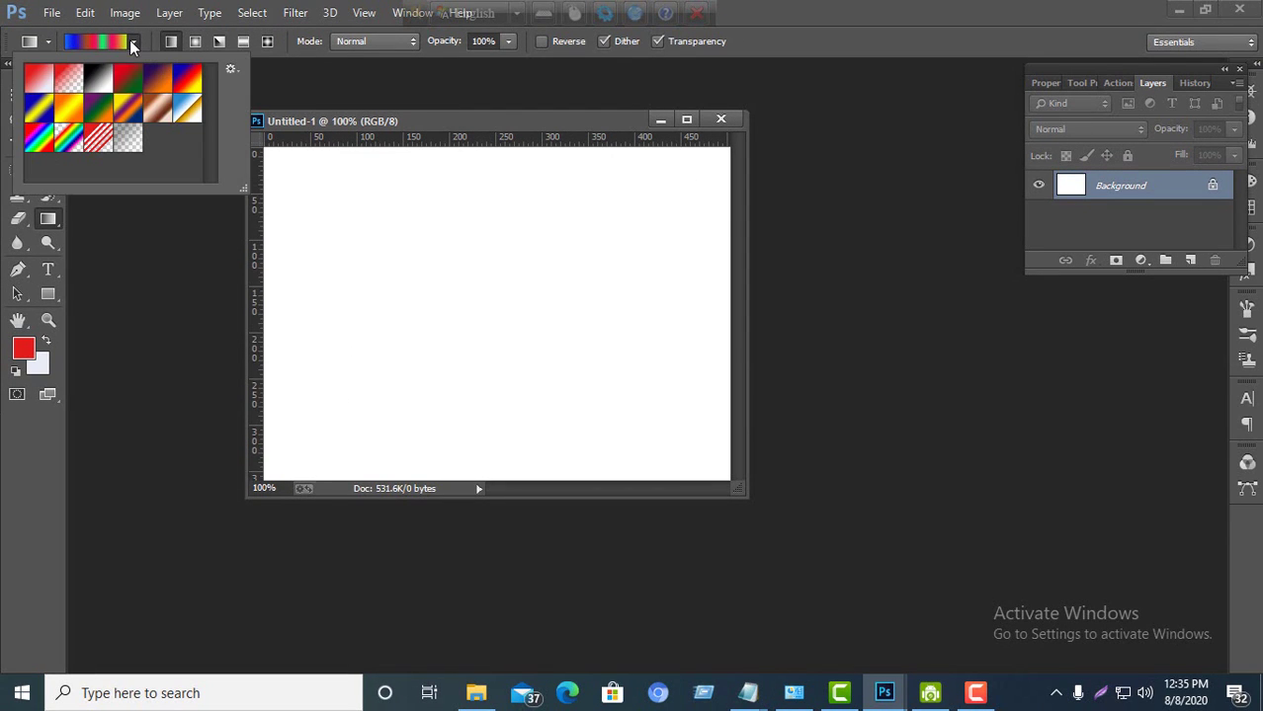
{"action": "left_click", "coordinate": [69, 79]}
{"action": "left_click", "coordinate": [441, 116]}
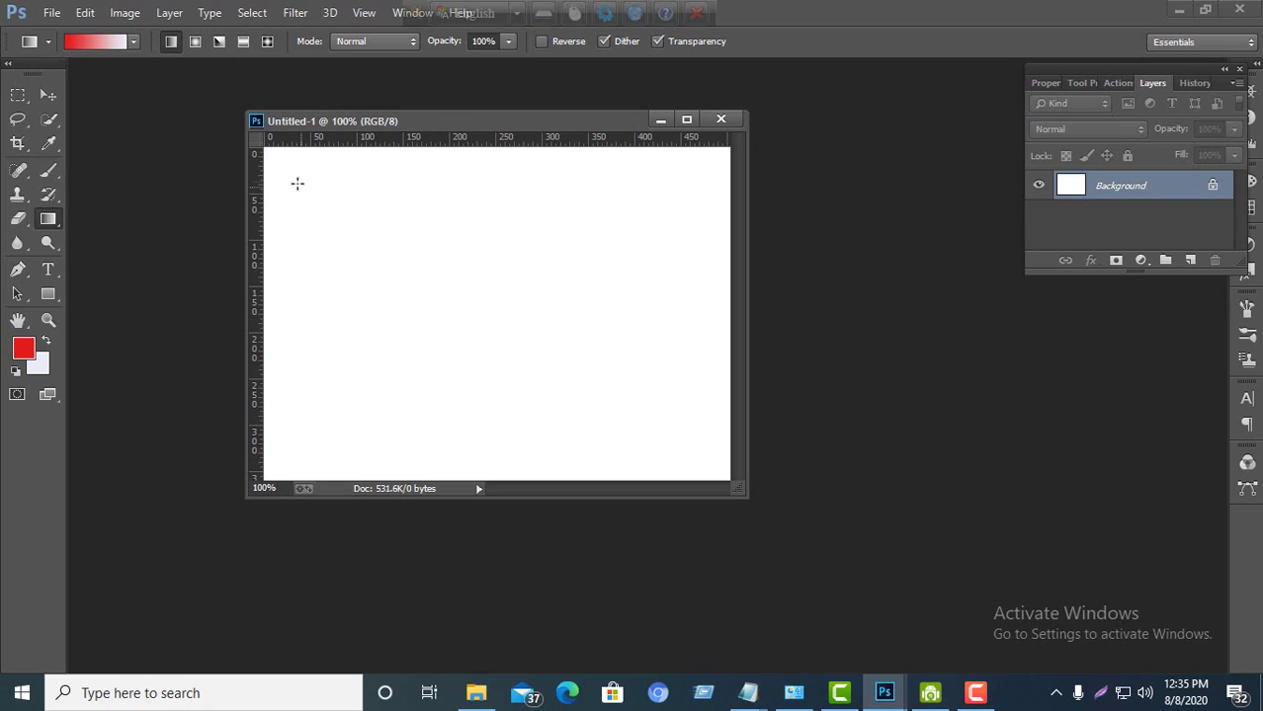
{"action": "left_click_drag", "start_coordinate": [264, 287], "coordinate": [741, 281]}
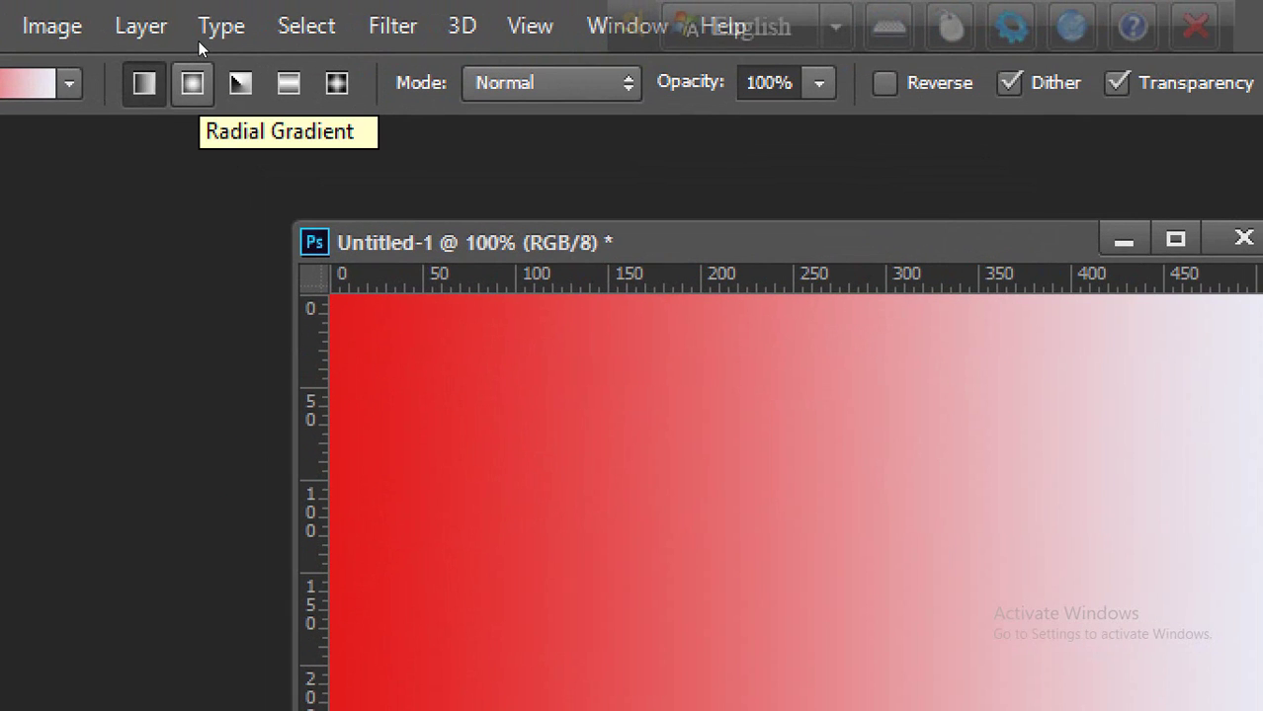
Step: Fill the canvas with a radial gradient from its middle, and replace it with an angle gradient
{"action": "left_click", "coordinate": [195, 42]}
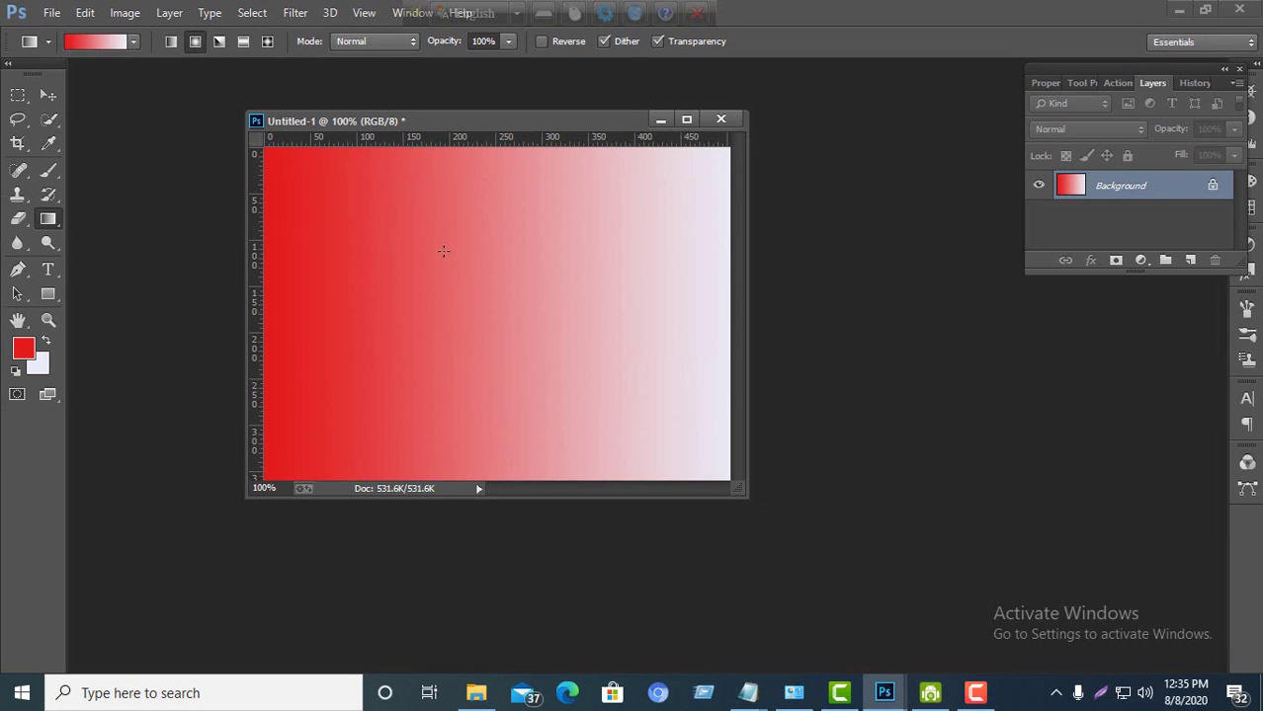
{"action": "left_click_drag", "start_coordinate": [509, 299], "coordinate": [381, 281]}
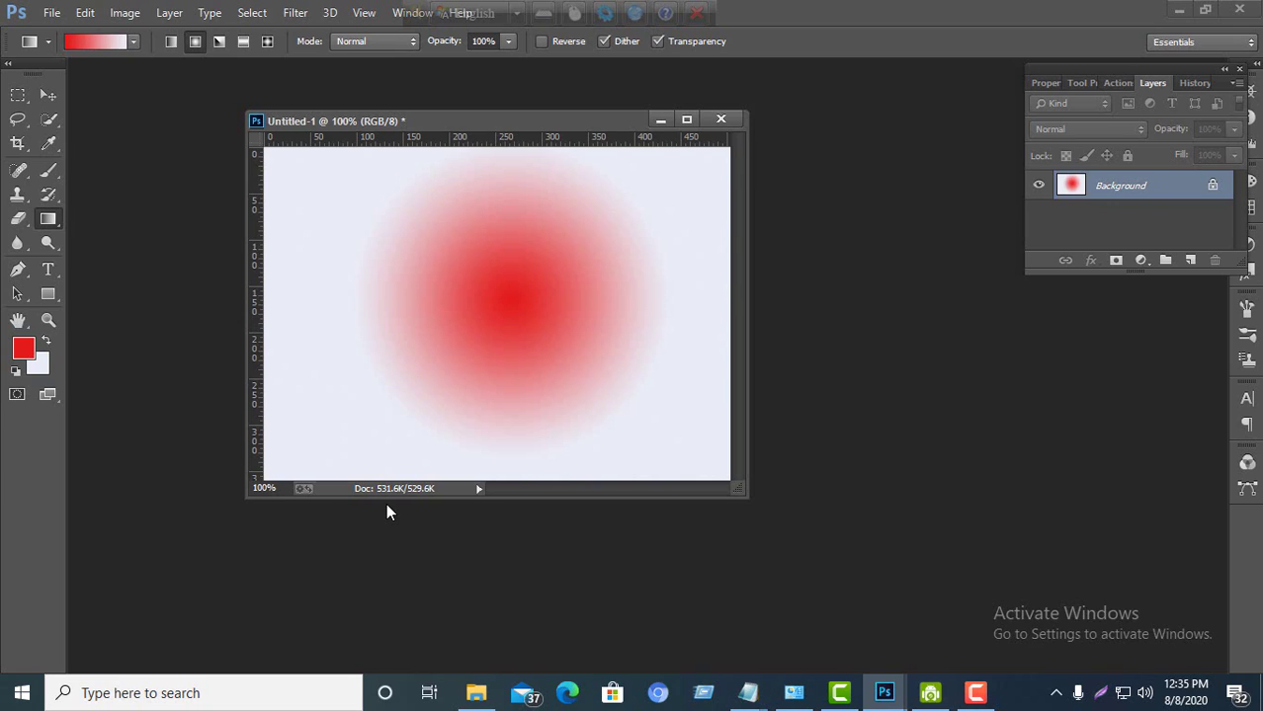
{"action": "left_click", "coordinate": [219, 45]}
{"action": "left_click_drag", "start_coordinate": [547, 333], "coordinate": [329, 270]}
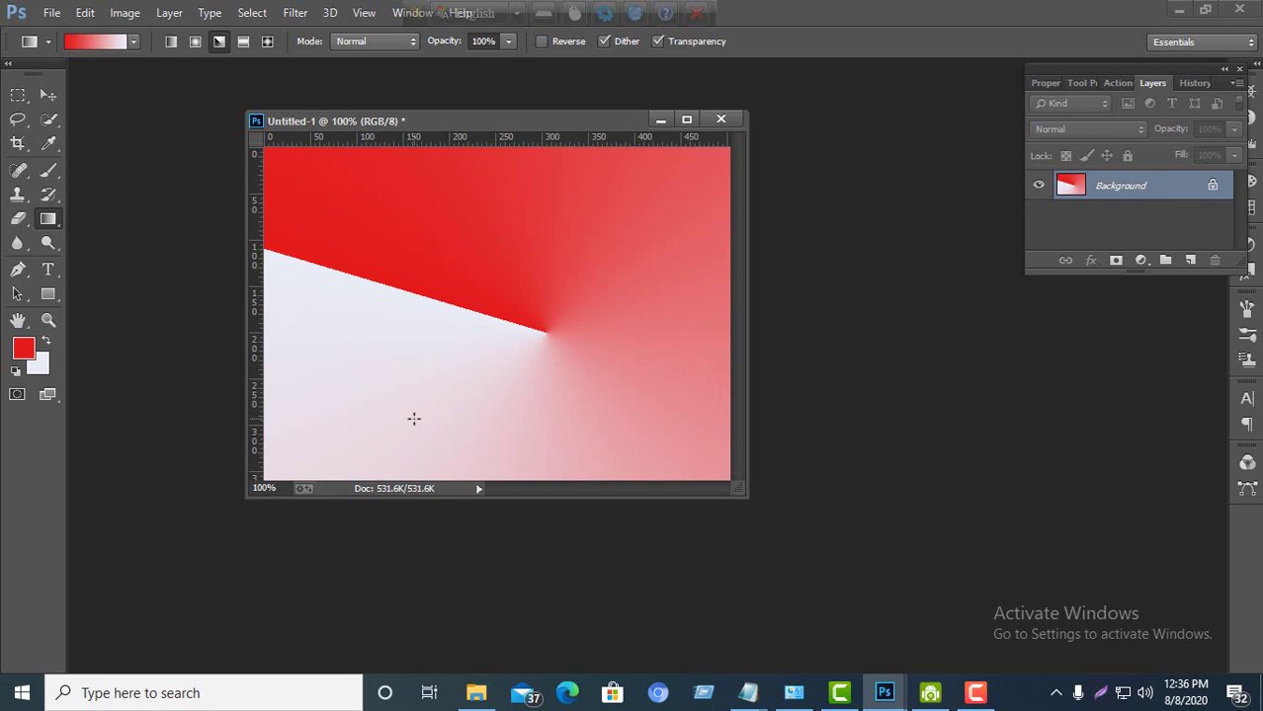
Step: Try several diamond gradients of different size and angle from the upper middle of the canvas
{"action": "left_click", "coordinate": [242, 41]}
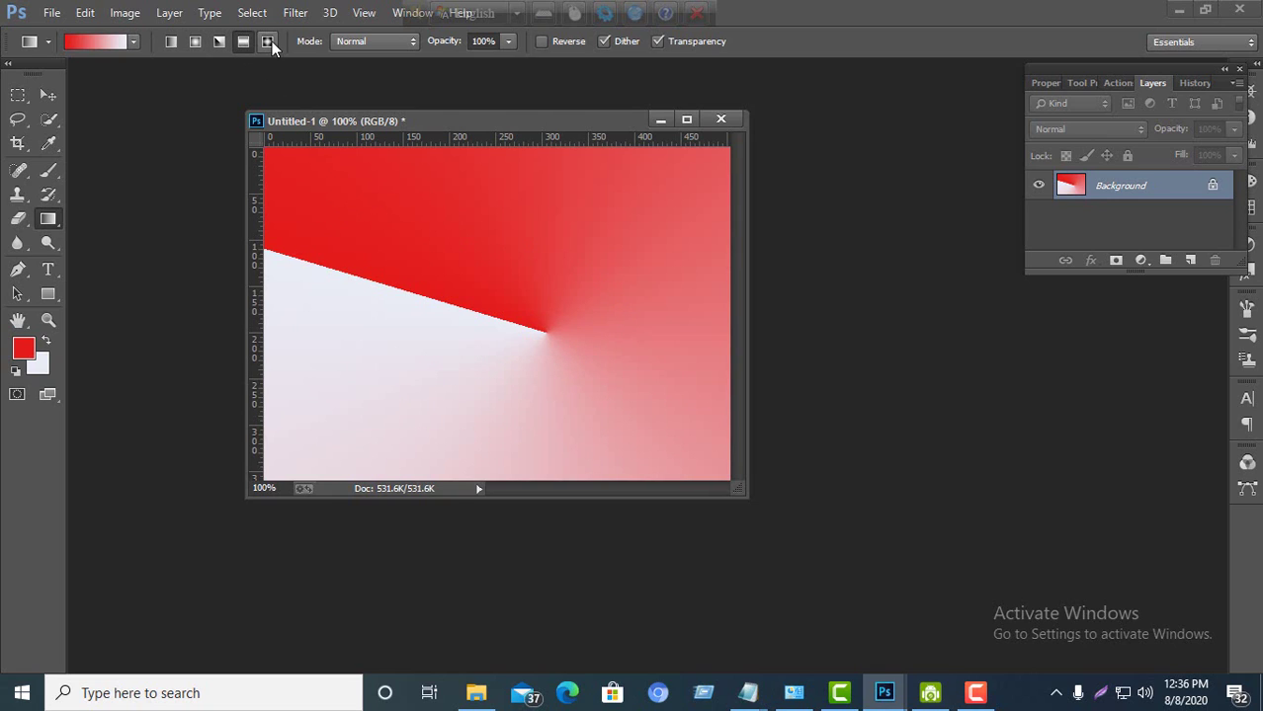
{"action": "left_click_drag", "start_coordinate": [471, 234], "coordinate": [488, 318]}
{"action": "left_click_drag", "start_coordinate": [435, 257], "coordinate": [502, 381]}
{"action": "mouse_move", "coordinate": [473, 259]}
{"action": "left_mouse_down"}
{"action": "mouse_move", "coordinate": [628, 417]}
{"action": "mouse_move", "coordinate": [623, 405]}
{"action": "left_mouse_up"}
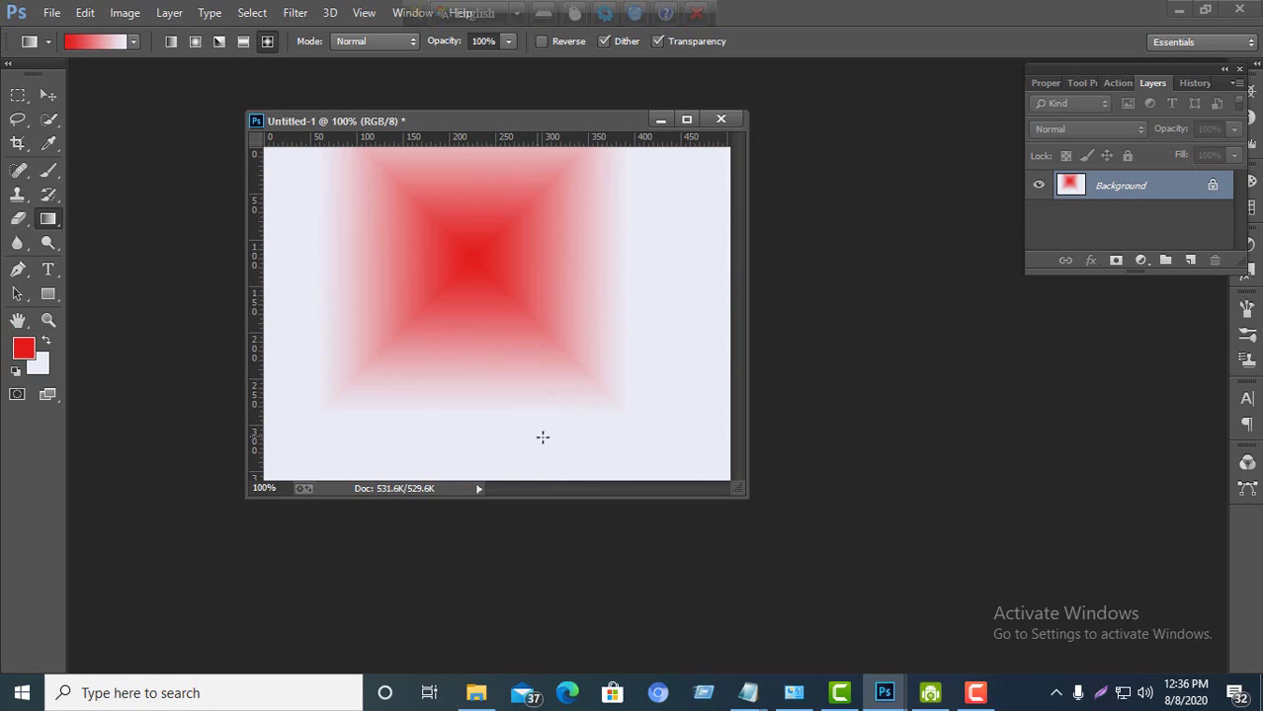
Step: Undo all gradient fills back to the blank white canvas
{"action": "key", "text": "ctrl+alt+z"}
{"action": "key", "text": "ctrl+alt+z"}
{"action": "key", "text": "ctrl+alt+z"}
{"action": "key", "text": "ctrl+alt+z"}
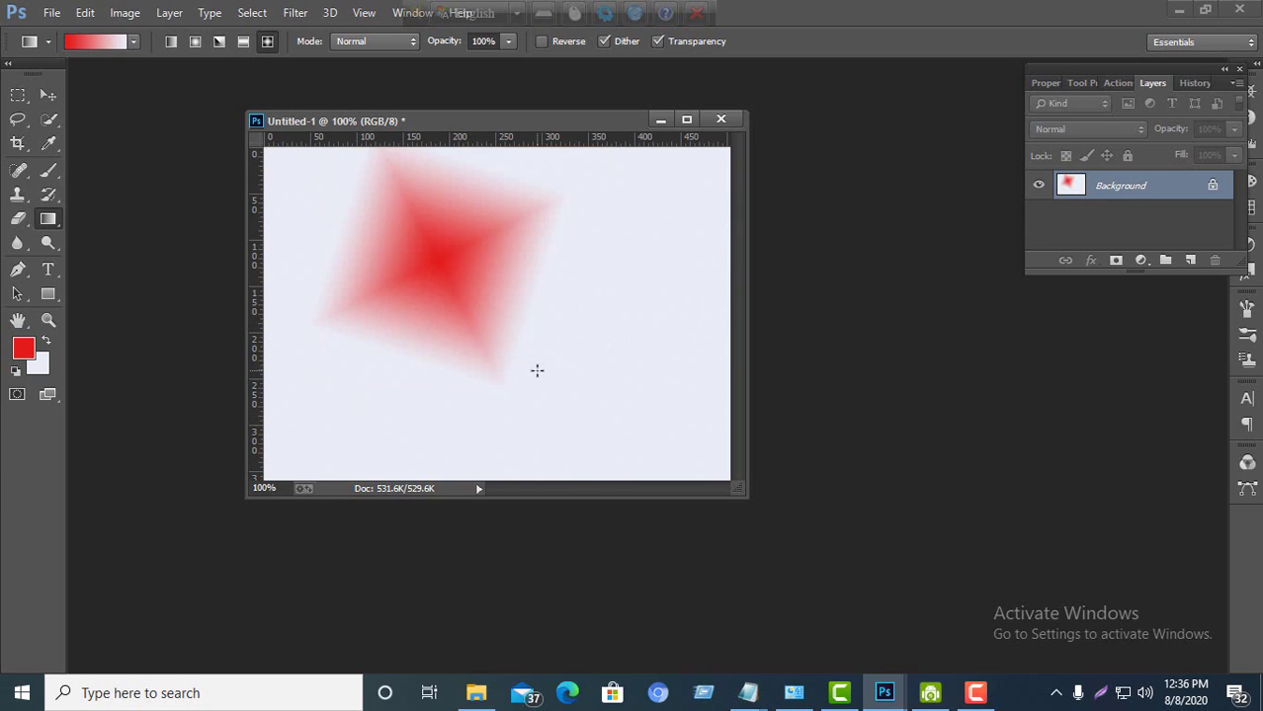
{"action": "key", "text": "ctrl+alt+z"}
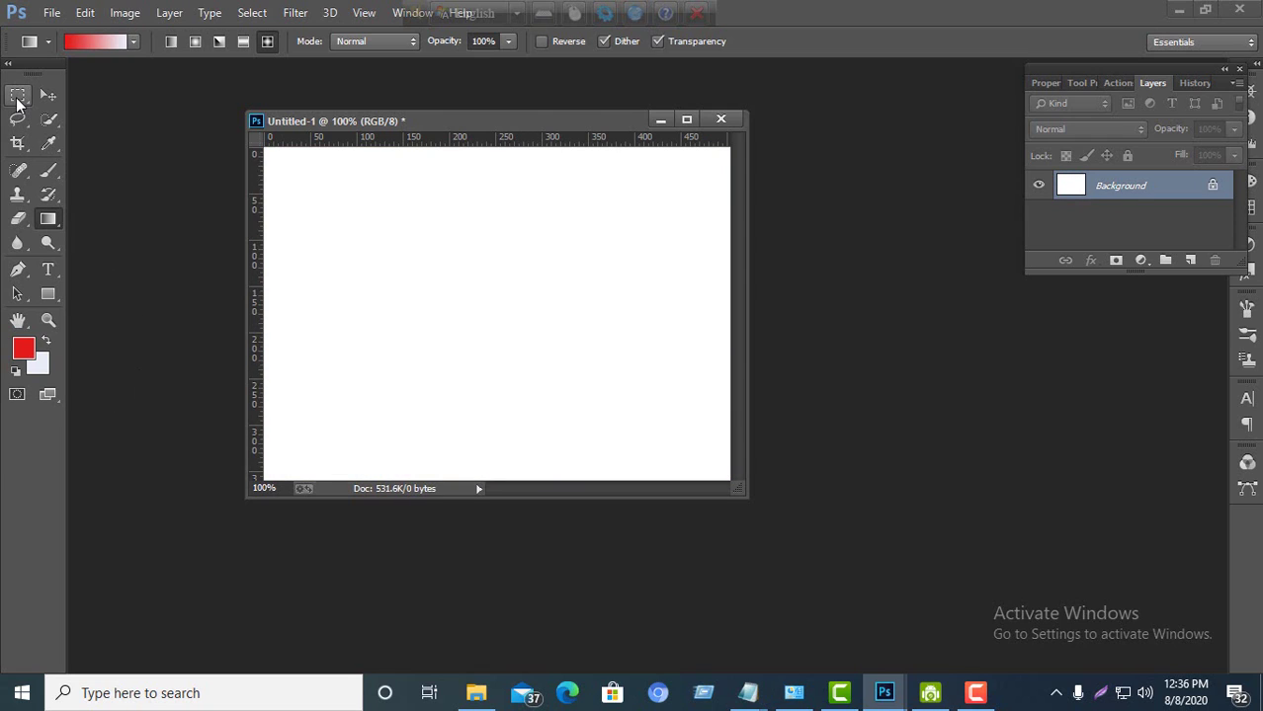
Step: Select a square area about 230 px wide in the left part of the canvas with the Rectangular Marquee tool
{"action": "left_click", "coordinate": [17, 96]}
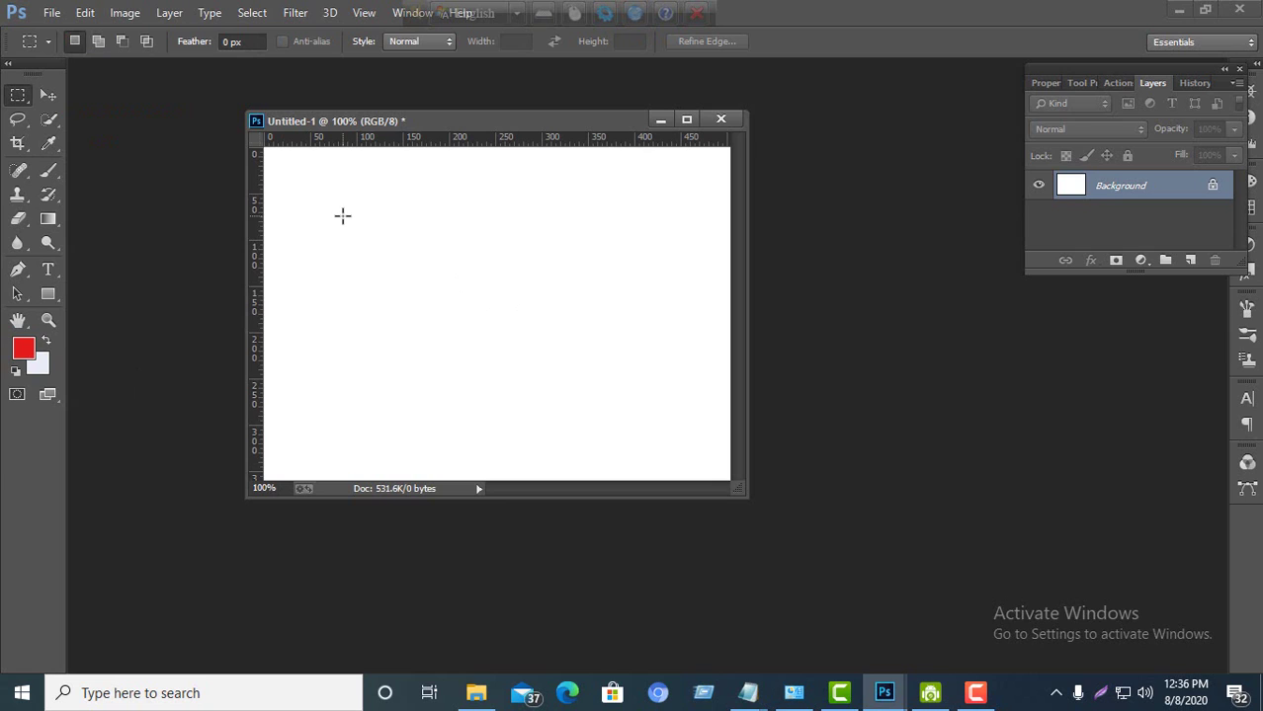
{"action": "left_click_drag", "start_coordinate": [322, 201], "coordinate": [637, 395]}
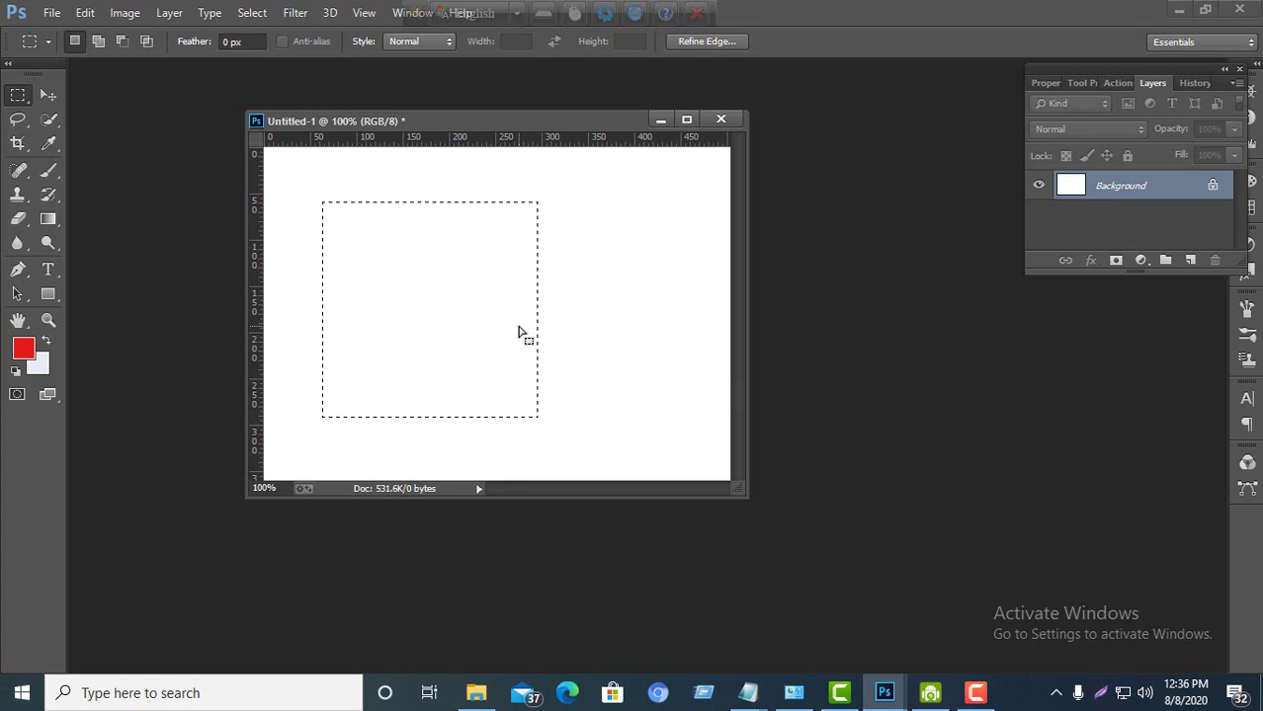
Step: Fill the square selection with a red to pale blue diamond gradient, and replace it with a horizontal linear gradient
{"action": "left_click", "coordinate": [48, 220]}
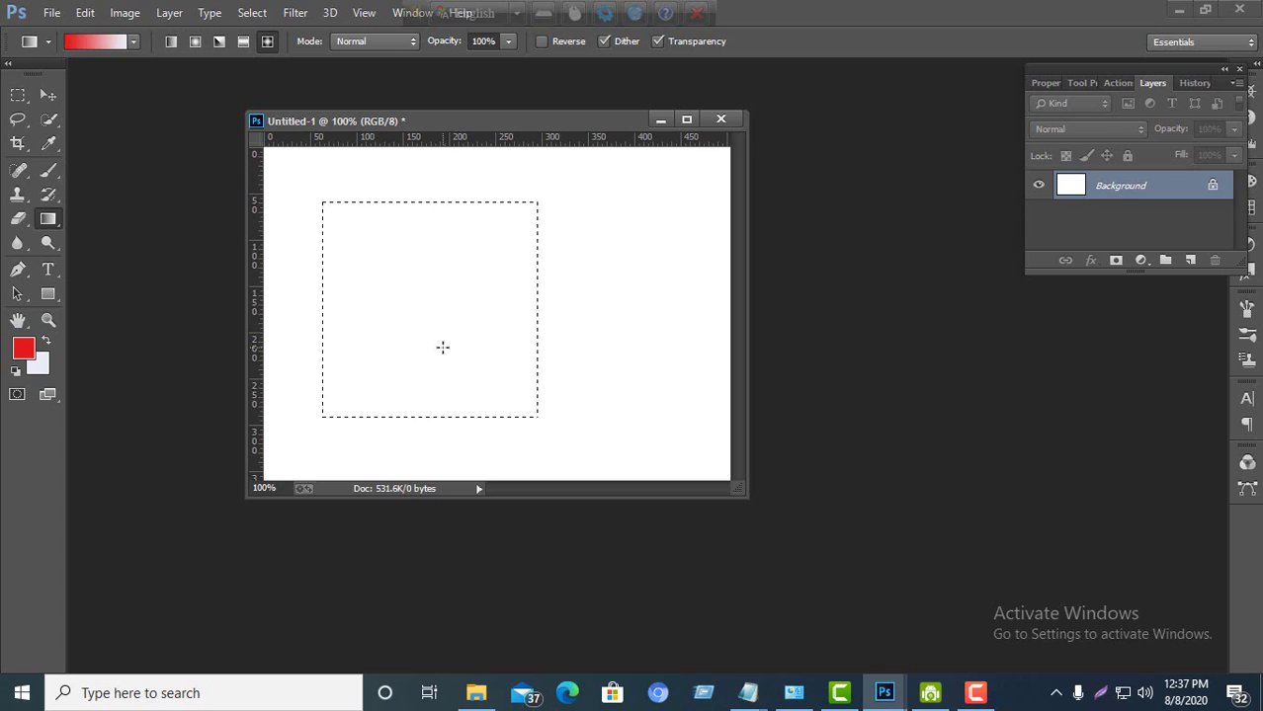
{"action": "left_click_drag", "start_coordinate": [358, 307], "coordinate": [548, 310]}
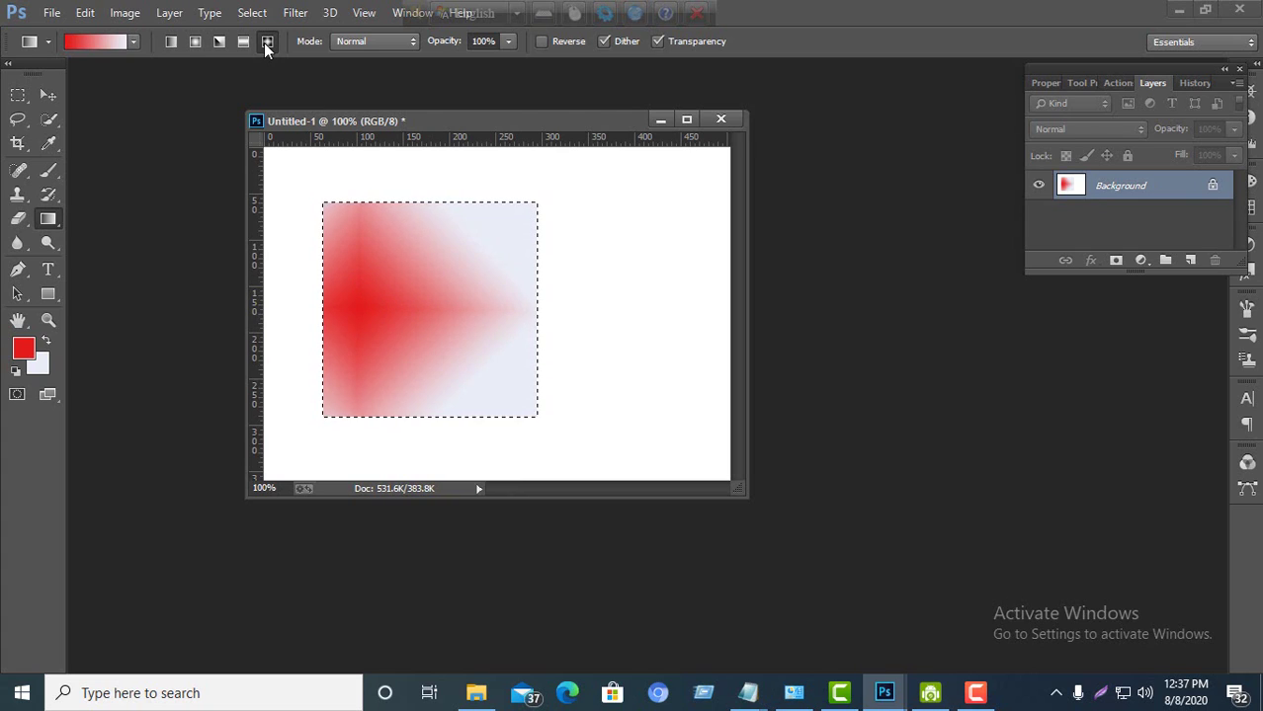
{"action": "left_click", "coordinate": [173, 41]}
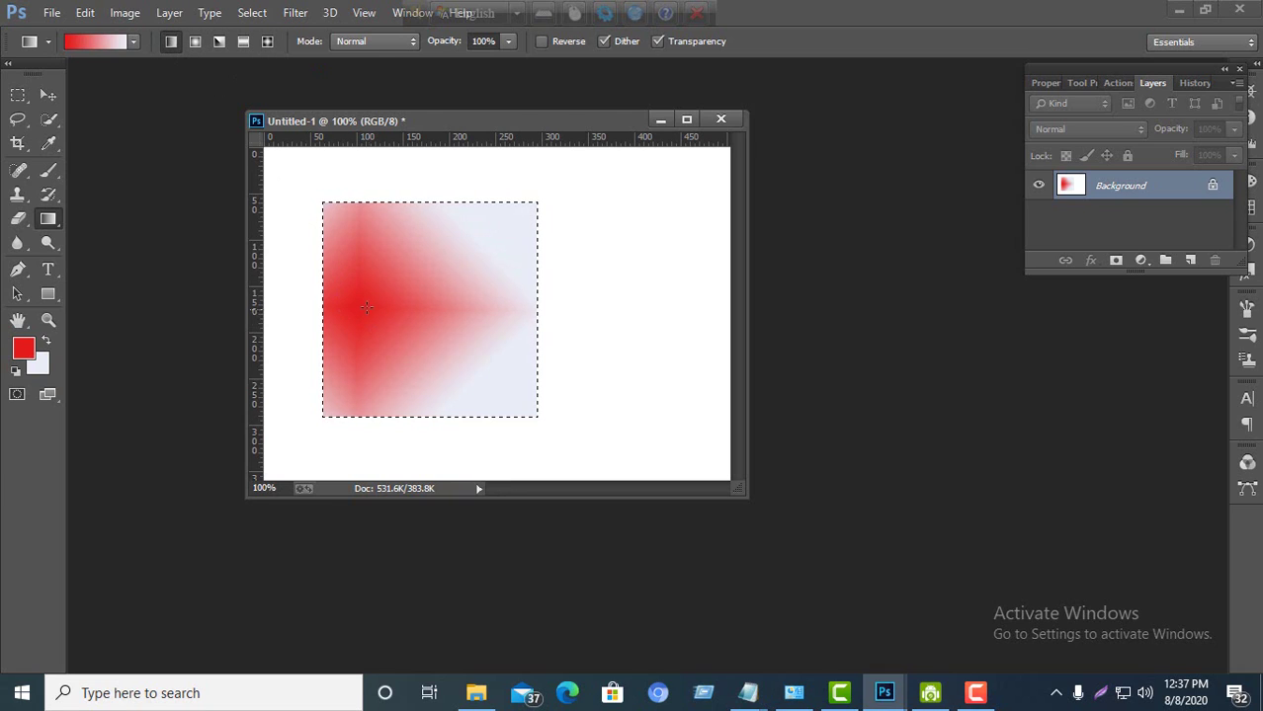
{"action": "left_click_drag", "start_coordinate": [495, 305], "coordinate": [567, 309]}
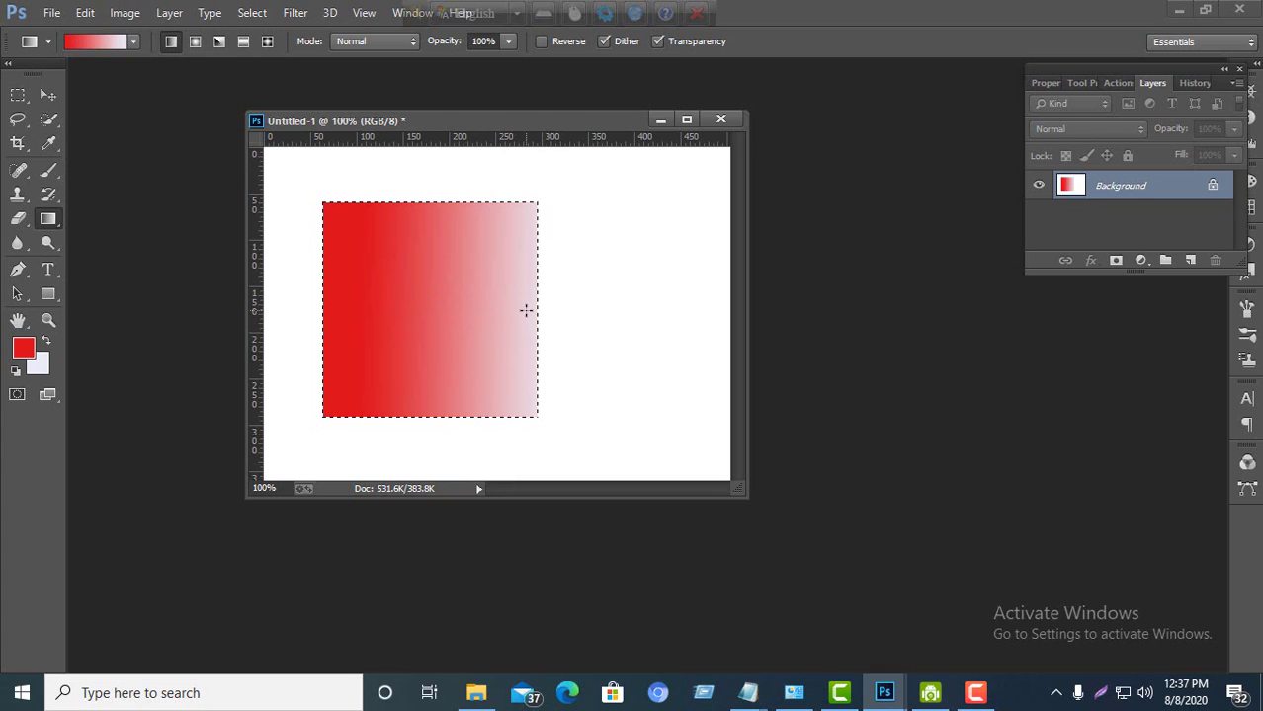
Step: Reset the foreground and background colors to black and white and fill the selection with a horizontal linear gradient
{"action": "left_click", "coordinate": [16, 373]}
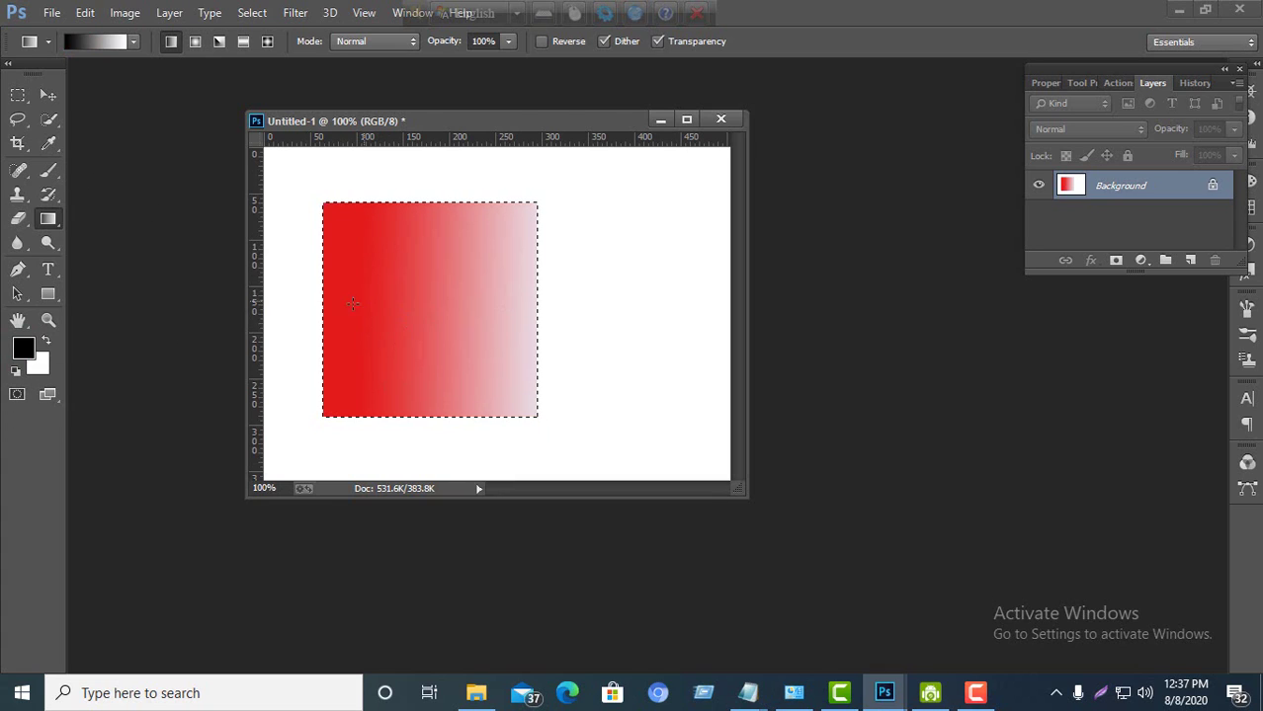
{"action": "left_click_drag", "start_coordinate": [336, 307], "coordinate": [583, 323]}
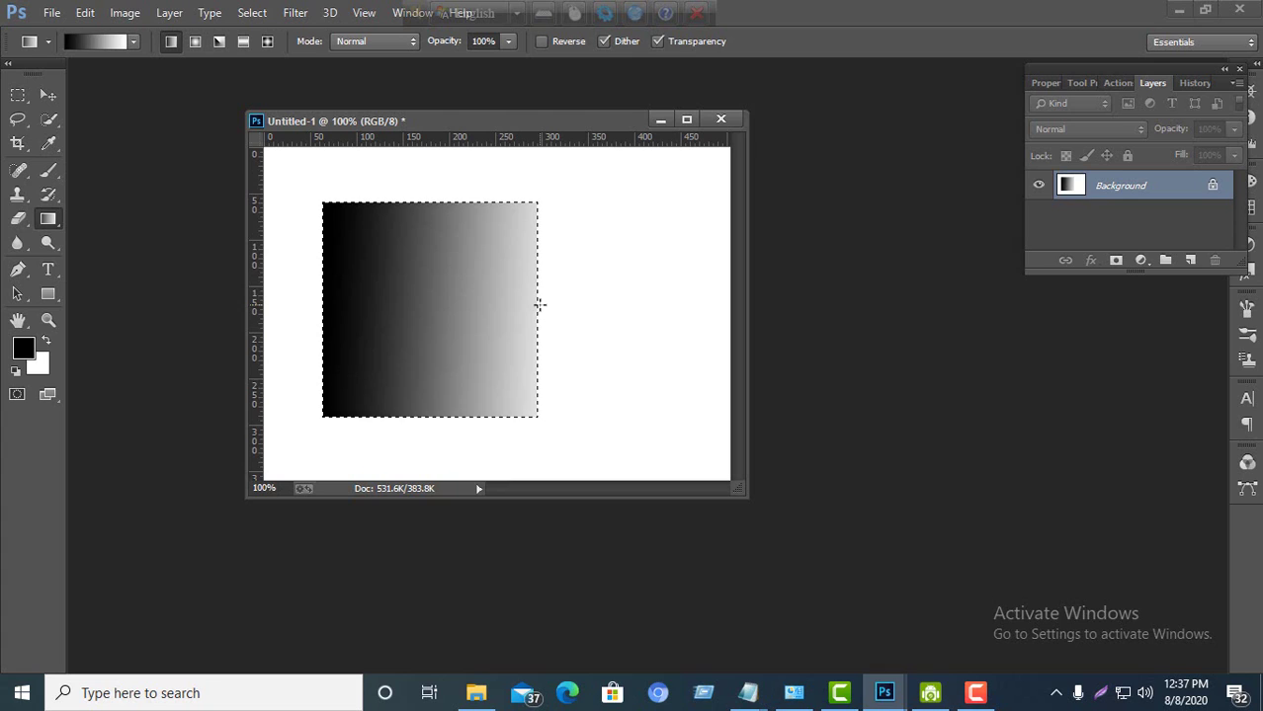
Step: Fill the selection with a black to white radial gradient from its center, and switch the gradient style to Diamond
{"action": "left_click", "coordinate": [192, 42]}
{"action": "left_click_drag", "start_coordinate": [456, 338], "coordinate": [493, 366]}
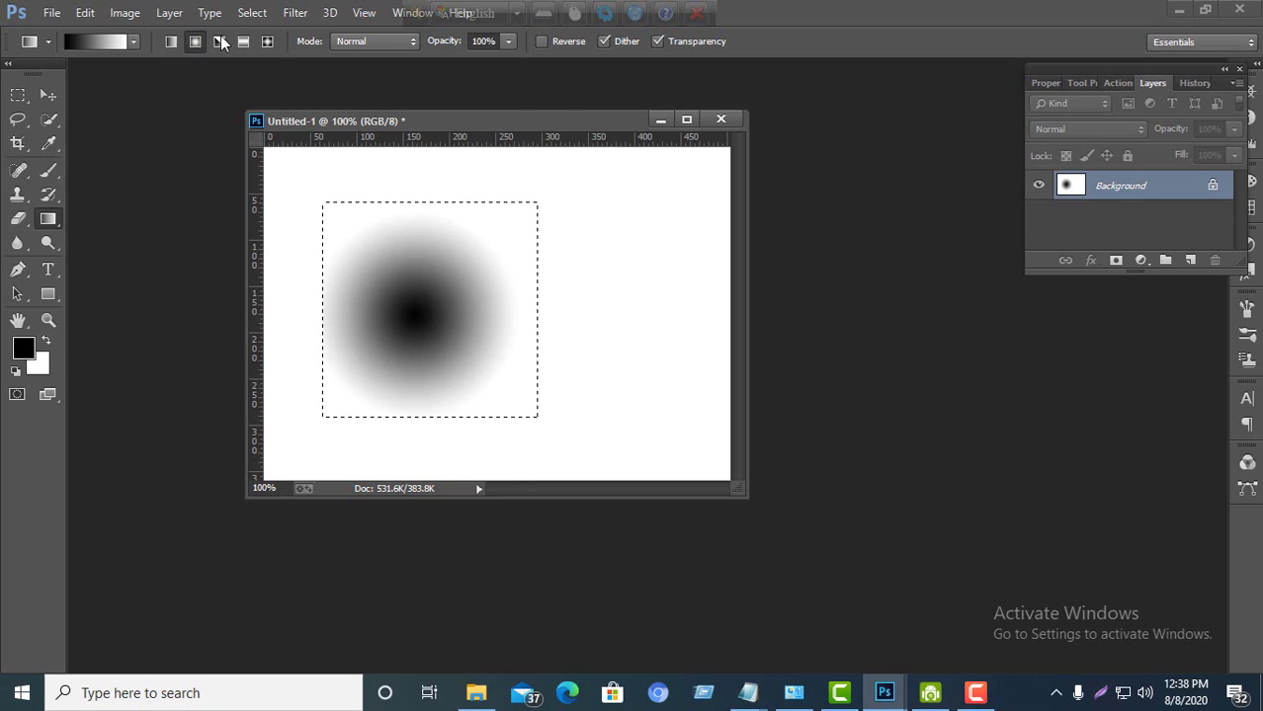
{"action": "left_click", "coordinate": [266, 41]}
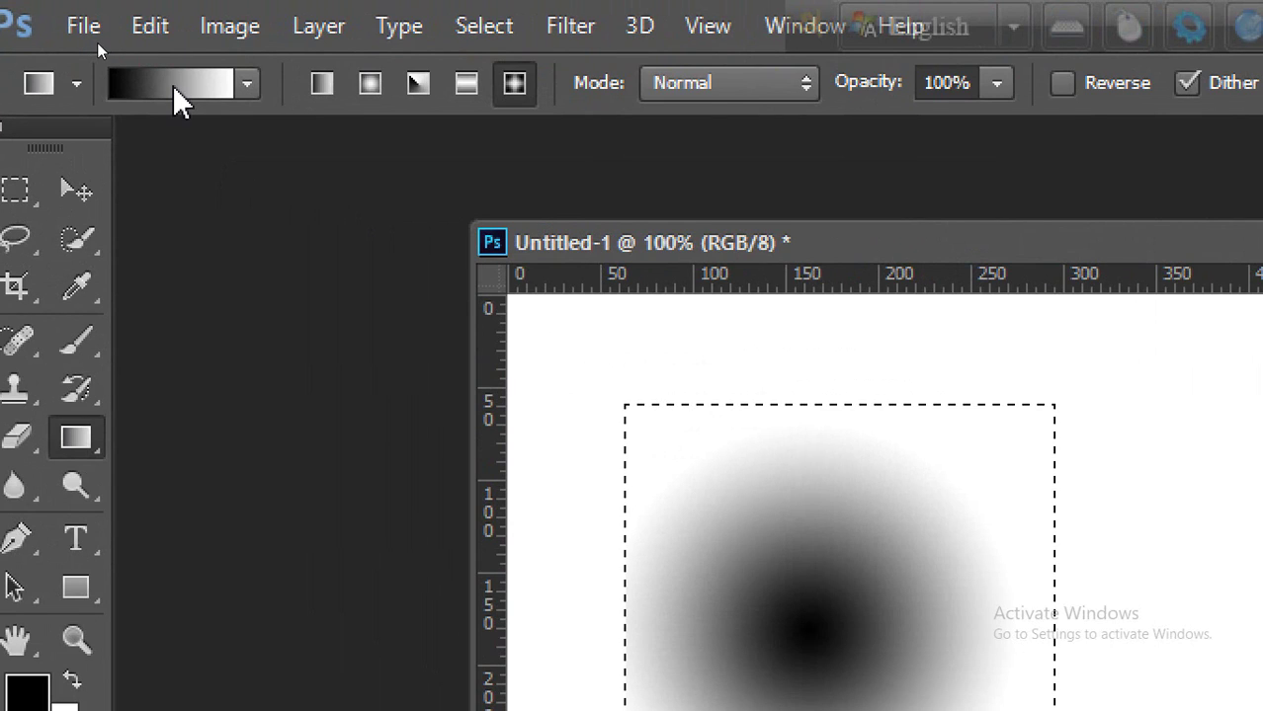
Step: Try a 0% opacity for the gradient's starting opacity stop in the Gradient Editor and discard the edit
{"action": "left_click", "coordinate": [99, 41]}
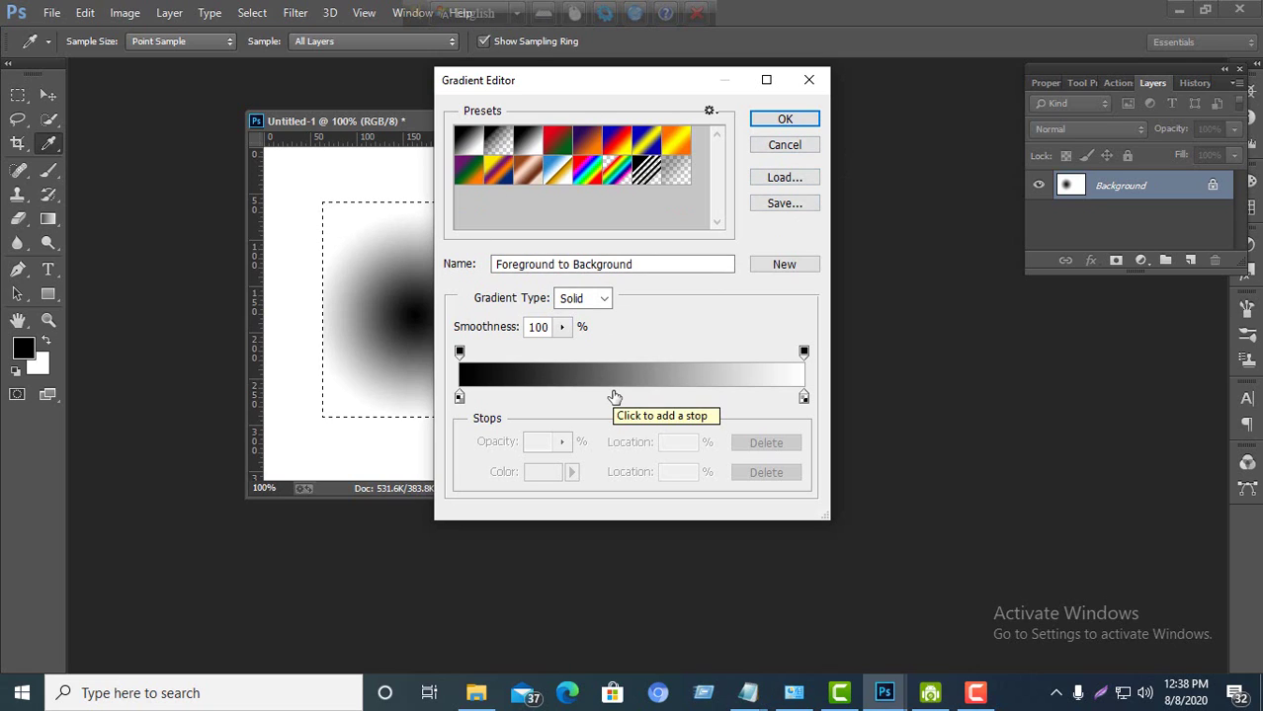
{"action": "left_click", "coordinate": [460, 354]}
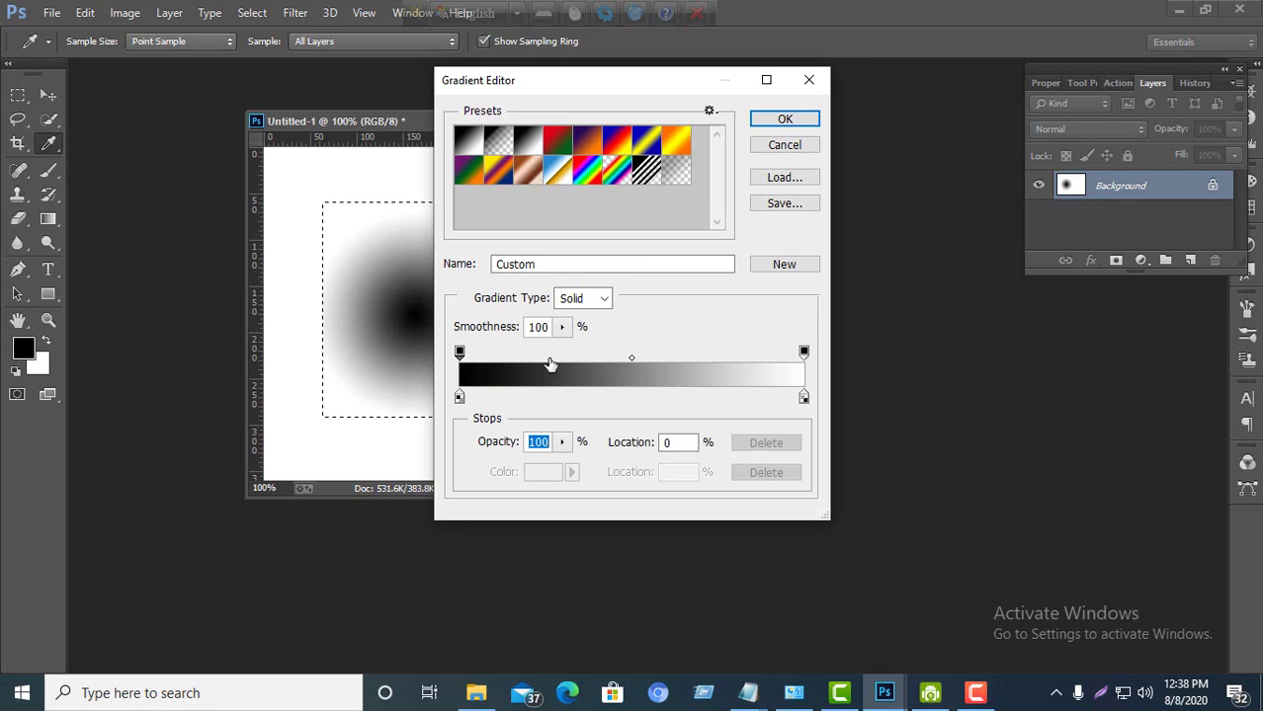
{"action": "type", "text": "0"}
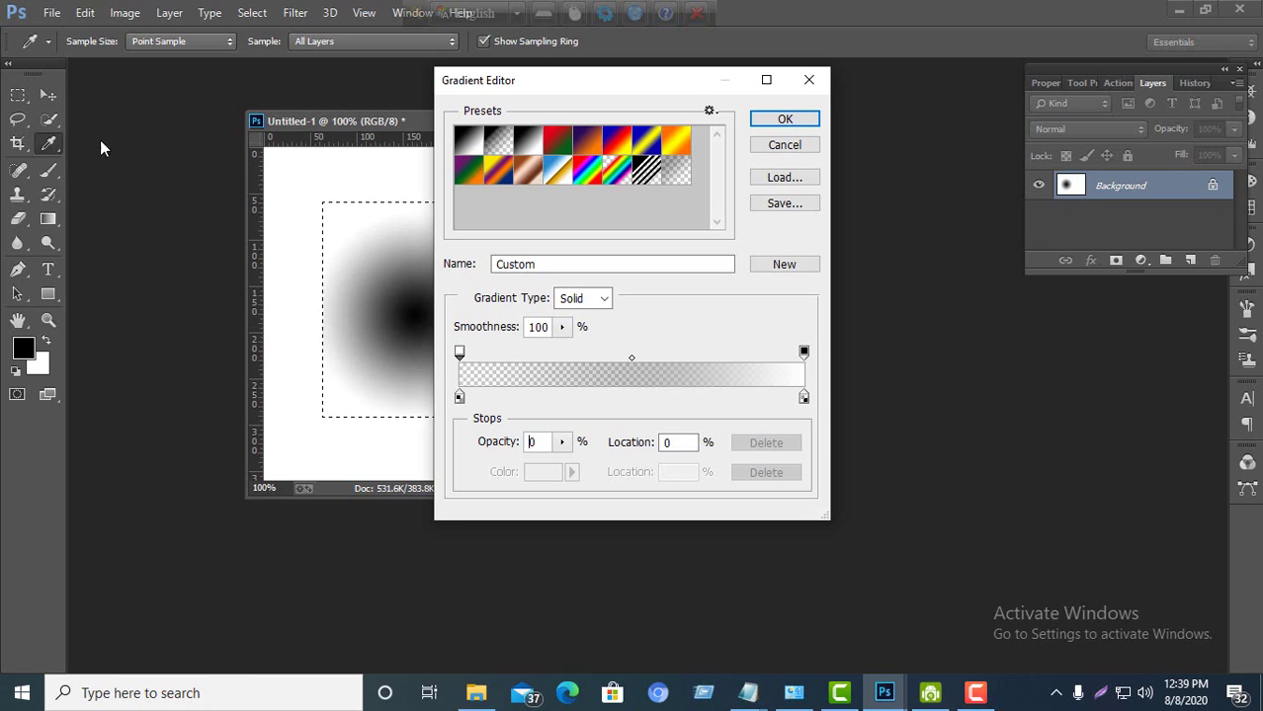
{"action": "key", "text": "Escape"}
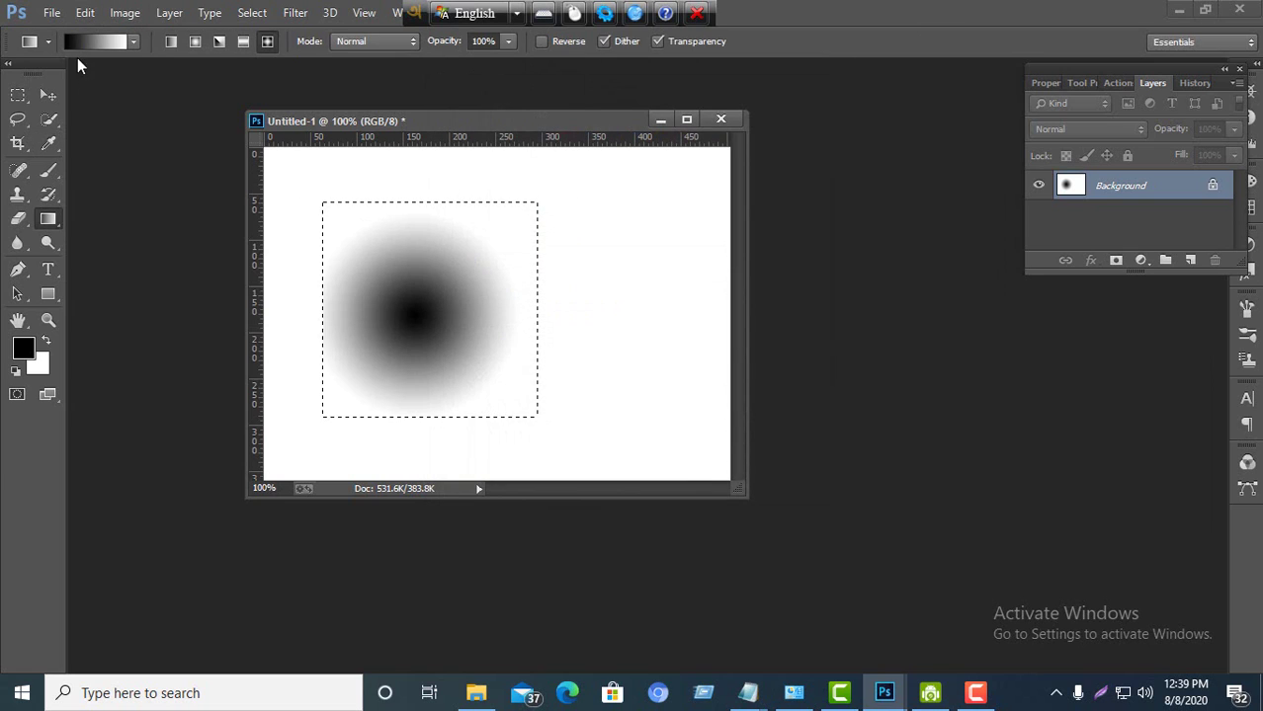
{"action": "left_click", "coordinate": [83, 40]}
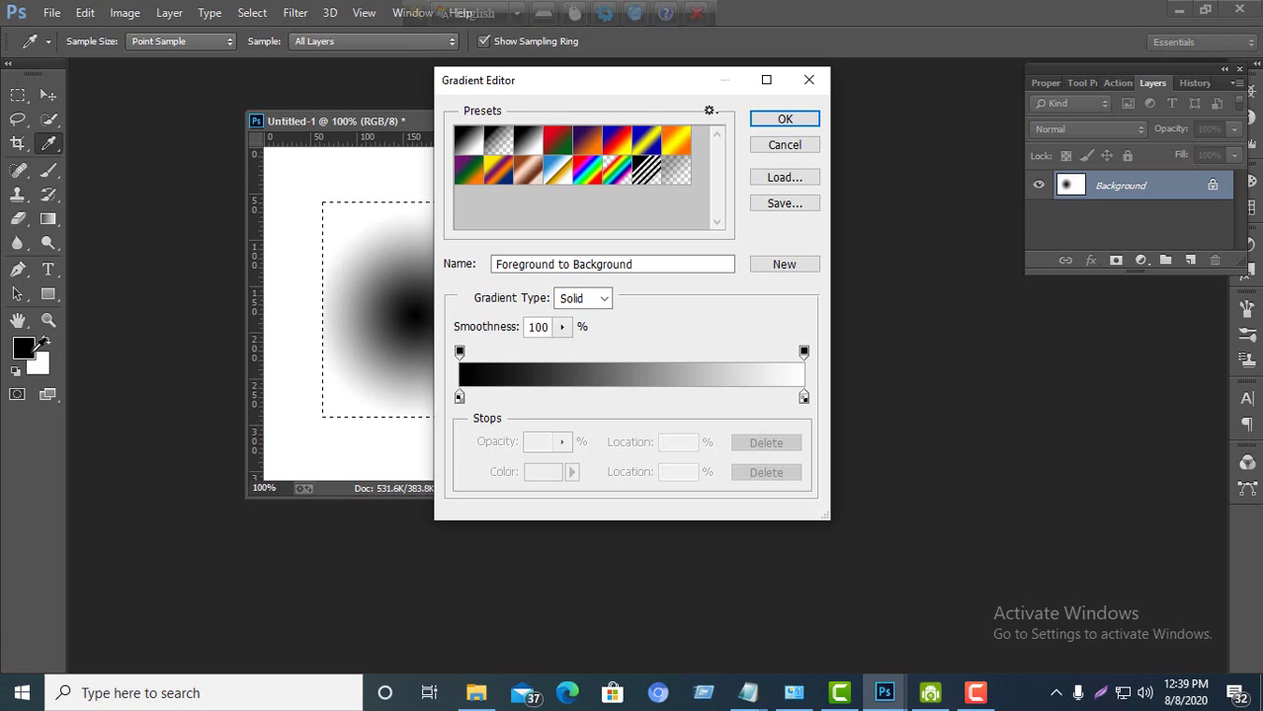
{"action": "left_click", "coordinate": [798, 149]}
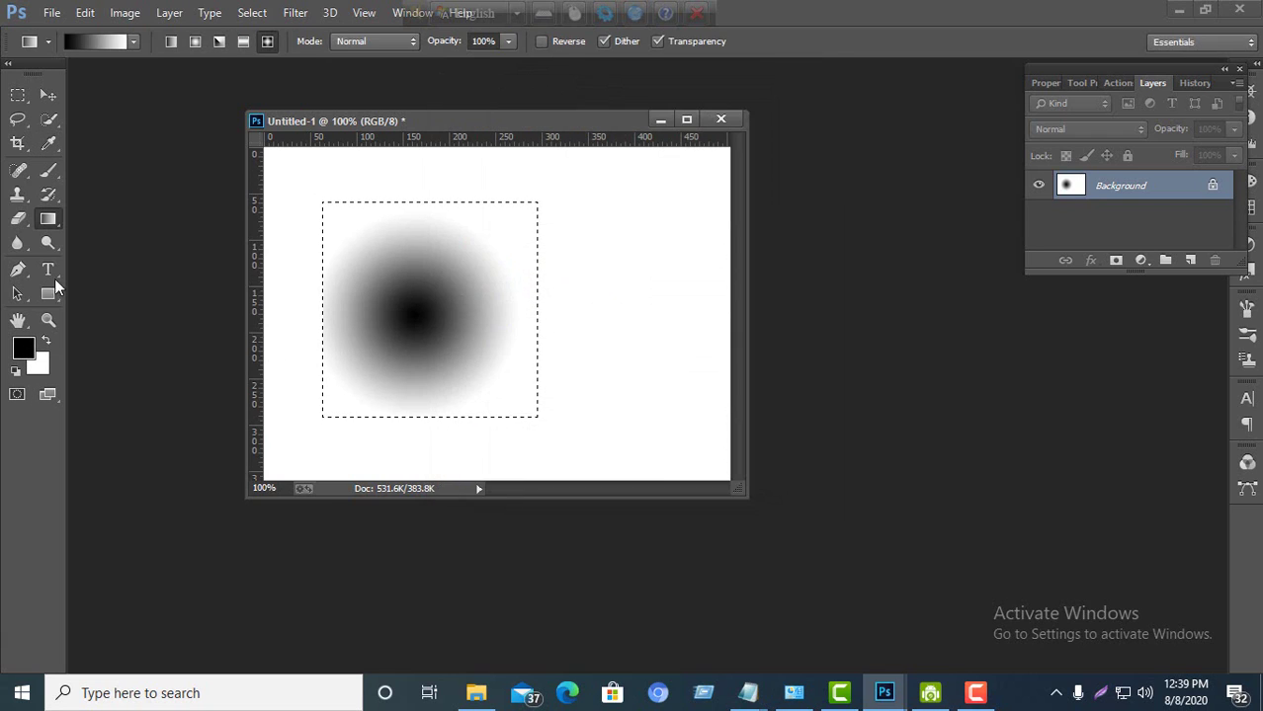
Step: Set the foreground color to red and the background color to yellow (#eff20d)
{"action": "left_click", "coordinate": [24, 348]}
{"action": "left_click", "coordinate": [610, 185]}
{"action": "left_click", "coordinate": [780, 158]}
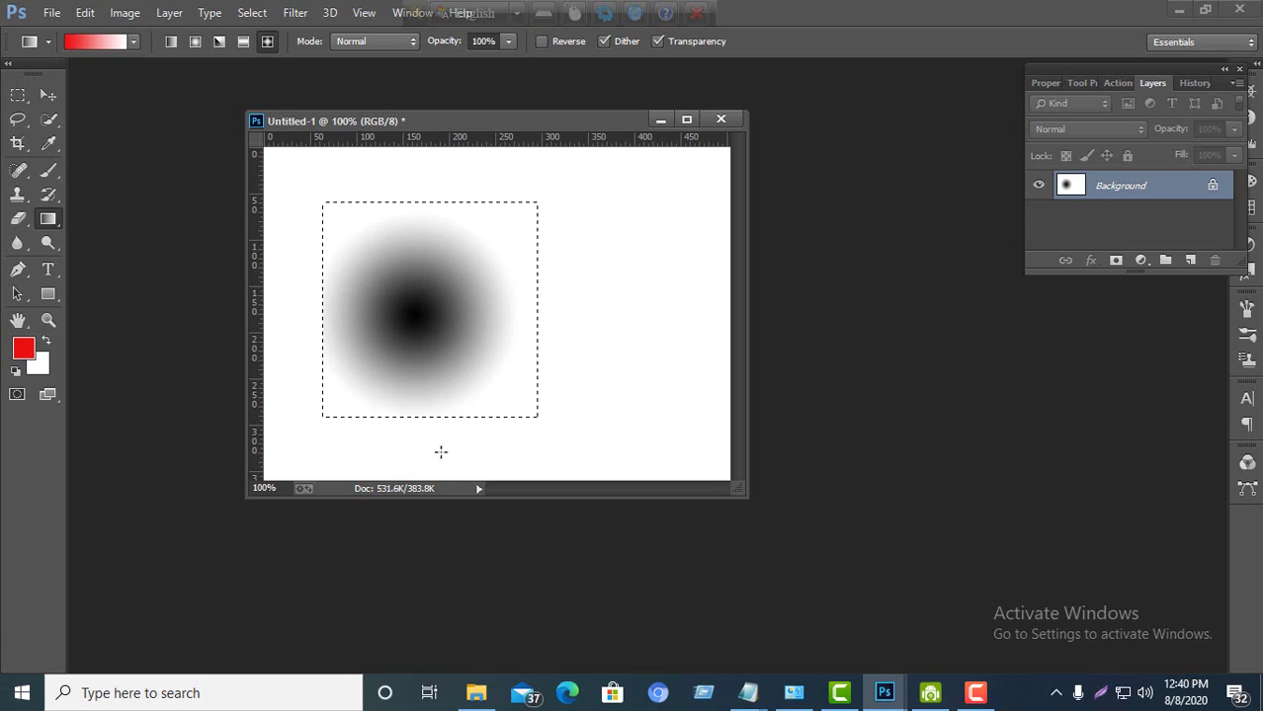
{"action": "left_click", "coordinate": [38, 364]}
{"action": "left_click_drag", "start_coordinate": [652, 385], "coordinate": [652, 363]}
{"action": "left_click", "coordinate": [616, 178]}
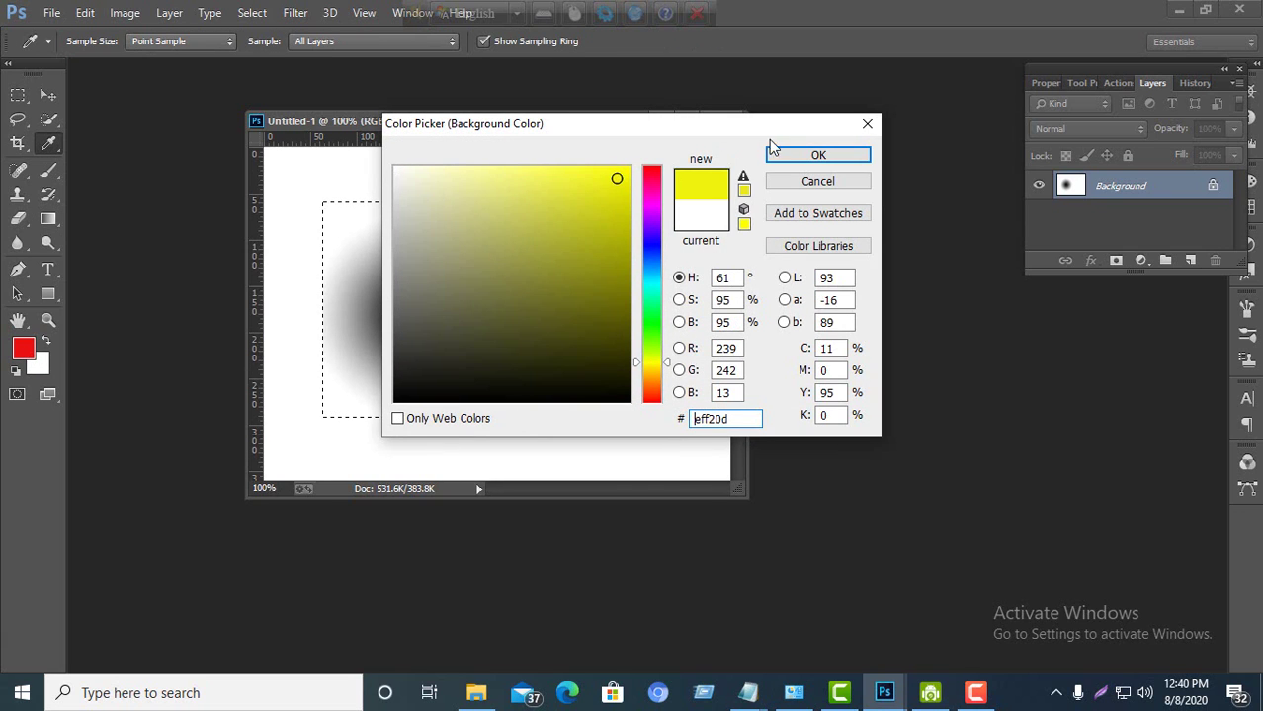
{"action": "left_click", "coordinate": [814, 155]}
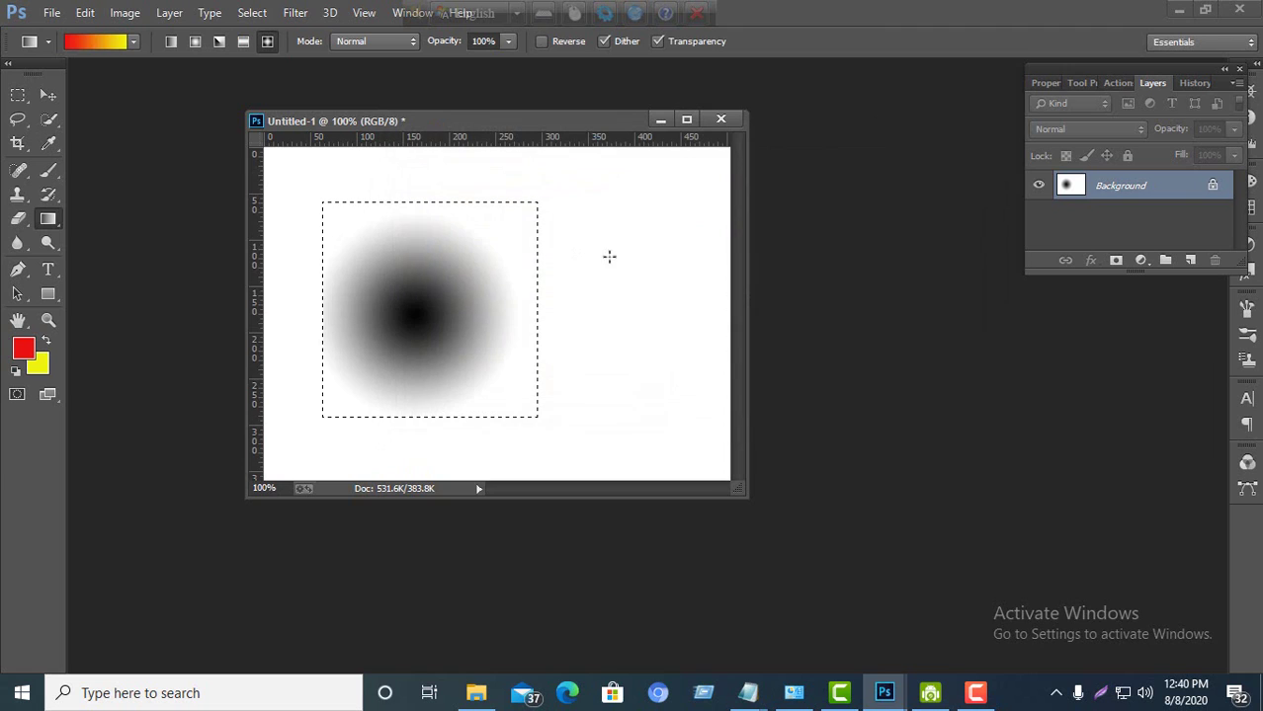
Step: Fill the square selection with a red to yellow diamond gradient, and replace it with a horizontal linear gradient
{"action": "left_click", "coordinate": [97, 43]}
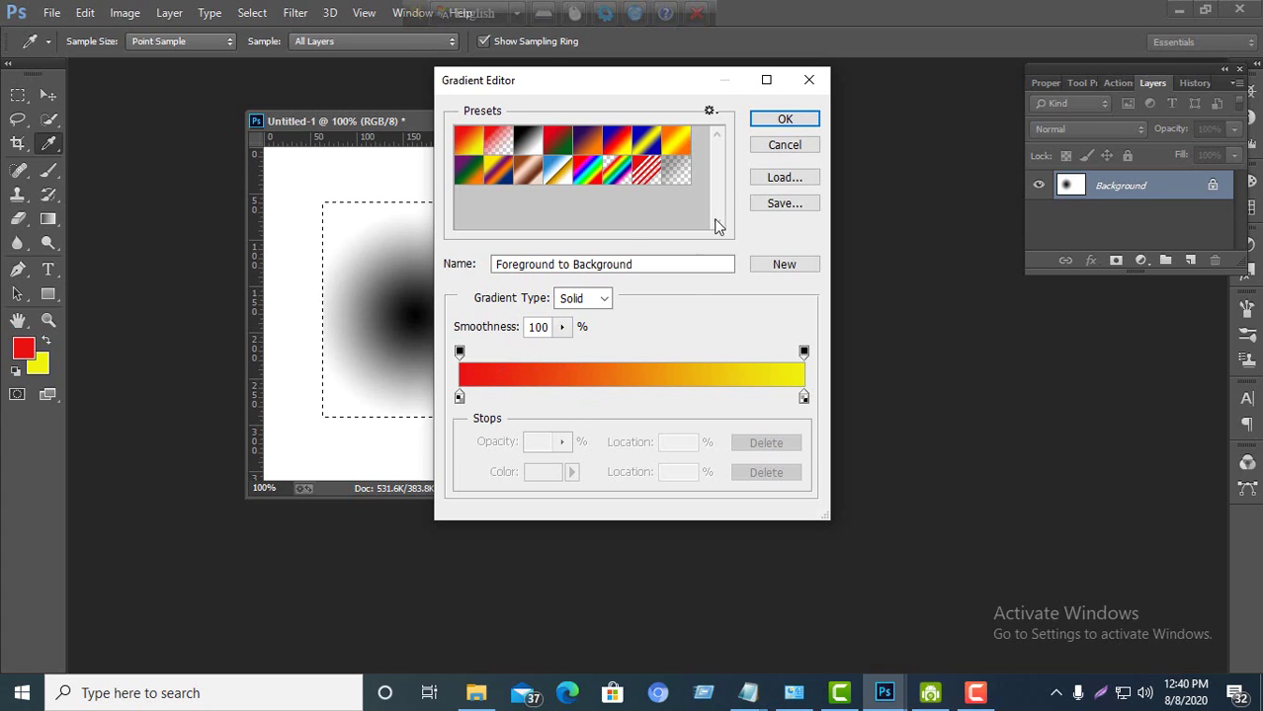
{"action": "left_click", "coordinate": [779, 125]}
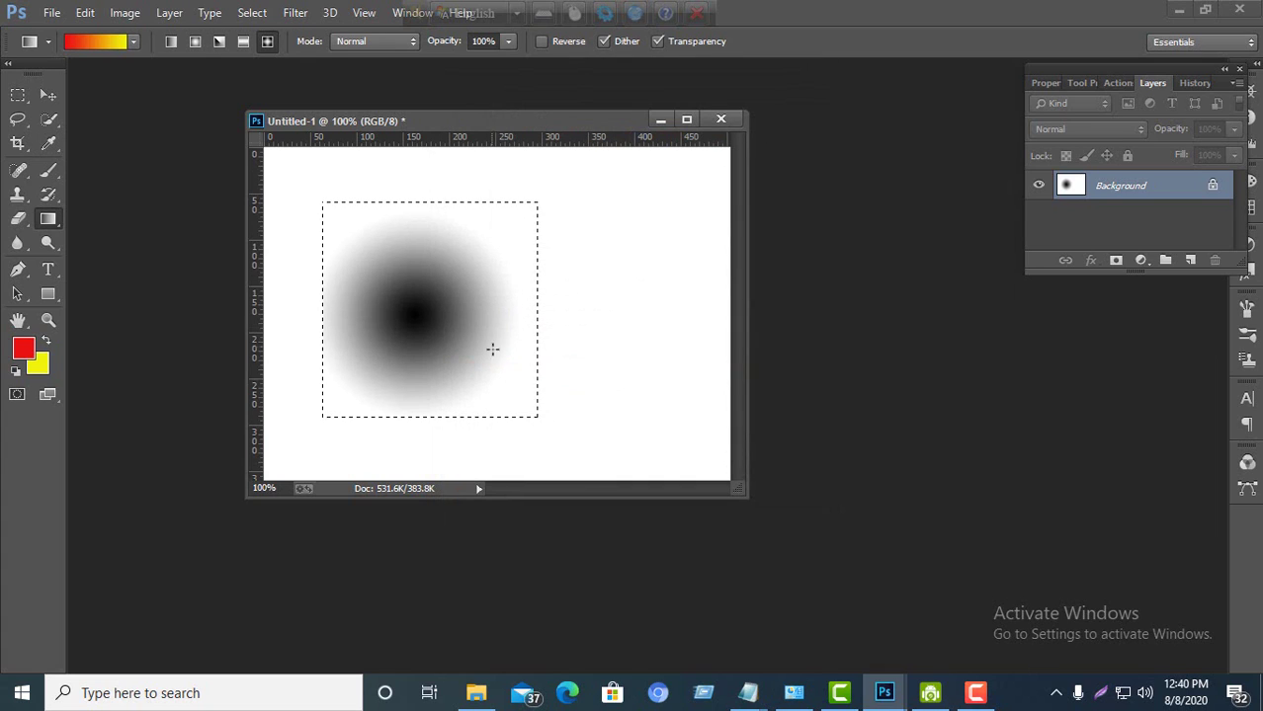
{"action": "left_click_drag", "start_coordinate": [336, 308], "coordinate": [596, 338]}
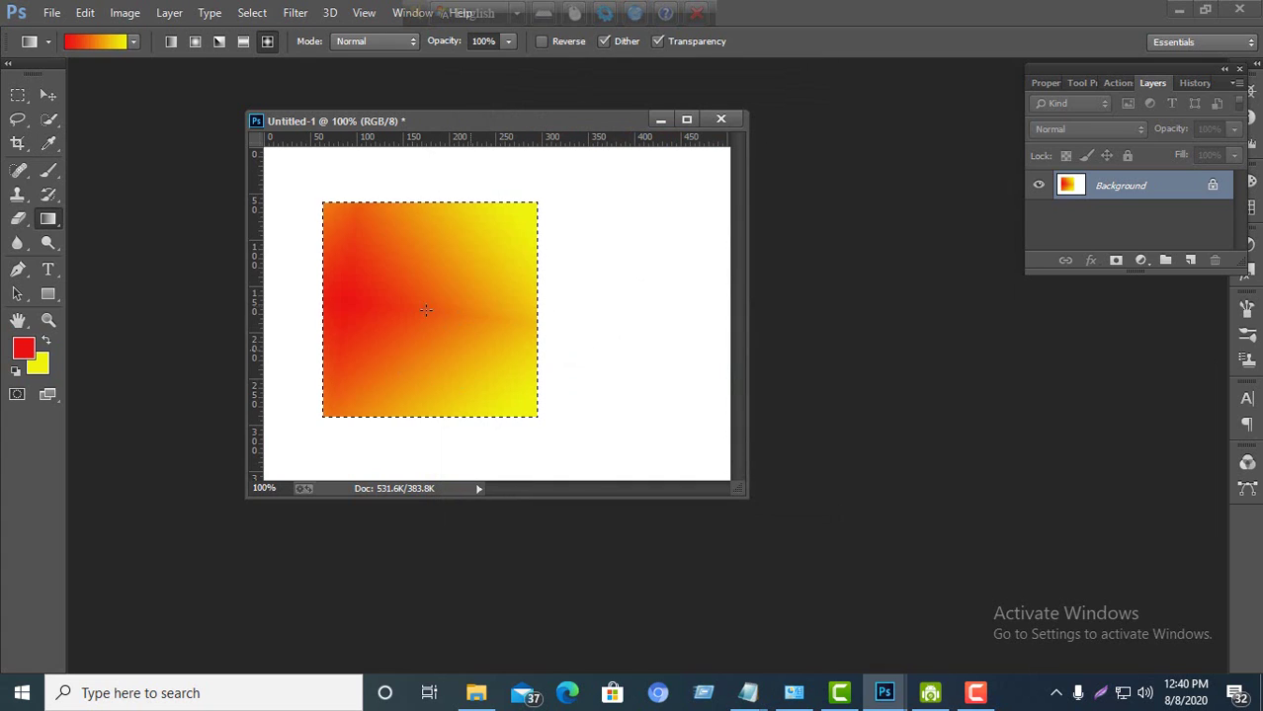
{"action": "left_click", "coordinate": [171, 41]}
{"action": "left_click_drag", "start_coordinate": [336, 309], "coordinate": [714, 374]}
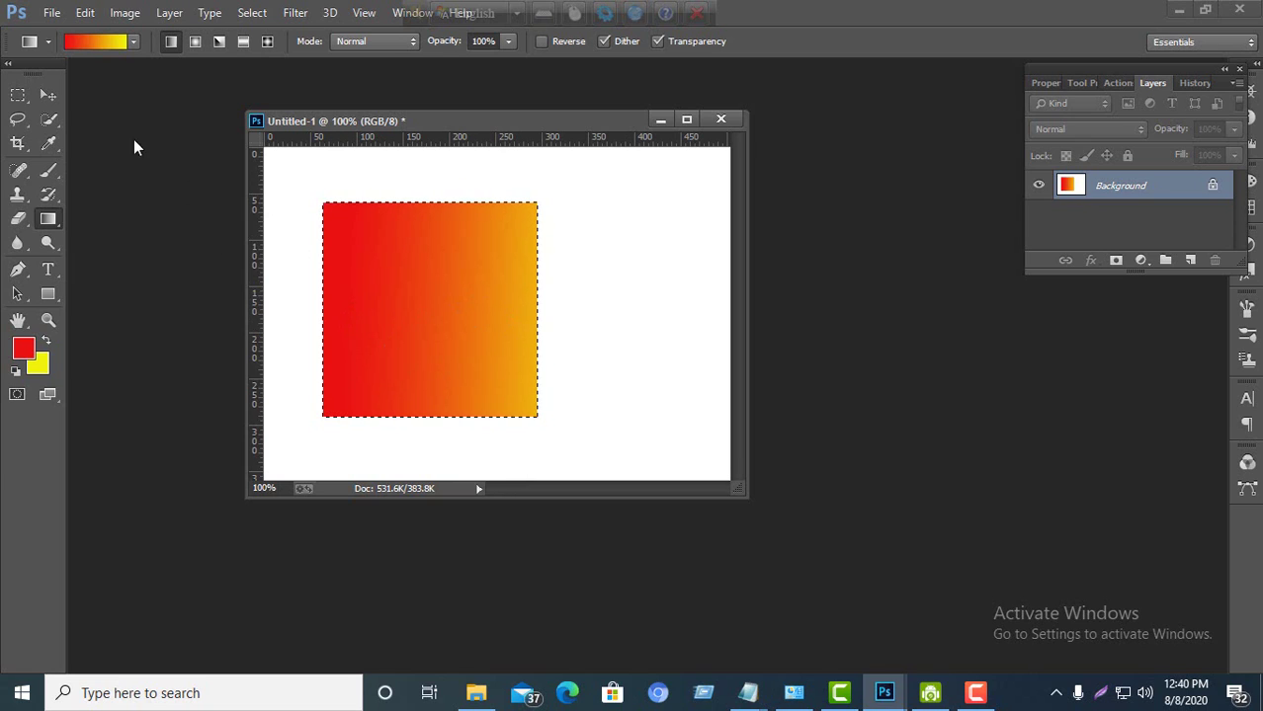
Step: Change the gradient's starting color stop to blue (#1240ea) and fill the selection with the blue to yellow linear gradient
{"action": "left_click", "coordinate": [97, 42]}
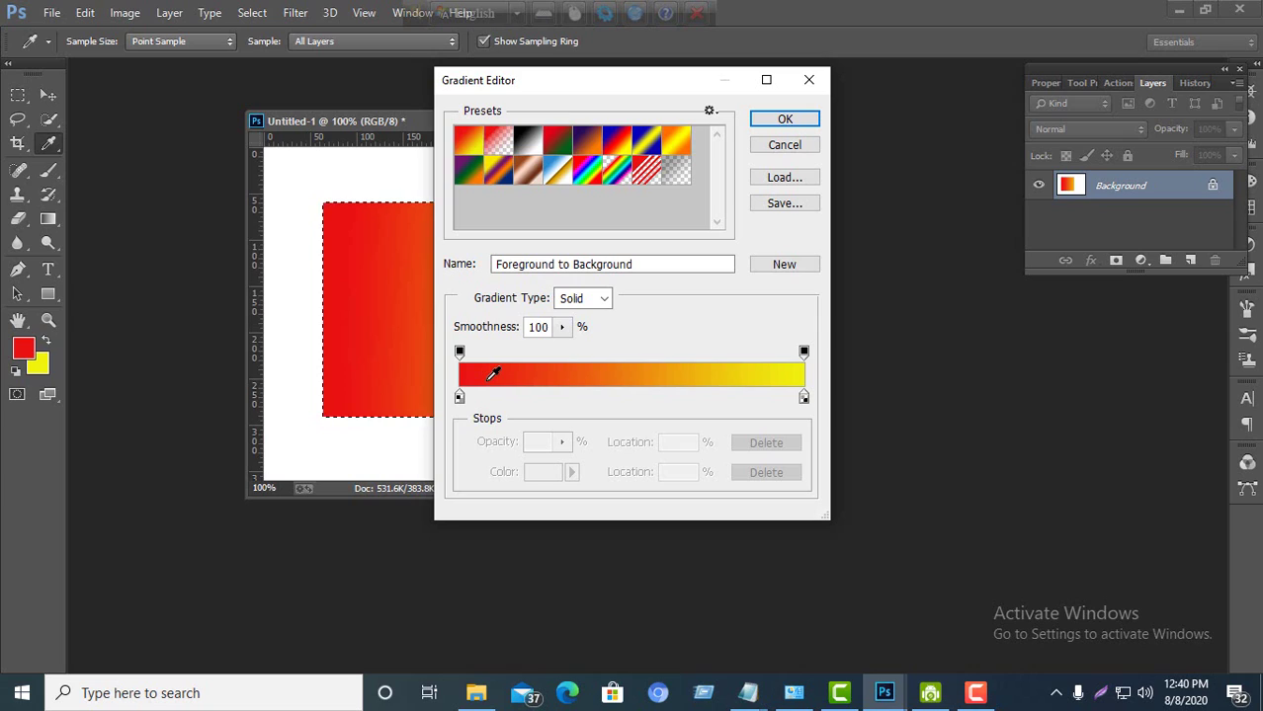
{"action": "left_click", "coordinate": [460, 397]}
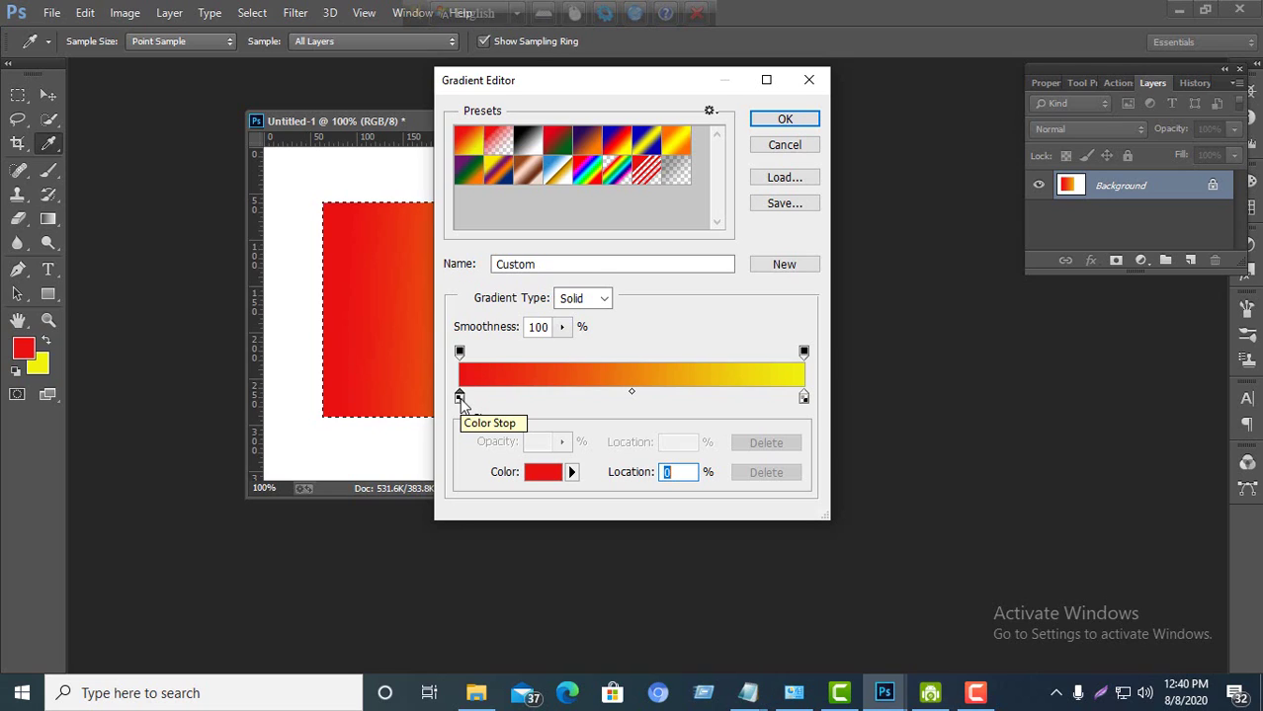
{"action": "left_click", "coordinate": [539, 473]}
{"action": "left_click", "coordinate": [652, 253]}
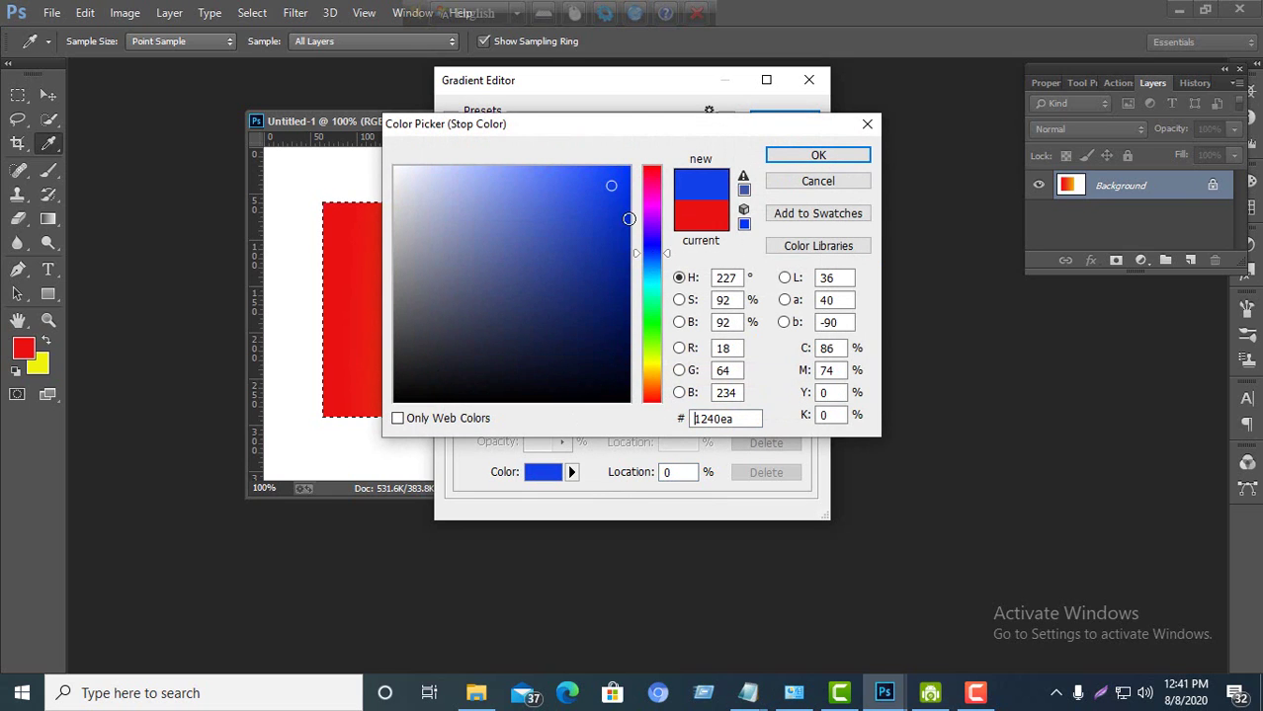
{"action": "left_click", "coordinate": [818, 156]}
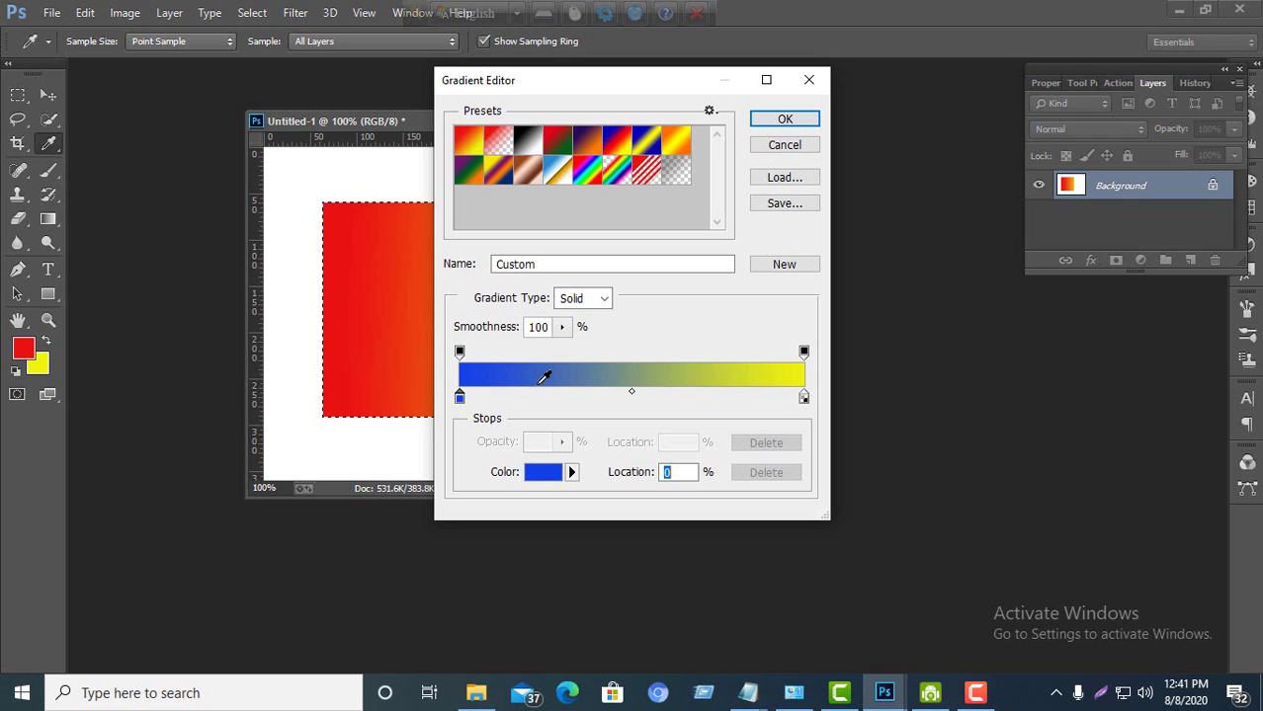
{"action": "left_click", "coordinate": [786, 120]}
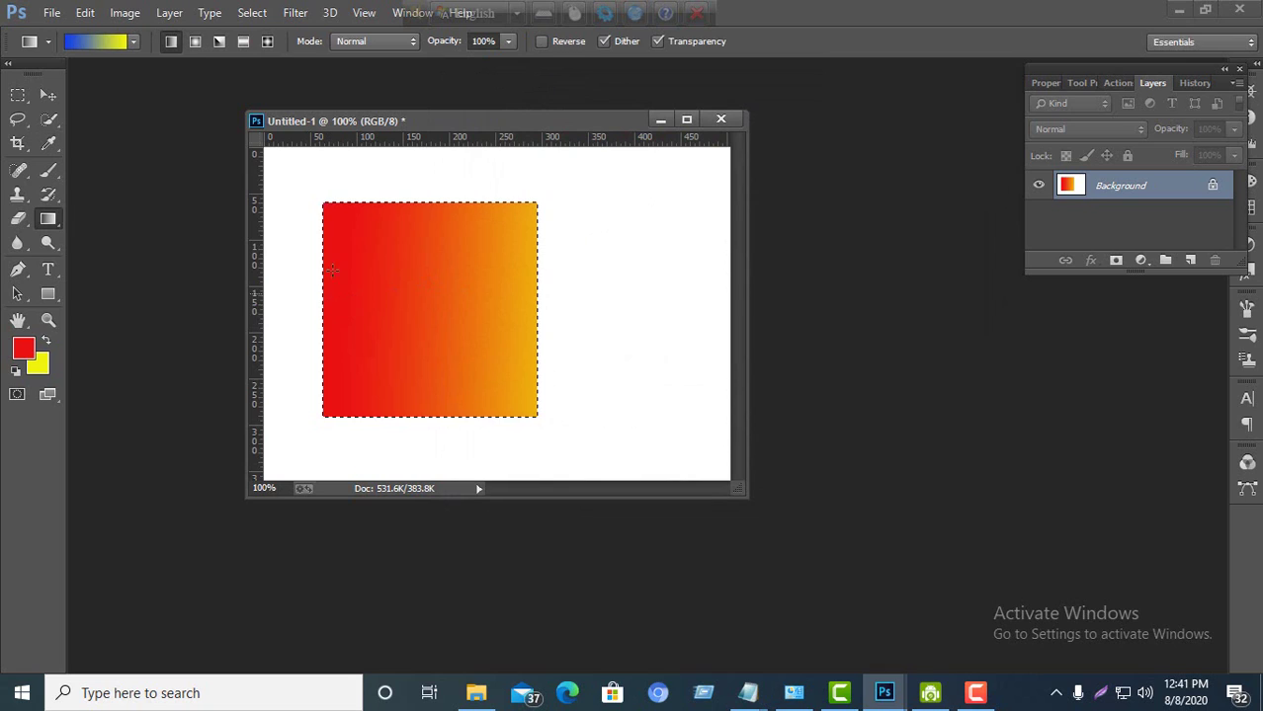
{"action": "left_click_drag", "start_coordinate": [326, 297], "coordinate": [400, 300]}
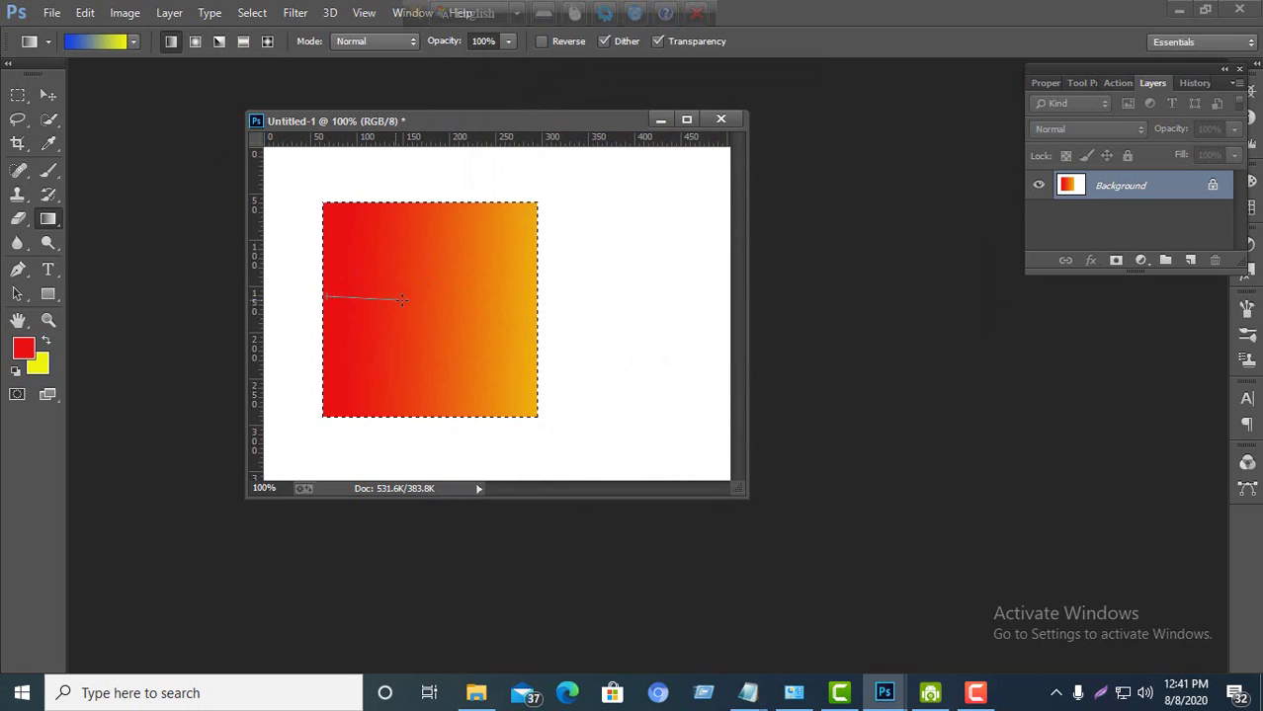
{"action": "left_click_drag", "start_coordinate": [581, 306], "coordinate": [582, 307]}
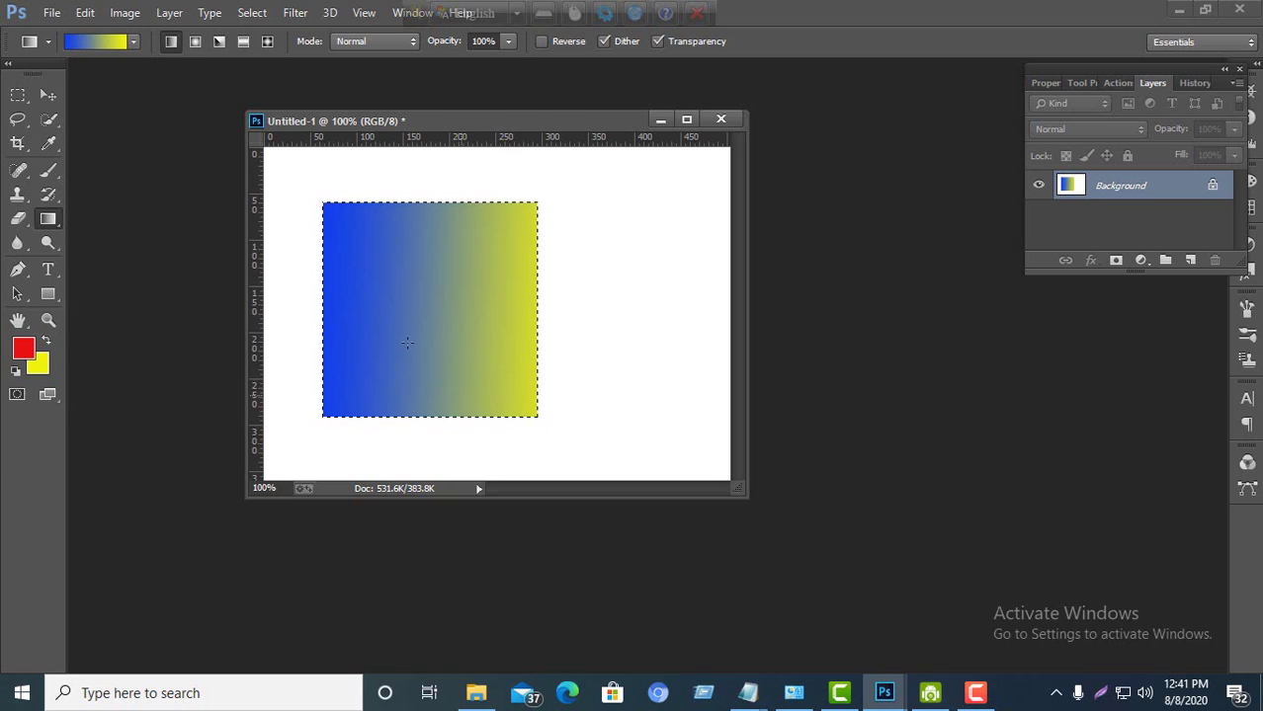
Step: Try a blue color stop at 50% in the Gradient Editor, shifting it to 48%, 62% and back near the middle
{"action": "left_click", "coordinate": [104, 46]}
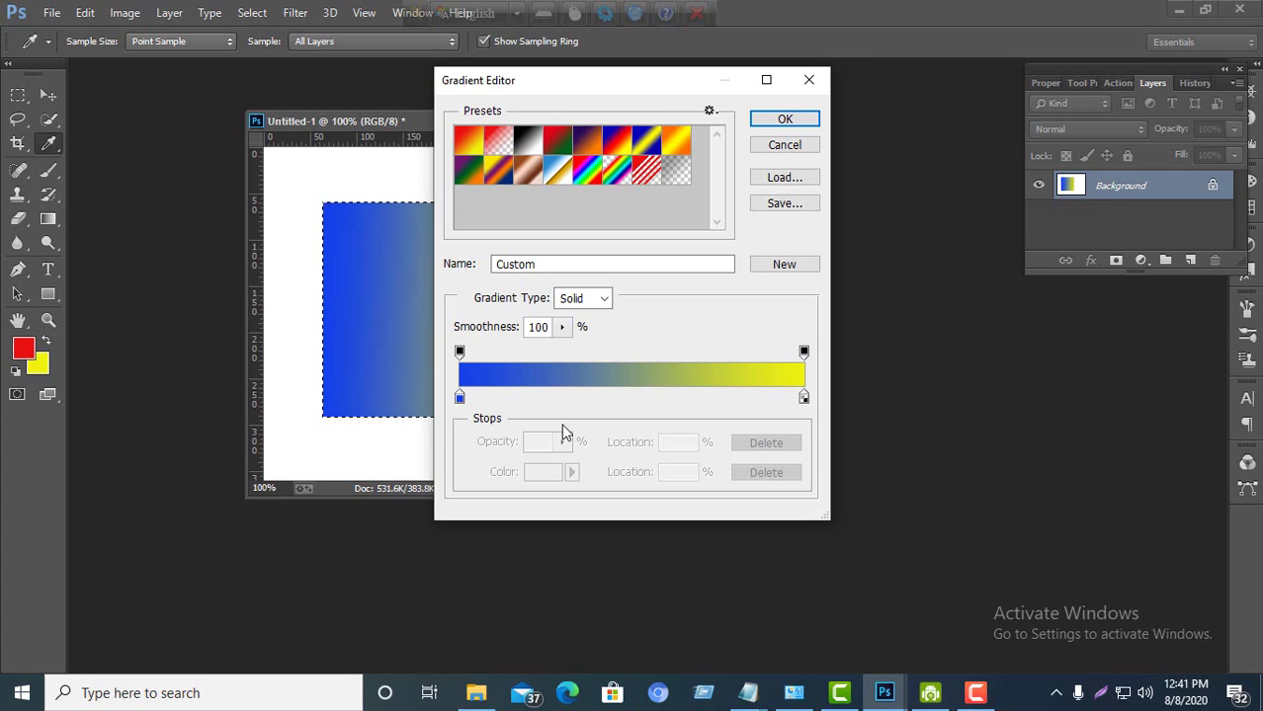
{"action": "left_click", "coordinate": [459, 396]}
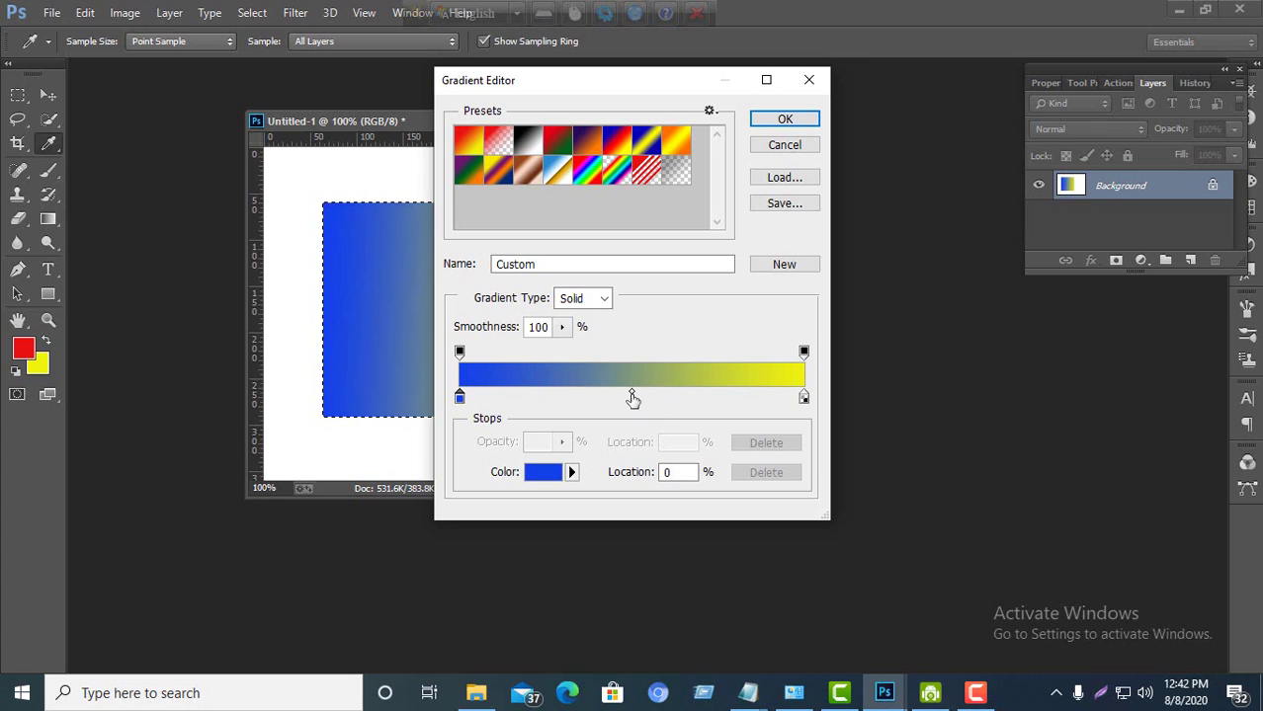
{"action": "left_click", "coordinate": [633, 398]}
{"action": "double_click", "coordinate": [670, 472]}
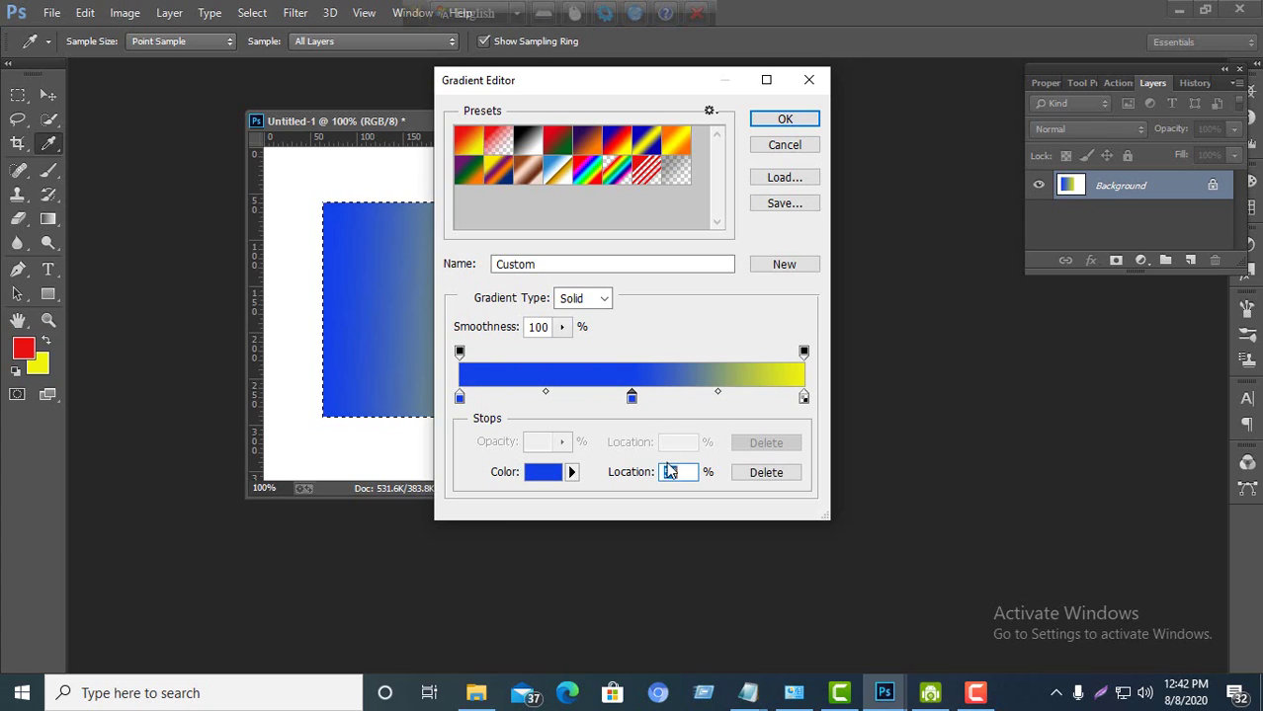
{"action": "left_click", "coordinate": [679, 473]}
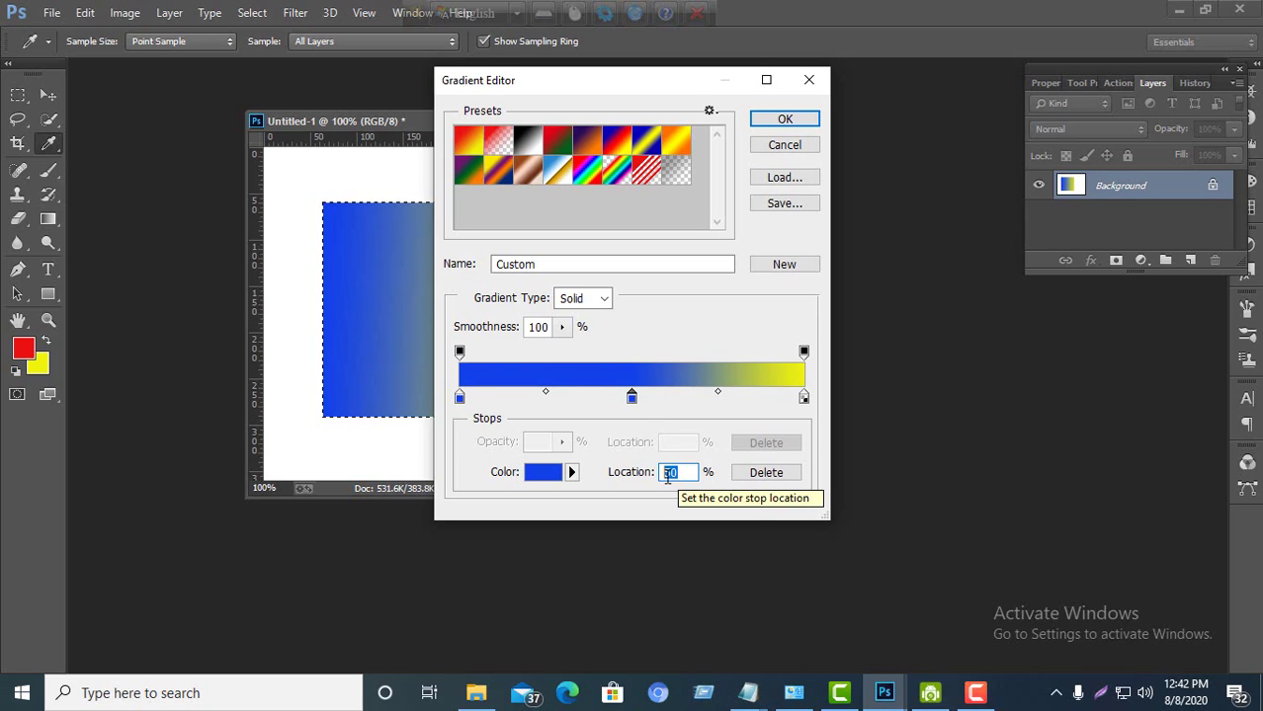
{"action": "left_click", "coordinate": [635, 398]}
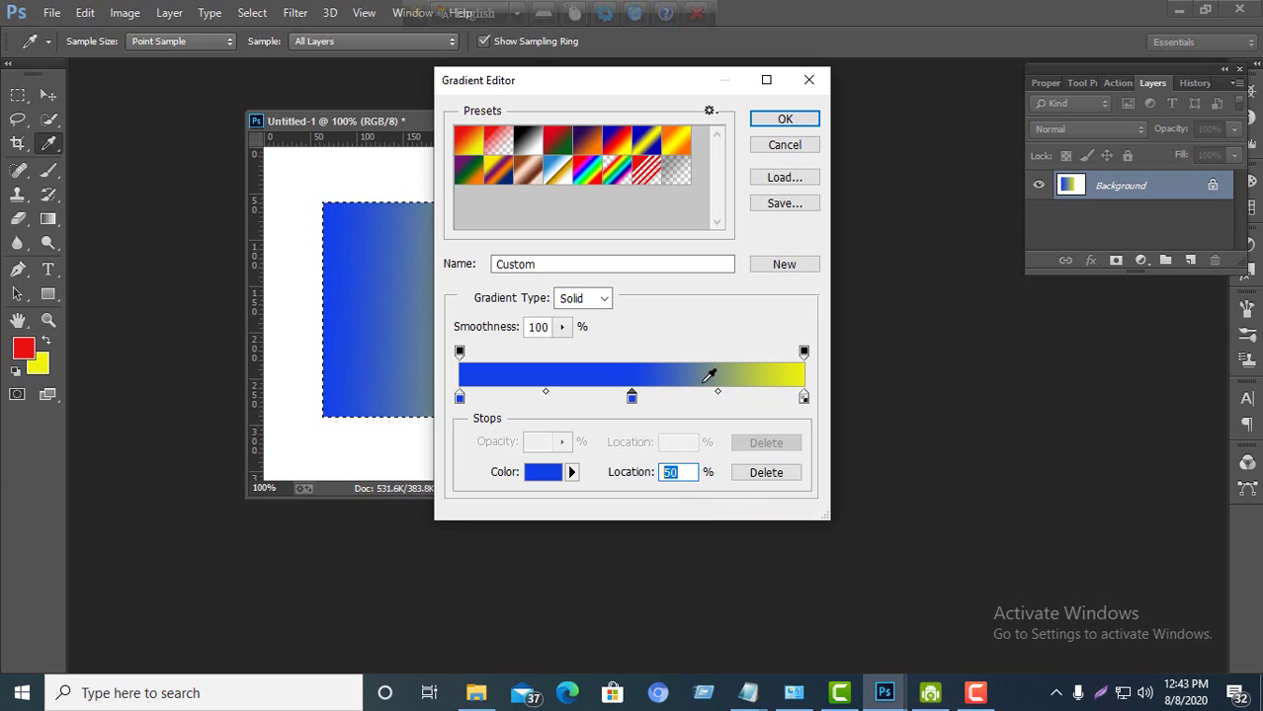
{"action": "mouse_move", "coordinate": [632, 396]}
{"action": "left_mouse_down"}
{"action": "mouse_move", "coordinate": [671, 398]}
{"action": "mouse_move", "coordinate": [626, 400]}
{"action": "left_mouse_up"}
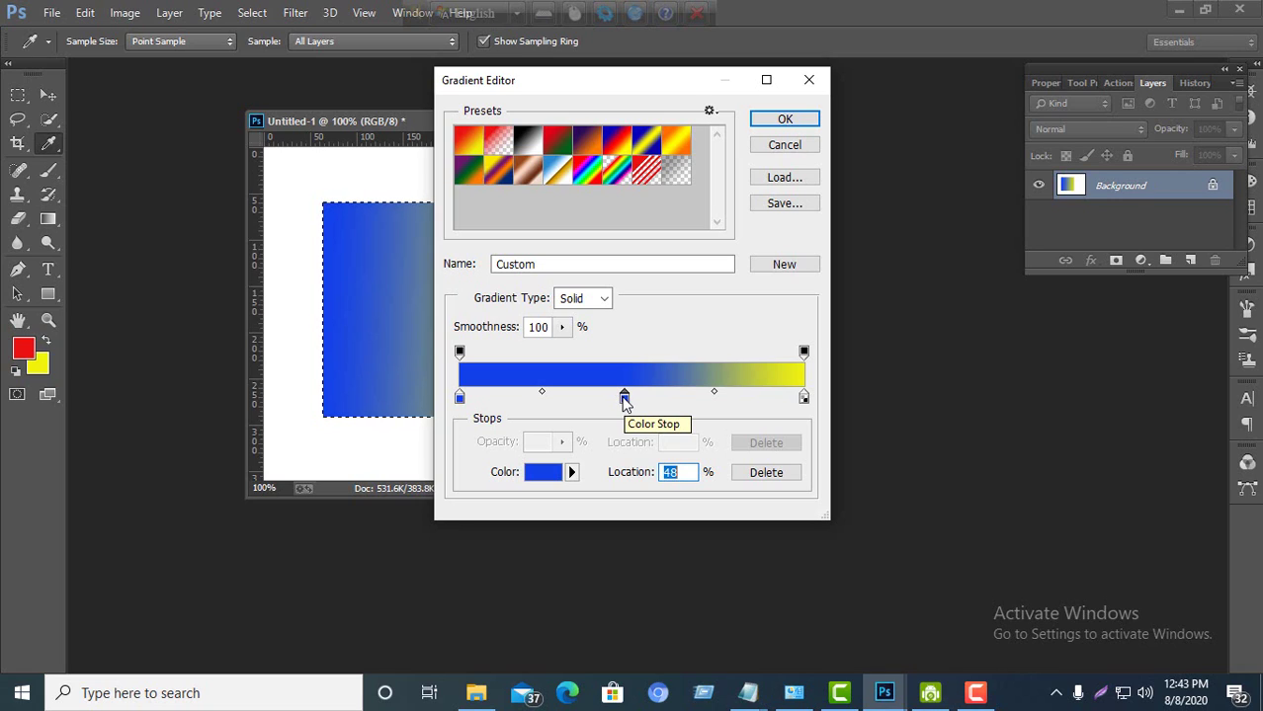
{"action": "left_click_drag", "start_coordinate": [631, 396], "coordinate": [673, 397]}
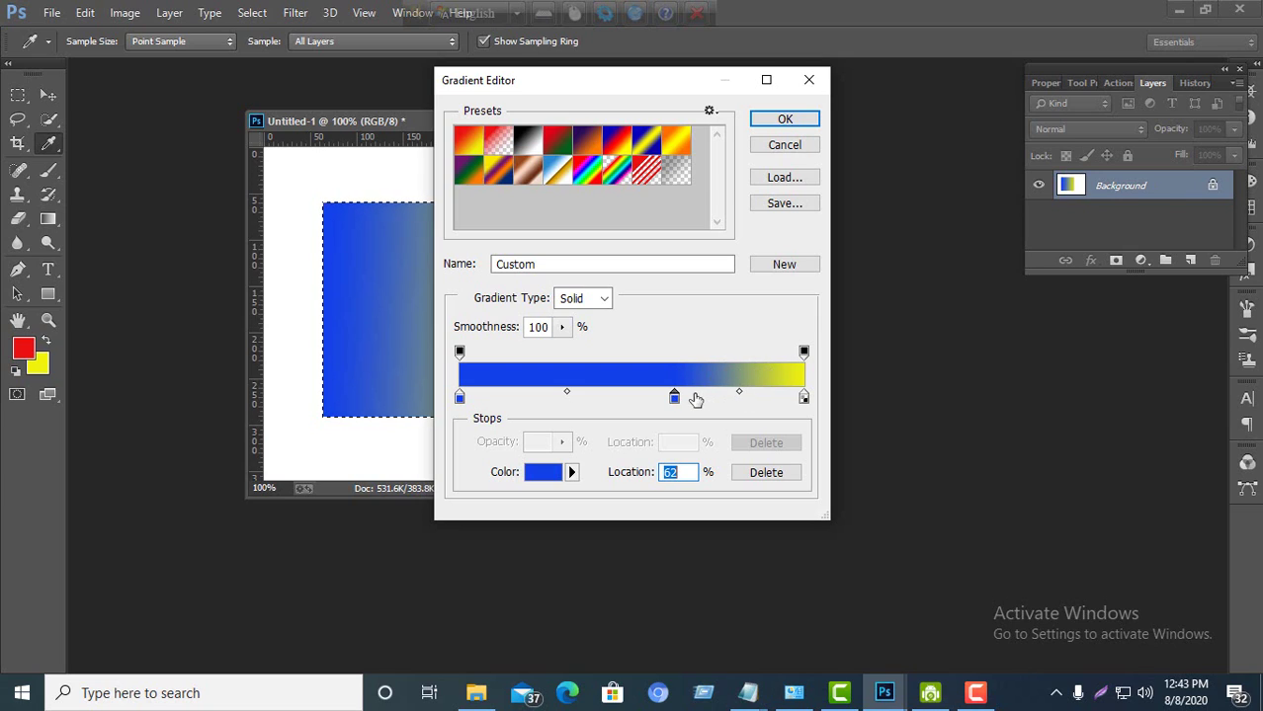
{"action": "left_click_drag", "start_coordinate": [675, 395], "coordinate": [634, 395]}
{"action": "double_click", "coordinate": [685, 473]}
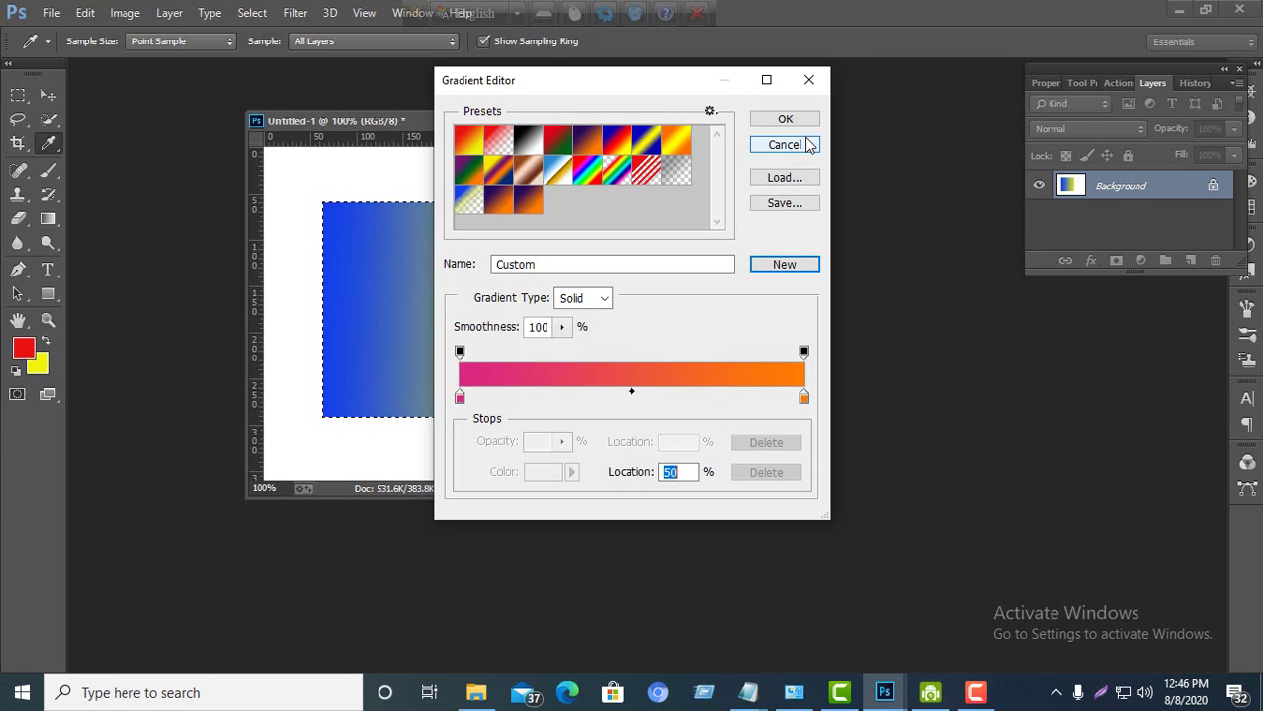
Step: Add a color stop at 26% to the pink to orange gradient and color it blue
{"action": "left_click", "coordinate": [549, 396]}
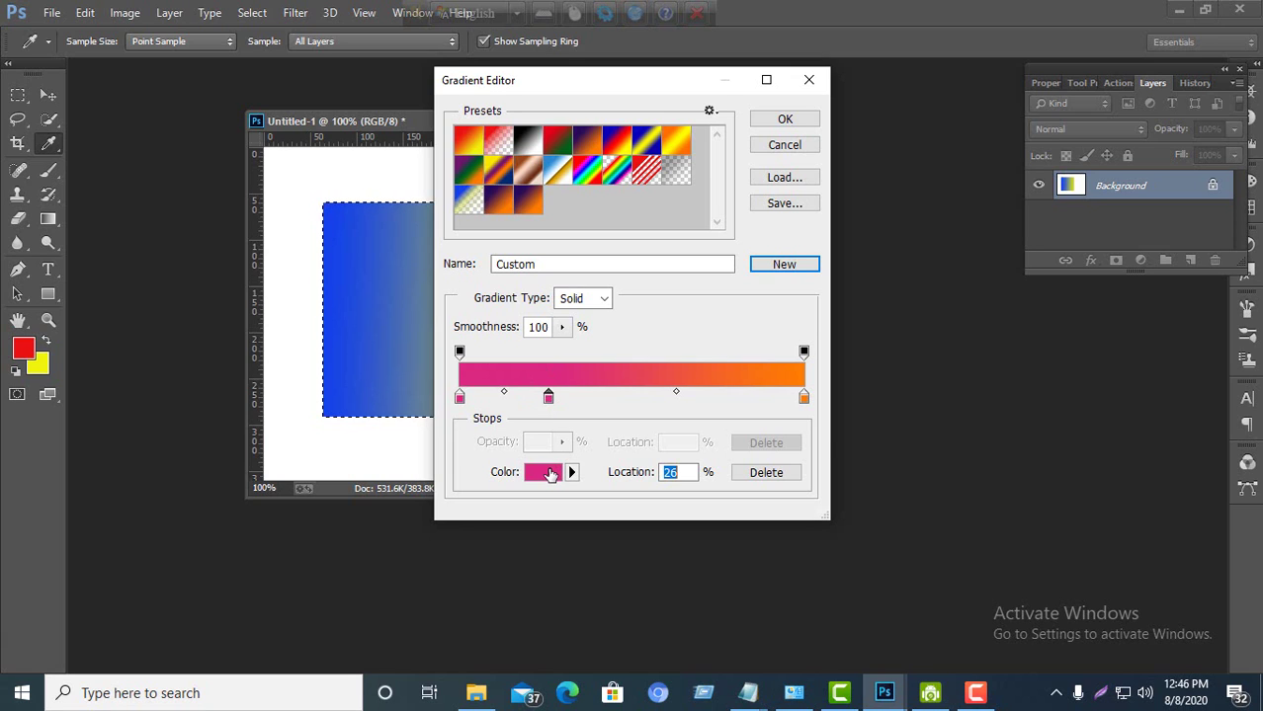
{"action": "left_click", "coordinate": [545, 473]}
{"action": "left_click", "coordinate": [816, 181]}
{"action": "left_click", "coordinate": [553, 471]}
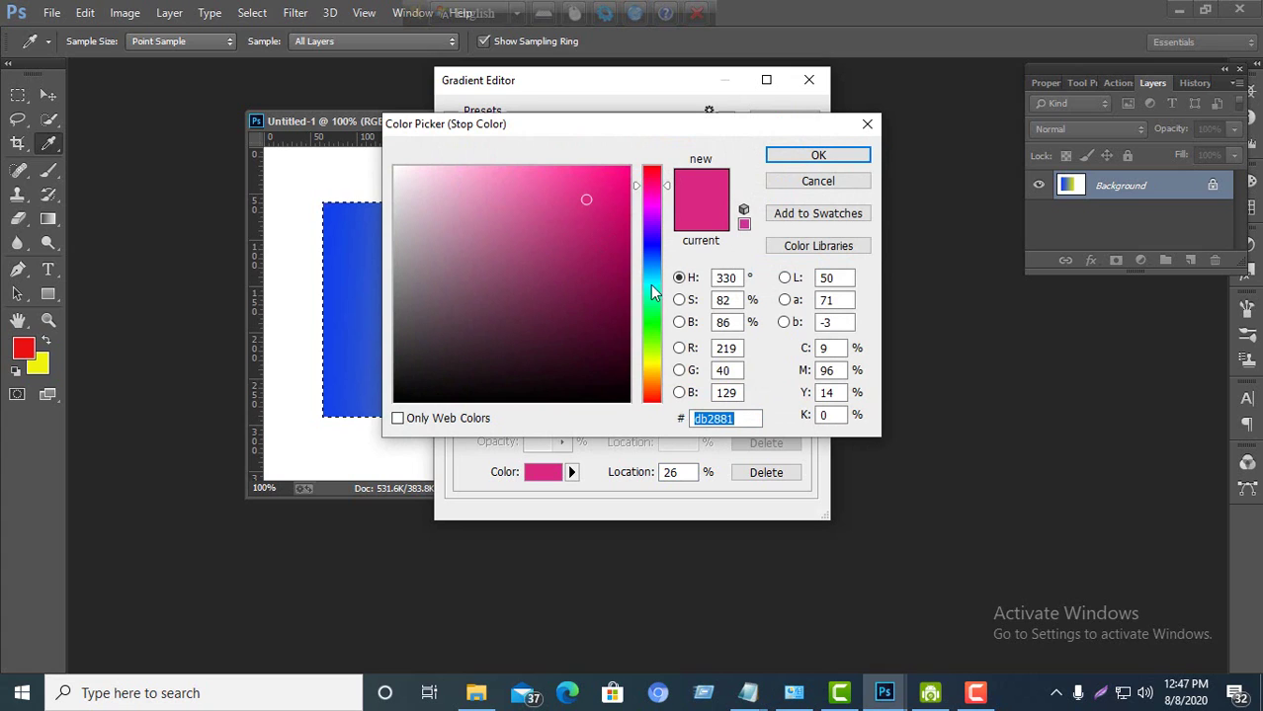
{"action": "left_click", "coordinate": [351, 297]}
{"action": "left_click", "coordinate": [818, 155]}
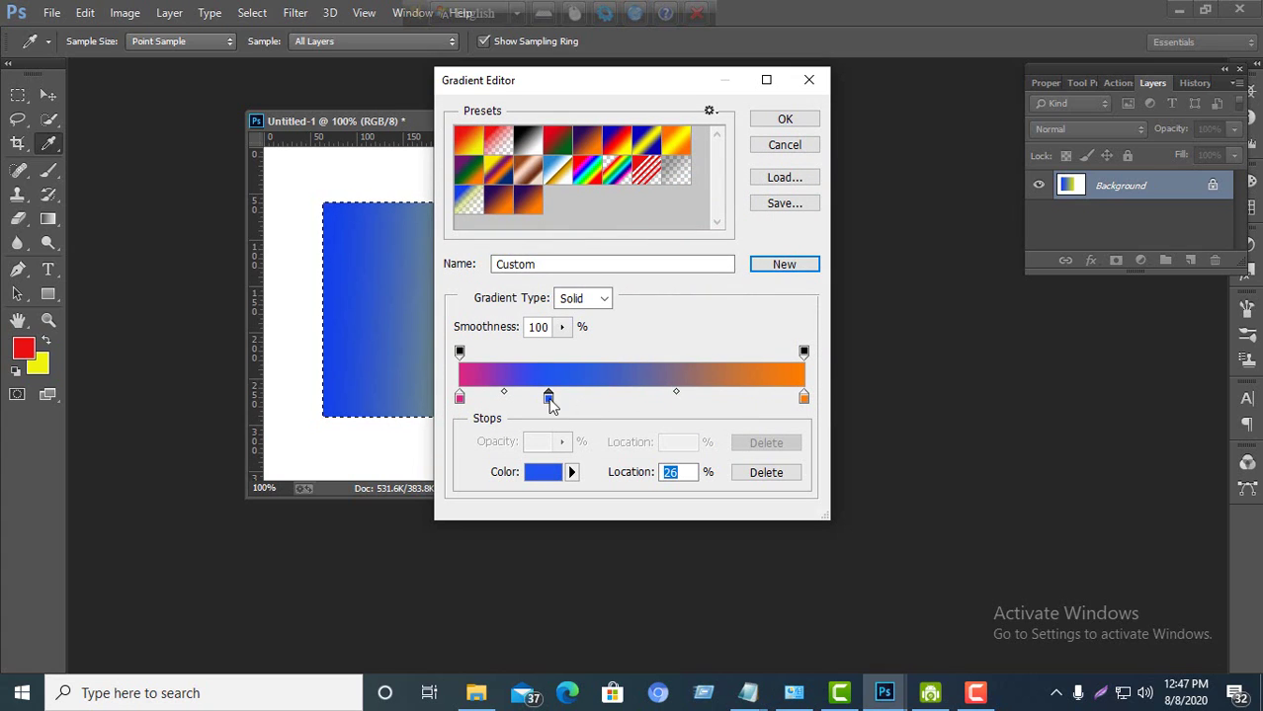
Step: Add a green (#78ee21) color stop at 50% and move it to 62%
{"action": "left_click", "coordinate": [634, 396]}
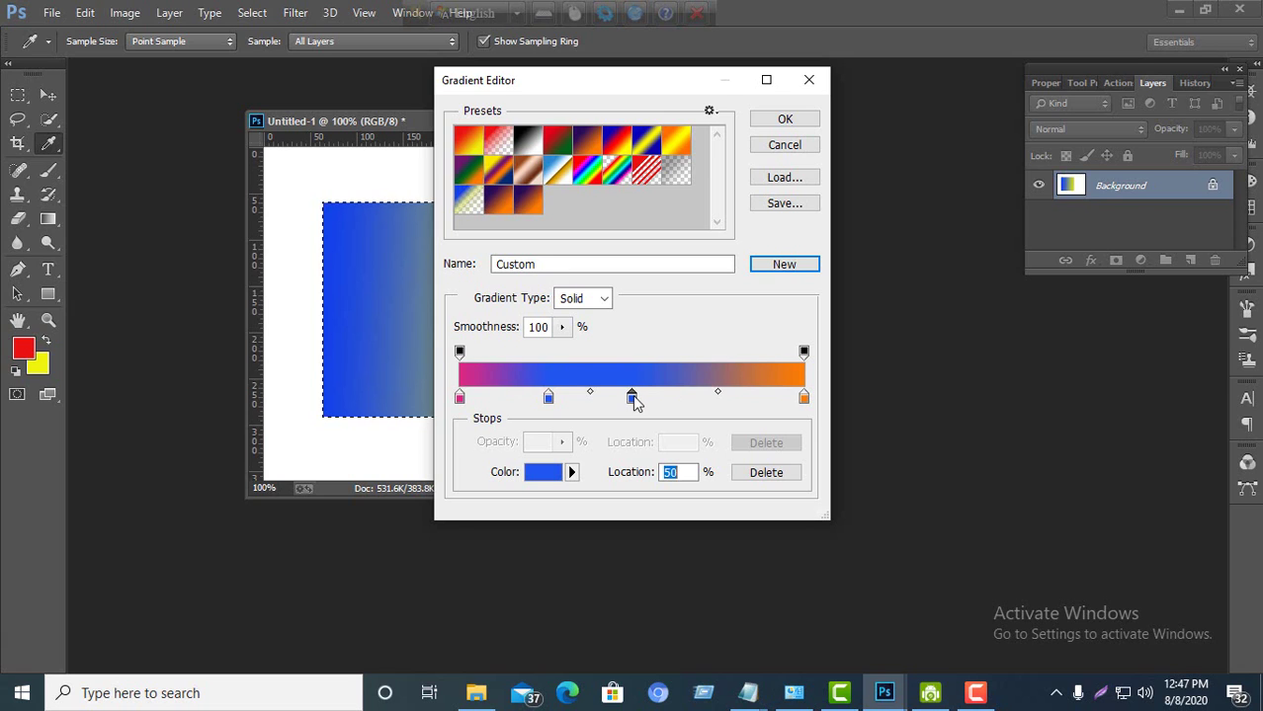
{"action": "left_click", "coordinate": [546, 472]}
{"action": "left_click", "coordinate": [650, 339]}
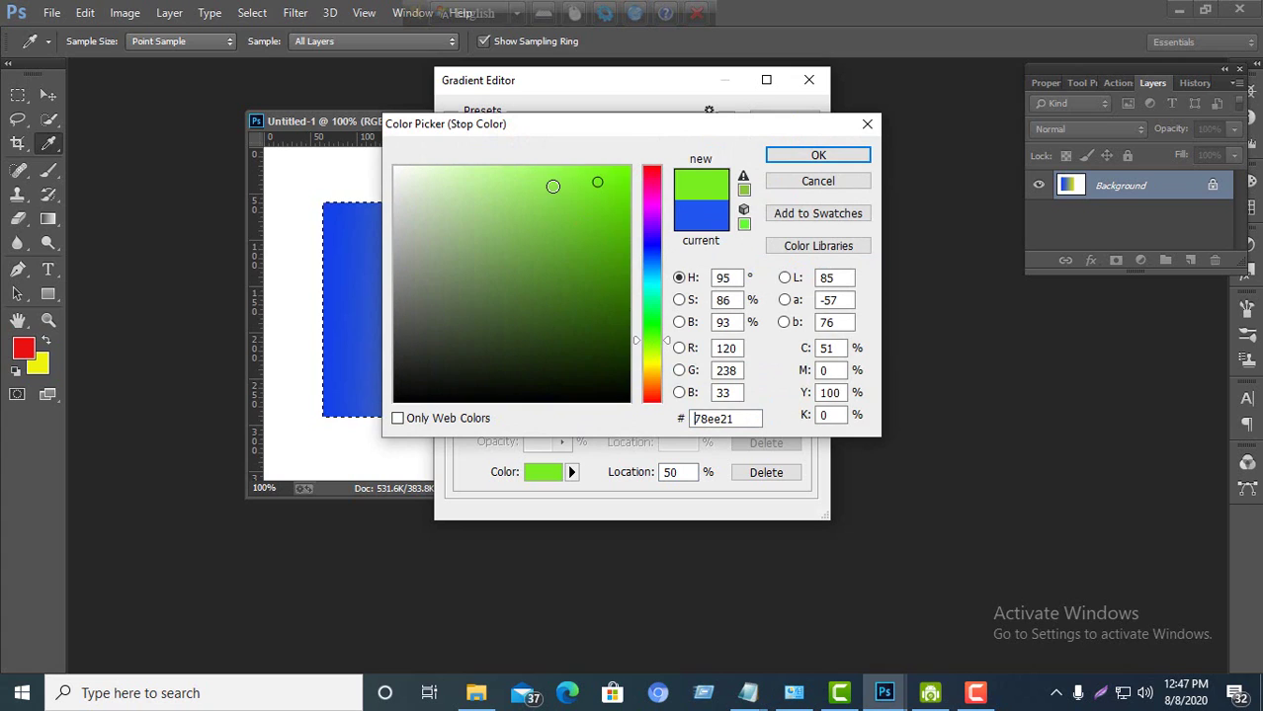
{"action": "left_click", "coordinate": [817, 156]}
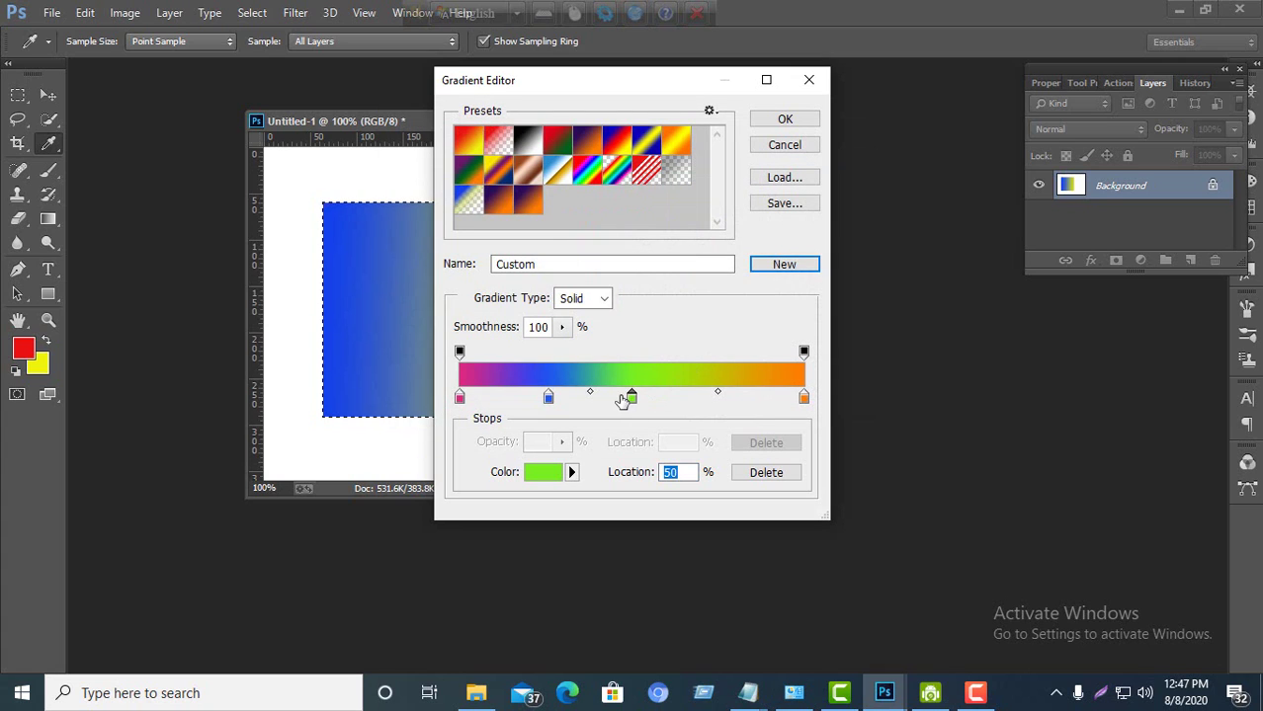
{"action": "left_click_drag", "start_coordinate": [629, 396], "coordinate": [675, 400]}
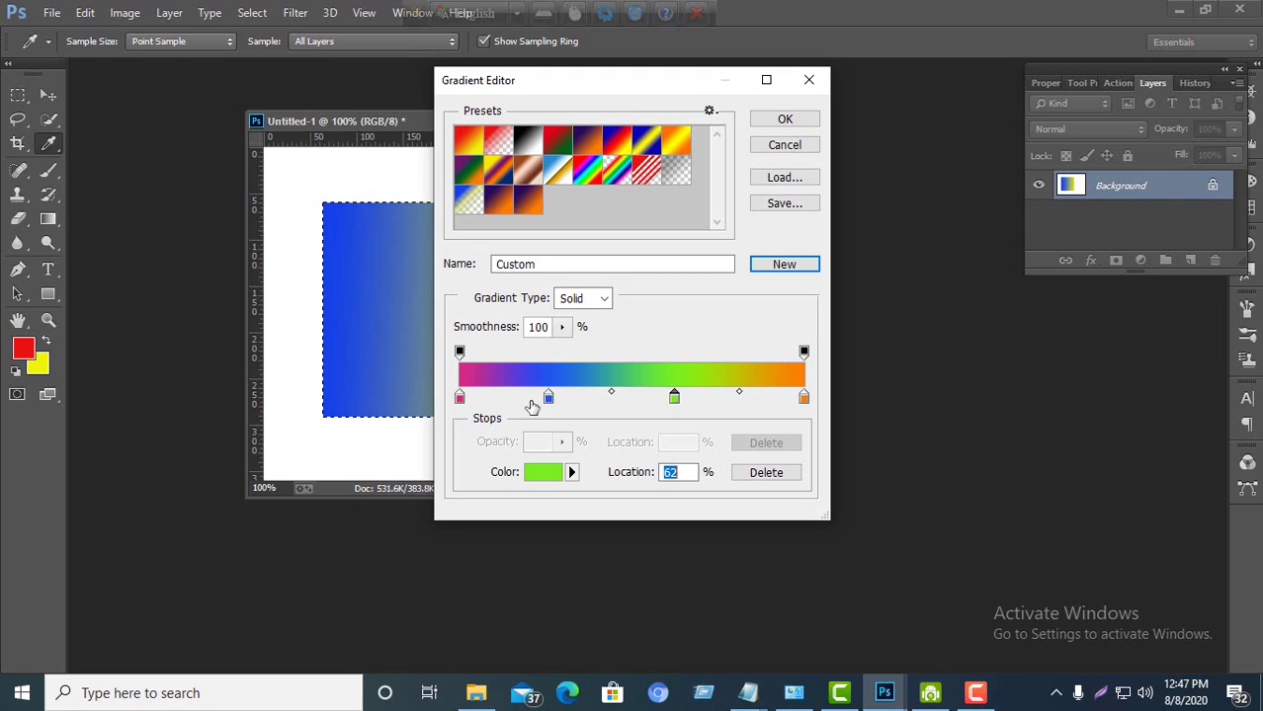
Step: Delete the pink and blue color stops, move the green stop to 0%, and discard the gradient edits
{"action": "left_click", "coordinate": [460, 397]}
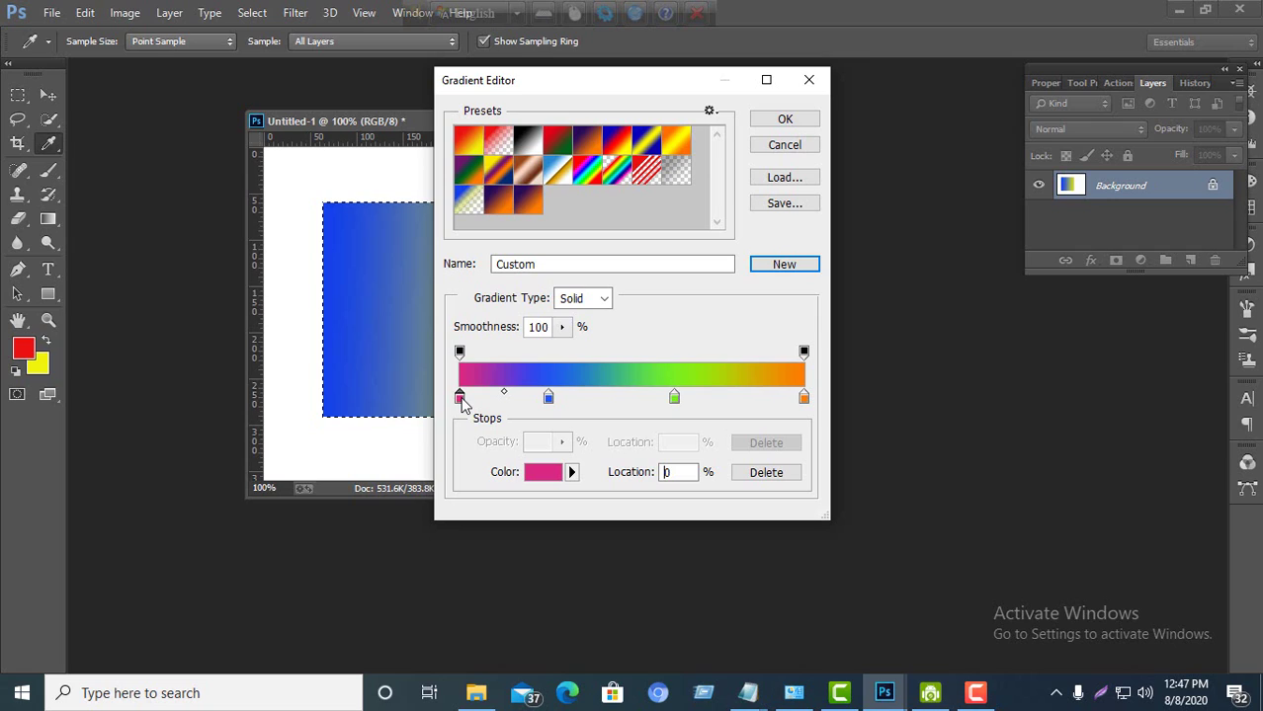
{"action": "left_click", "coordinate": [761, 473]}
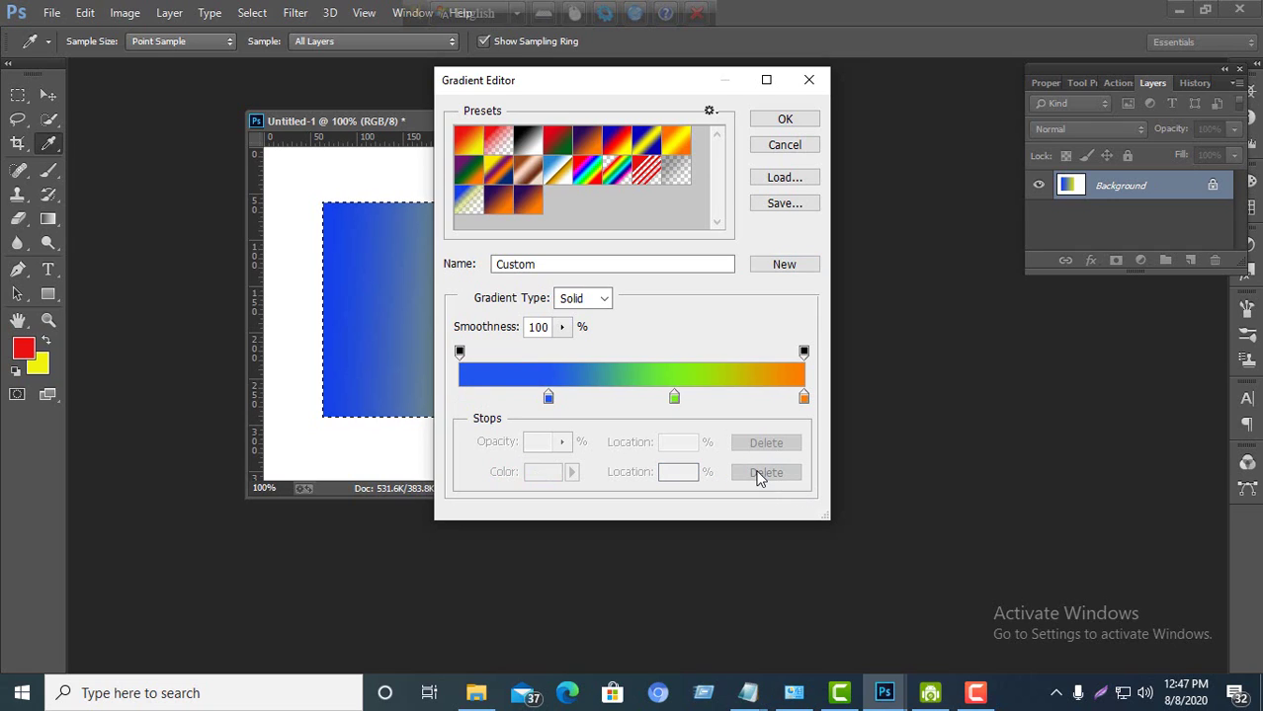
{"action": "left_click", "coordinate": [548, 397]}
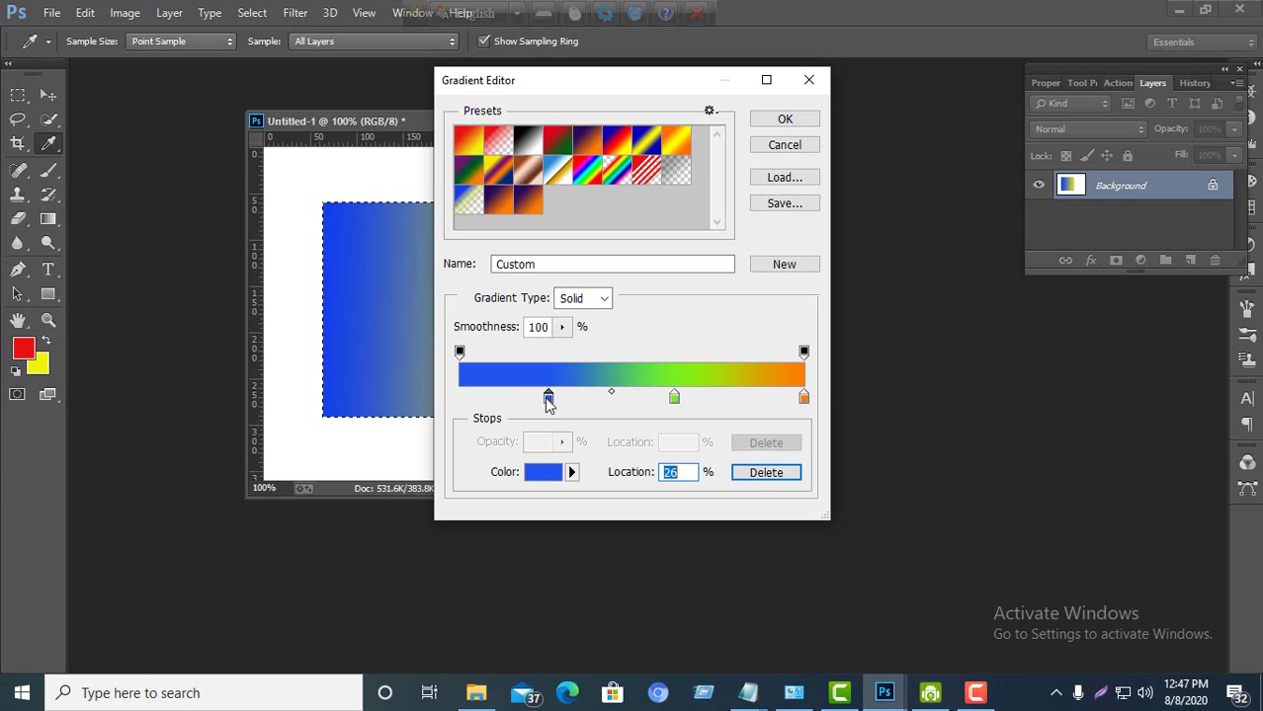
{"action": "left_click", "coordinate": [768, 475]}
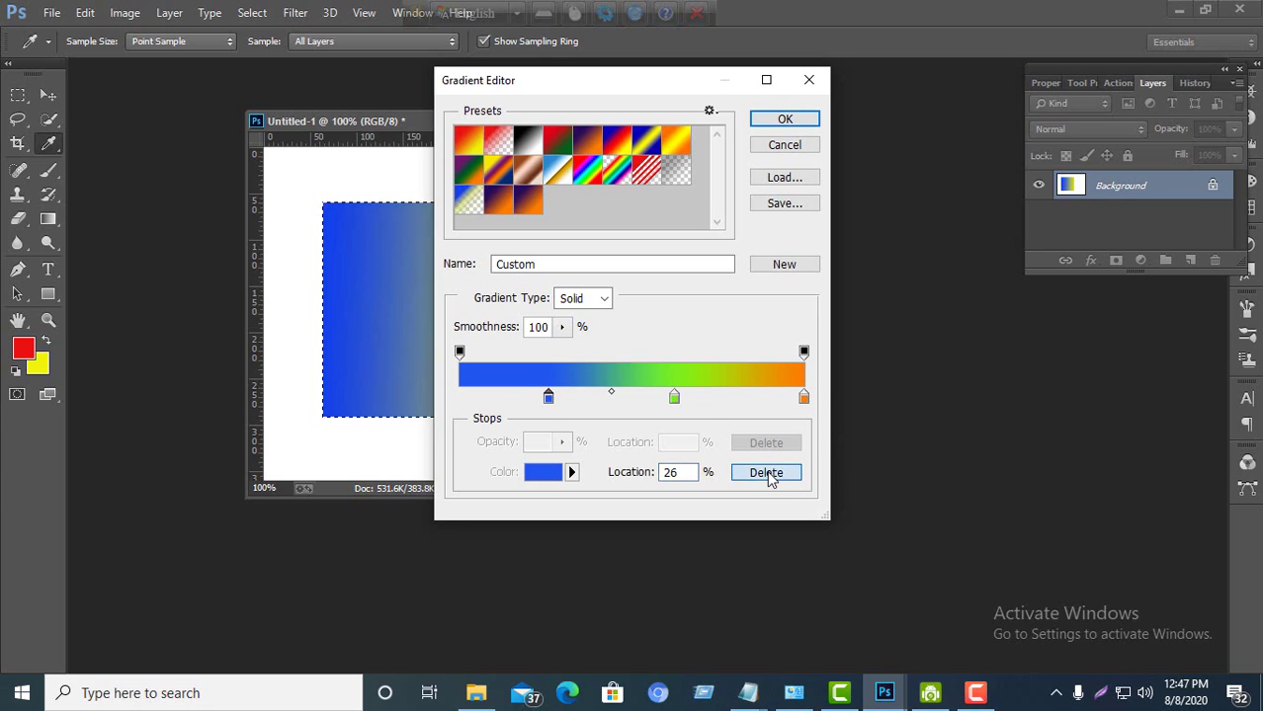
{"action": "left_click_drag", "start_coordinate": [674, 397], "coordinate": [457, 395]}
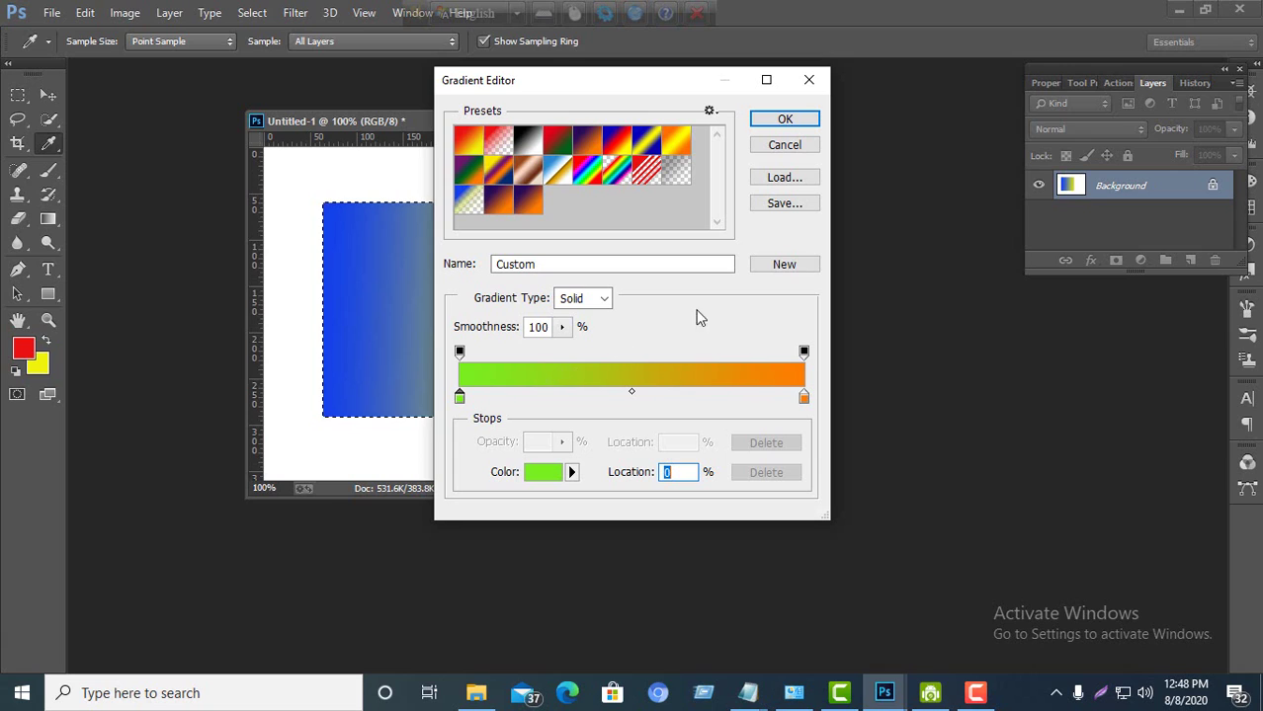
{"action": "left_click", "coordinate": [806, 145]}
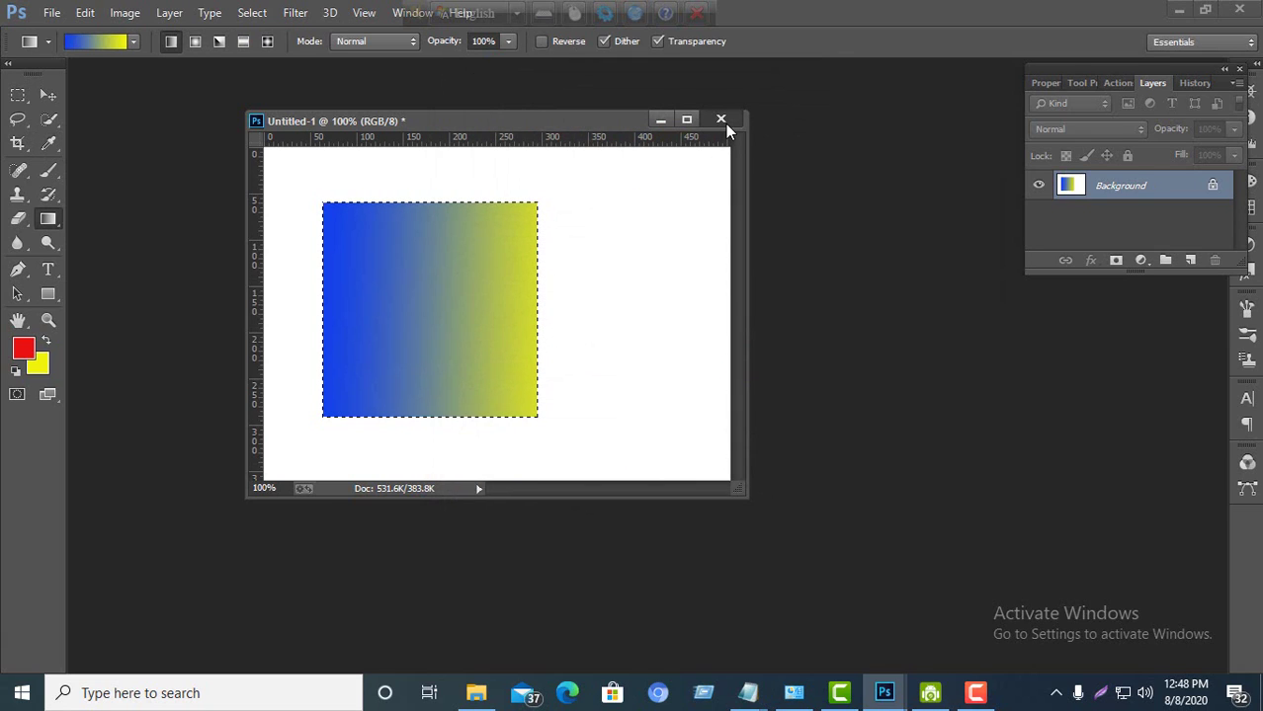
Step: Close the blue to yellow gradient document Untitled-1 without saving its changes
{"action": "left_click", "coordinate": [722, 120]}
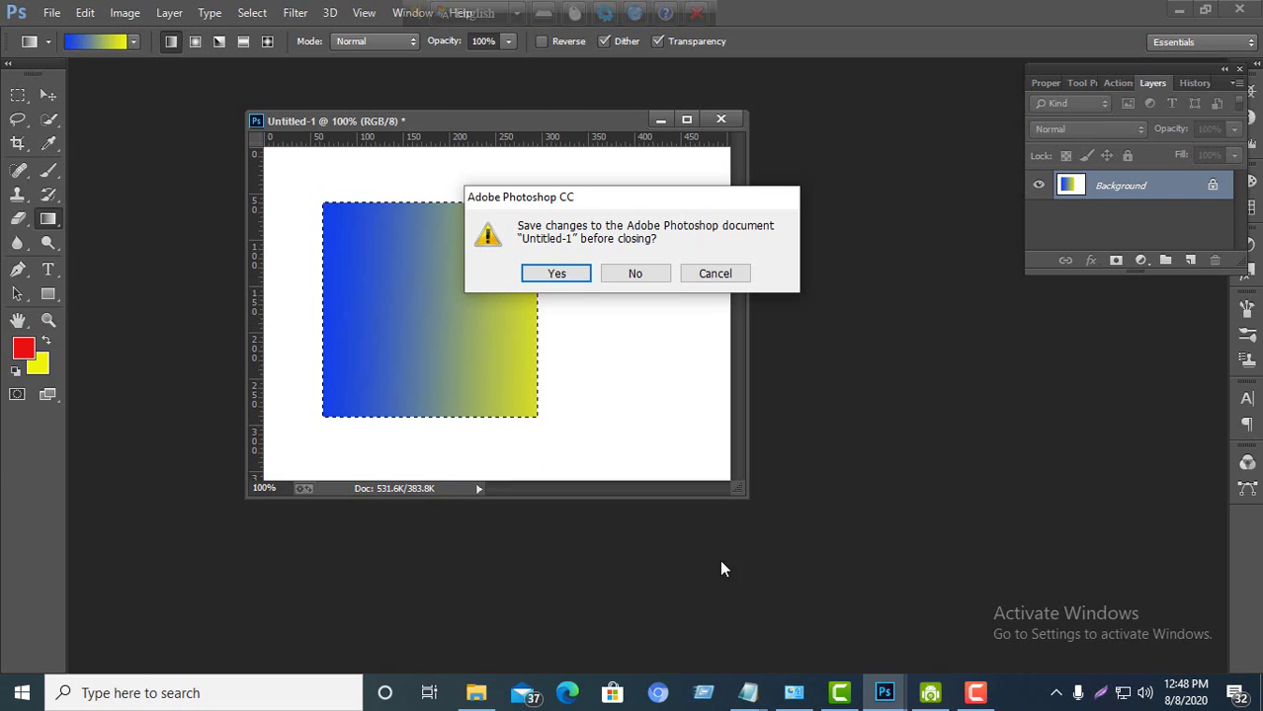
{"action": "left_click", "coordinate": [650, 274]}
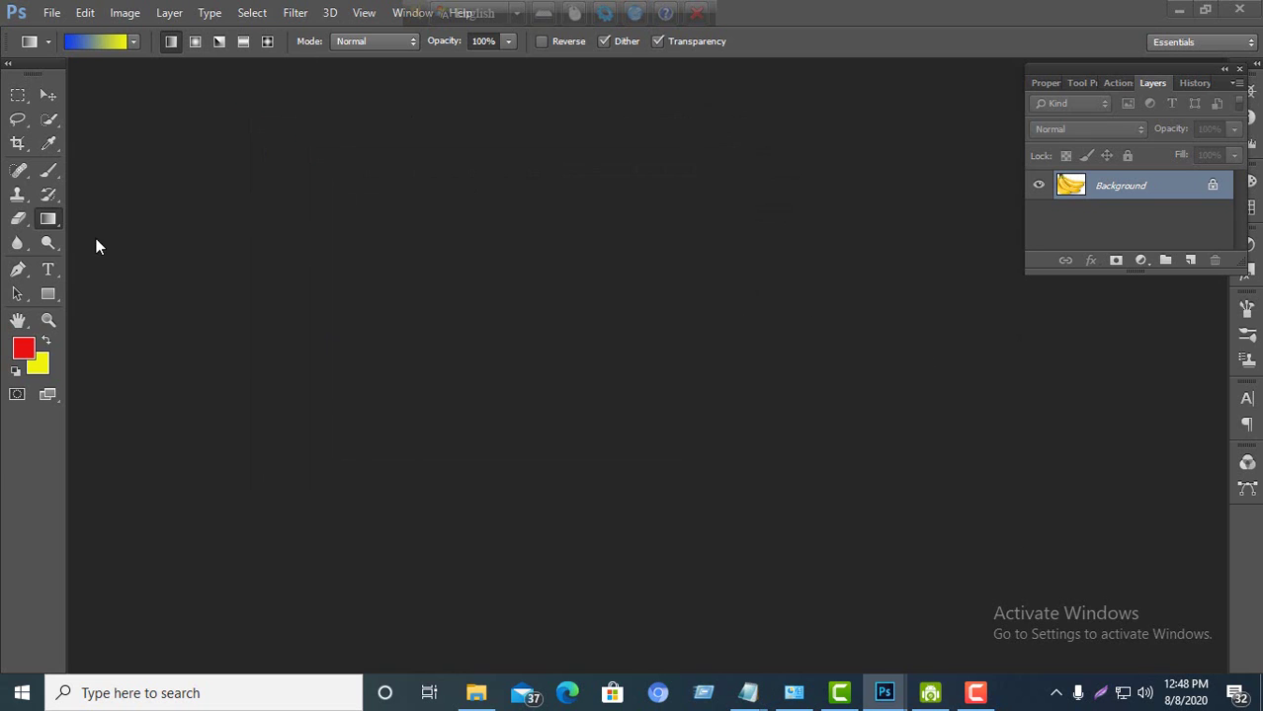
Step: Open the baby photo ujg.jpg from the Desktop and place its window nearer the middle of the workspace
{"action": "left_click", "coordinate": [49, 14]}
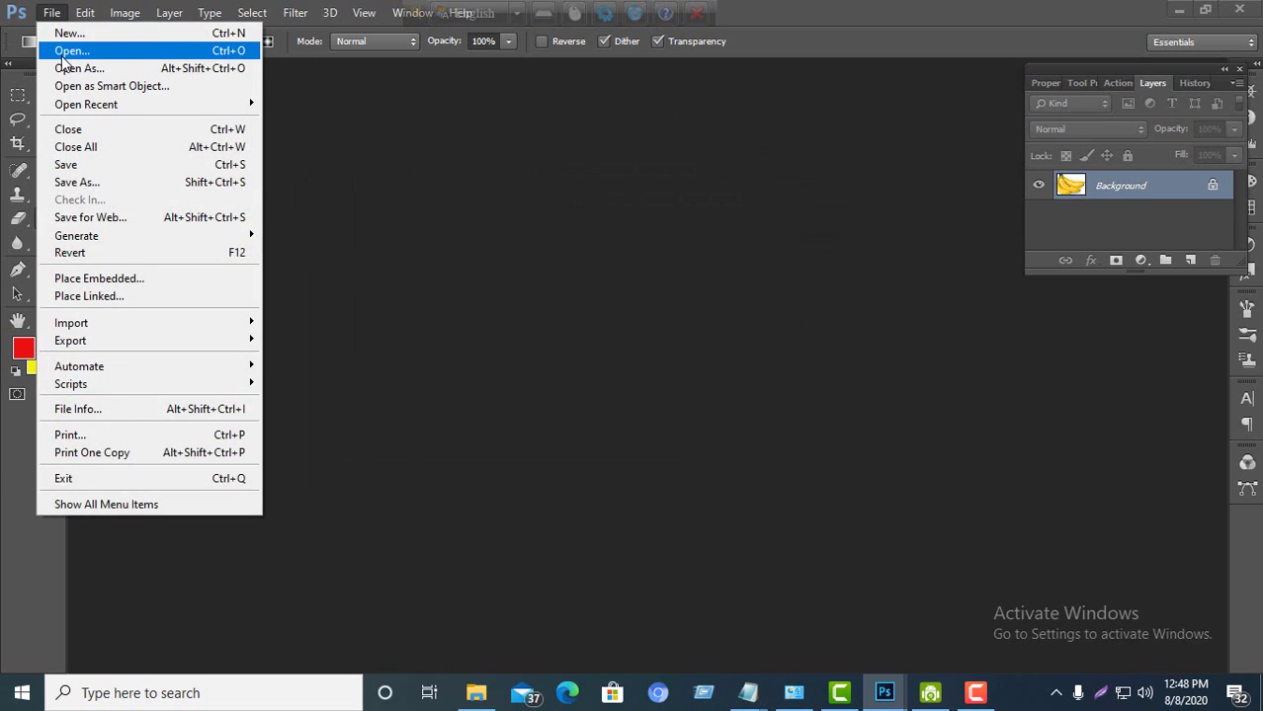
{"action": "left_click", "coordinate": [57, 47]}
{"action": "scroll", "coordinate": [334, 365], "scroll_direction": "down", "scroll_amount": 10}
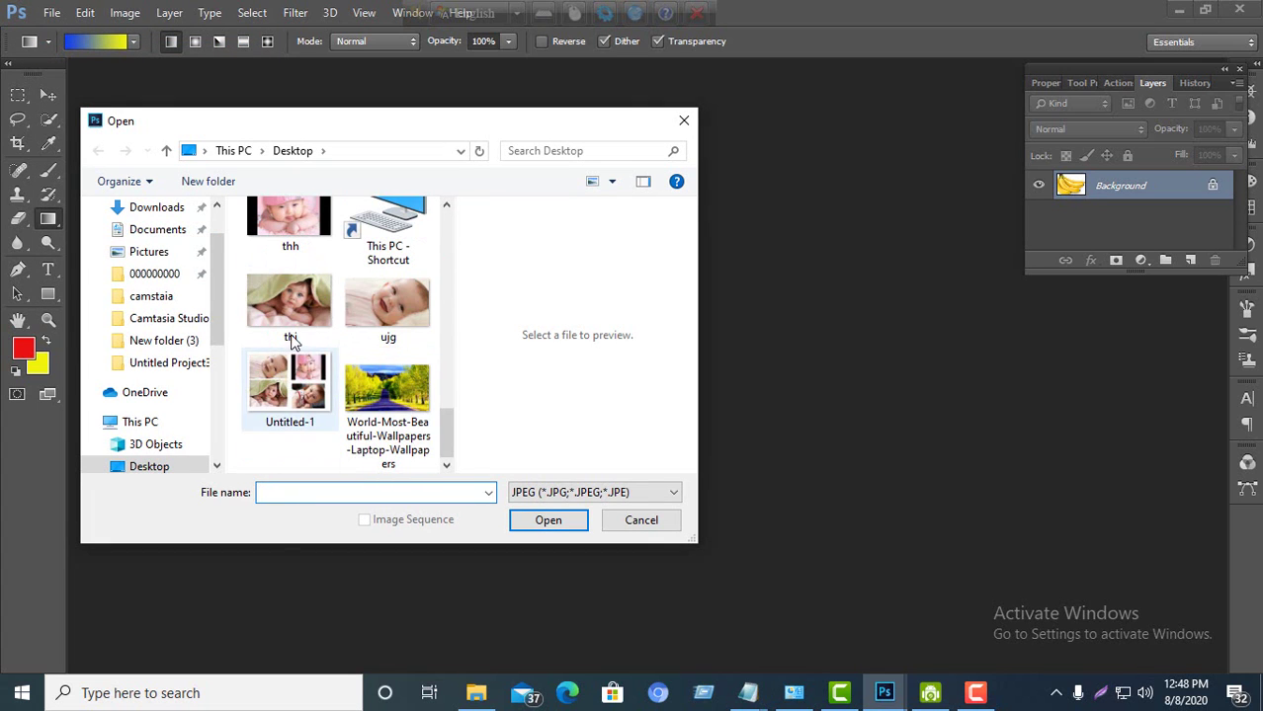
{"action": "scroll", "coordinate": [319, 316], "scroll_direction": "up", "scroll_amount": 3}
{"action": "scroll", "coordinate": [321, 326], "scroll_direction": "up", "scroll_amount": 3}
{"action": "scroll", "coordinate": [307, 336], "scroll_direction": "down", "scroll_amount": 3}
{"action": "scroll", "coordinate": [326, 382], "scroll_direction": "down", "scroll_amount": 3}
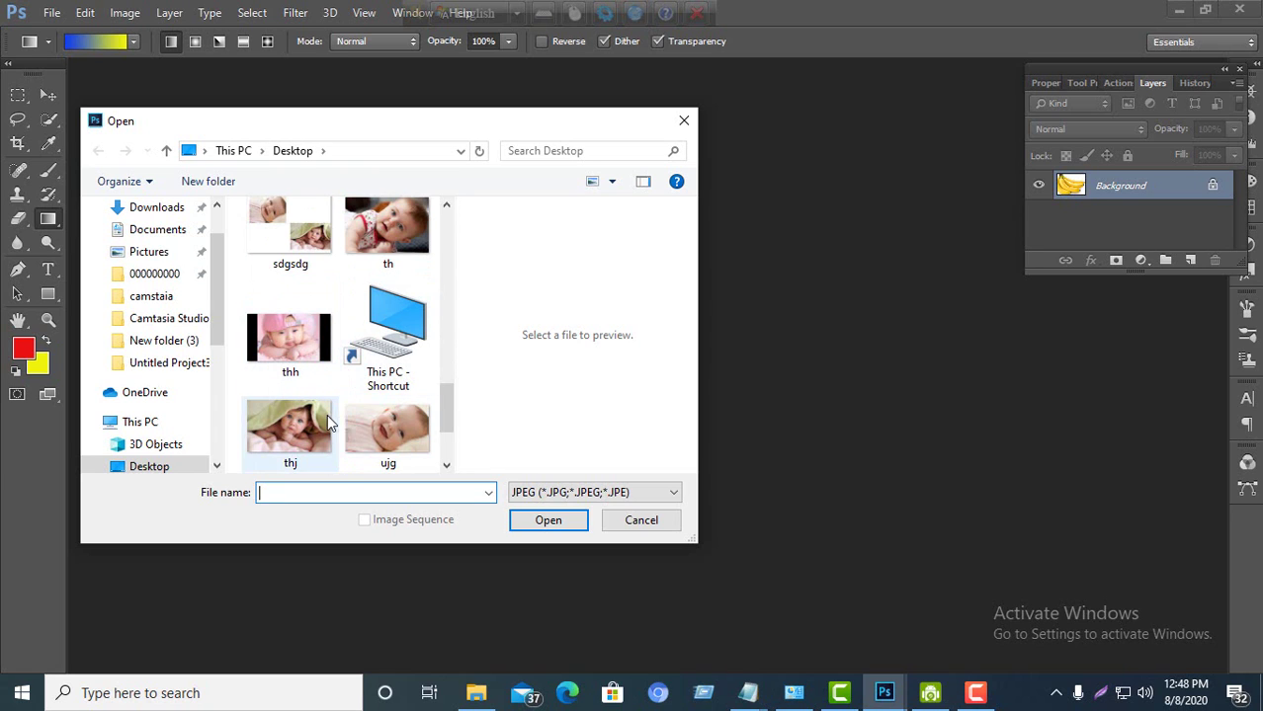
{"action": "left_click", "coordinate": [387, 427]}
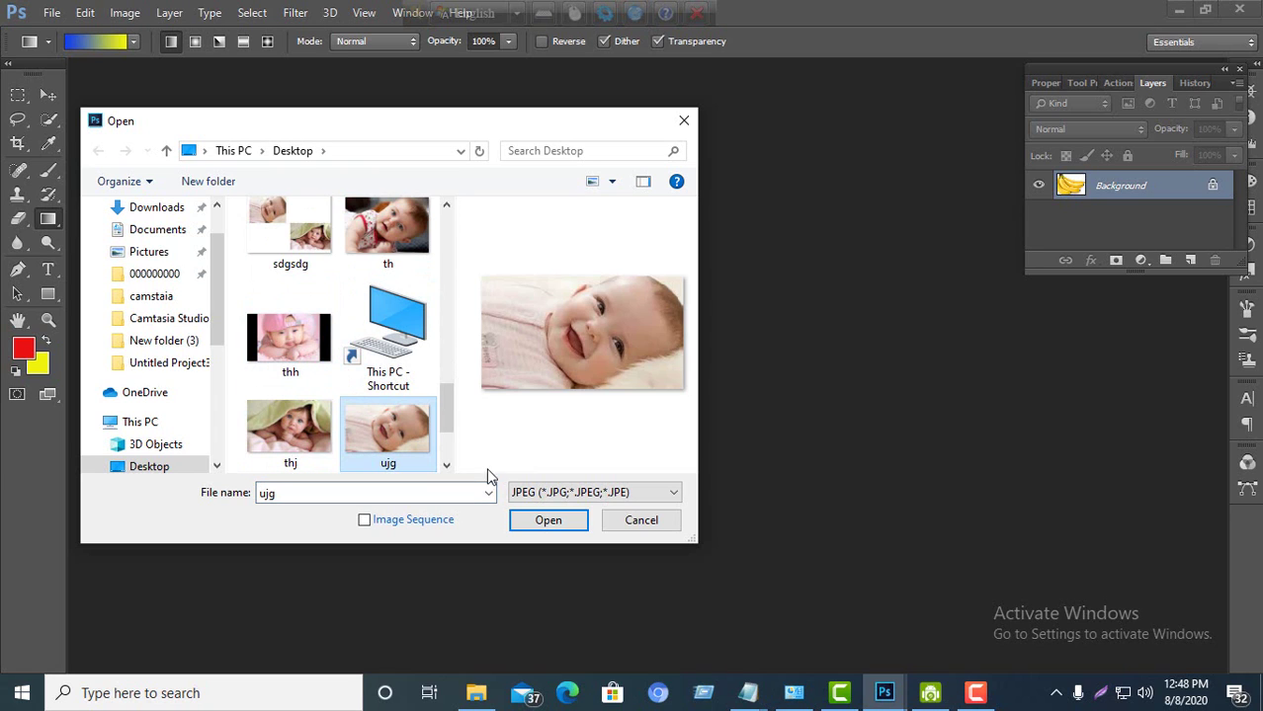
{"action": "left_click", "coordinate": [524, 519]}
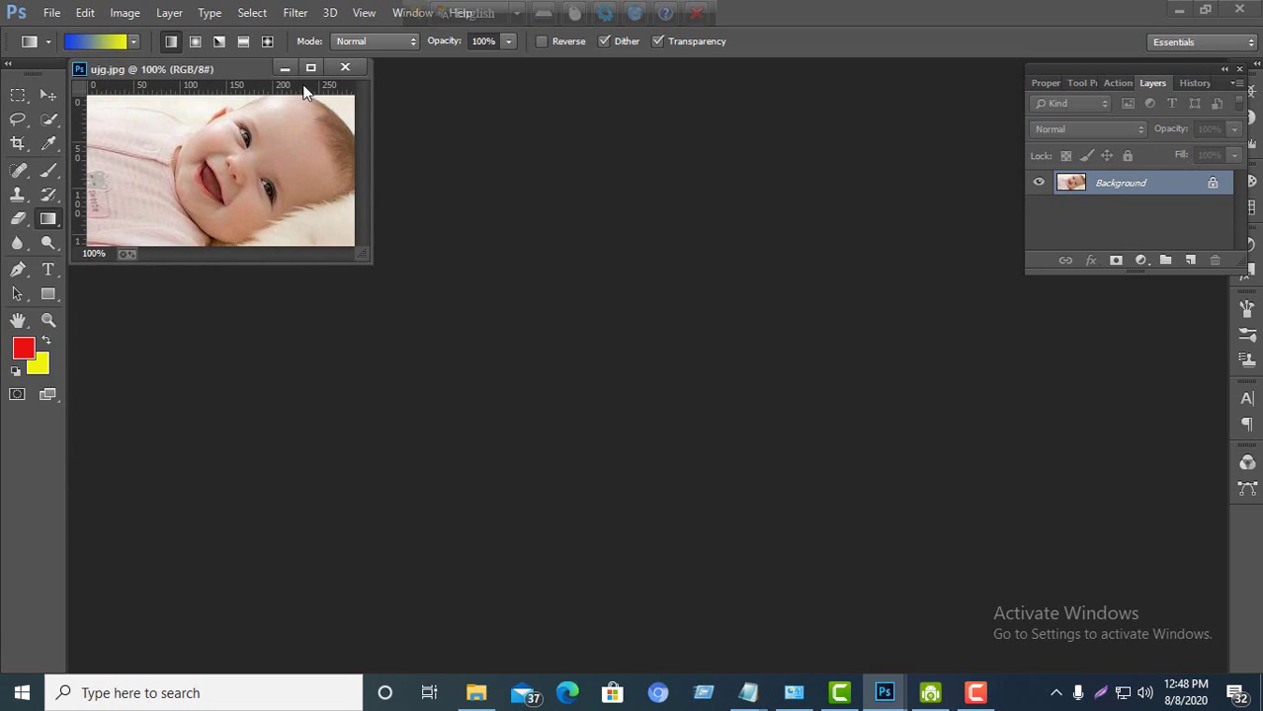
{"action": "left_click_drag", "start_coordinate": [236, 71], "coordinate": [449, 161]}
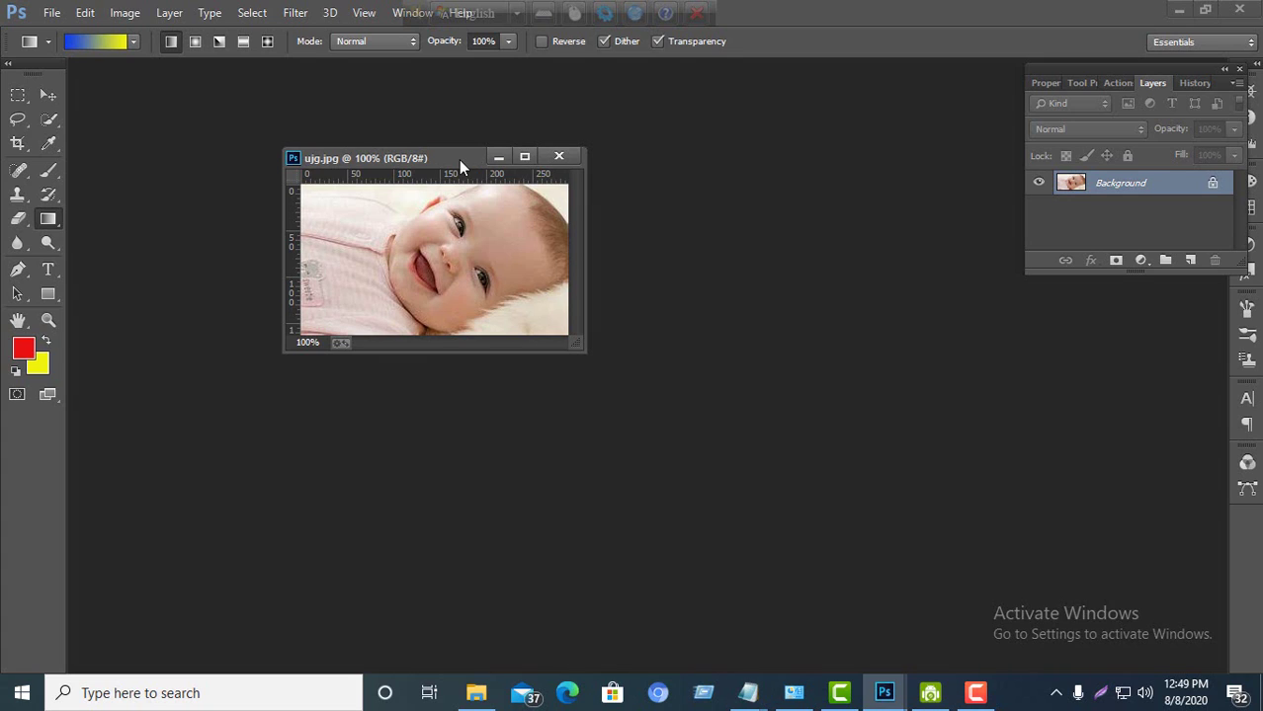
{"action": "left_click_drag", "start_coordinate": [510, 163], "coordinate": [563, 175]}
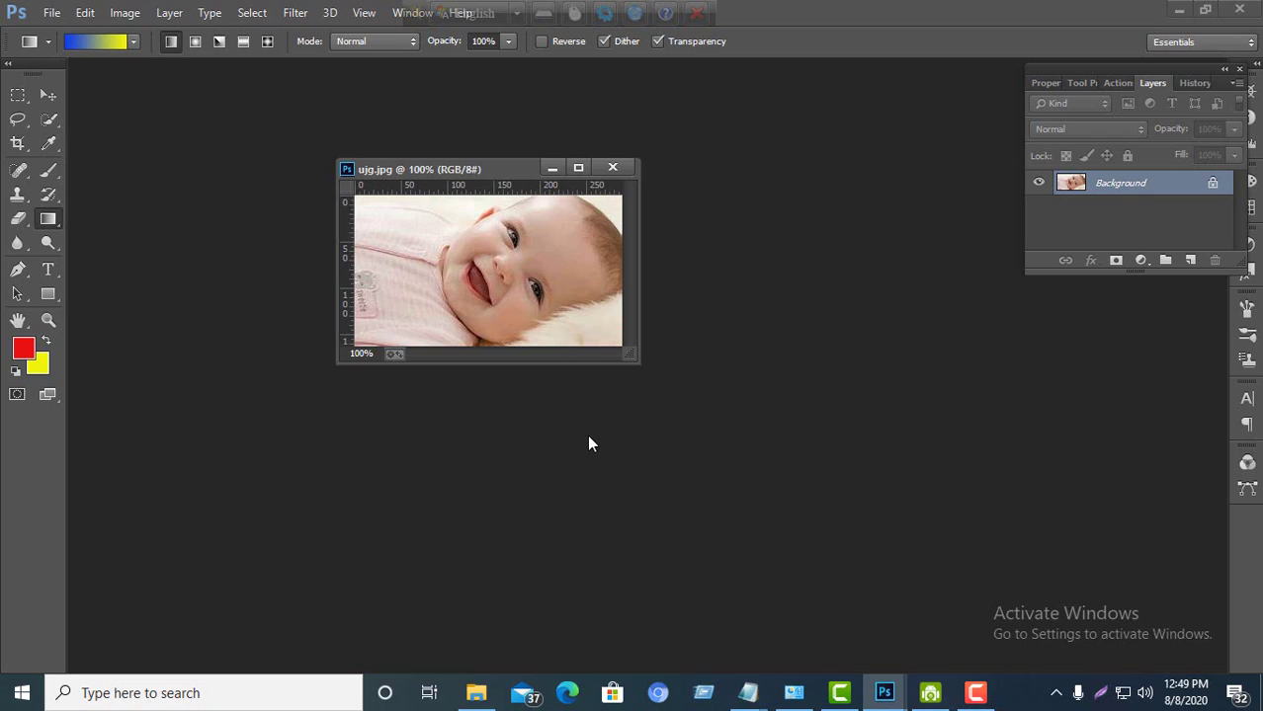
Step: Start a Brightness/Contrast adjustment on the baby photo, uncover the image, and raise the brightness to 58
{"action": "left_click", "coordinate": [122, 13]}
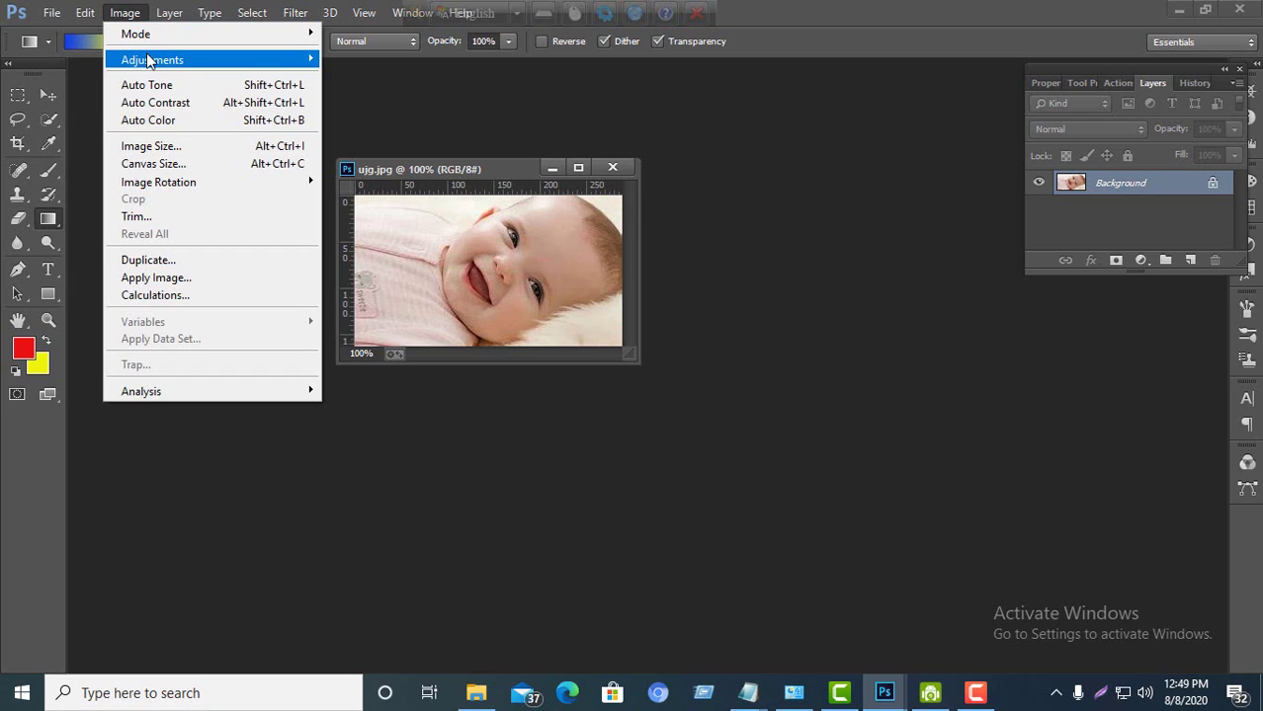
{"action": "mouse_move", "coordinate": [148, 62]}
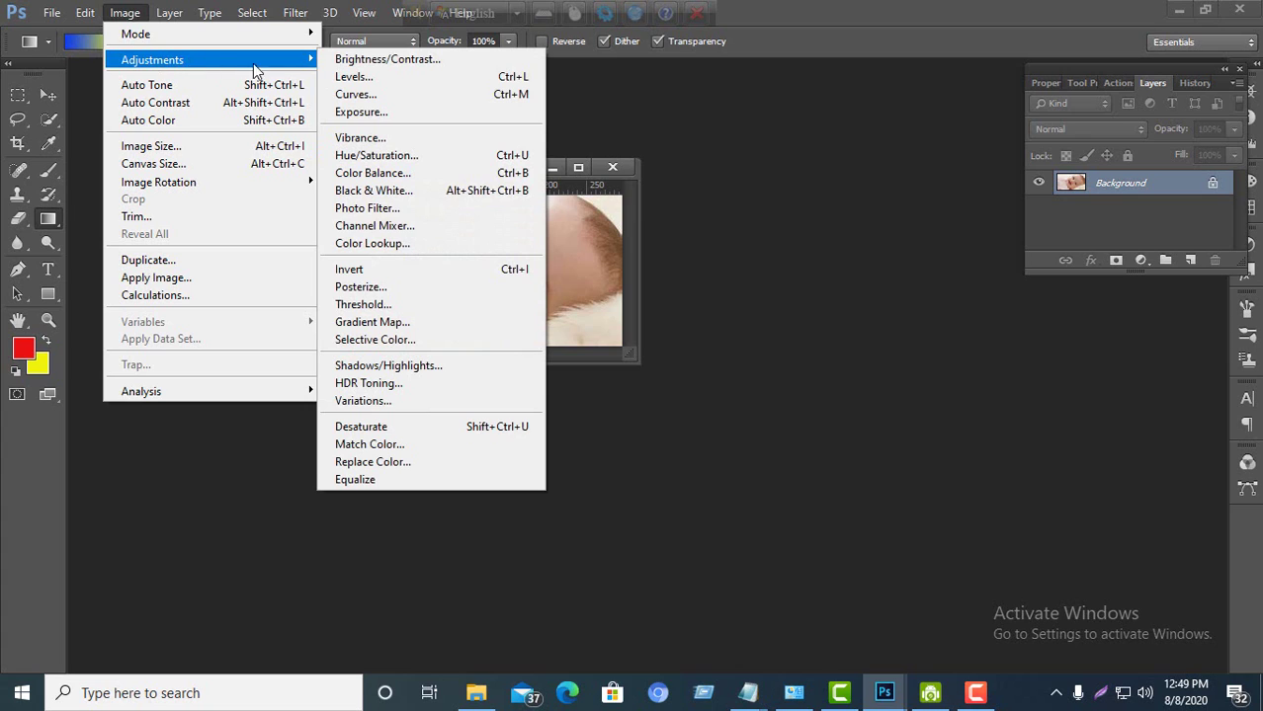
{"action": "left_click", "coordinate": [376, 60]}
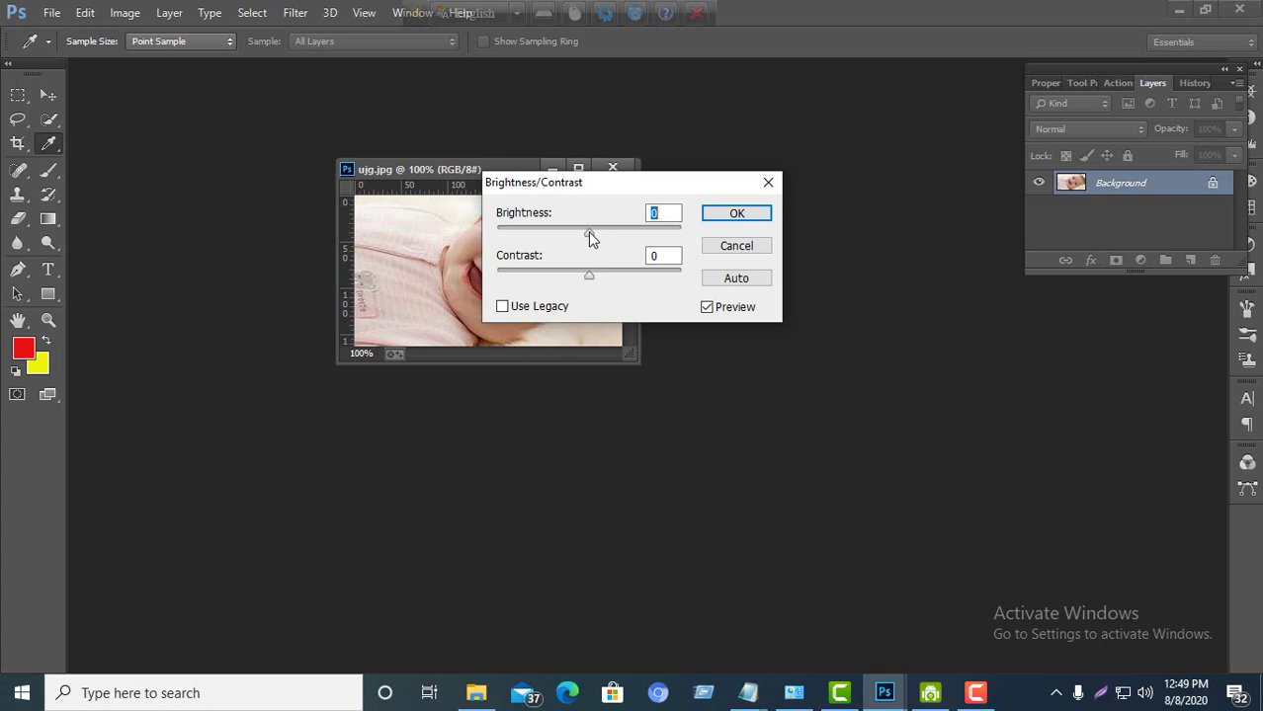
{"action": "mouse_move", "coordinate": [588, 232]}
{"action": "left_mouse_down"}
{"action": "mouse_move", "coordinate": [566, 239]}
{"action": "mouse_move", "coordinate": [599, 243]}
{"action": "left_mouse_up"}
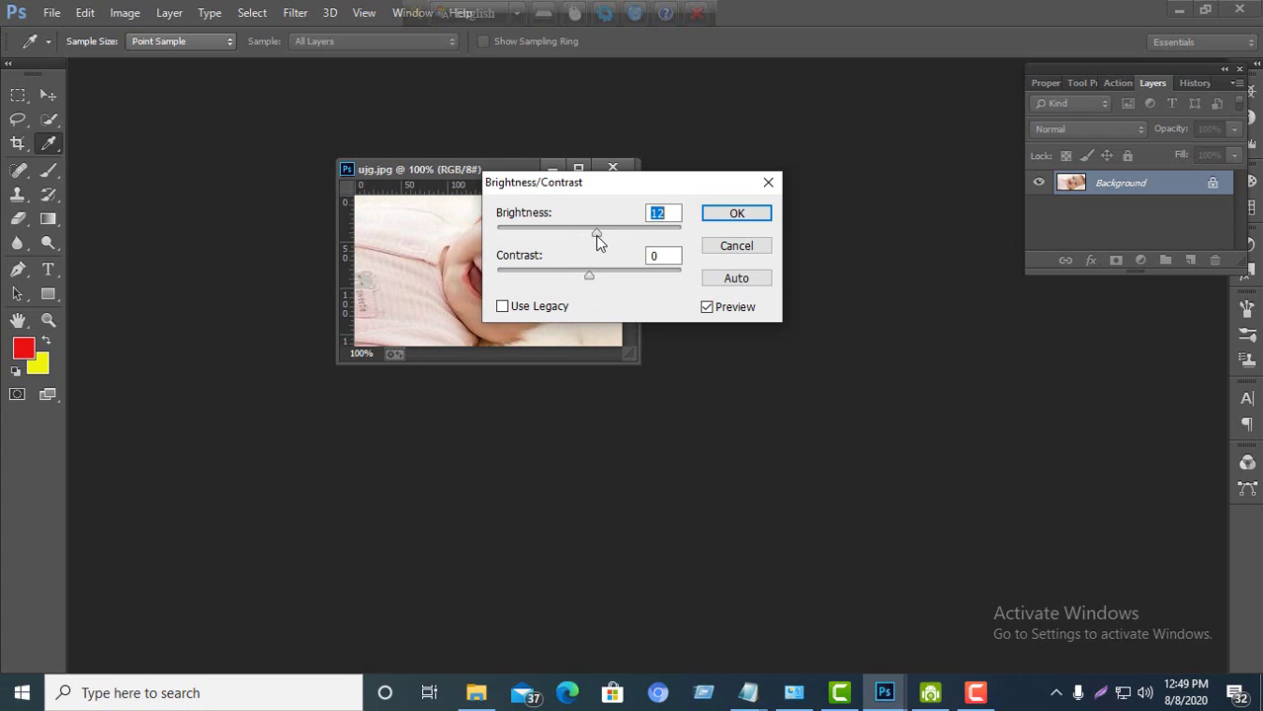
{"action": "left_click_drag", "start_coordinate": [609, 188], "coordinate": [797, 178]}
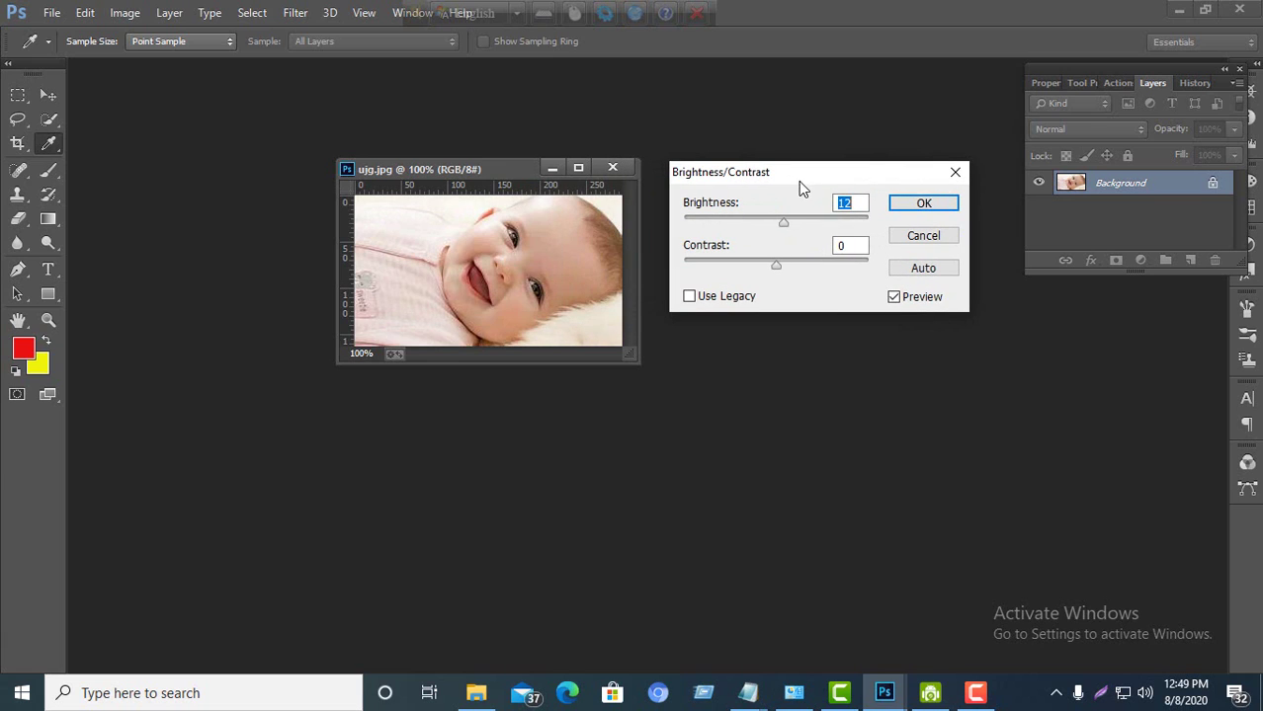
{"action": "left_click_drag", "start_coordinate": [782, 226], "coordinate": [810, 229]}
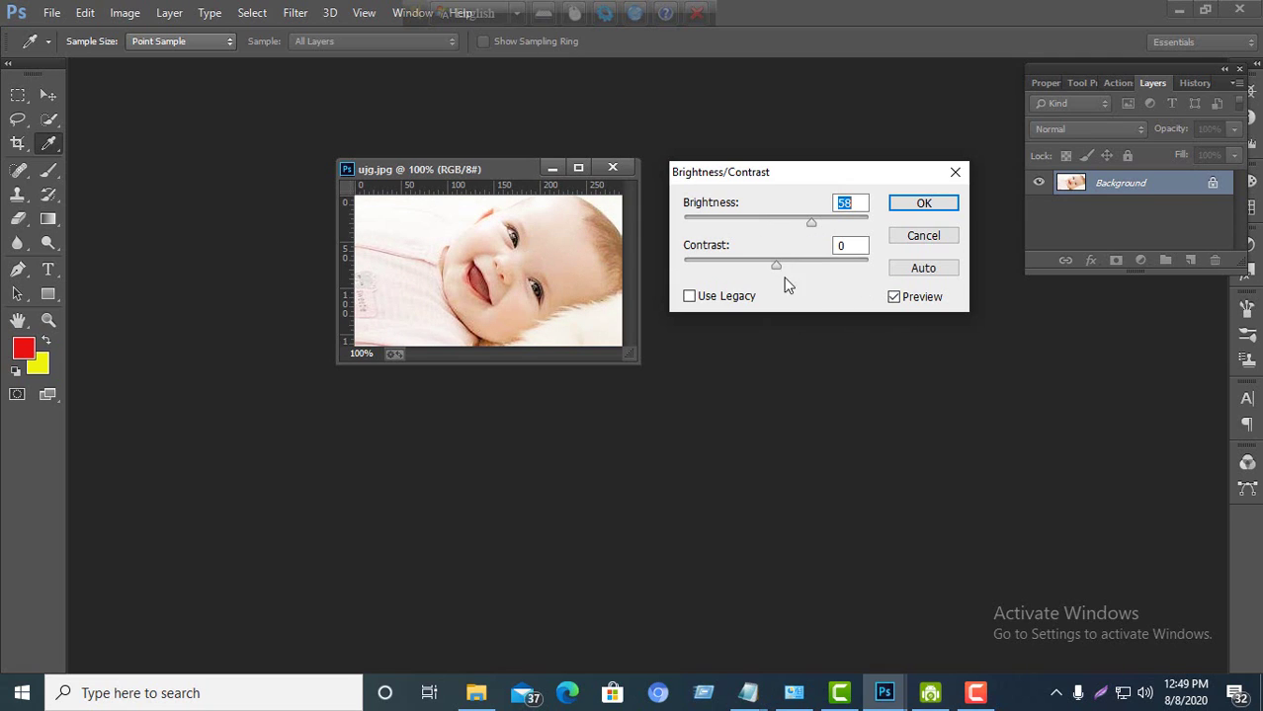
Step: Try a contrast of 27 together with a brightness of 53 on the baby photo
{"action": "left_click_drag", "start_coordinate": [747, 266], "coordinate": [801, 271]}
{"action": "mouse_move", "coordinate": [811, 222]}
{"action": "left_mouse_down"}
{"action": "mouse_move", "coordinate": [791, 223]}
{"action": "mouse_move", "coordinate": [810, 223]}
{"action": "left_mouse_up"}
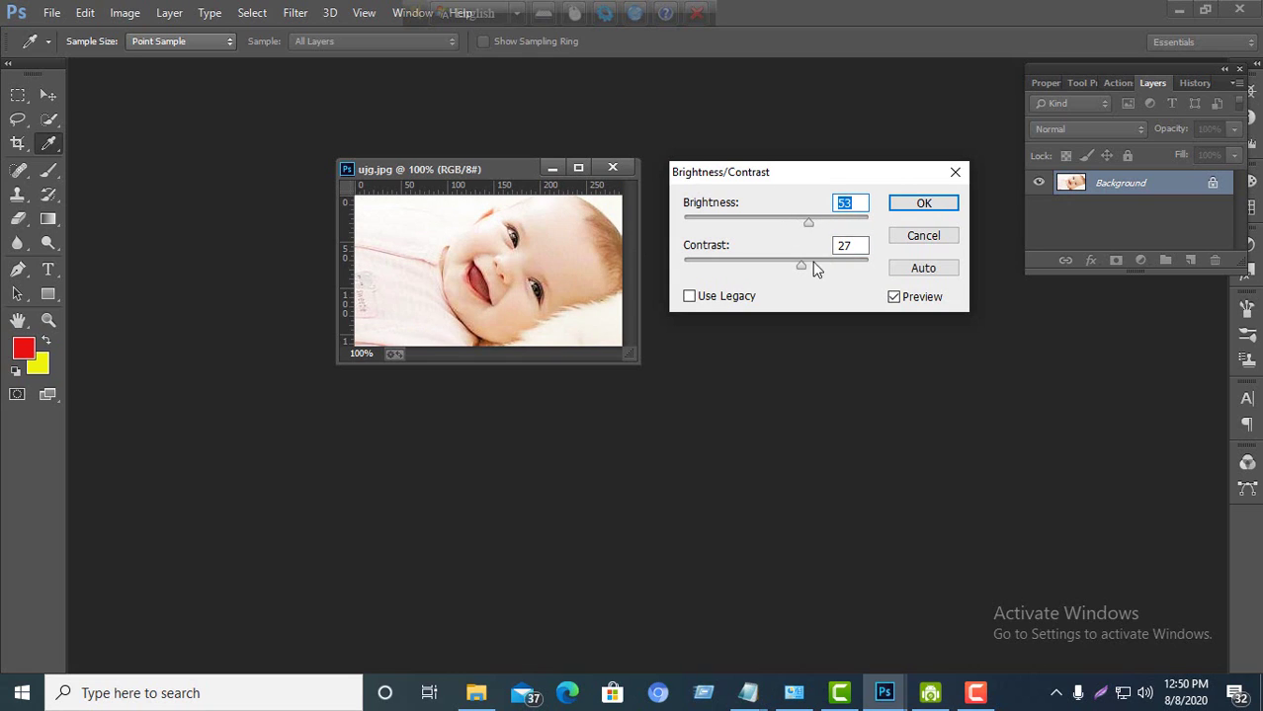
{"action": "mouse_move", "coordinate": [809, 224]}
{"action": "left_mouse_down"}
{"action": "mouse_move", "coordinate": [796, 224]}
{"action": "mouse_move", "coordinate": [808, 222]}
{"action": "left_mouse_up"}
{"action": "left_click_drag", "start_coordinate": [803, 271], "coordinate": [798, 268]}
Step: Turn off the adjustment preview, try brightness 73 and contrast 44, and turn the preview back on
{"action": "left_click", "coordinate": [893, 297]}
{"action": "mouse_move", "coordinate": [808, 222]}
{"action": "left_mouse_down"}
{"action": "mouse_move", "coordinate": [835, 225]}
{"action": "mouse_move", "coordinate": [788, 218]}
{"action": "mouse_move", "coordinate": [800, 221]}
{"action": "left_mouse_up"}
{"action": "left_click_drag", "start_coordinate": [797, 265], "coordinate": [825, 231]}
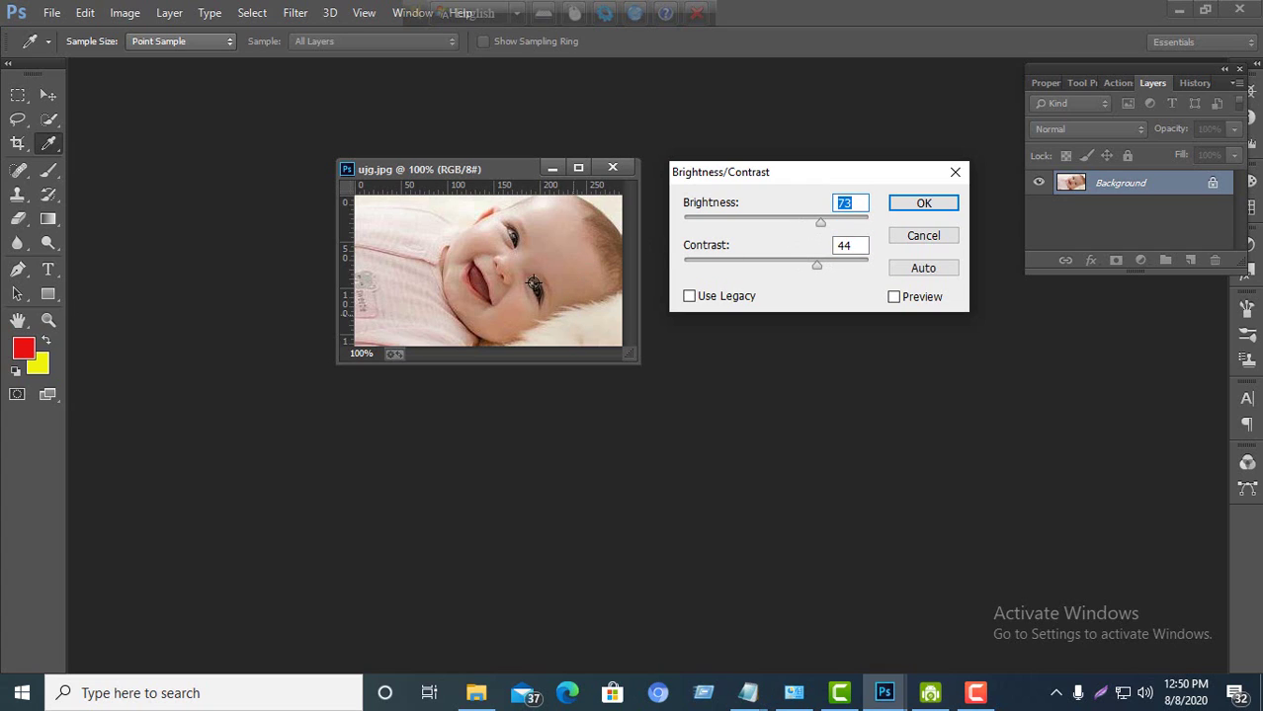
{"action": "left_click_drag", "start_coordinate": [822, 221], "coordinate": [801, 269]}
{"action": "left_click", "coordinate": [896, 297]}
Step: Set the brightness to 62 and the contrast to 35, and apply the adjustment to the baby photo
{"action": "left_click_drag", "start_coordinate": [801, 223], "coordinate": [812, 267]}
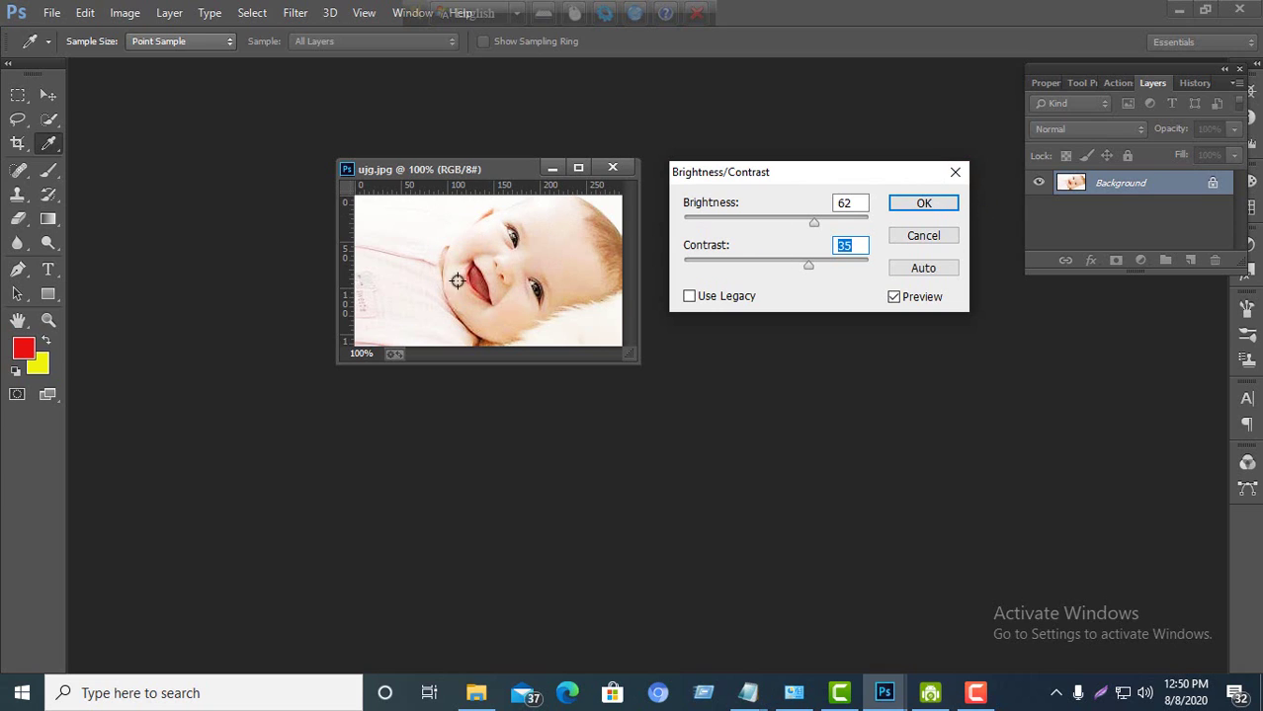
{"action": "left_click", "coordinate": [924, 205]}
{"action": "key", "text": "g"}
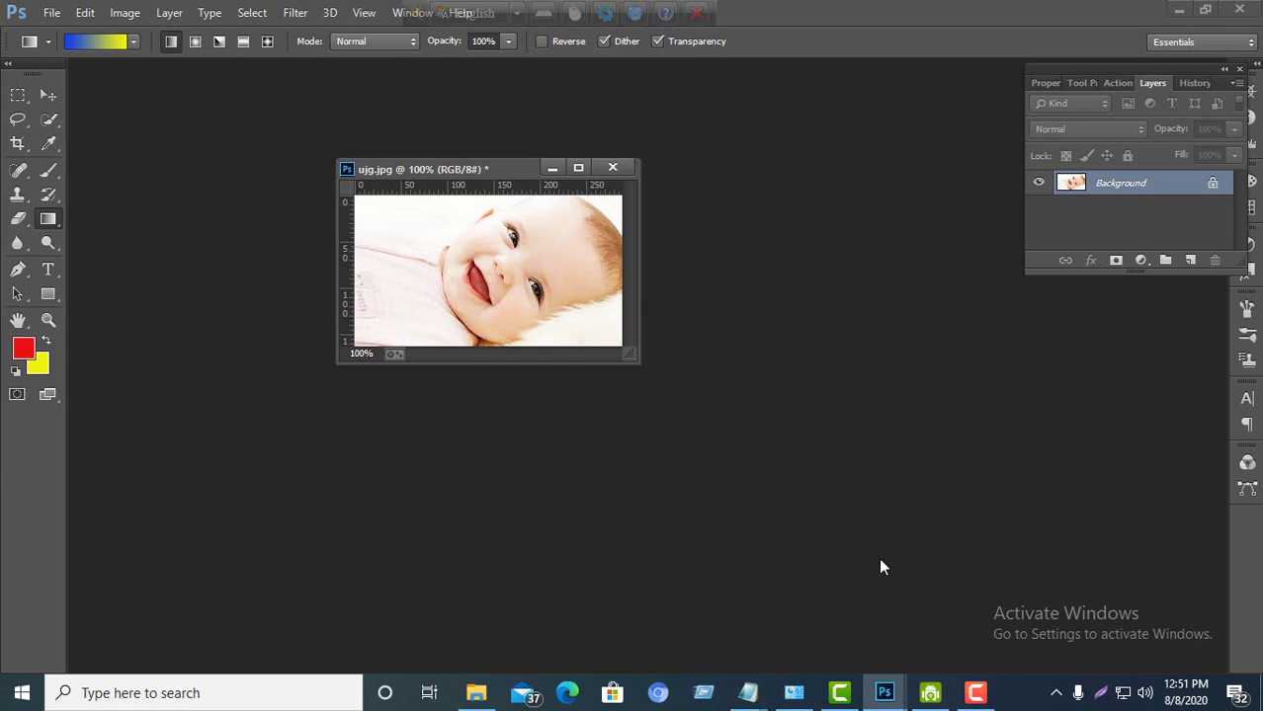
{"action": "left_click", "coordinate": [986, 696]}
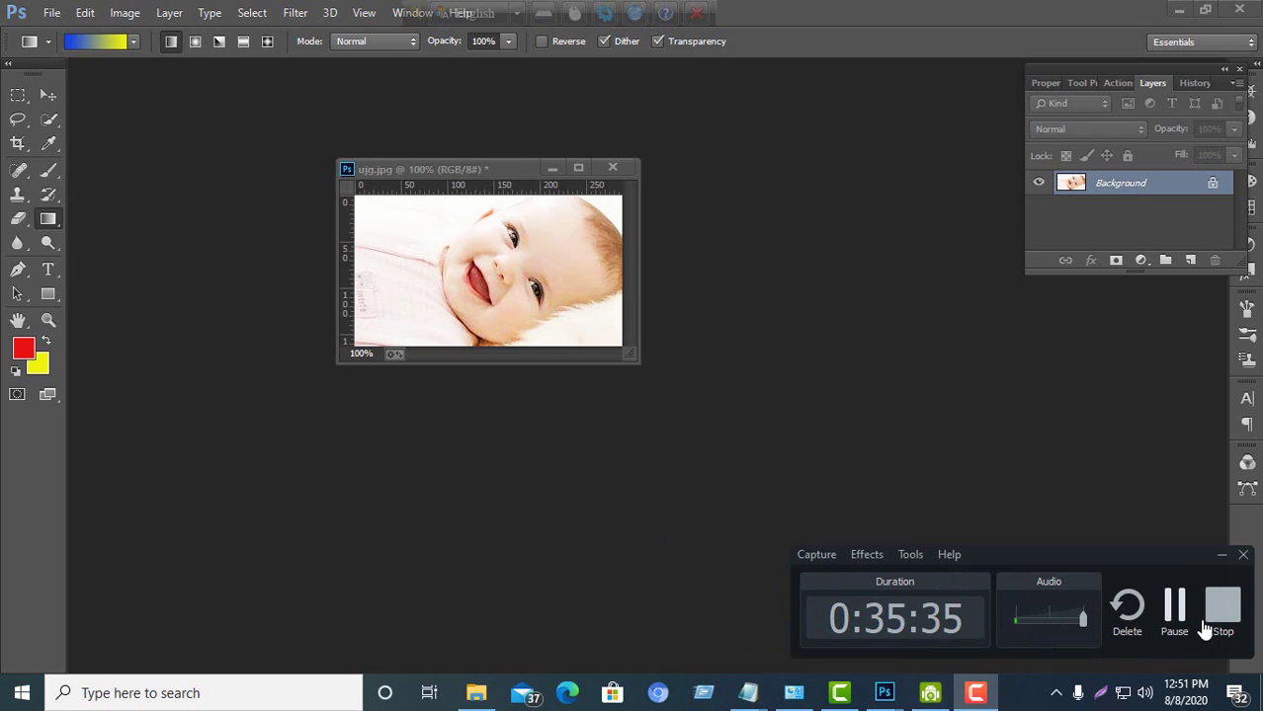
{"action": "left_click", "coordinate": [1222, 607]}
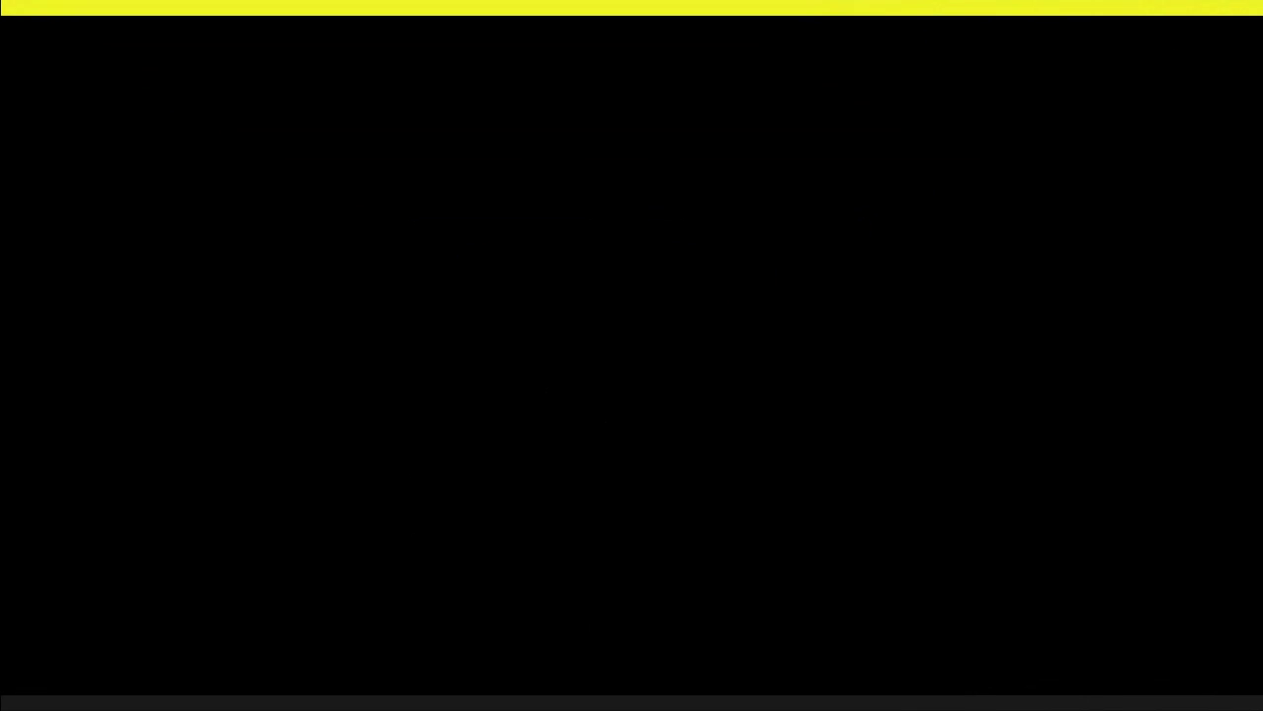